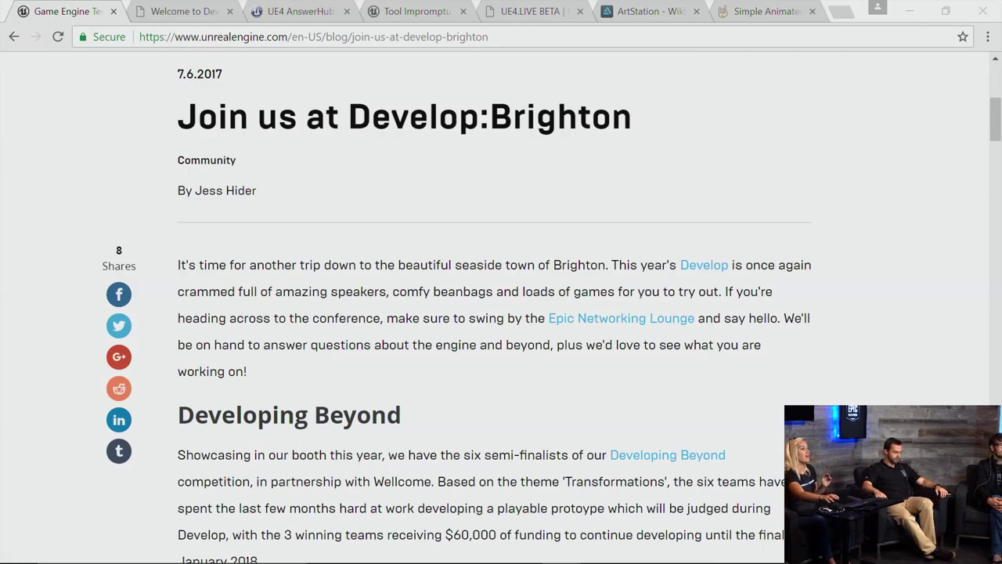
Read the semi-finalist game descriptions in the Develop:Brighton blog post and close the post
{"action": "scroll", "coordinate": [543, 257], "scroll_direction": "down", "scroll_amount": 4}
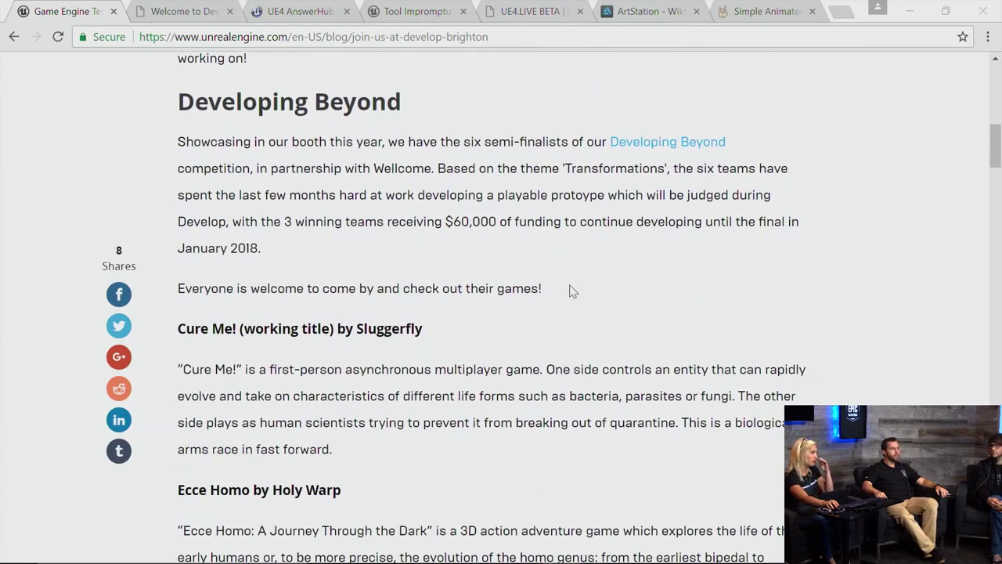
{"action": "scroll", "coordinate": [597, 293], "scroll_direction": "down", "scroll_amount": 2}
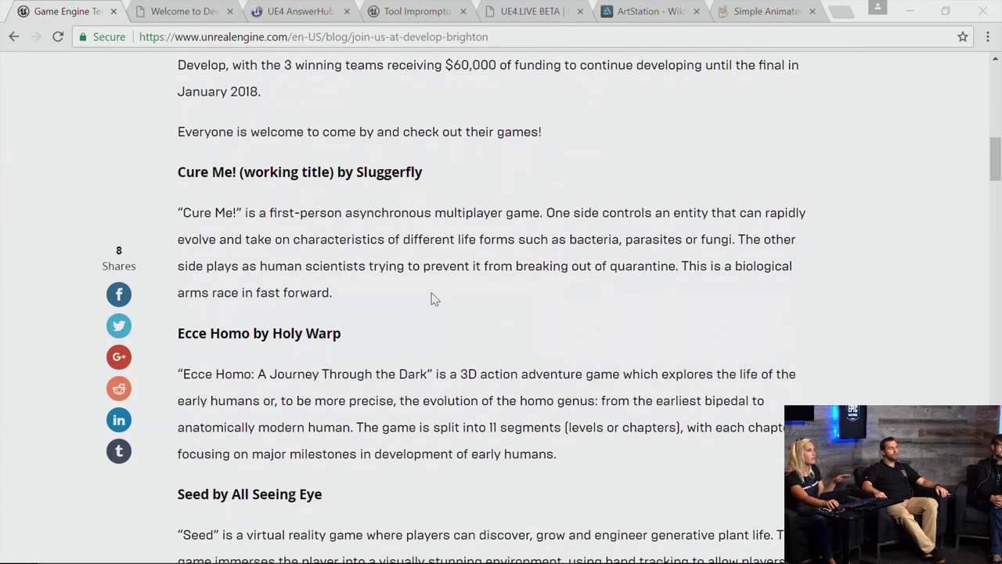
{"action": "scroll", "coordinate": [431, 298], "scroll_direction": "down", "scroll_amount": 3}
{"action": "scroll", "coordinate": [433, 298], "scroll_direction": "down", "scroll_amount": 3}
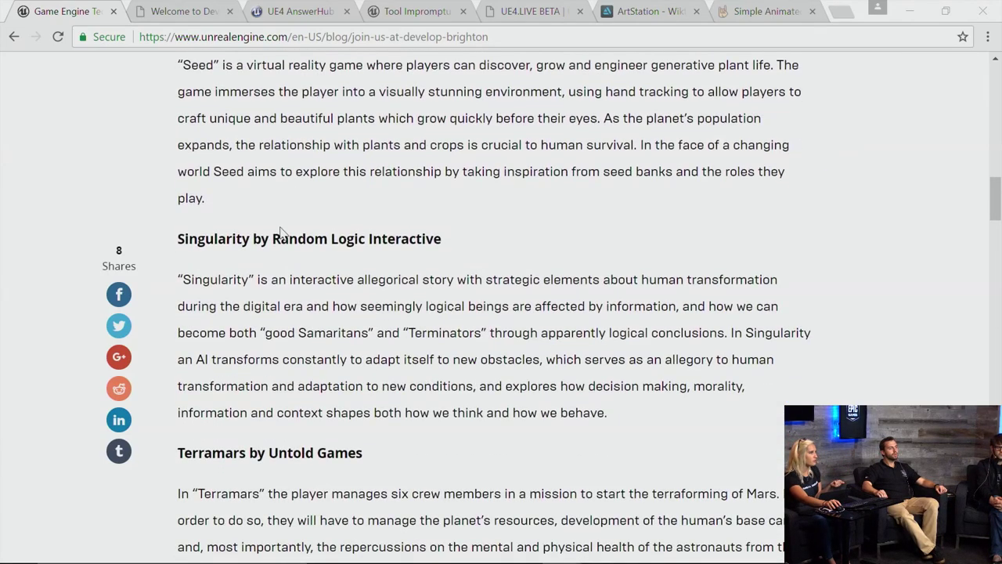
{"action": "left_click", "coordinate": [114, 11]}
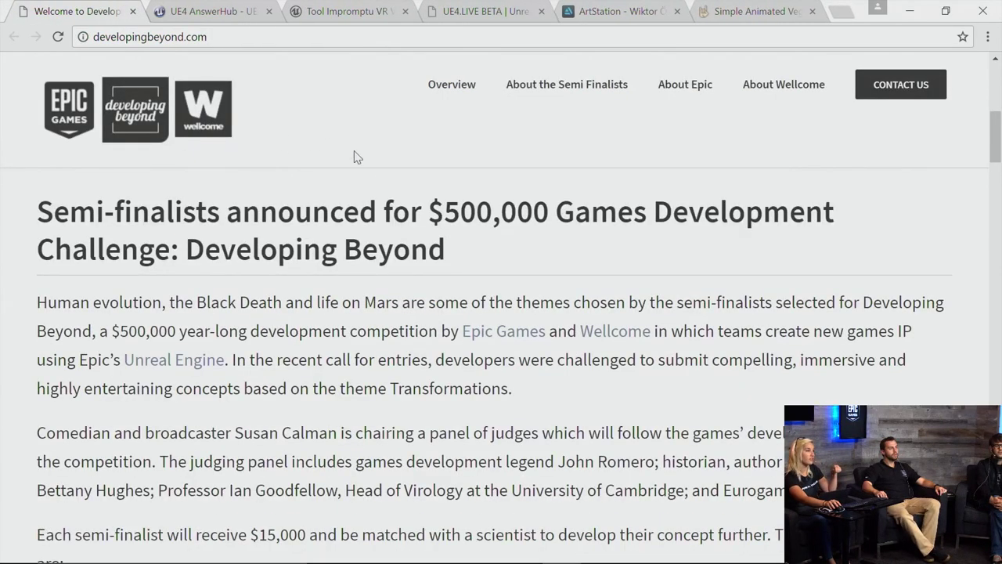
Review the Developing Beyond semi-finalists announcement and the AnswerHub page with This Week's Top Karma, closing each page when finished
{"action": "scroll", "coordinate": [382, 221], "scroll_direction": "down", "scroll_amount": 3}
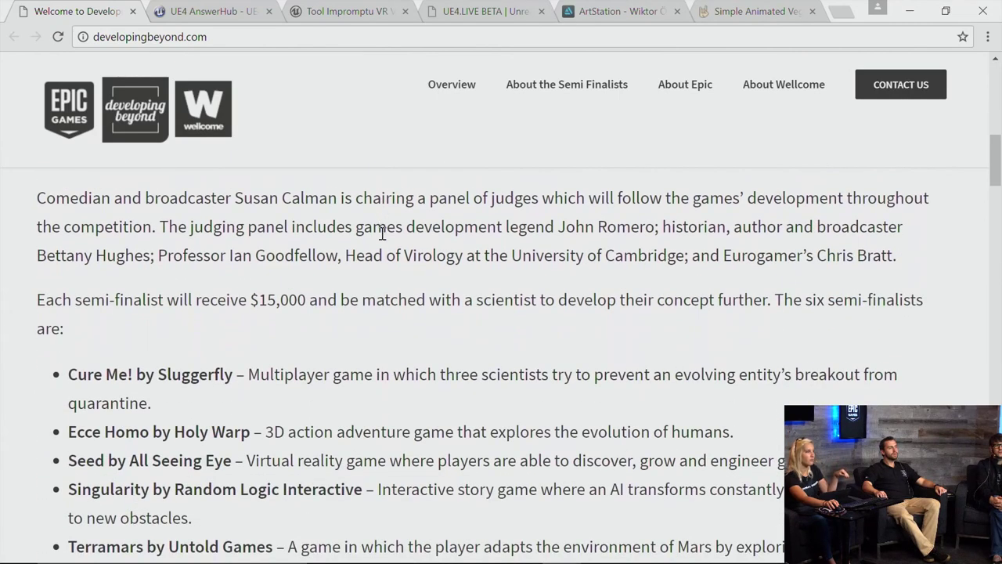
{"action": "scroll", "coordinate": [382, 233], "scroll_direction": "up", "scroll_amount": 3}
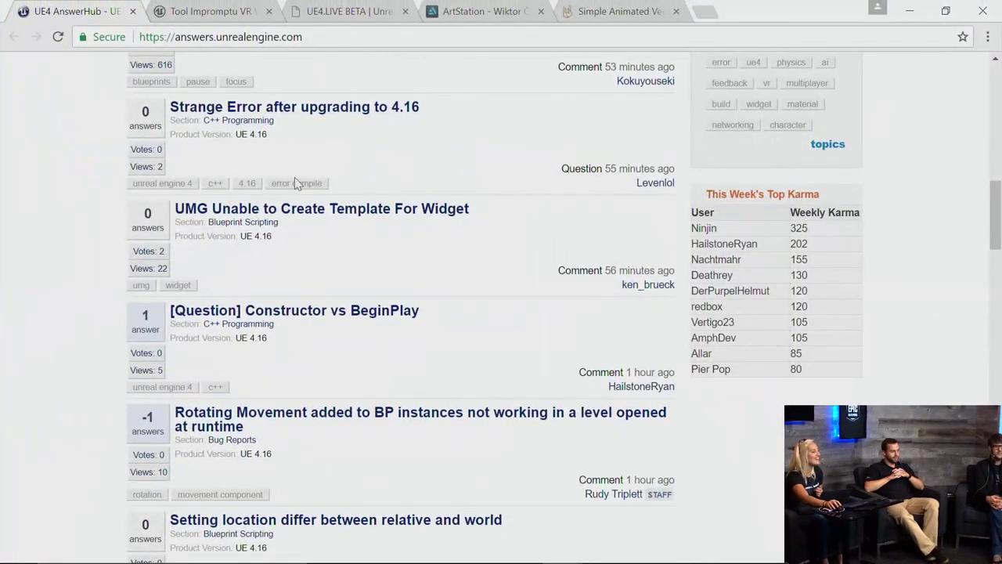
{"action": "scroll", "coordinate": [870, 314], "scroll_direction": "down", "scroll_amount": 1}
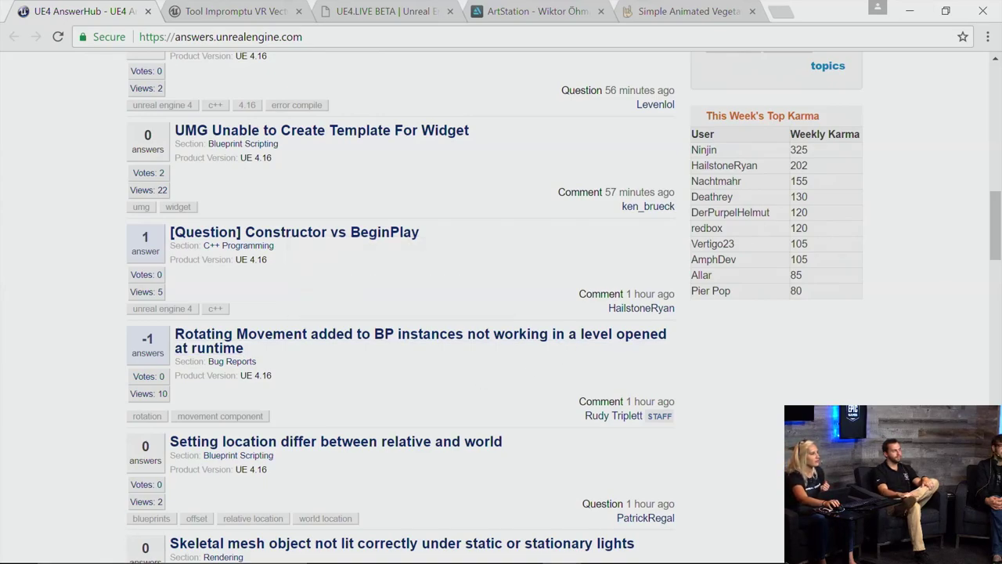
{"action": "left_click", "coordinate": [148, 12]}
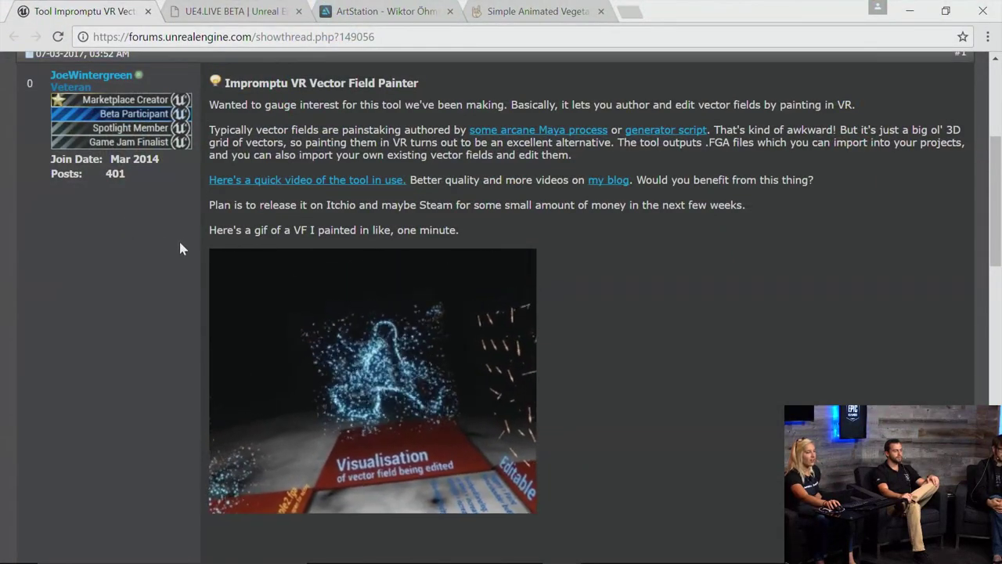
Close the Impromptu VR Vector Field Painter thread, UE4.LIVE and ArtStation pages to view the Simple Animated Vegetation article
{"action": "left_click", "coordinate": [148, 11]}
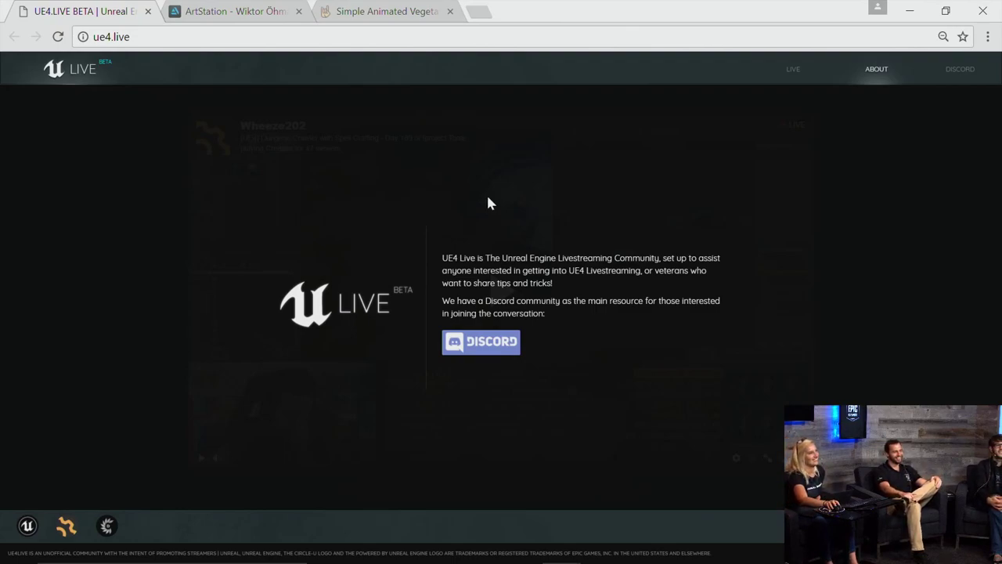
{"action": "left_click", "coordinate": [148, 11]}
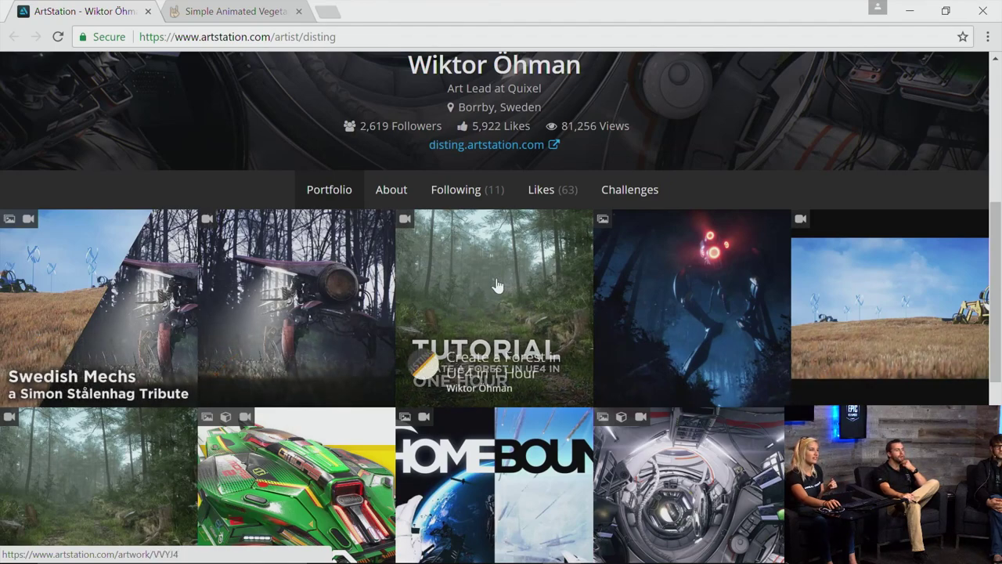
{"action": "left_click", "coordinate": [148, 11]}
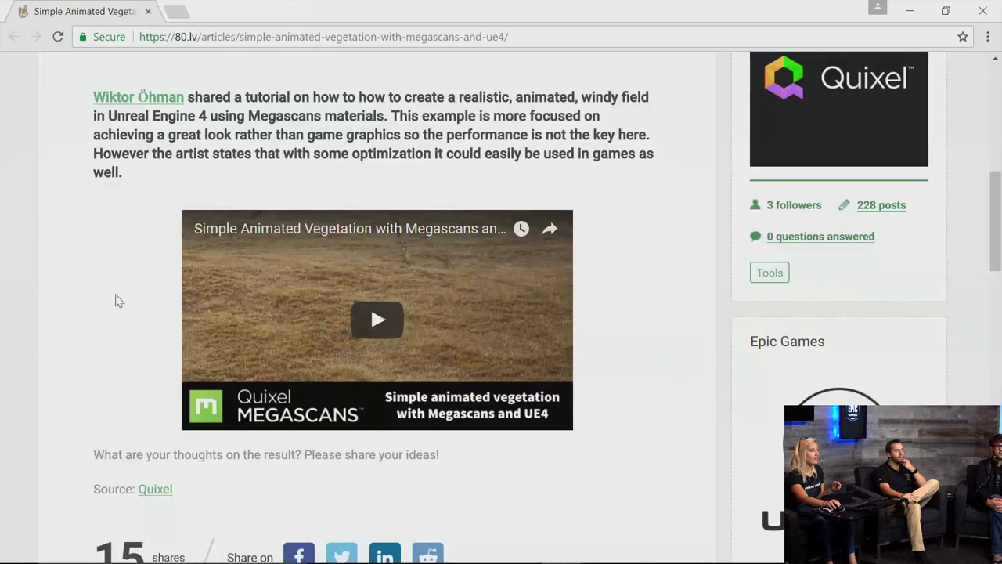
{"action": "scroll", "coordinate": [115, 300], "scroll_direction": "up", "scroll_amount": 1}
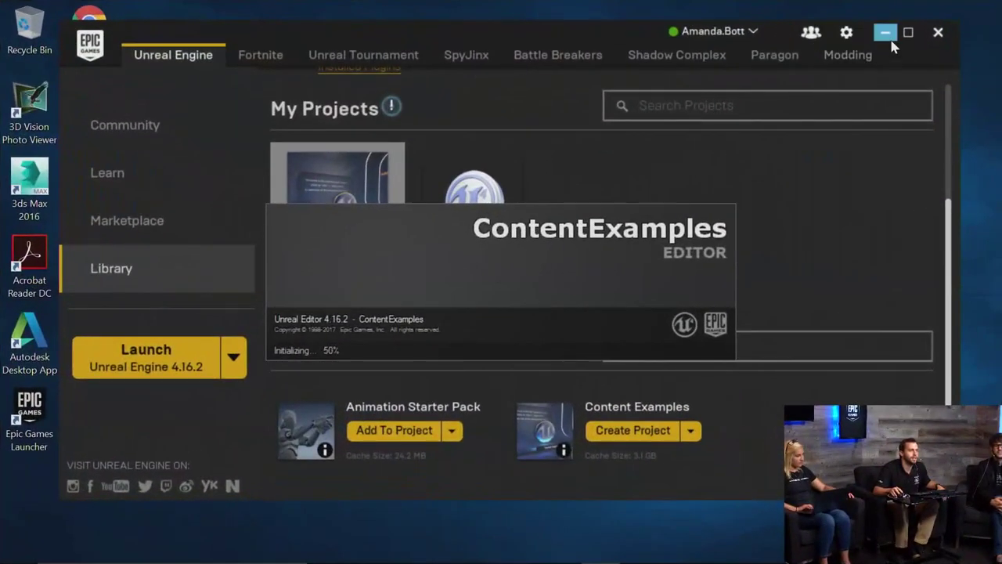
Minimize the Epic Games Launcher and bring up the Post Processing Livestream Outline document in Chrome, maximized
{"action": "left_click", "coordinate": [885, 32]}
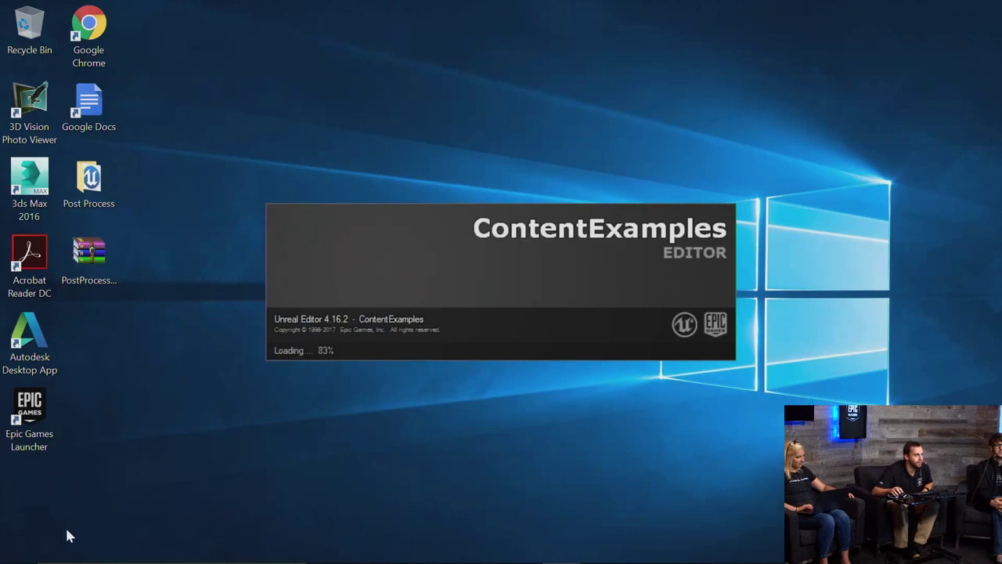
{"action": "mouse_move", "coordinate": [237, 562]}
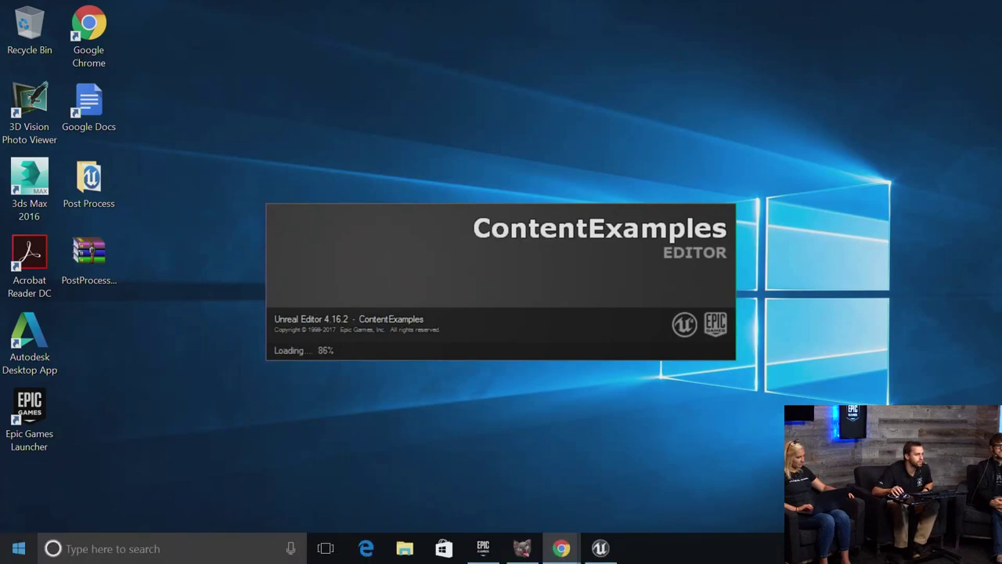
{"action": "mouse_move", "coordinate": [574, 553]}
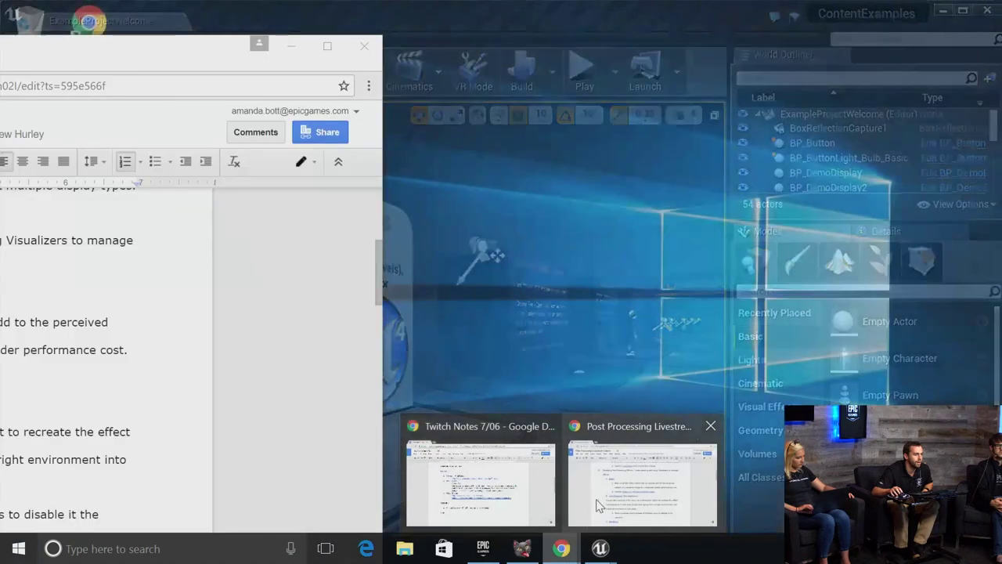
{"action": "left_click", "coordinate": [597, 500]}
{"action": "left_click_drag", "start_coordinate": [173, 59], "coordinate": [742, 2]}
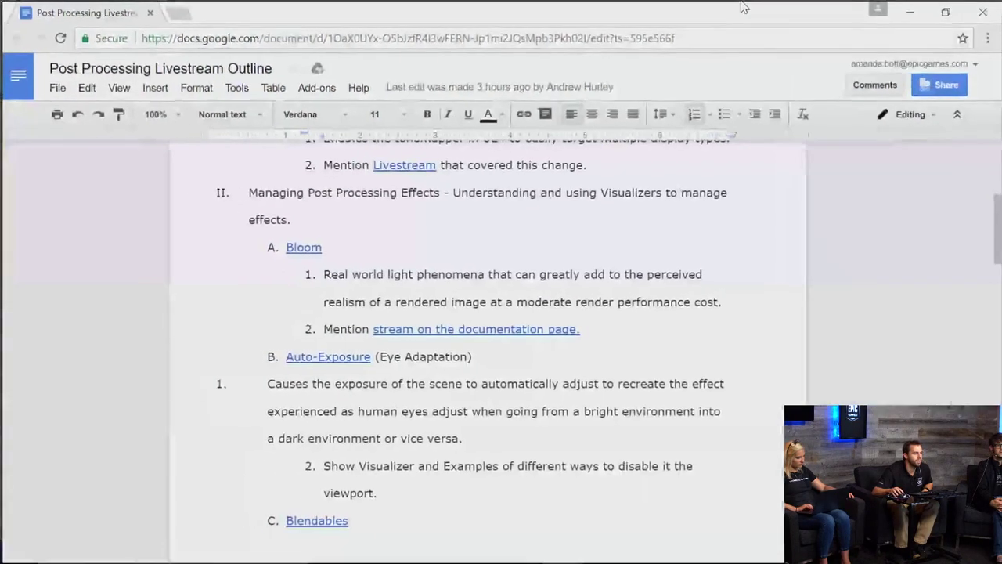
Review the outline's sections on what post processing is and on managing its effects, and return to the Unreal Editor
{"action": "scroll", "coordinate": [749, 230], "scroll_direction": "up", "scroll_amount": 4}
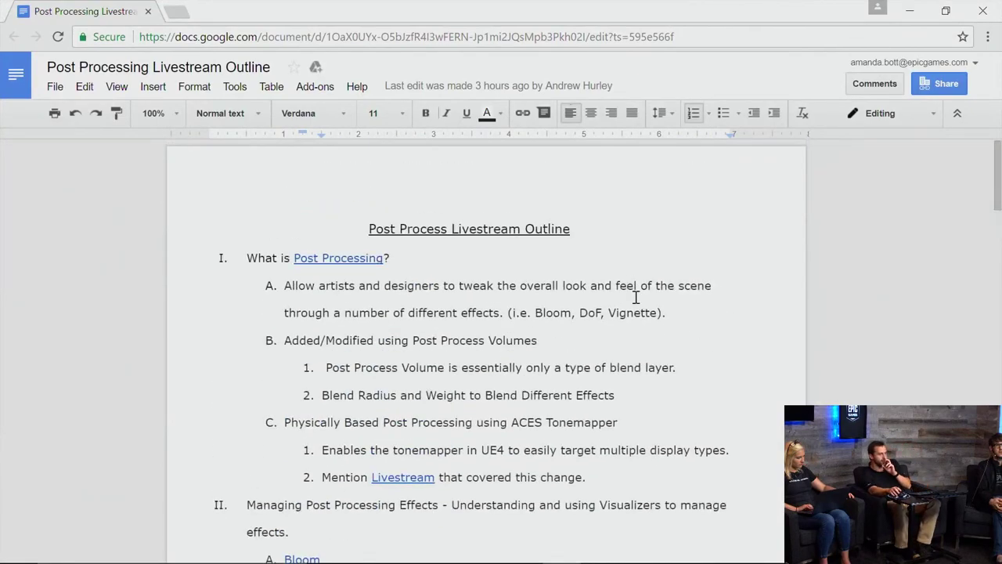
{"action": "scroll", "coordinate": [636, 297], "scroll_direction": "down", "scroll_amount": 4}
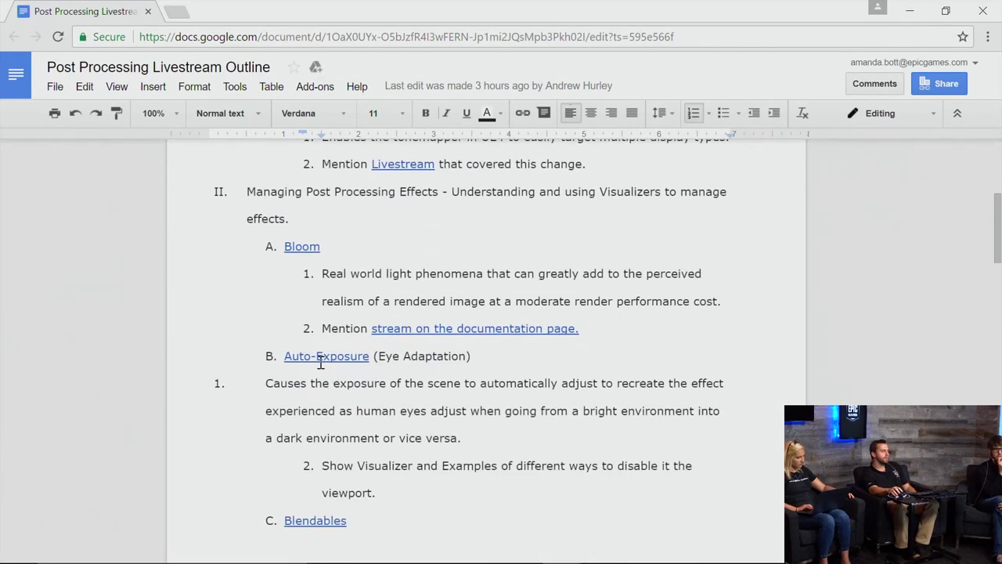
{"action": "left_click", "coordinate": [320, 361]}
{"action": "scroll", "coordinate": [525, 335], "scroll_direction": "up", "scroll_amount": 4}
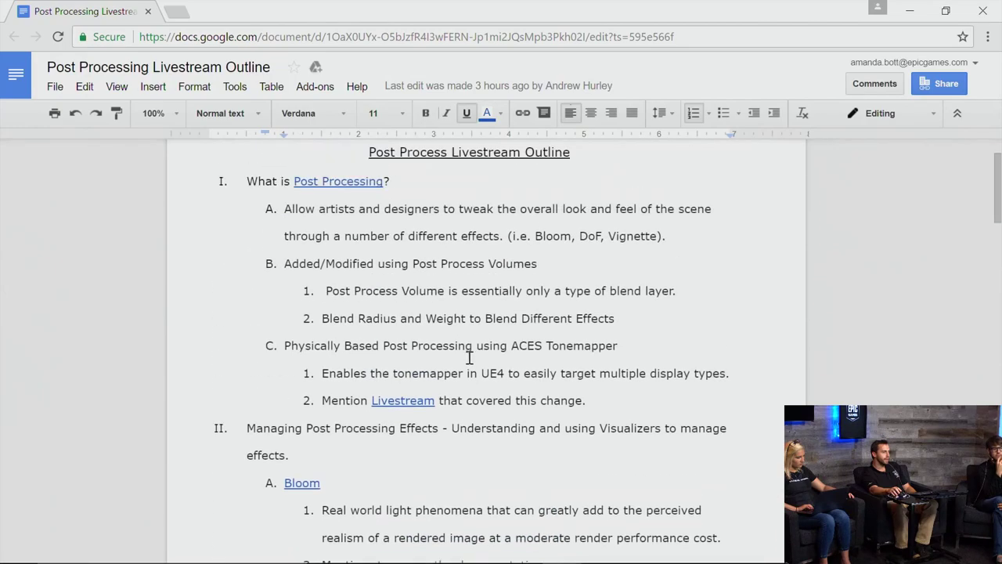
{"action": "scroll", "coordinate": [335, 267], "scroll_direction": "down", "scroll_amount": 5}
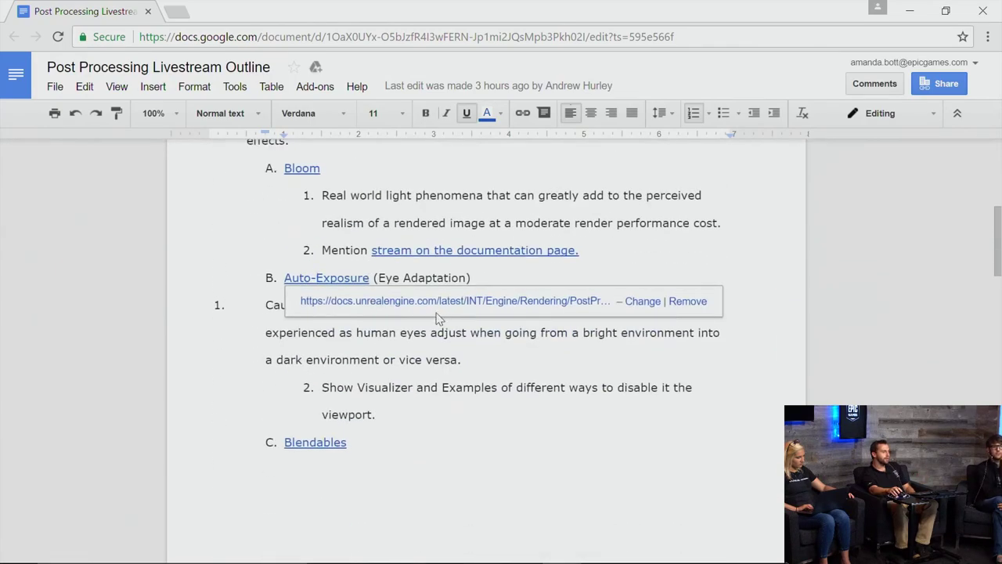
{"action": "scroll", "coordinate": [428, 389], "scroll_direction": "down", "scroll_amount": 1}
{"action": "scroll", "coordinate": [430, 388], "scroll_direction": "up", "scroll_amount": 4}
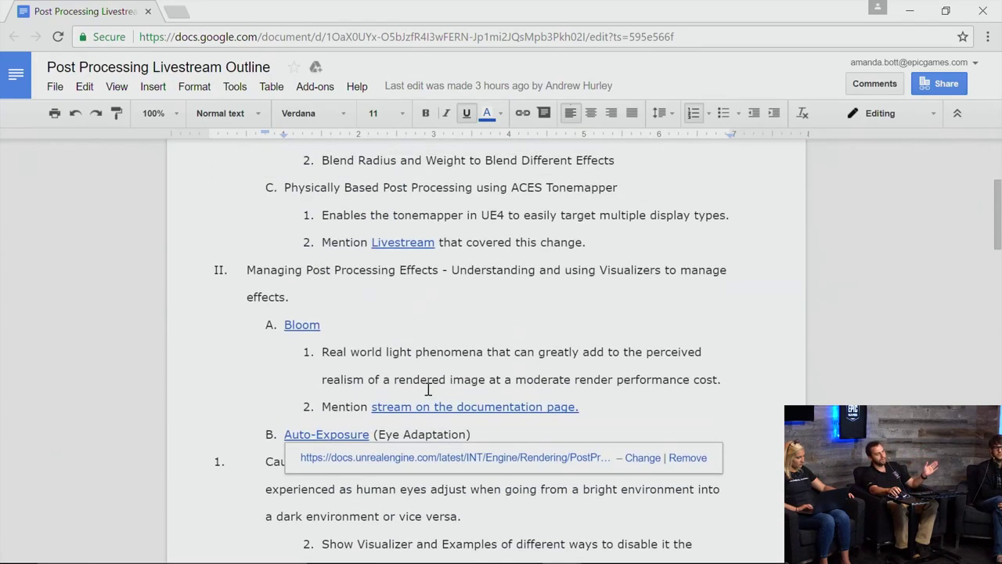
{"action": "left_click", "coordinate": [910, 11]}
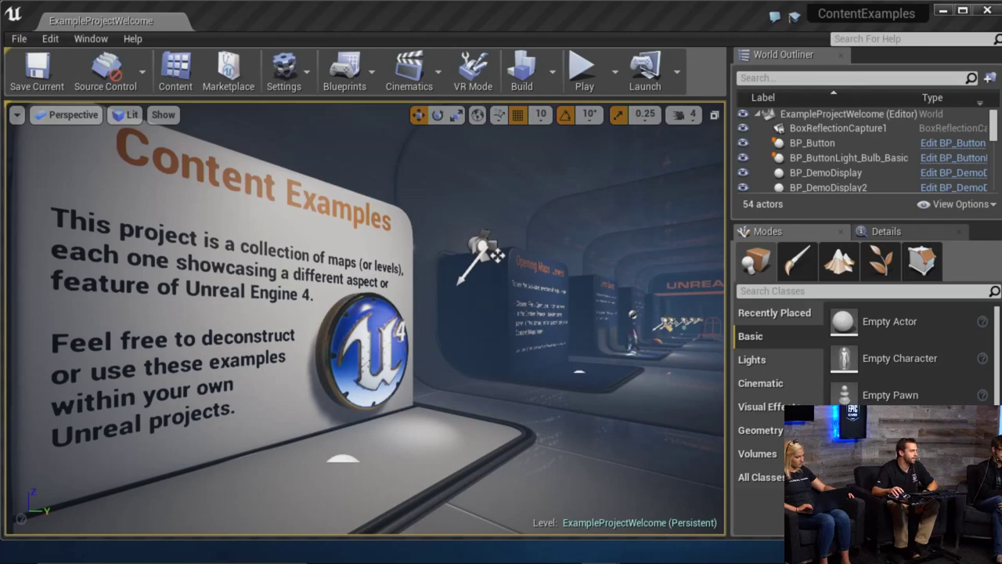
{"action": "right_click_drag", "start_coordinate": [258, 221], "coordinate": [314, 239]}
{"action": "key", "text": "d"}
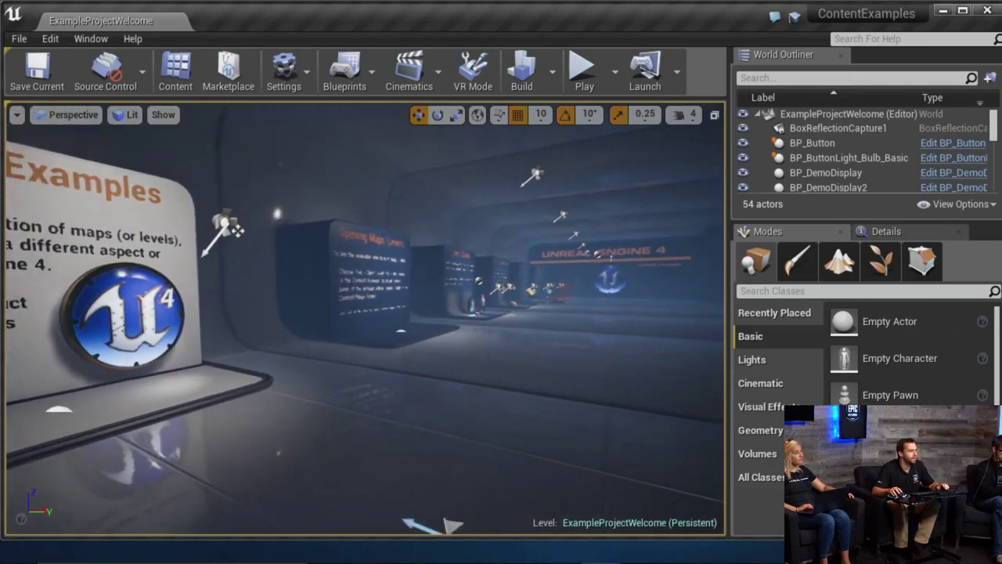
{"action": "key", "text": "s"}
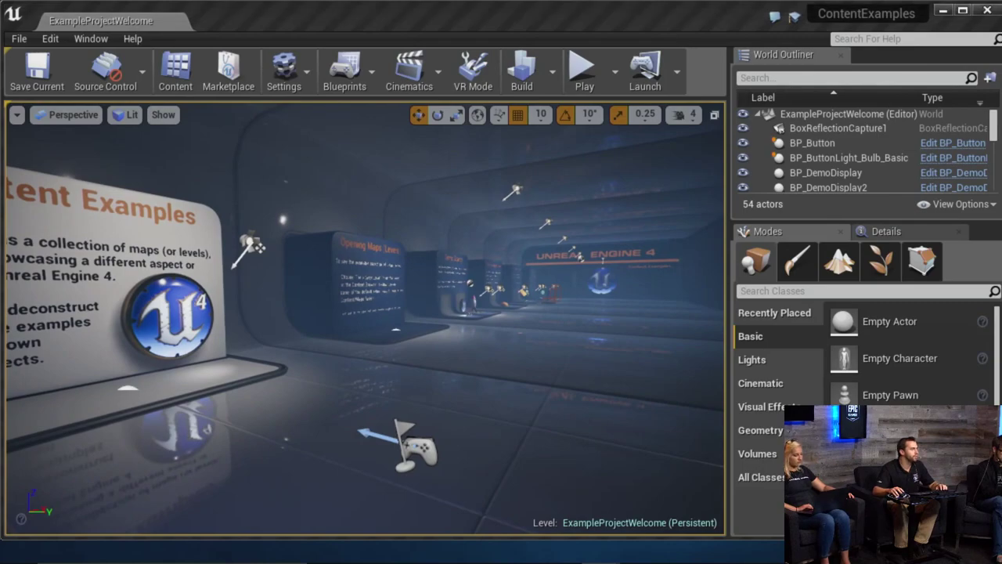
Bring the Content Browser into view, search its levels for "post" and open the PostProcessing level
{"action": "left_click_drag", "start_coordinate": [0, 191], "coordinate": [354, 198]}
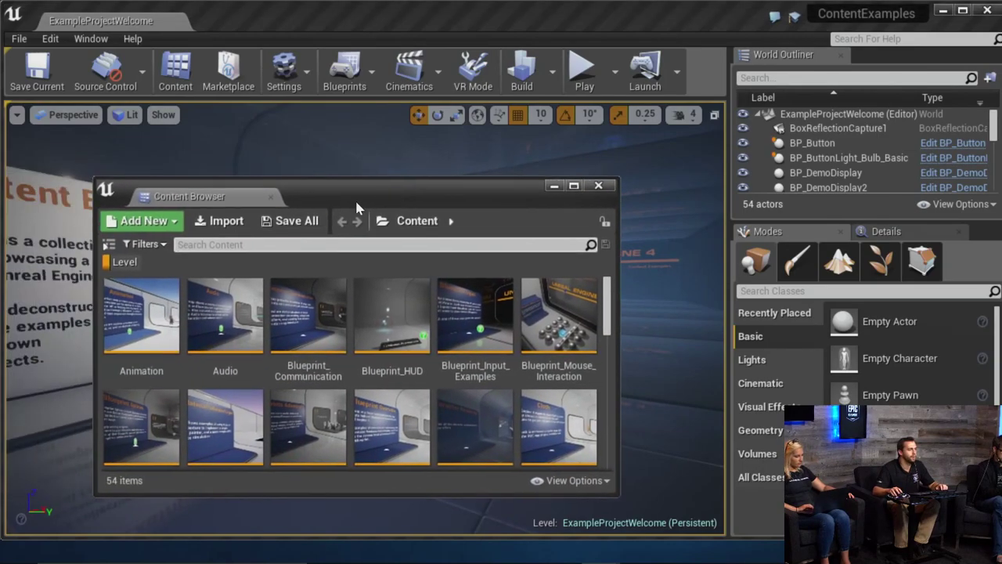
{"action": "left_click", "coordinate": [150, 246]}
{"action": "left_click", "coordinate": [153, 246]}
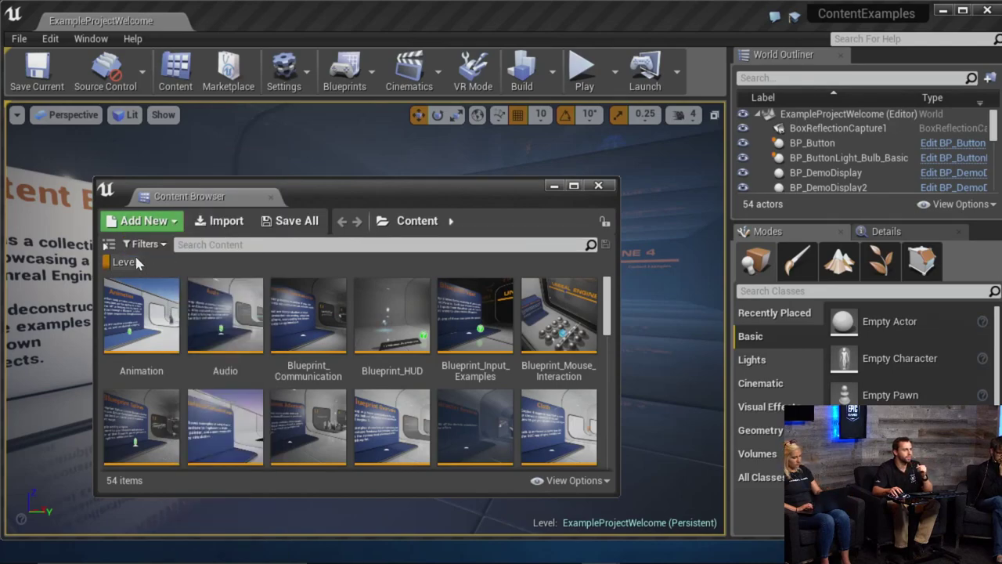
{"action": "left_click", "coordinate": [267, 245]}
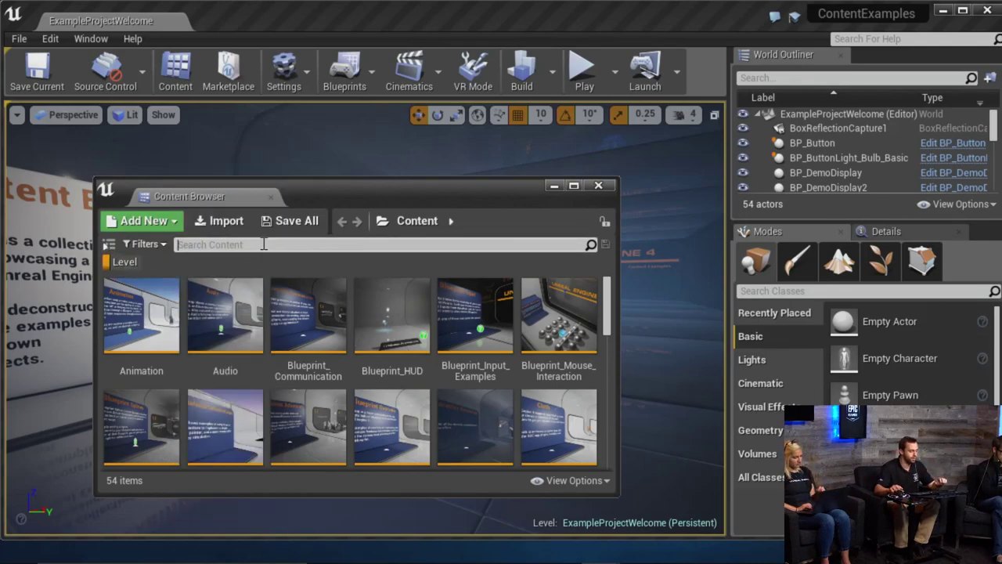
{"action": "type", "text": "post"}
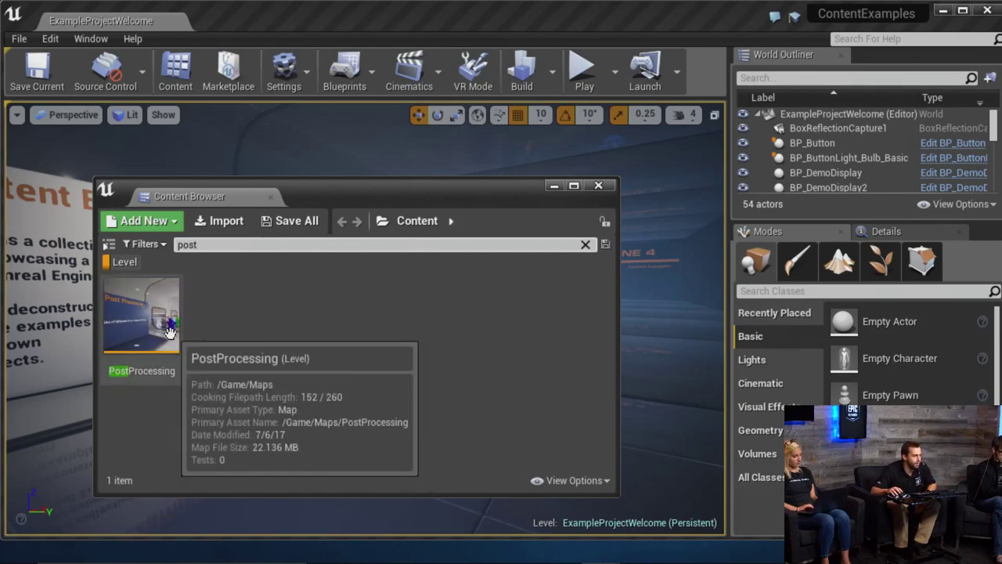
{"action": "double_click", "coordinate": [169, 332]}
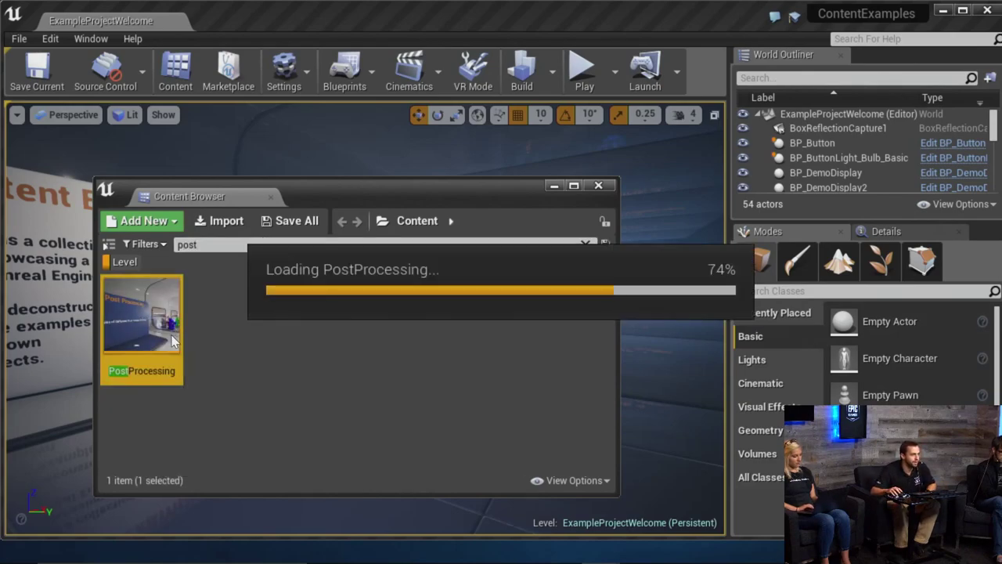
{"action": "left_click", "coordinate": [555, 186]}
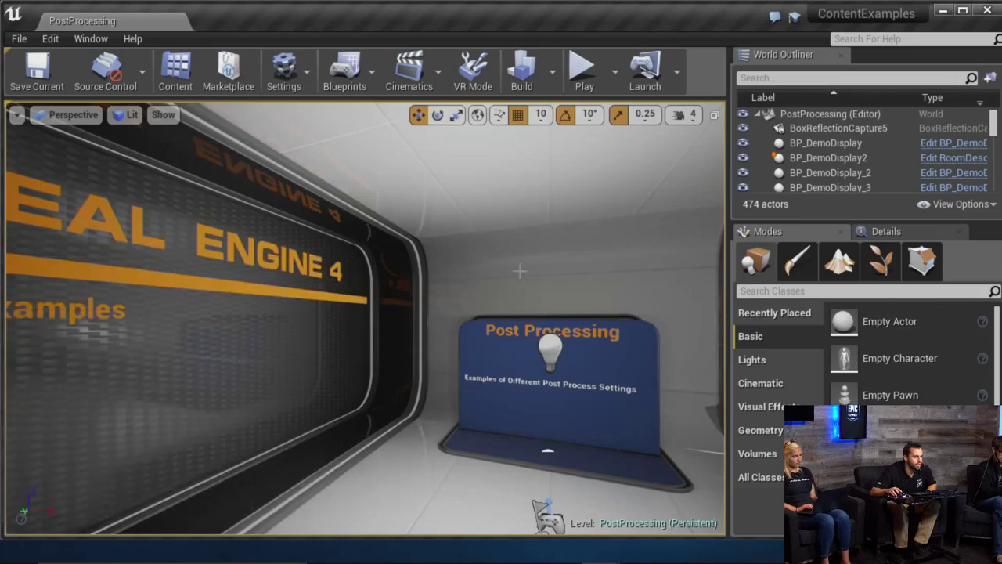
Examine the row of post-process demo displays in the PostProcessing level, focusing on display 1.1
{"action": "mouse_move", "coordinate": [420, 334]}
{"action": "right_mouse_down"}
{"action": "mouse_move", "coordinate": [561, 334]}
{"action": "mouse_move", "coordinate": [562, 422]}
{"action": "mouse_move", "coordinate": [714, 422]}
{"action": "mouse_move", "coordinate": [420, 334]}
{"action": "right_mouse_up"}
{"action": "key", "text": "w"}
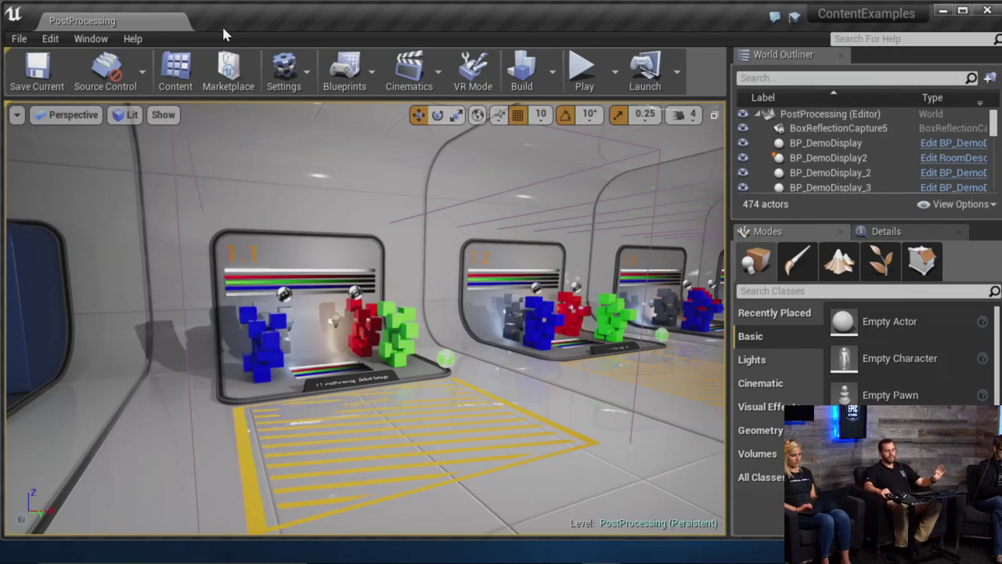
{"action": "key", "text": "w"}
{"action": "right_click_drag", "start_coordinate": [211, 321], "coordinate": [249, 345]}
{"action": "key", "text": "s"}
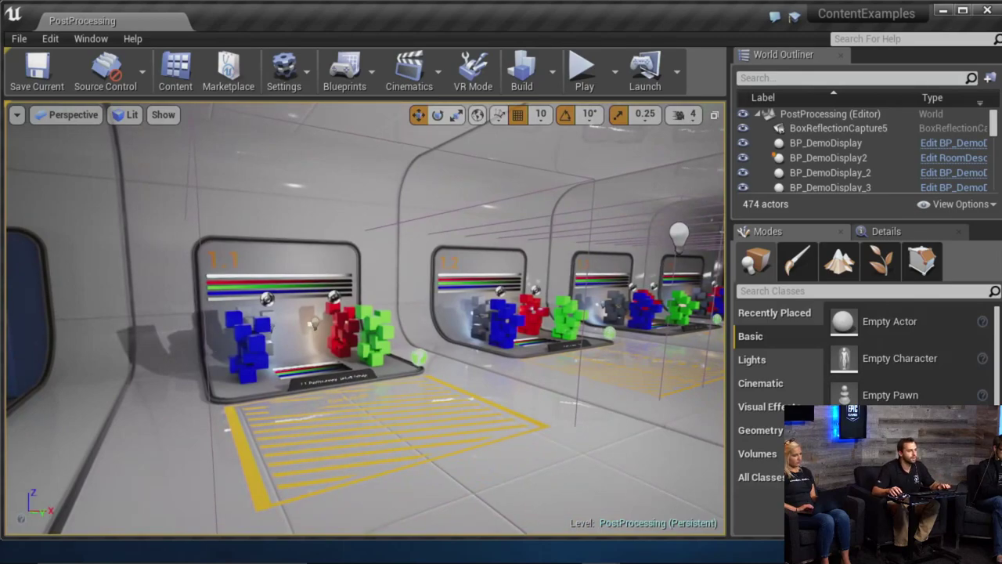
{"action": "mouse_move", "coordinate": [366, 557]}
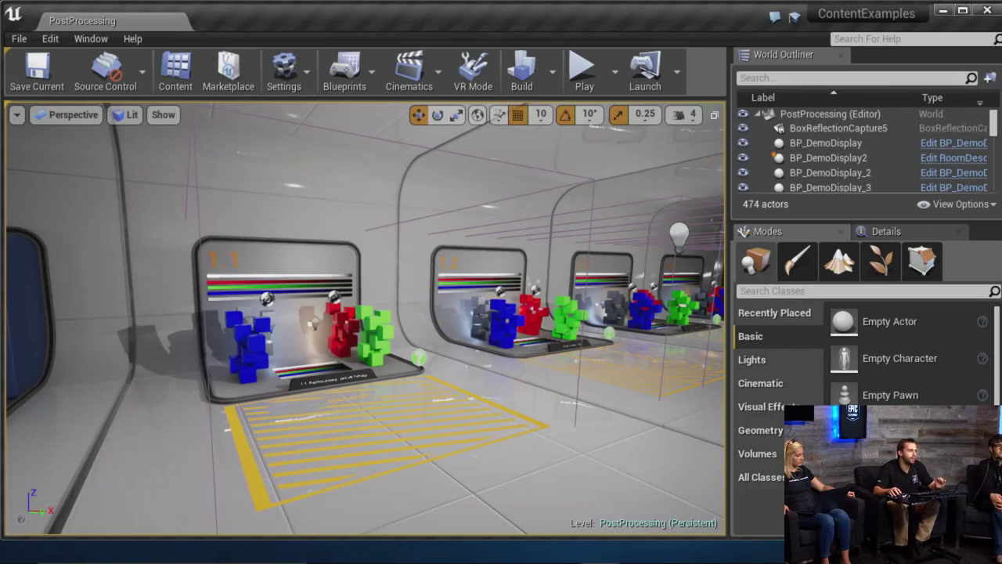
{"action": "right_click_drag", "start_coordinate": [331, 339], "coordinate": [297, 342]}
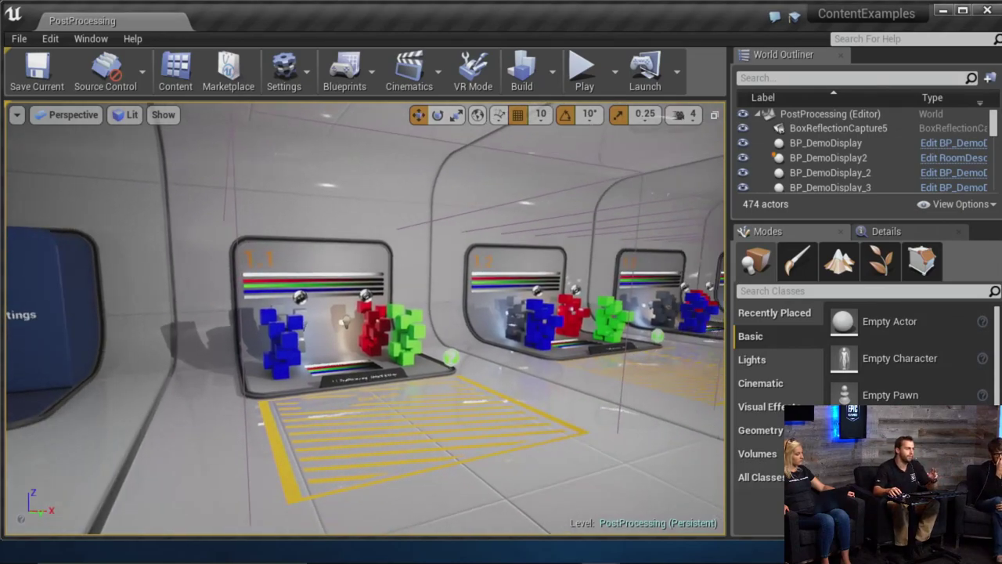
Open the Project Settings, dock them as a tab beside the level, and show the Engine Rendering section
{"action": "left_click", "coordinate": [49, 38]}
{"action": "left_click", "coordinate": [123, 263]}
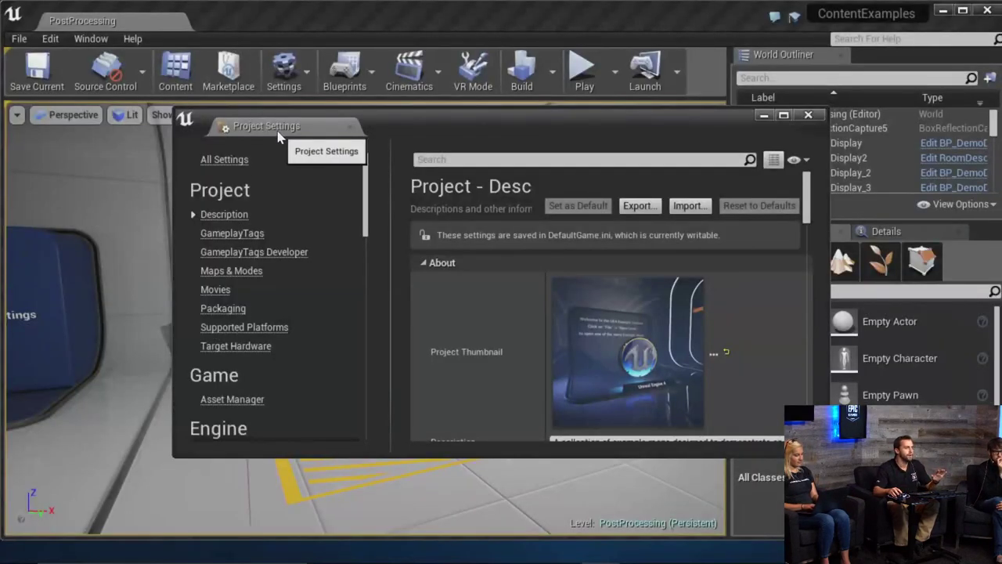
{"action": "left_click_drag", "start_coordinate": [278, 122], "coordinate": [281, 14]}
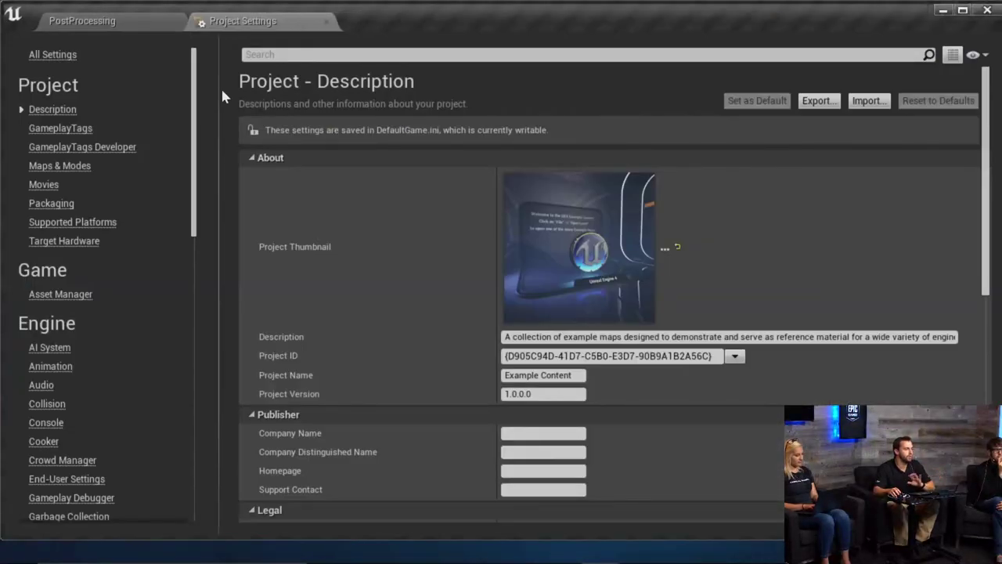
{"action": "scroll", "coordinate": [102, 282], "scroll_direction": "down", "scroll_amount": 9}
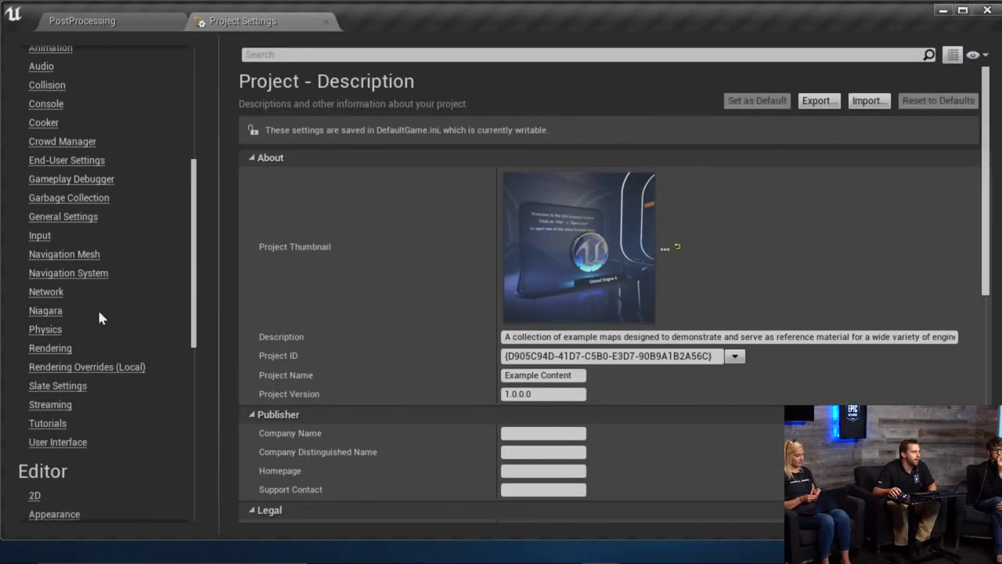
{"action": "left_click", "coordinate": [50, 341]}
Review the project's Rendering options down to the post-processing Default Settings, including the available Anti-Aliasing Method choices
{"action": "scroll", "coordinate": [361, 321], "scroll_direction": "down", "scroll_amount": 3}
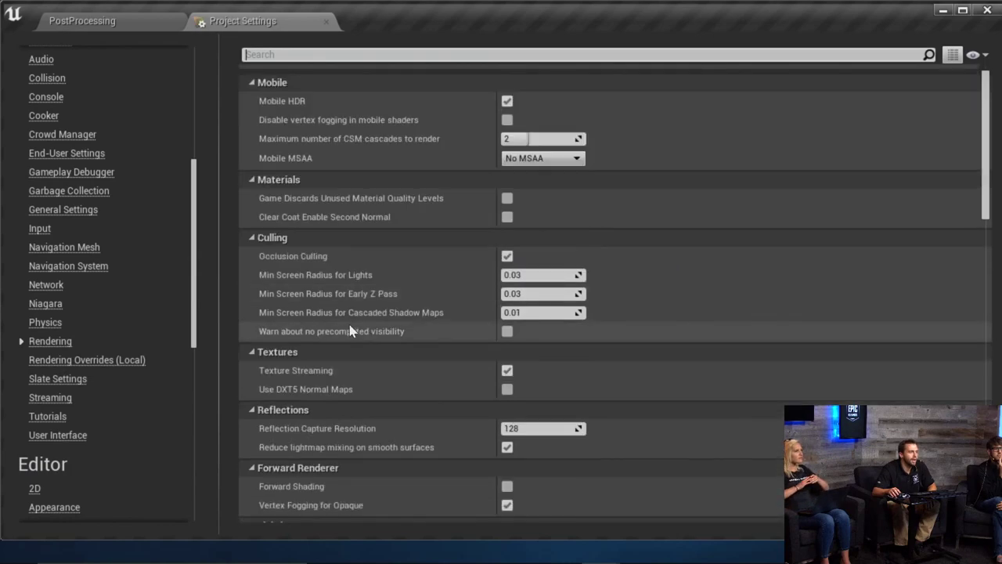
{"action": "scroll", "coordinate": [125, 348], "scroll_direction": "up", "scroll_amount": 2}
{"action": "scroll", "coordinate": [376, 341], "scroll_direction": "down", "scroll_amount": 4}
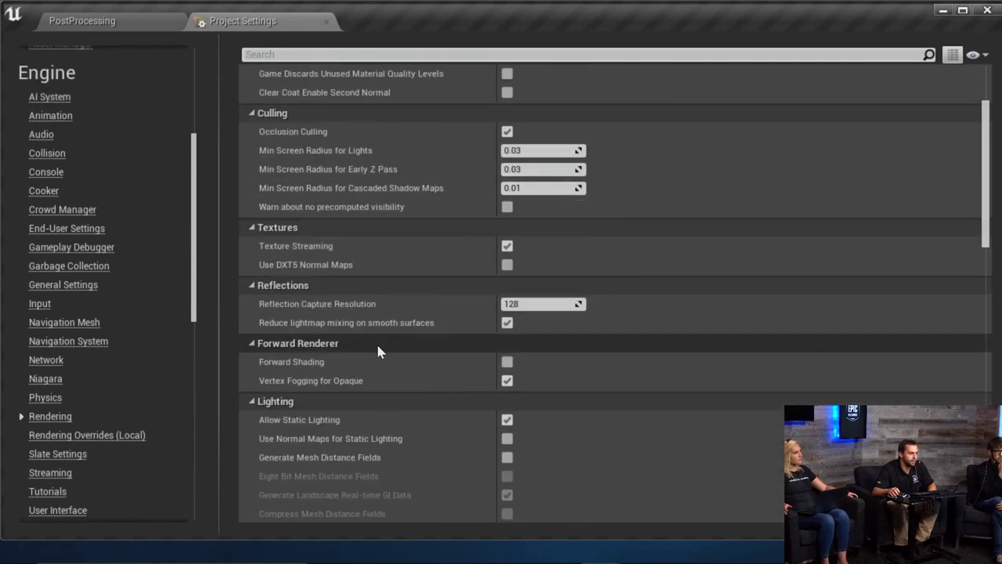
{"action": "scroll", "coordinate": [456, 329], "scroll_direction": "down", "scroll_amount": 4}
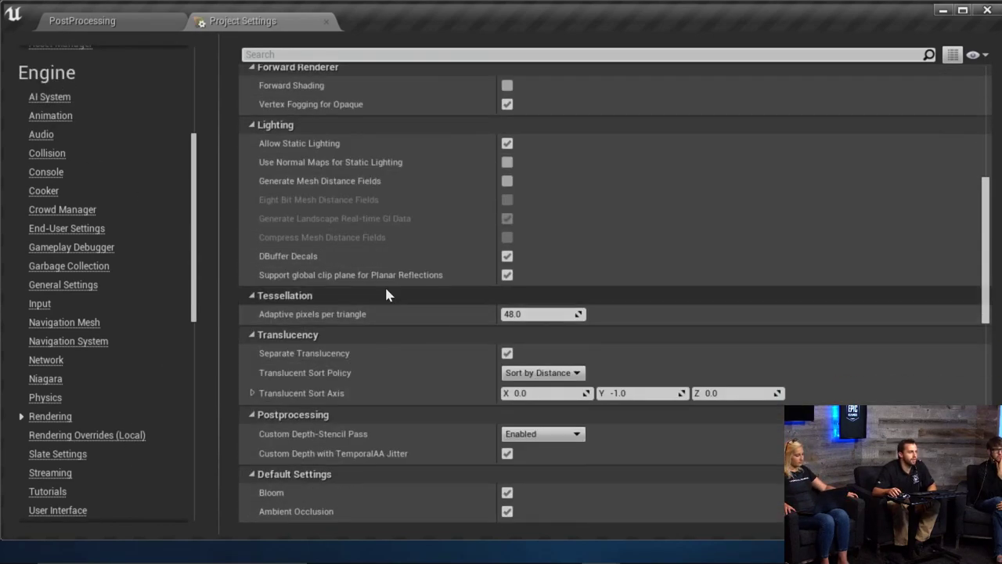
{"action": "scroll", "coordinate": [432, 285], "scroll_direction": "down", "scroll_amount": 4}
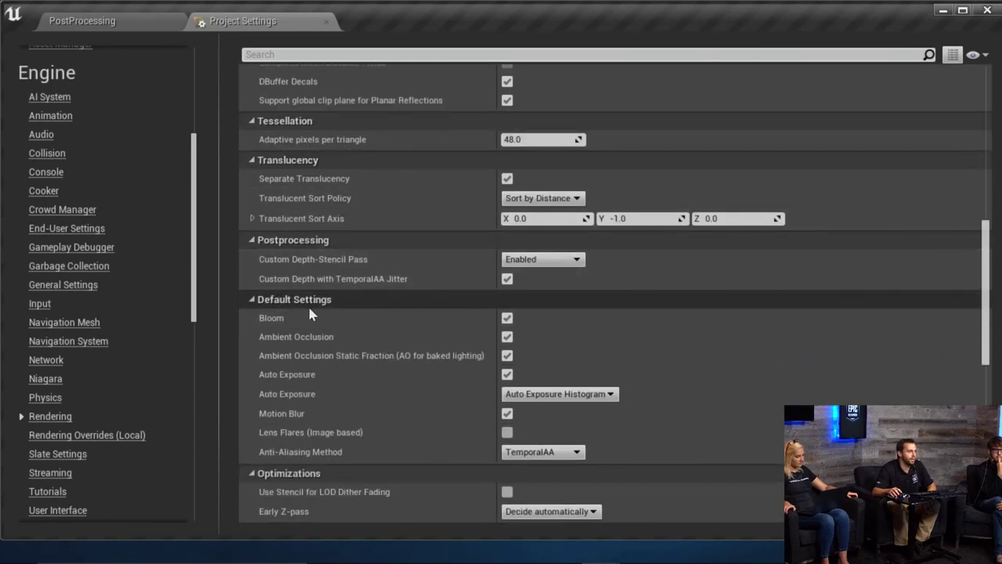
{"action": "left_click", "coordinate": [527, 453]}
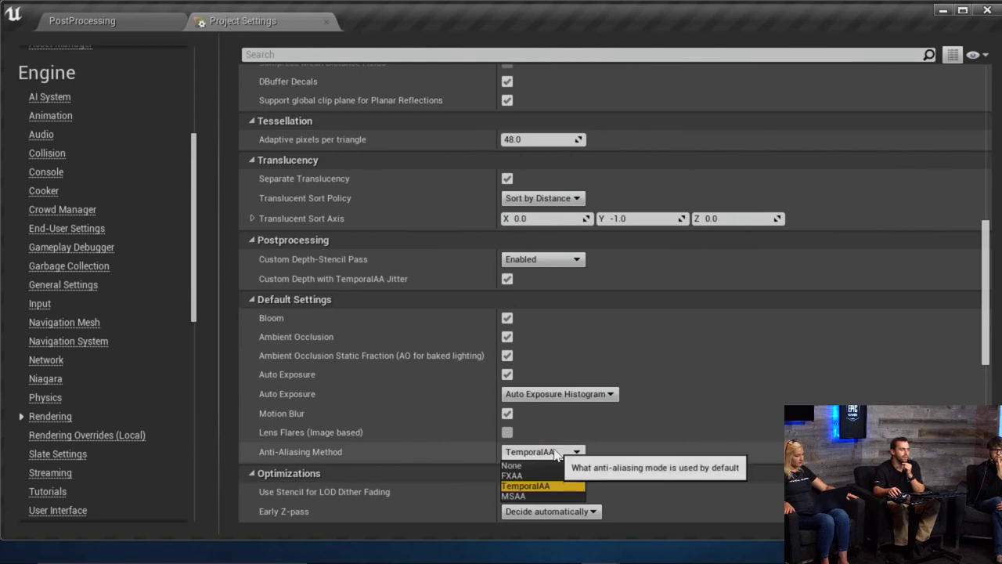
{"action": "left_click", "coordinate": [553, 453]}
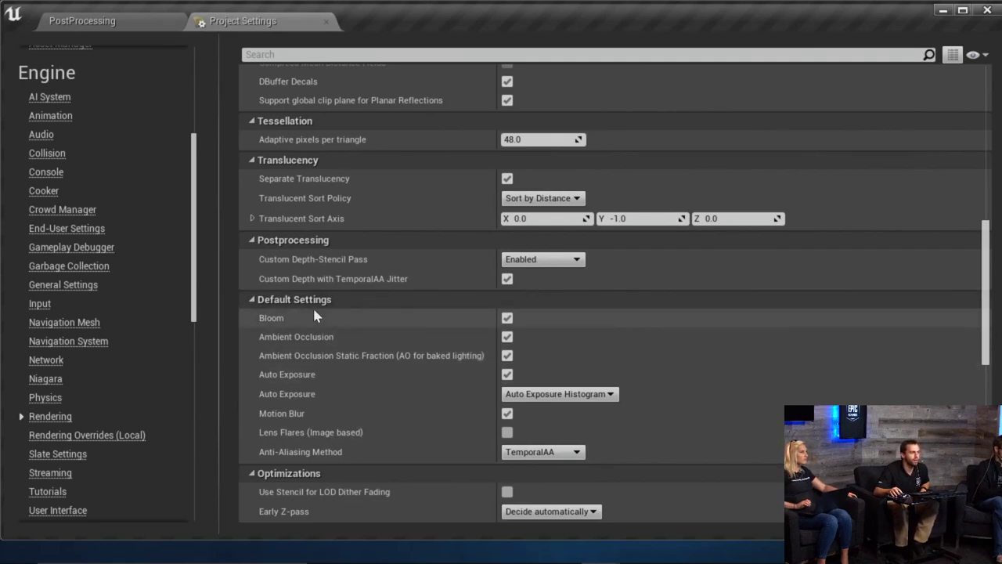
Return to the PostProcessing level, play it in the viewport, walk around display 1.1 to check its default effects, and end the play session
{"action": "left_click", "coordinate": [74, 20]}
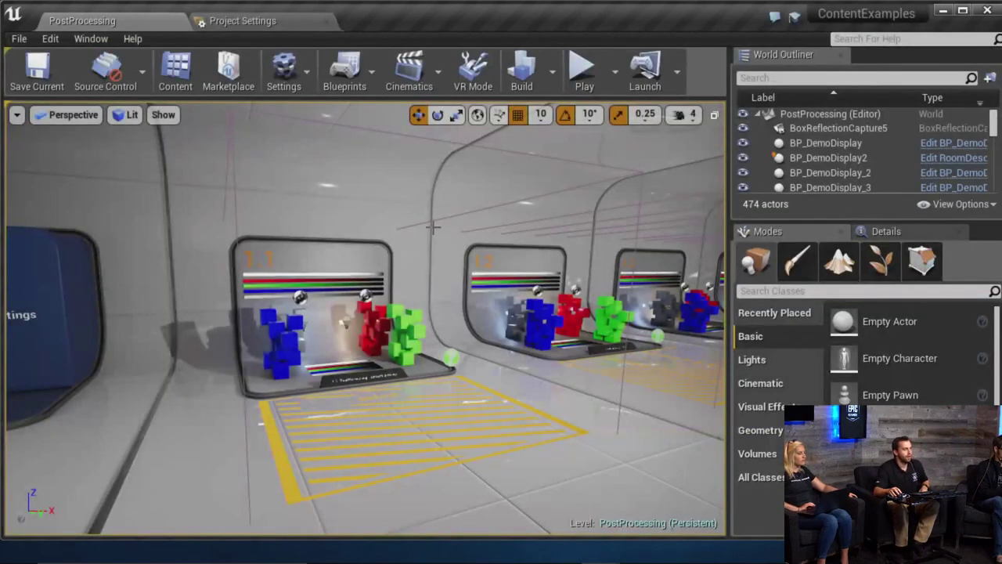
{"action": "right_click_drag", "start_coordinate": [429, 300], "coordinate": [517, 325]}
{"action": "key", "text": "w"}
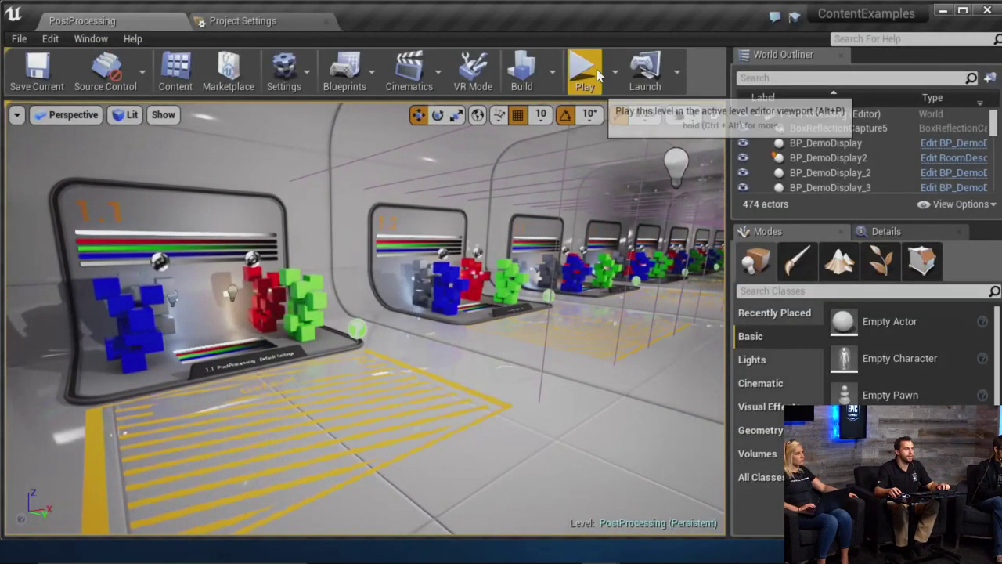
{"action": "left_click", "coordinate": [599, 74]}
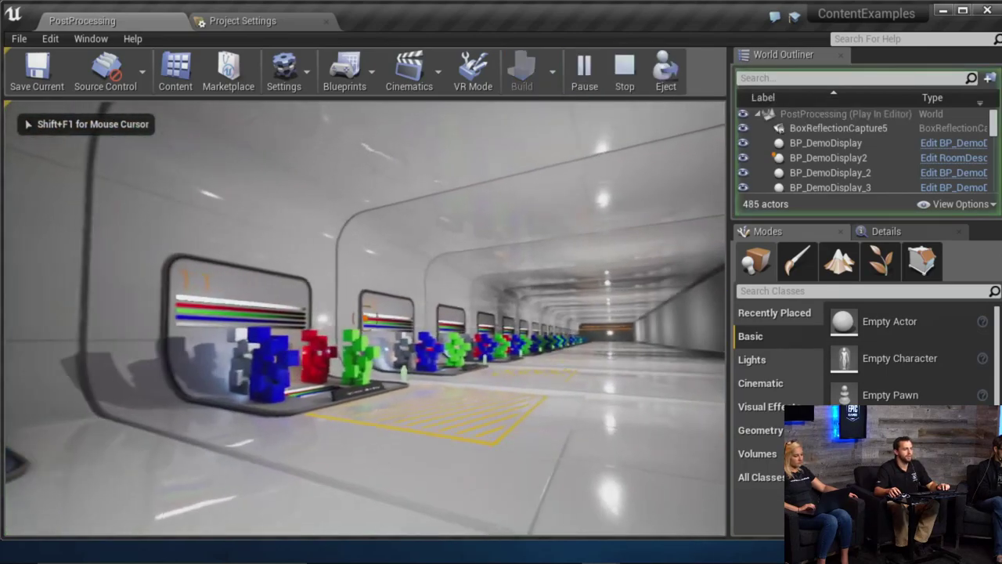
{"action": "key", "text": "w"}
{"action": "key", "text": "s"}
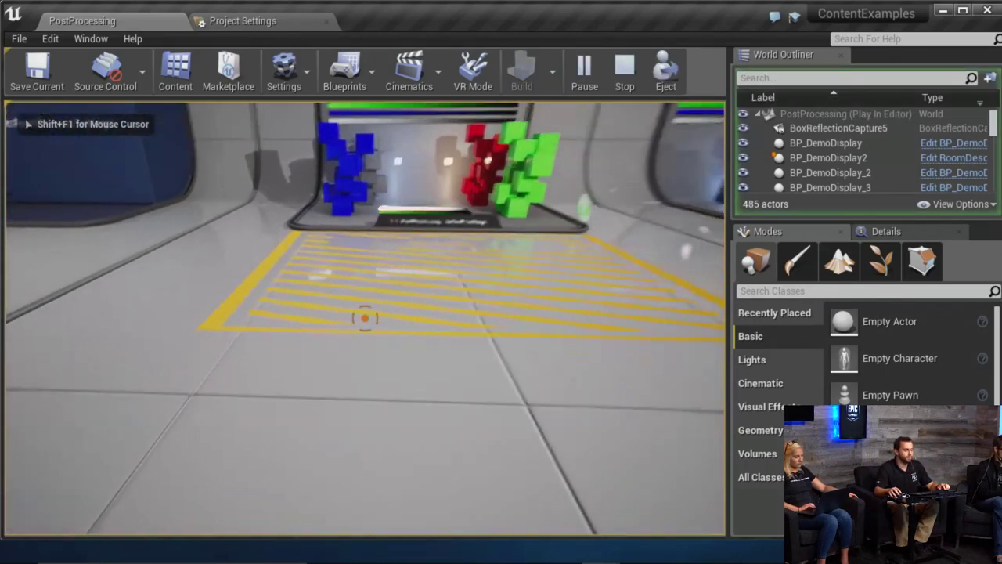
{"action": "key", "text": "w"}
{"action": "key", "text": "s"}
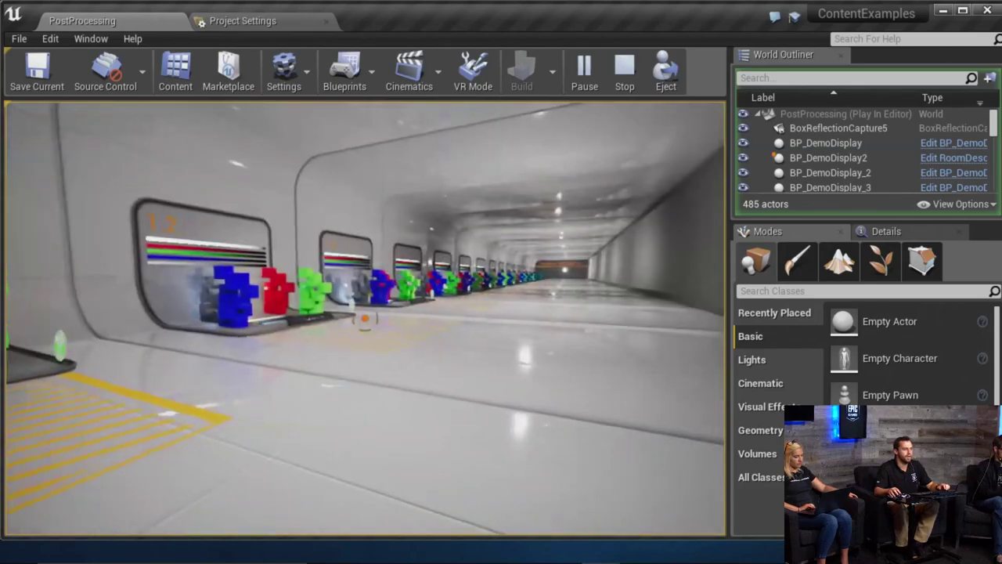
{"action": "key", "text": "w"}
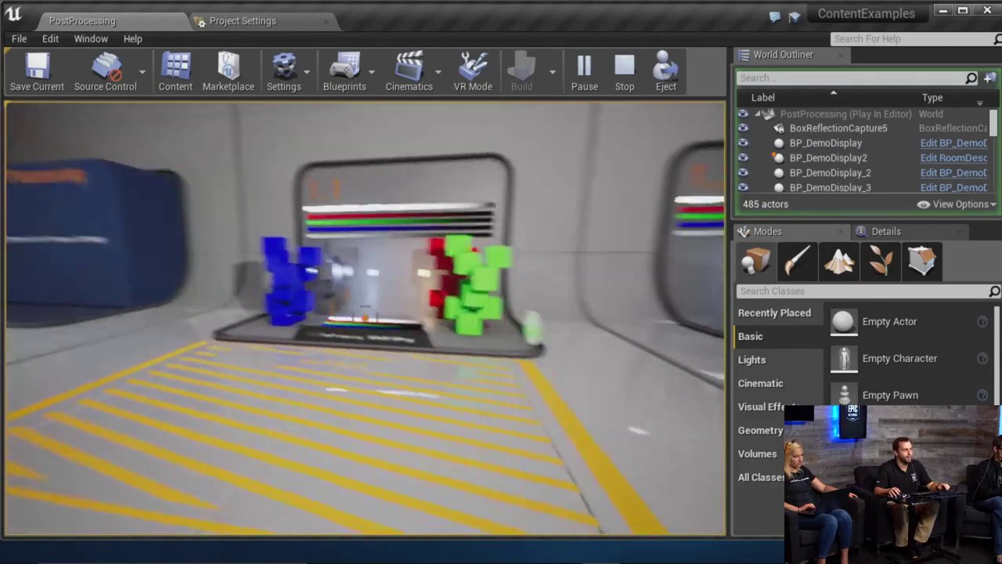
{"action": "key", "text": "w"}
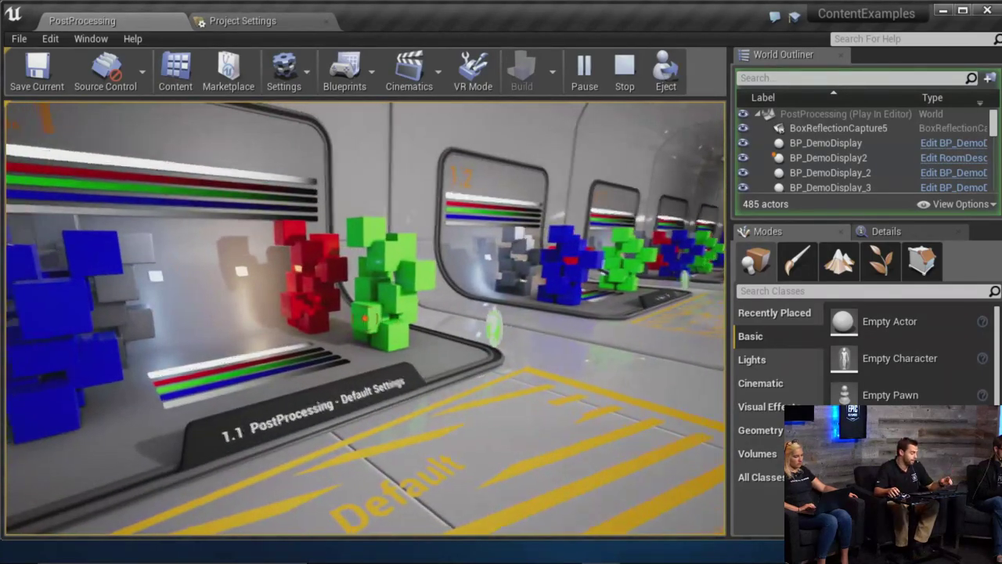
{"action": "key", "text": "s"}
{"action": "key", "text": "Escape"}
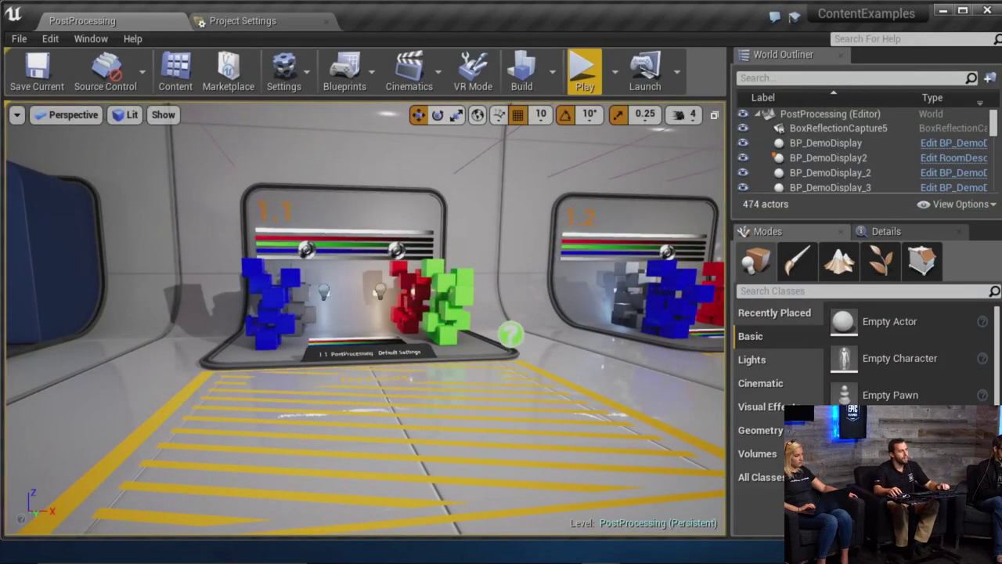
Select PostProcessVolume1_Default around display 1.1, look up its Unbound setting in the details, and clear the property filter
{"action": "left_click_drag", "start_coordinate": [380, 346], "coordinate": [407, 422]}
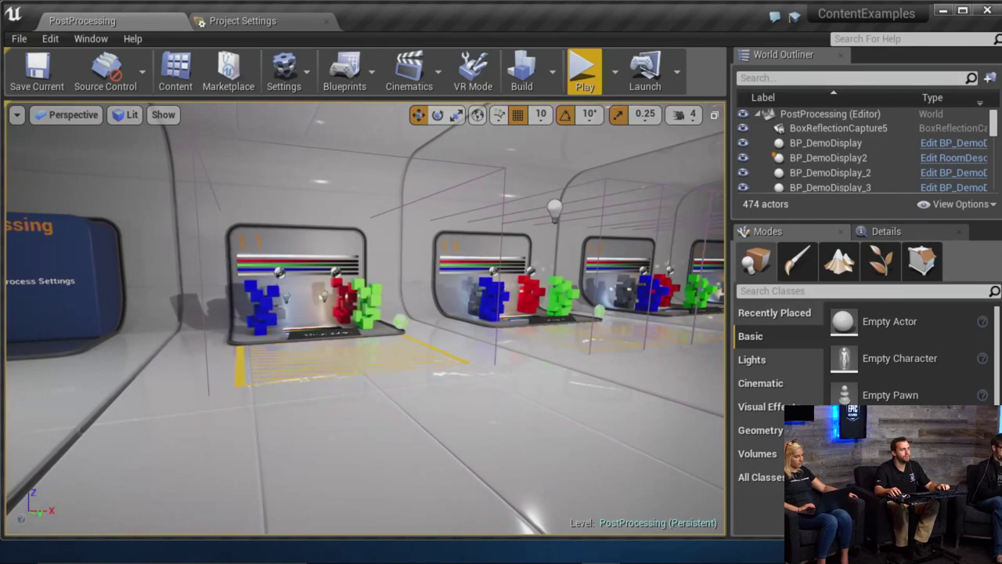
{"action": "left_click", "coordinate": [489, 167]}
{"action": "left_click", "coordinate": [901, 231]}
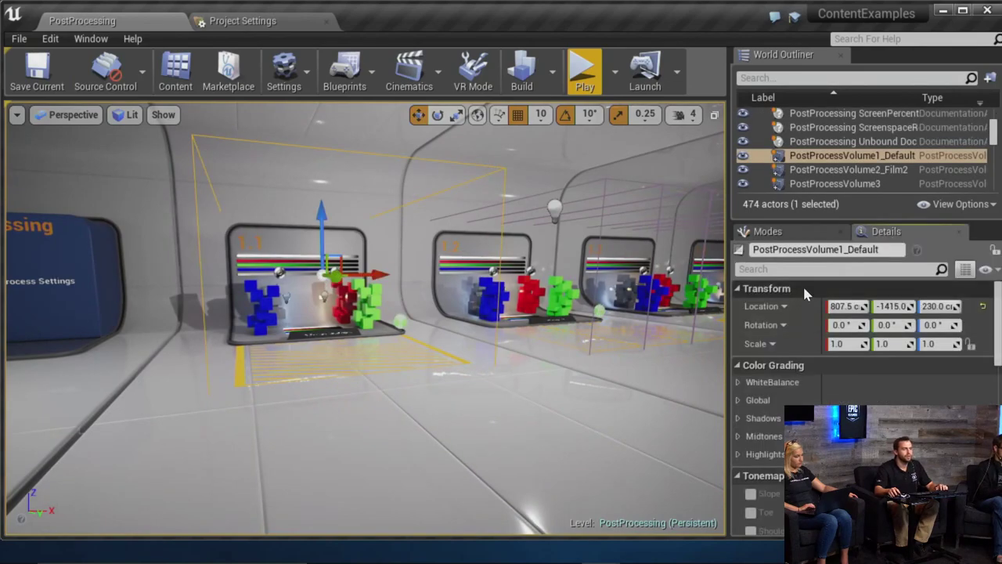
{"action": "left_click", "coordinate": [778, 269]}
{"action": "type", "text": "unb"}
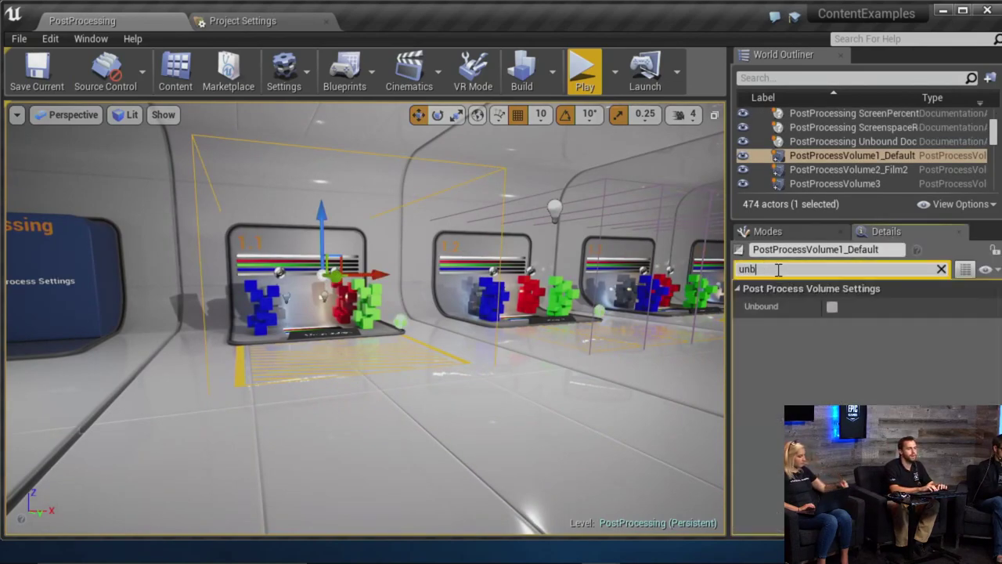
{"action": "type", "text": "ou"}
{"action": "key", "text": "BackSpace"}
{"action": "key", "text": "BackSpace"}
{"action": "key", "text": "BackSpace"}
{"action": "key", "text": "BackSpace"}
{"action": "key", "text": "BackSpace"}
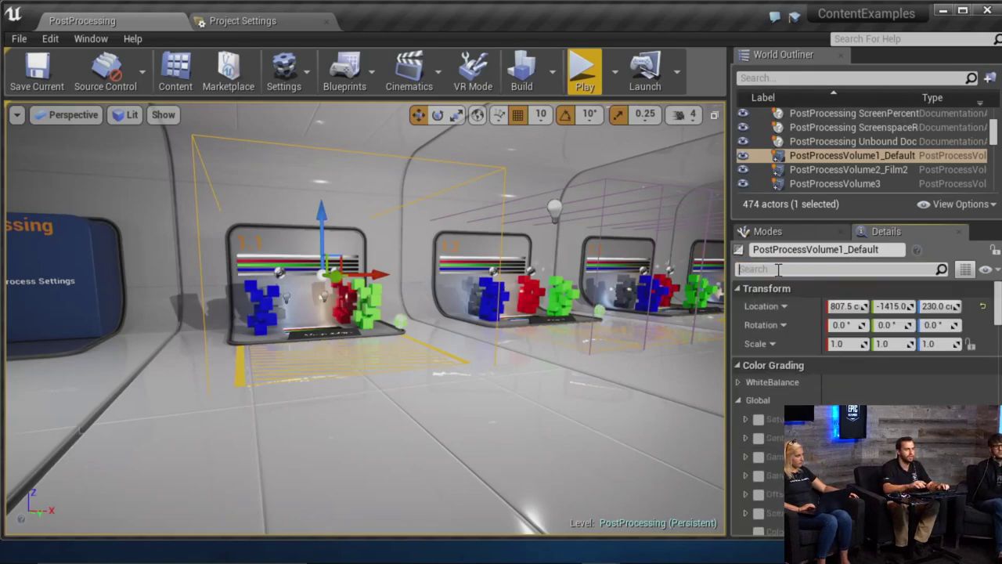
Examine display 1.1 up close and the row of post process volumes extending along the corridor
{"action": "type", "text": "w"}
{"action": "right_click_drag", "start_coordinate": [470, 313], "coordinate": [470, 266]}
{"action": "key", "text": "w"}
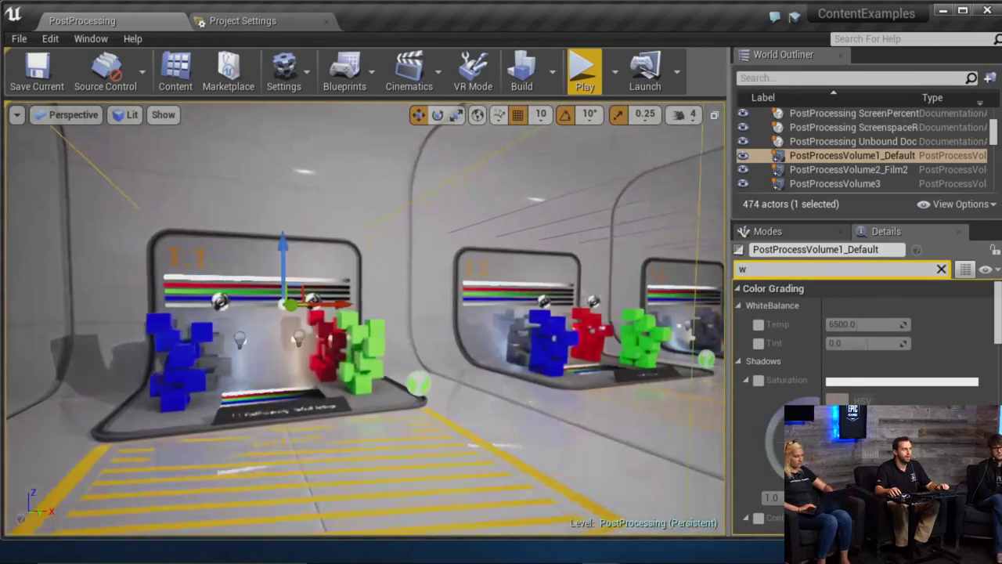
{"action": "key", "text": "s"}
{"action": "right_click_drag", "start_coordinate": [509, 329], "coordinate": [603, 330]}
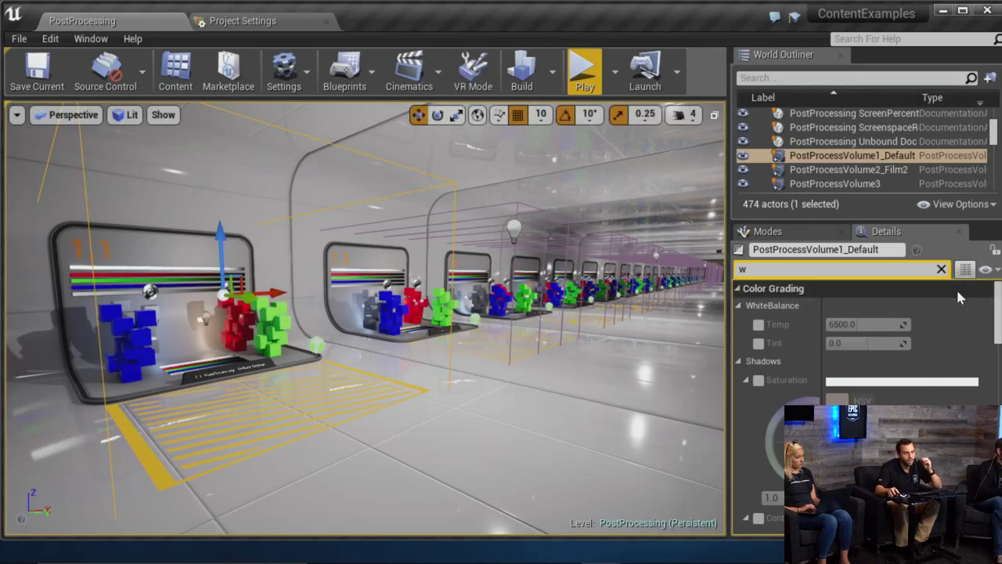
Move along the corridor to examine the film display 1.2 and the following displays up to 1.4
{"action": "right_click_drag", "start_coordinate": [364, 318], "coordinate": [325, 317]}
{"action": "key", "text": "d"}
{"action": "key", "text": "w"}
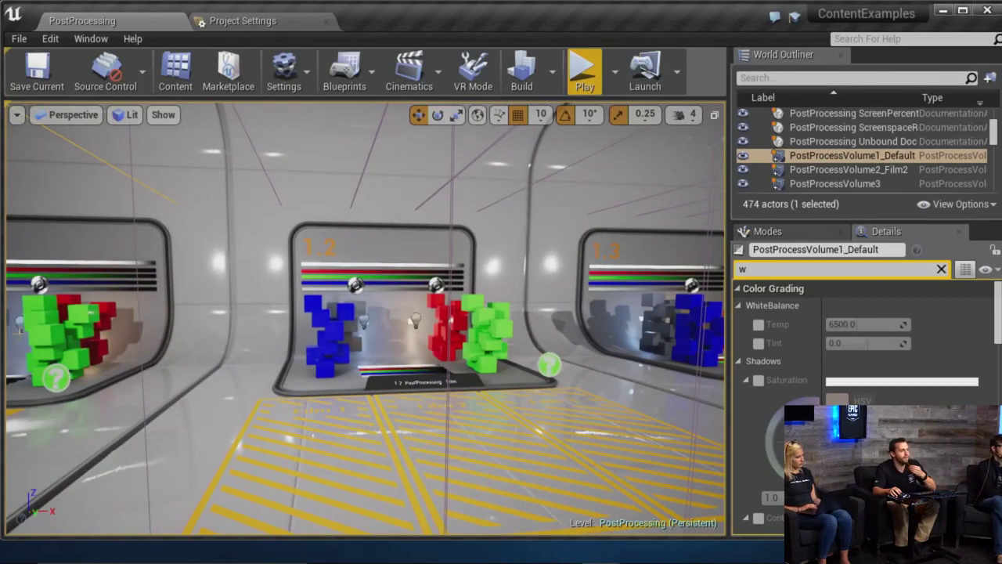
{"action": "mouse_move", "coordinate": [322, 359]}
{"action": "right_mouse_down"}
{"action": "mouse_move", "coordinate": [438, 360]}
{"action": "mouse_move", "coordinate": [282, 360]}
{"action": "mouse_move", "coordinate": [314, 368]}
{"action": "mouse_move", "coordinate": [309, 348]}
{"action": "right_mouse_up"}
{"action": "key", "text": "w"}
{"action": "key", "text": "w"}
{"action": "key", "text": "s"}
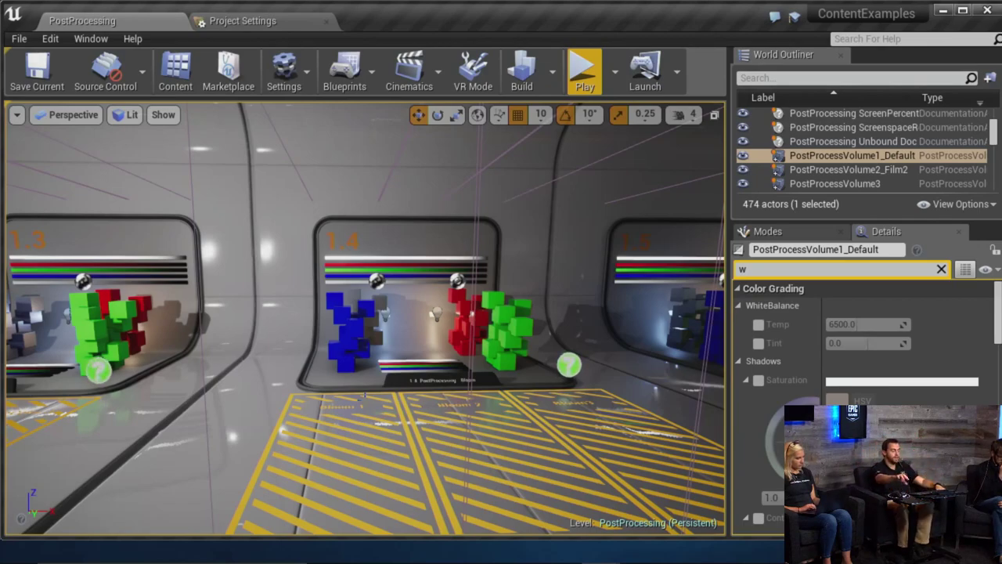
Inspect the Bloom display 1.4 from close up and clear the property filter in the details
{"action": "key", "text": "w"}
{"action": "mouse_move", "coordinate": [359, 423]}
{"action": "right_mouse_down"}
{"action": "mouse_move", "coordinate": [329, 380]}
{"action": "mouse_move", "coordinate": [331, 401]}
{"action": "mouse_move", "coordinate": [346, 408]}
{"action": "right_mouse_up"}
{"action": "key", "text": "w"}
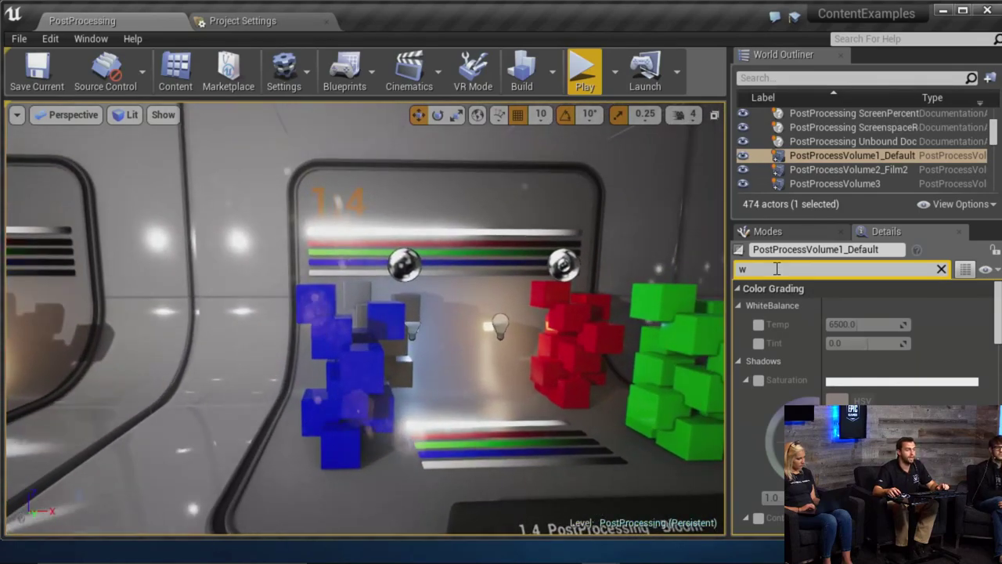
{"action": "left_click", "coordinate": [941, 269]}
{"action": "key", "text": "s"}
{"action": "right_click_drag", "start_coordinate": [501, 329], "coordinate": [508, 374]}
{"action": "key", "text": "s"}
{"action": "key", "text": "w"}
{"action": "key", "text": "a"}
{"action": "key", "text": "w"}
{"action": "right_click_drag", "start_coordinate": [338, 406], "coordinate": [364, 364]}
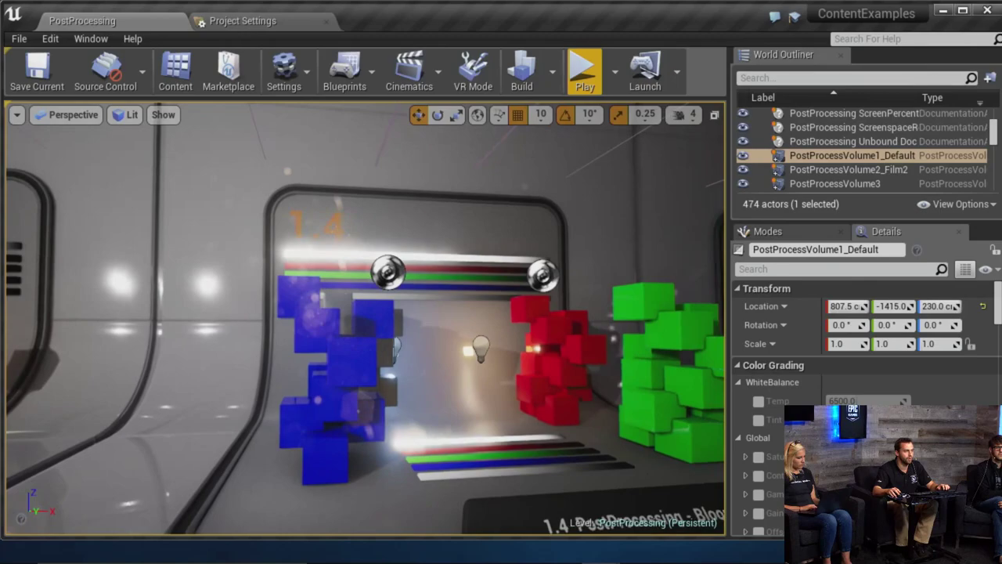
Filter the volume properties by "bloom" and select PostProcessVolume13_Bloom1 at display 1.4
{"action": "left_click", "coordinate": [806, 269]}
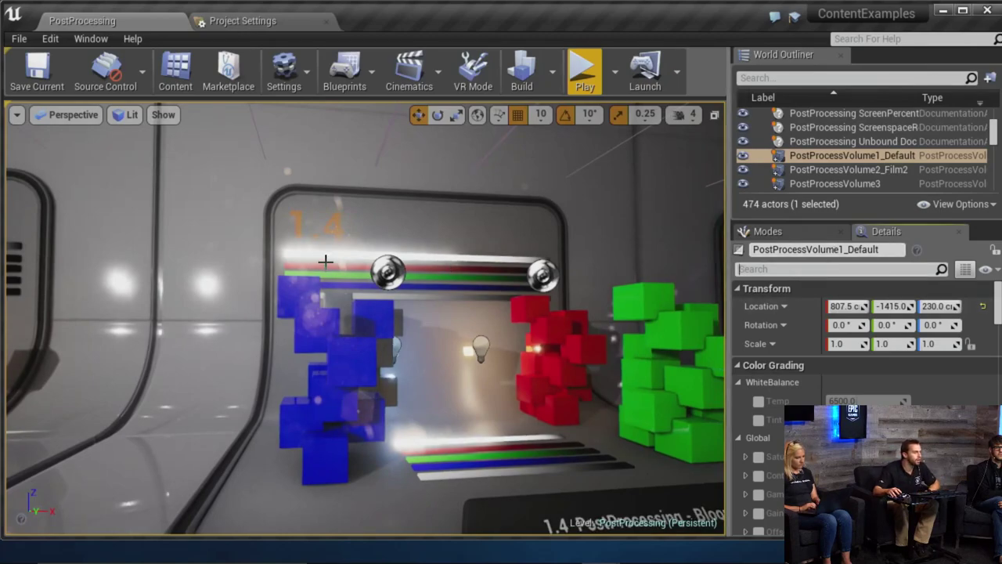
{"action": "left_click", "coordinate": [807, 269]}
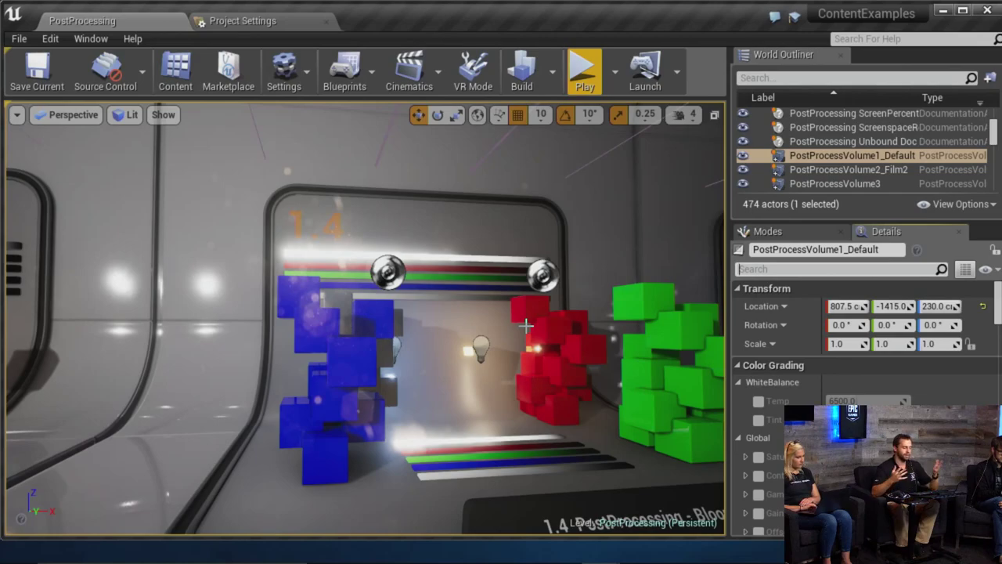
{"action": "key", "text": "s"}
{"action": "right_click_drag", "start_coordinate": [472, 391], "coordinate": [462, 407]}
{"action": "type", "text": "bloom"}
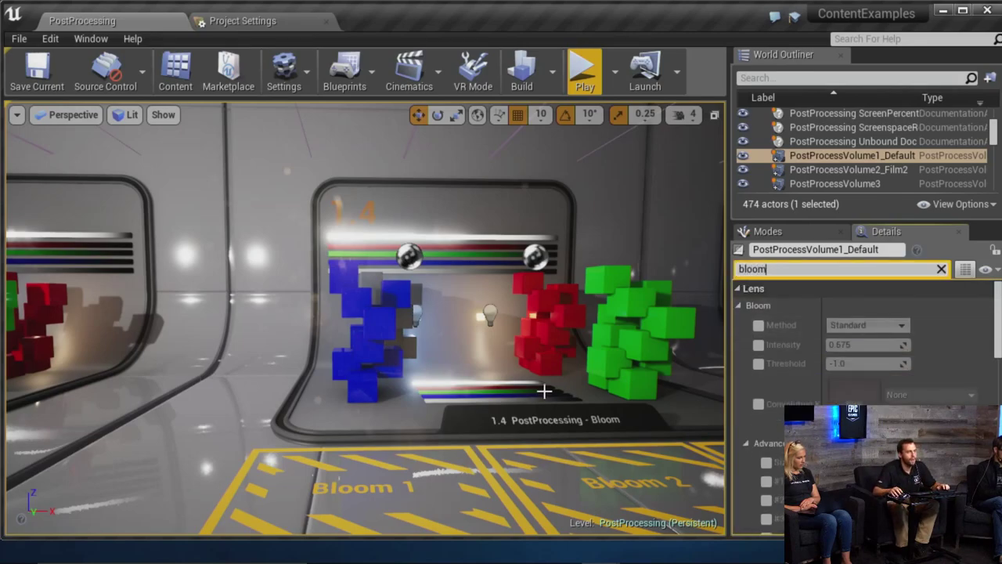
{"action": "right_click_drag", "start_coordinate": [543, 389], "coordinate": [291, 242]}
{"action": "left_click", "coordinate": [291, 201]}
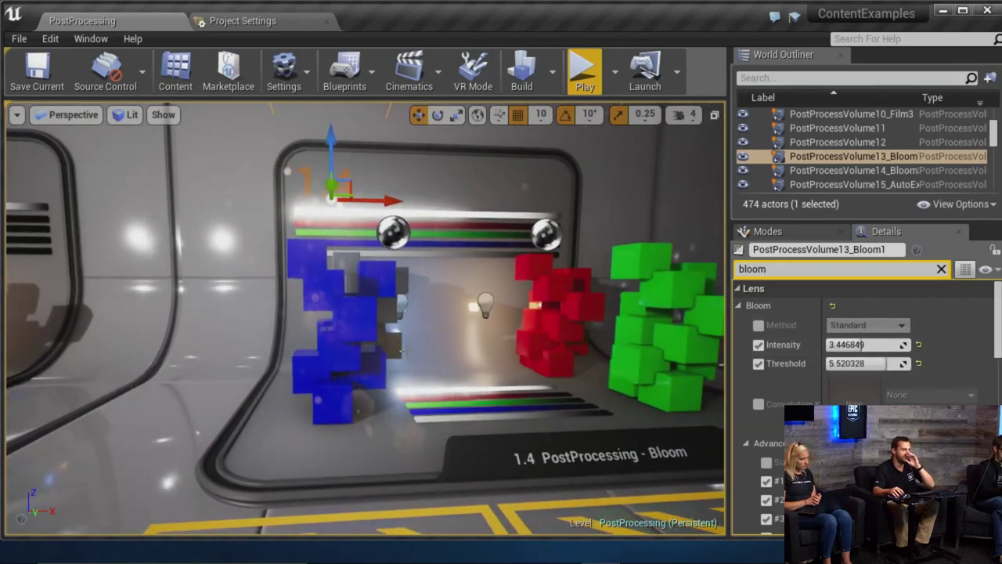
Widen the details area and slightly adjust the Bloom Intensity of PostProcessVolume13_Bloom1
{"action": "scroll", "coordinate": [861, 321], "scroll_direction": "down", "scroll_amount": 2}
{"action": "scroll", "coordinate": [861, 295], "scroll_direction": "down", "scroll_amount": 5}
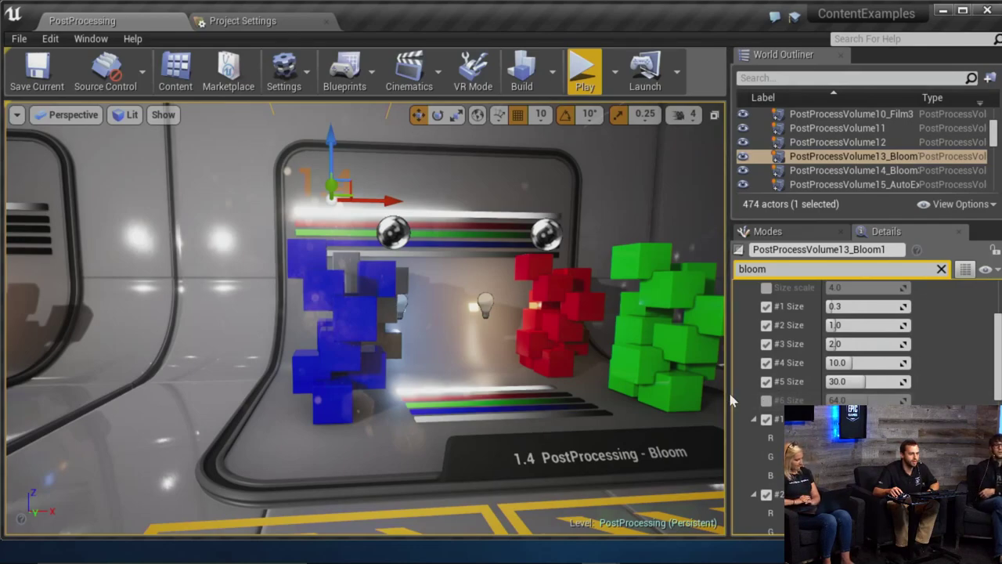
{"action": "left_click_drag", "start_coordinate": [729, 390], "coordinate": [699, 390]}
{"action": "scroll", "coordinate": [785, 384], "scroll_direction": "up", "scroll_amount": 5}
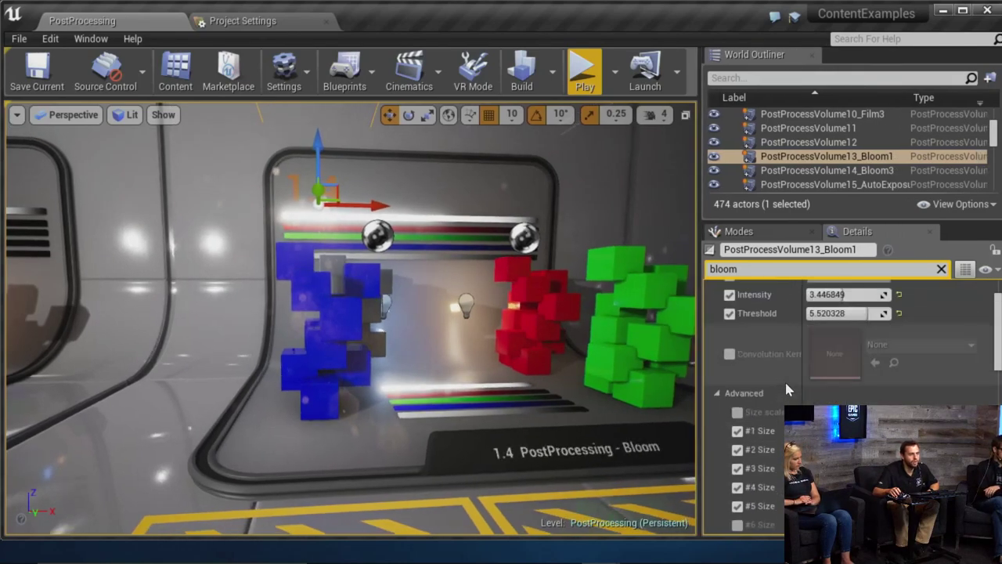
{"action": "mouse_move", "coordinate": [843, 295]}
{"action": "left_mouse_down"}
{"action": "mouse_move", "coordinate": [890, 295]}
{"action": "mouse_move", "coordinate": [819, 298]}
{"action": "mouse_move", "coordinate": [850, 297]}
{"action": "mouse_move", "coordinate": [841, 298]}
{"action": "left_mouse_up"}
Open the T_ScreenDirt02_w dirt mask texture used by PostProcessVolume13_Bloom1, inspect it docked in the main window, close it and return to the level
{"action": "scroll", "coordinate": [848, 368], "scroll_direction": "down", "scroll_amount": 5}
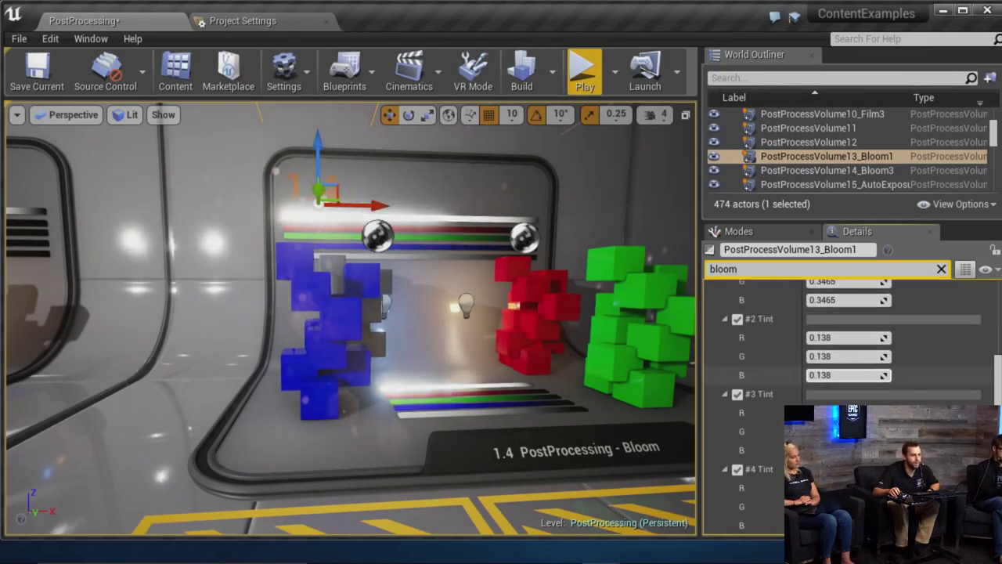
{"action": "scroll", "coordinate": [845, 345], "scroll_direction": "down", "scroll_amount": 5}
{"action": "scroll", "coordinate": [815, 376], "scroll_direction": "down", "scroll_amount": 1}
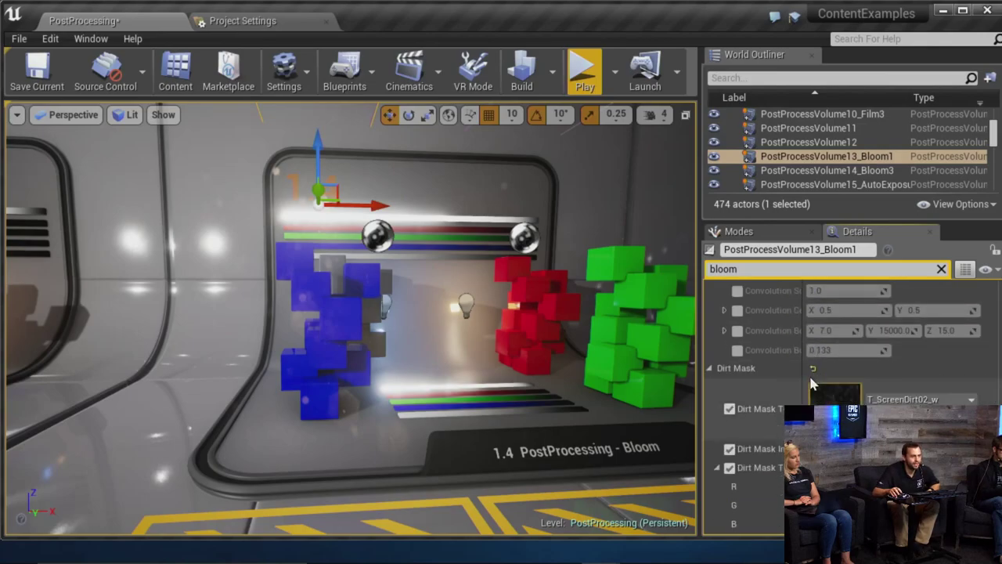
{"action": "double_click", "coordinate": [842, 401]}
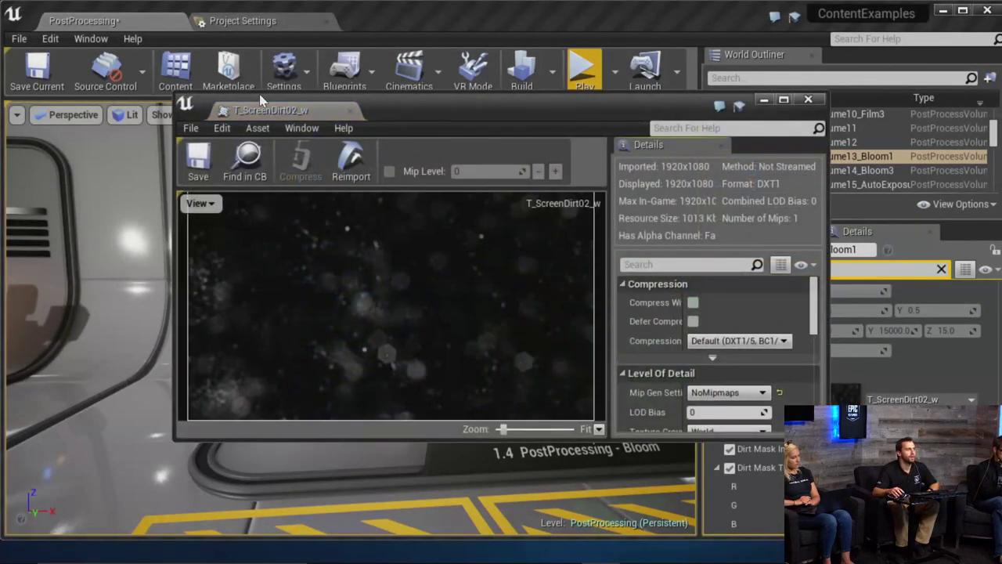
{"action": "left_click_drag", "start_coordinate": [270, 116], "coordinate": [430, 36]}
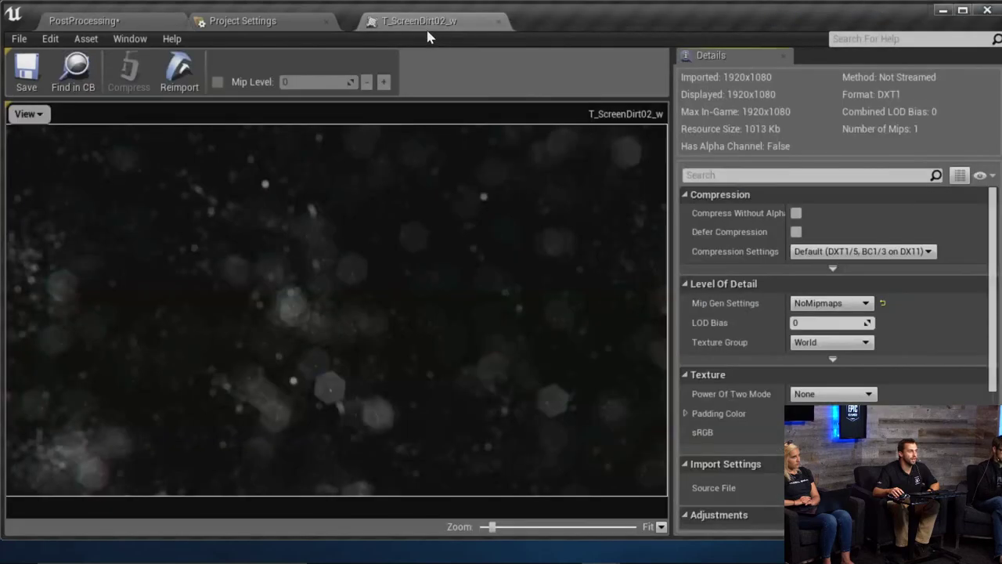
{"action": "scroll", "coordinate": [469, 353], "scroll_direction": "down", "scroll_amount": 2}
{"action": "scroll", "coordinate": [469, 353], "scroll_direction": "up", "scroll_amount": 1}
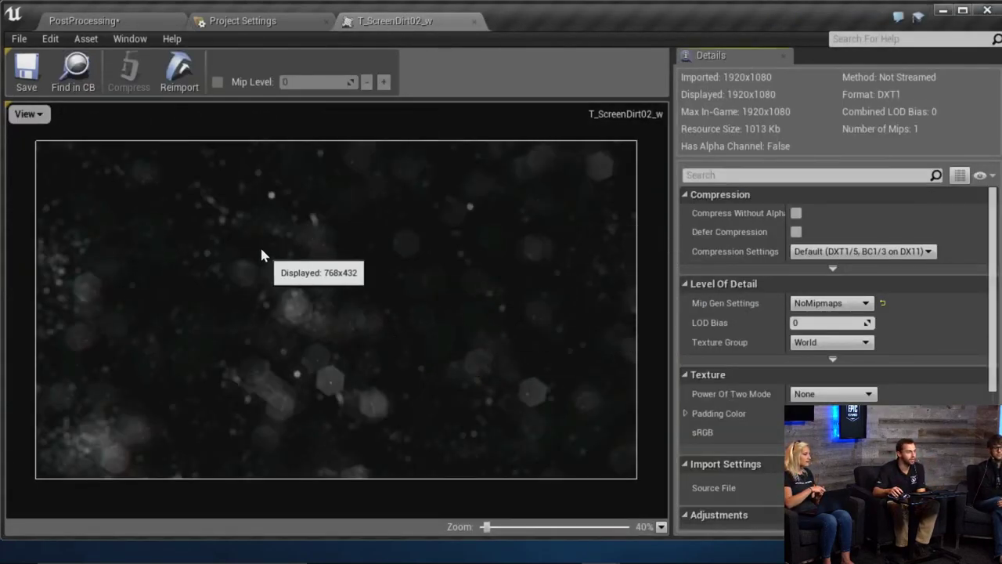
{"action": "left_click", "coordinate": [473, 22]}
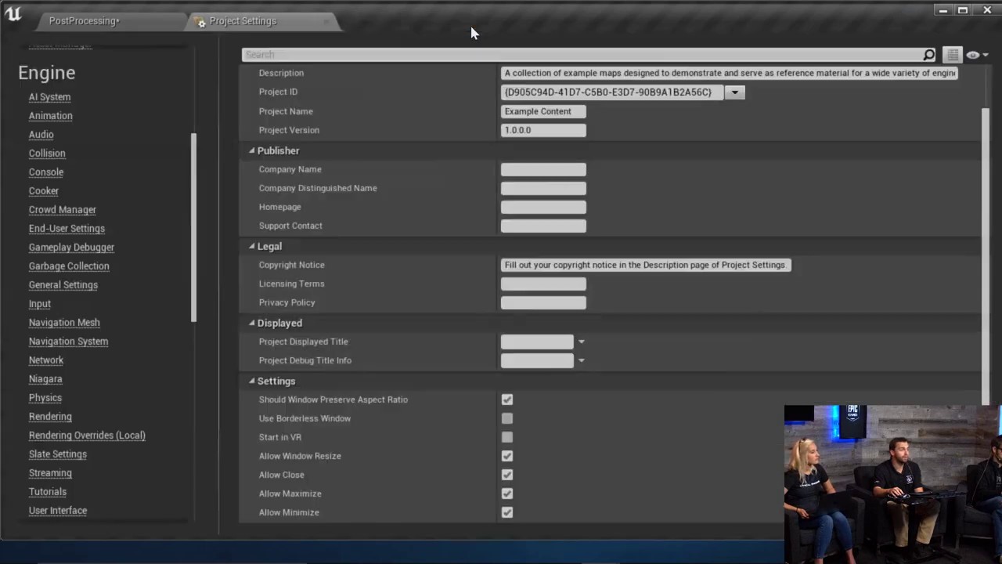
{"action": "left_click", "coordinate": [156, 22]}
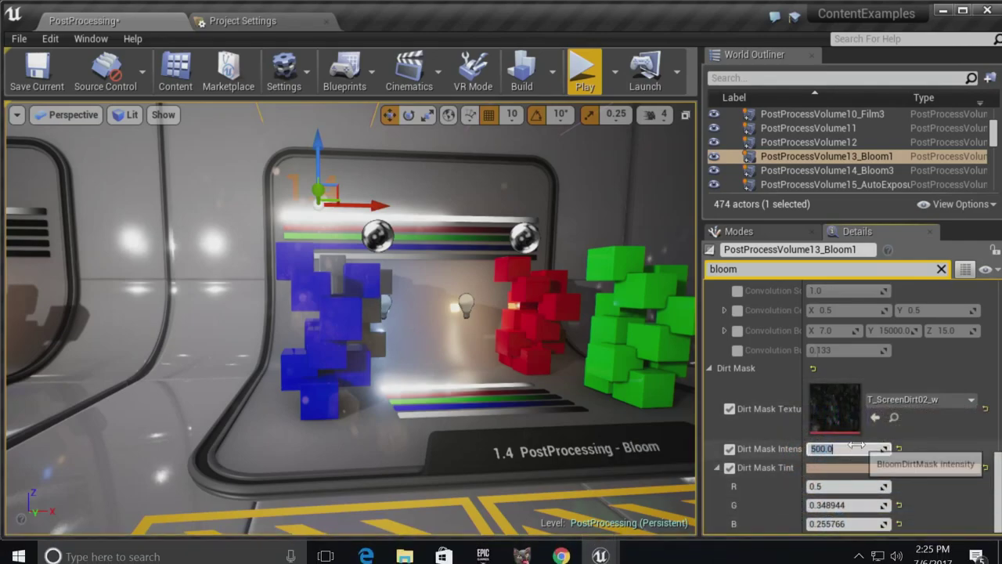
Set the Dirt Mask Intensity of PostProcessVolume13_Bloom1 to 12000 to view the exaggerated lens dirt, and reduce it to 8.0
{"action": "type", "text": "12"}
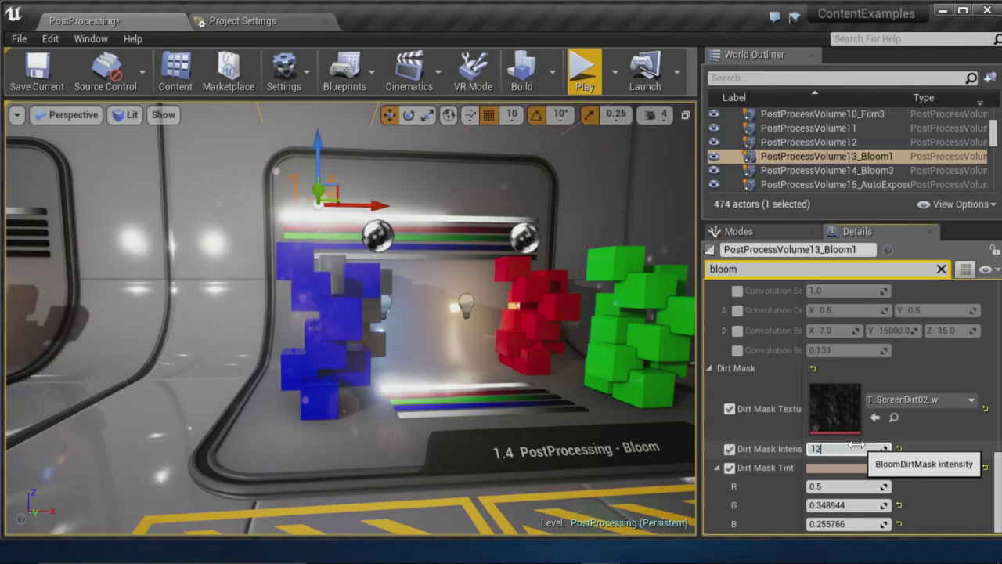
{"action": "type", "text": "000"}
{"action": "key", "text": "Return"}
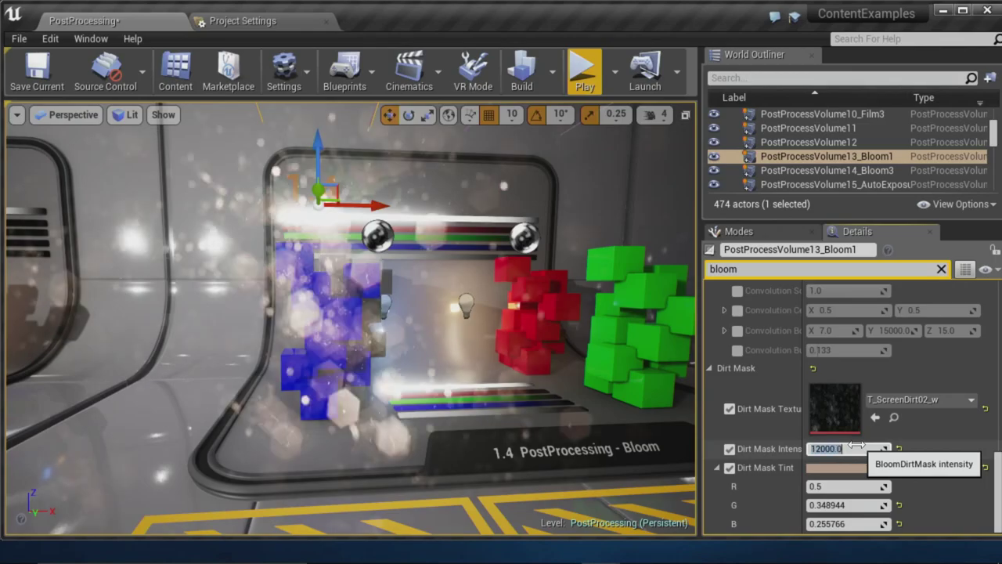
{"action": "right_click_drag", "start_coordinate": [366, 263], "coordinate": [415, 251]}
{"action": "right_click_drag", "start_coordinate": [390, 285], "coordinate": [369, 281]}
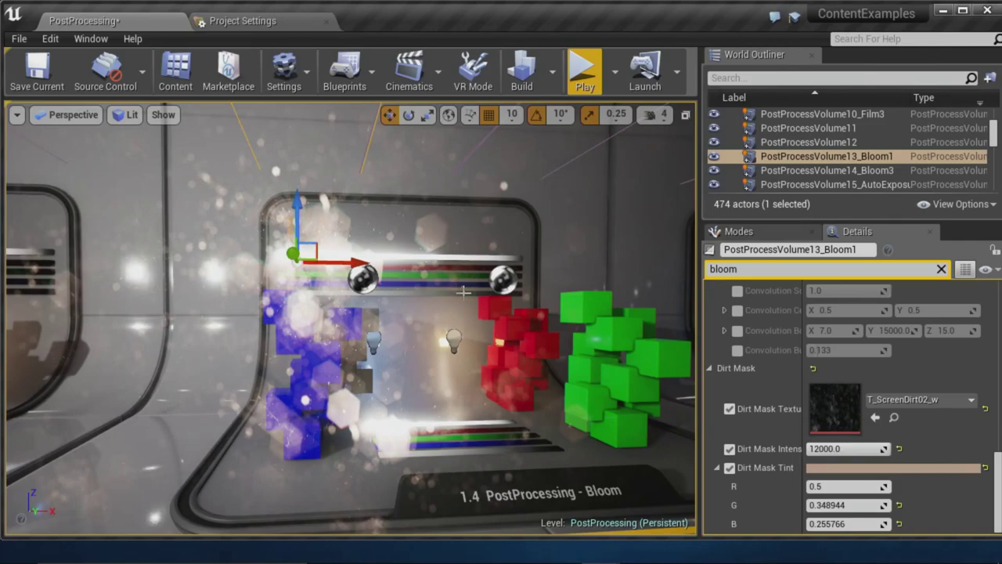
{"action": "left_click_drag", "start_coordinate": [885, 448], "coordinate": [891, 449]}
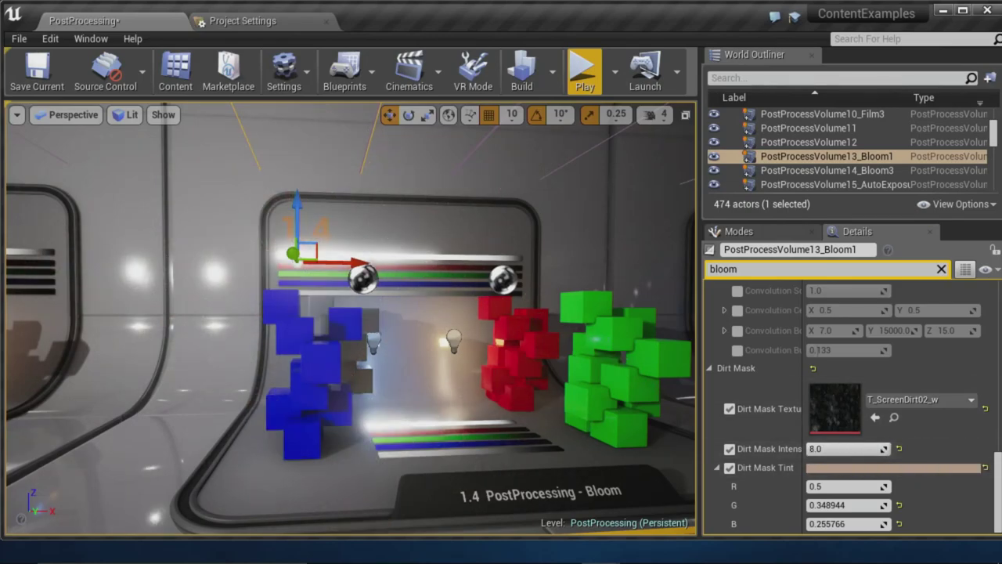
Move through the bloom volumes at display 1.4 and select PostProcessVolume14_Bloom3
{"action": "key", "text": "s"}
{"action": "right_click_drag", "start_coordinate": [351, 318], "coordinate": [509, 318]}
{"action": "key", "text": "w"}
{"action": "key", "text": "d"}
{"action": "key", "text": "s"}
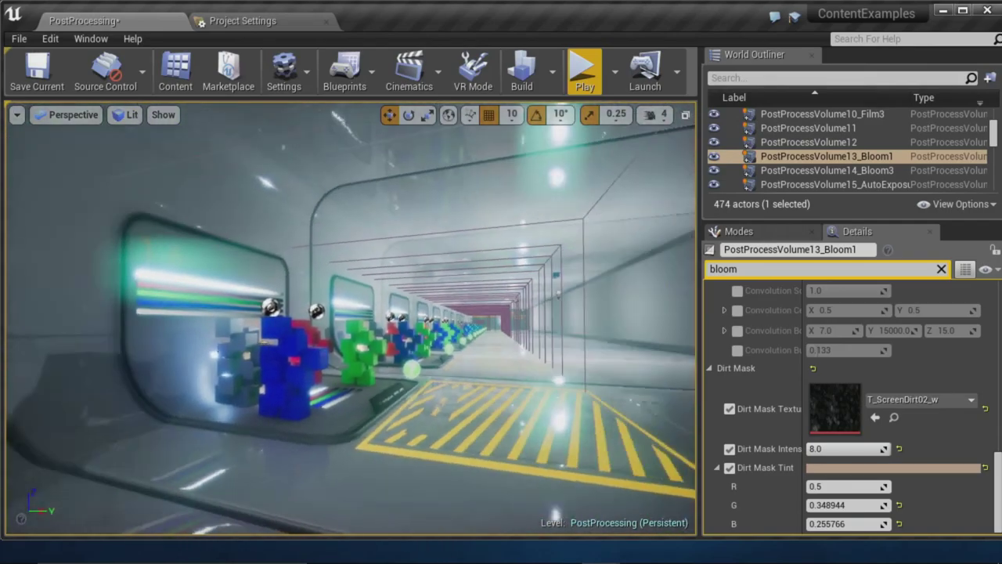
{"action": "right_click_drag", "start_coordinate": [391, 379], "coordinate": [477, 374]}
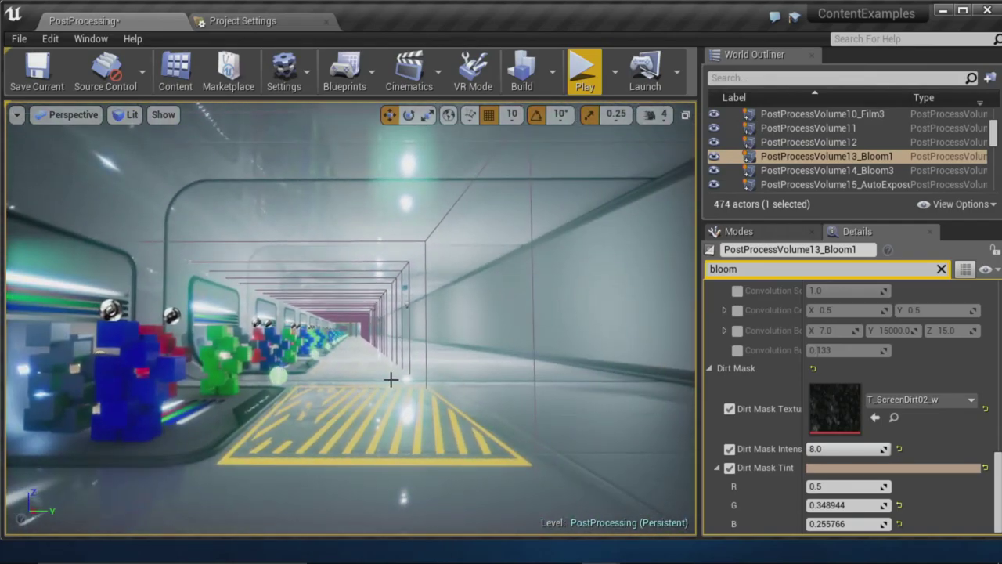
{"action": "right_click_drag", "start_coordinate": [396, 378], "coordinate": [508, 356]}
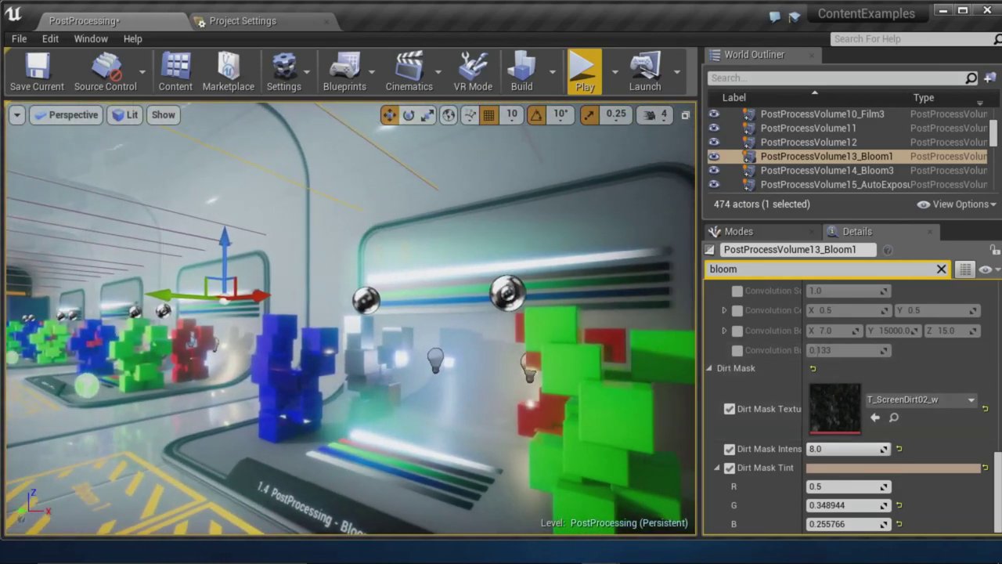
{"action": "right_click_drag", "start_coordinate": [427, 194], "coordinate": [568, 160]}
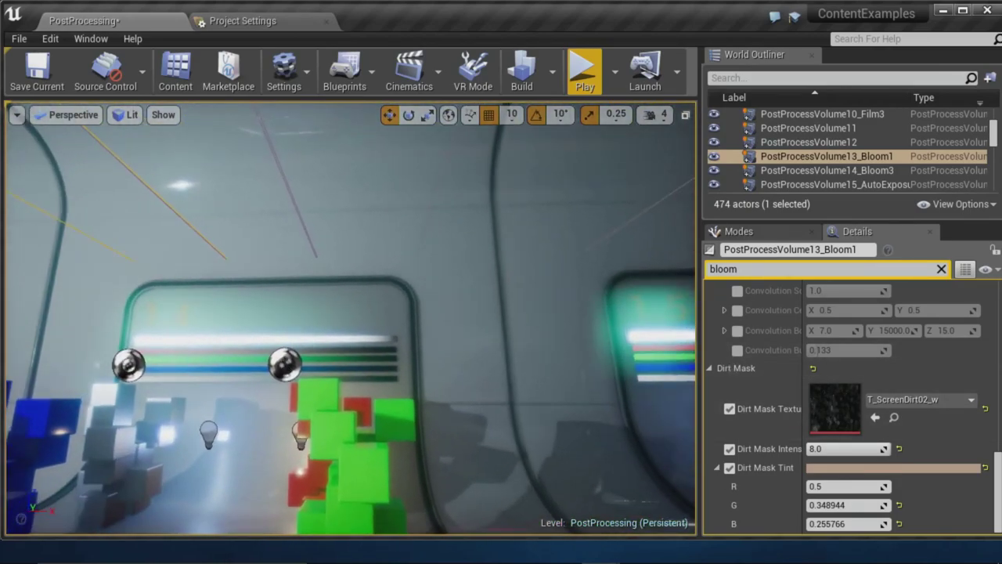
{"action": "left_click", "coordinate": [302, 219]}
{"action": "right_click_drag", "start_coordinate": [354, 229], "coordinate": [477, 291]}
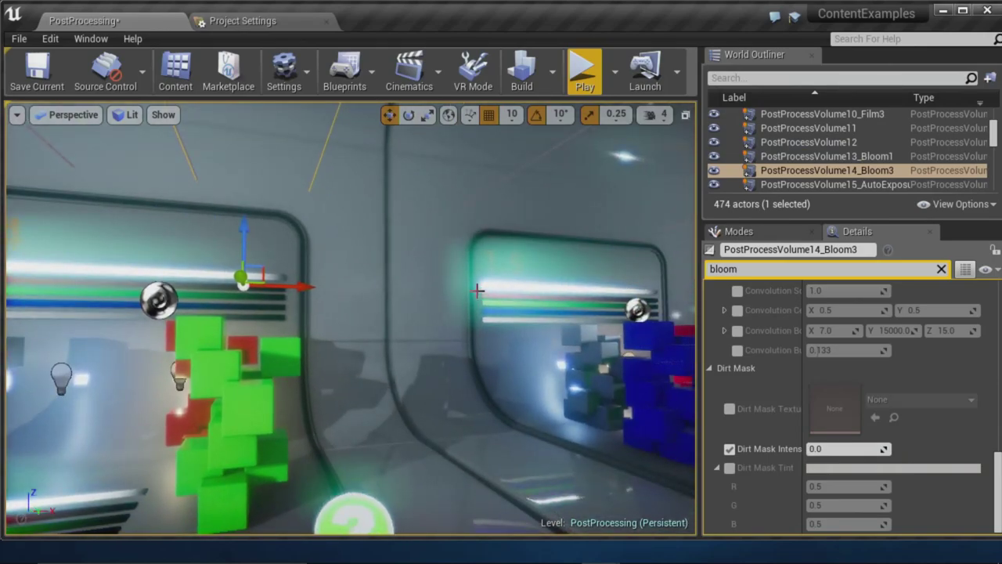
Try a bloom Threshold of -0.009174 on PostProcessVolume14_Bloom3, compare the glow at the display, and reset the Threshold to its default
{"action": "scroll", "coordinate": [809, 363], "scroll_direction": "up", "scroll_amount": 10}
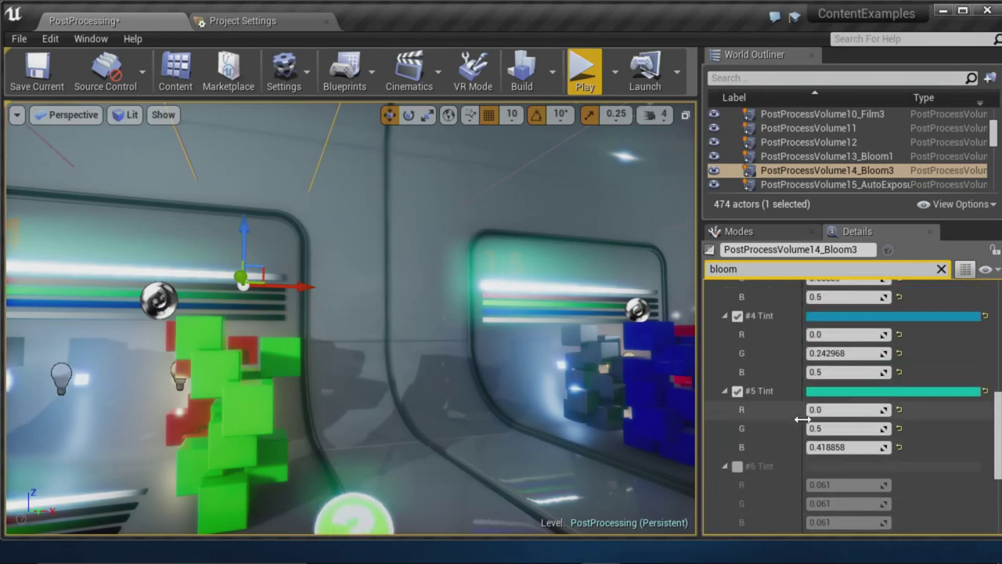
{"action": "scroll", "coordinate": [814, 364], "scroll_direction": "up", "scroll_amount": 8}
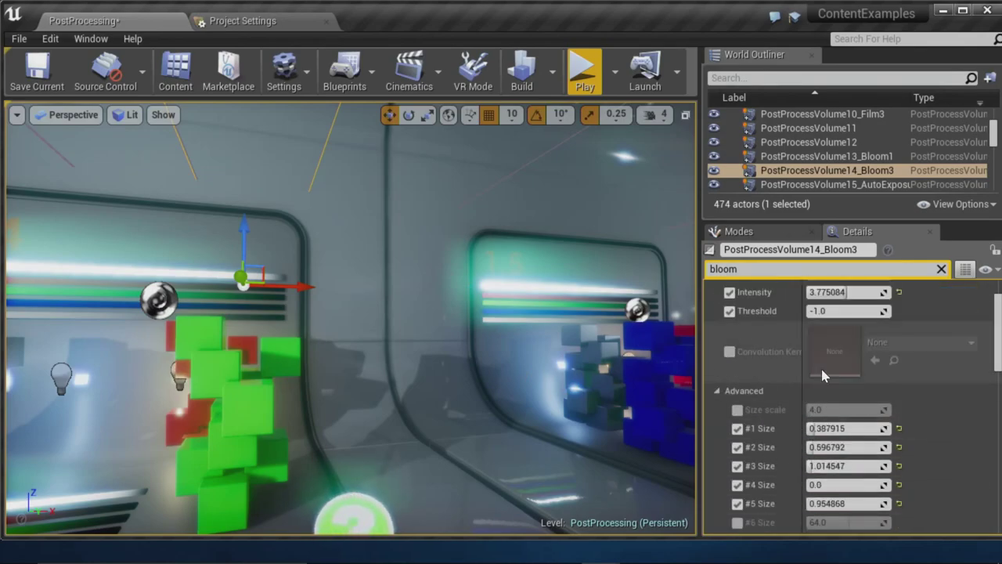
{"action": "scroll", "coordinate": [836, 392], "scroll_direction": "up", "scroll_amount": 3}
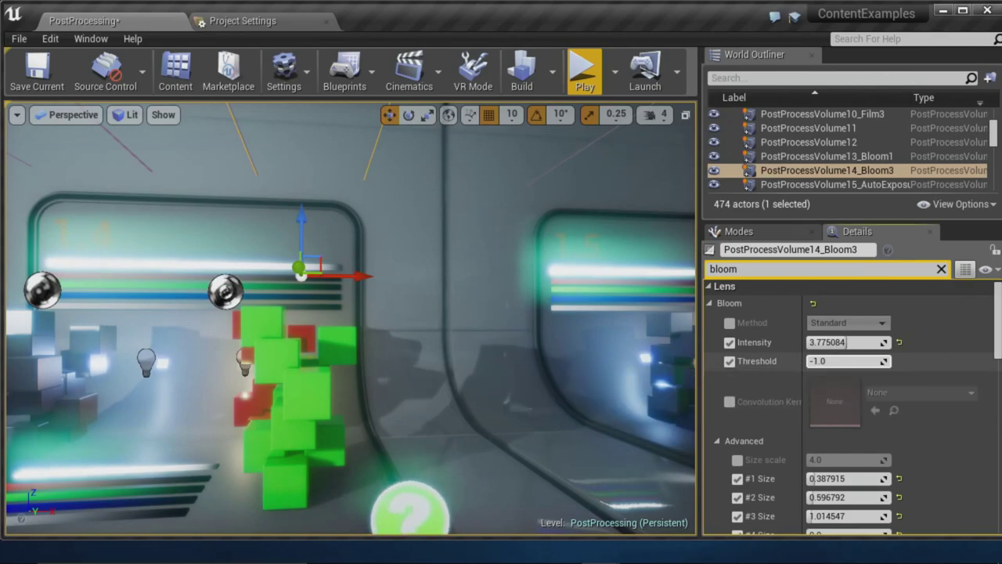
{"action": "left_click_drag", "start_coordinate": [808, 361], "coordinate": [818, 361]}
{"action": "left_click_drag", "start_coordinate": [840, 361], "coordinate": [873, 361]}
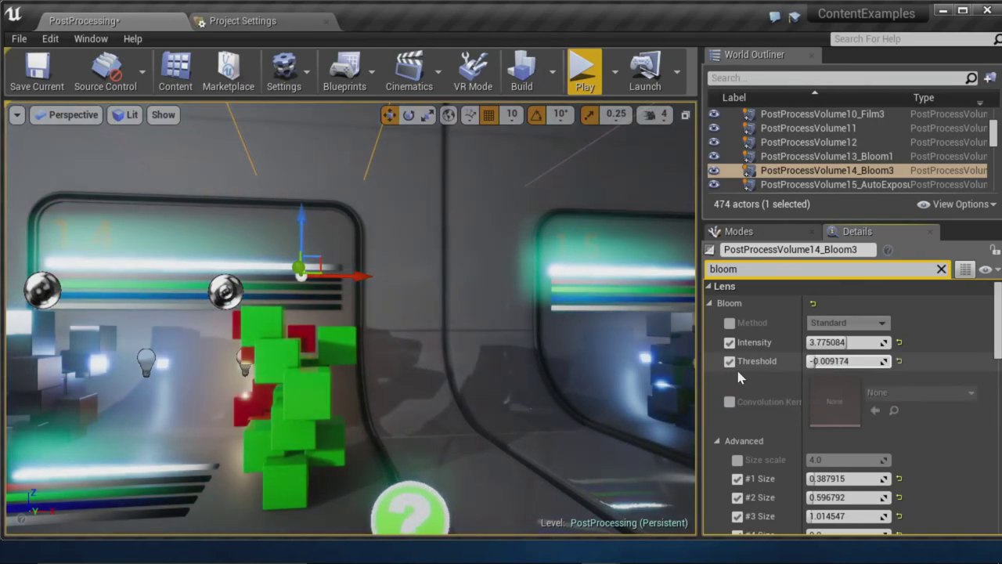
{"action": "right_click_drag", "start_coordinate": [335, 285], "coordinate": [283, 288]}
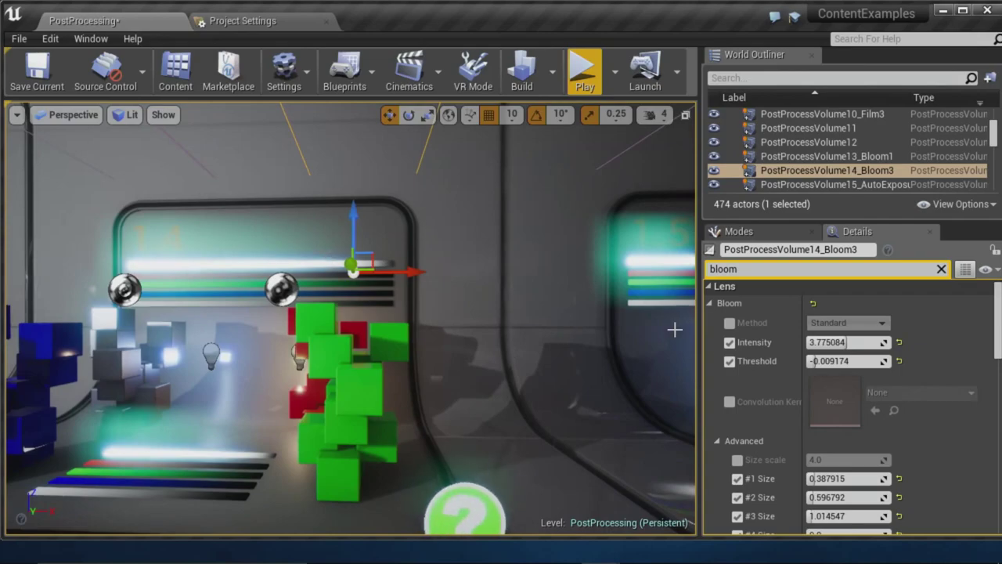
{"action": "left_click", "coordinate": [899, 361]}
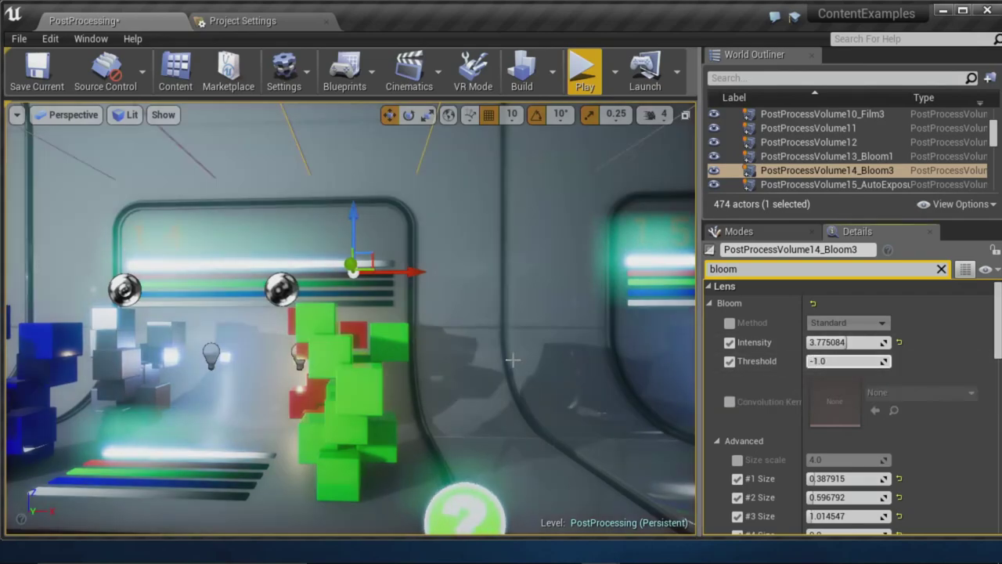
Back out of the bloom volume and move along the corridor to view displays 1.4 to 1.6
{"action": "right_click_drag", "start_coordinate": [513, 360], "coordinate": [563, 365]}
{"action": "left_click_drag", "start_coordinate": [513, 360], "coordinate": [458, 509]}
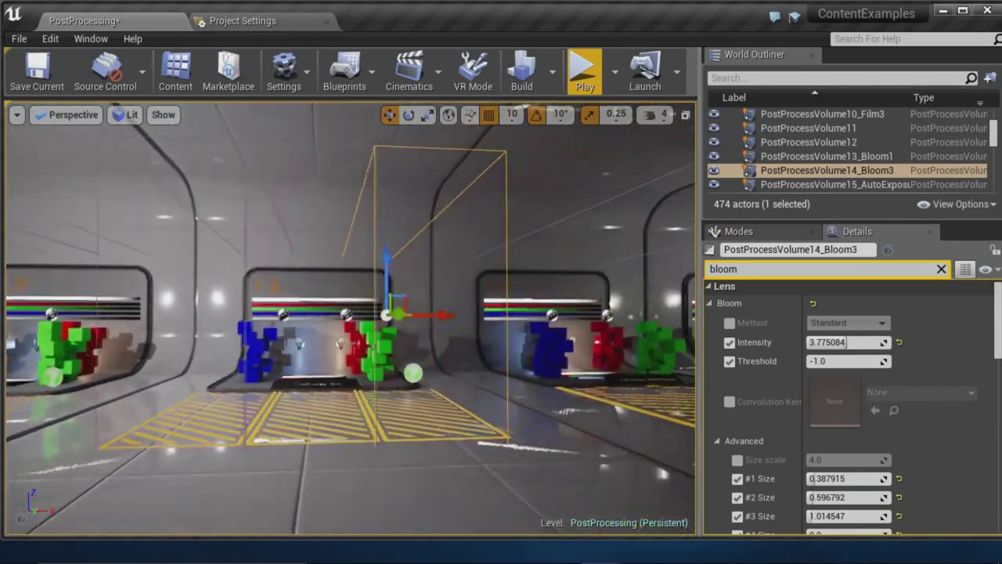
{"action": "key", "text": "d"}
{"action": "right_click_drag", "start_coordinate": [314, 366], "coordinate": [314, 366]}
{"action": "key", "text": "w"}
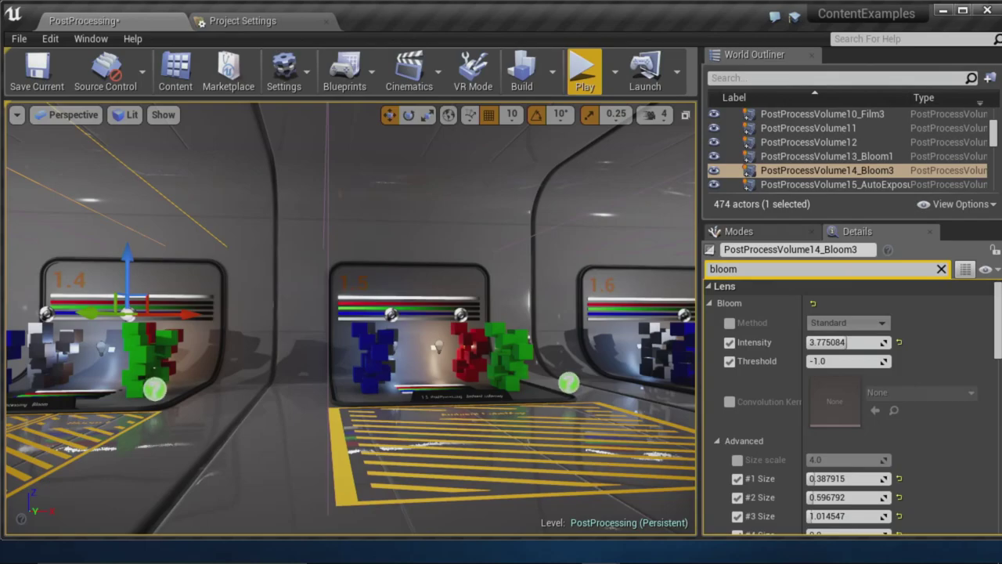
Switch from ContentExamples to the PostProcessing project and close the Oculus app
{"action": "mouse_move", "coordinate": [298, 556]}
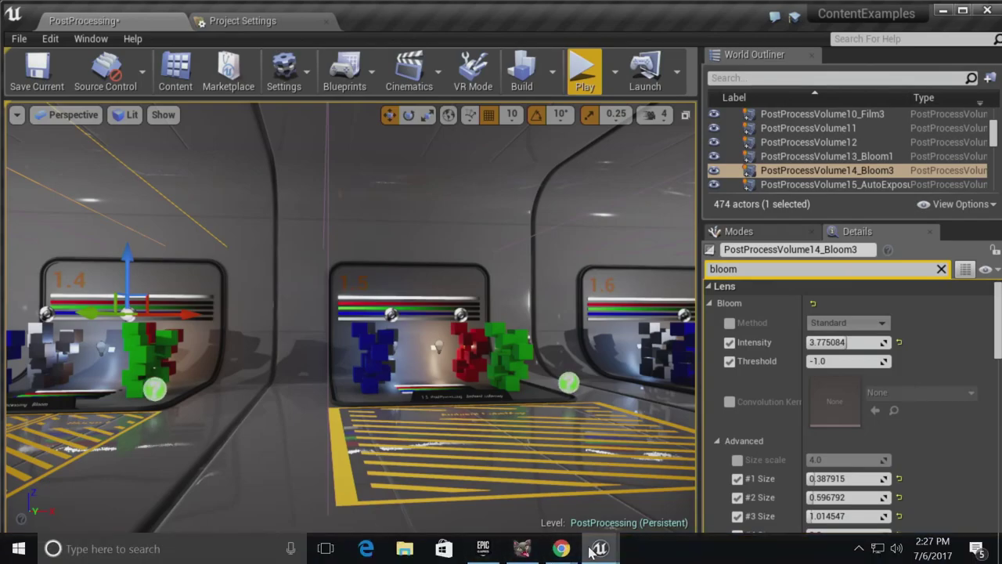
{"action": "mouse_move", "coordinate": [592, 553]}
{"action": "left_click", "coordinate": [536, 484]}
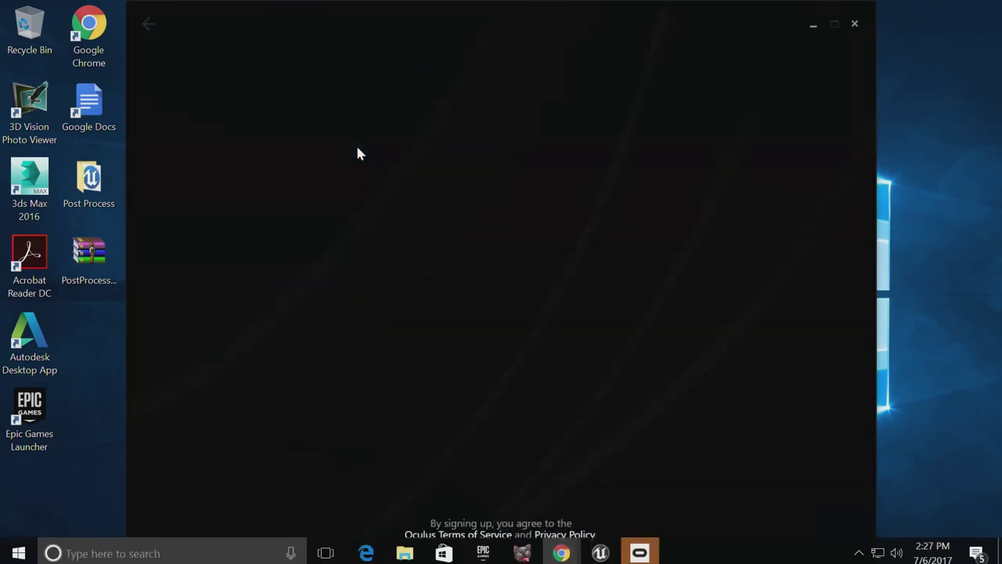
{"action": "left_click", "coordinate": [854, 24]}
{"action": "left_click", "coordinate": [551, 343]}
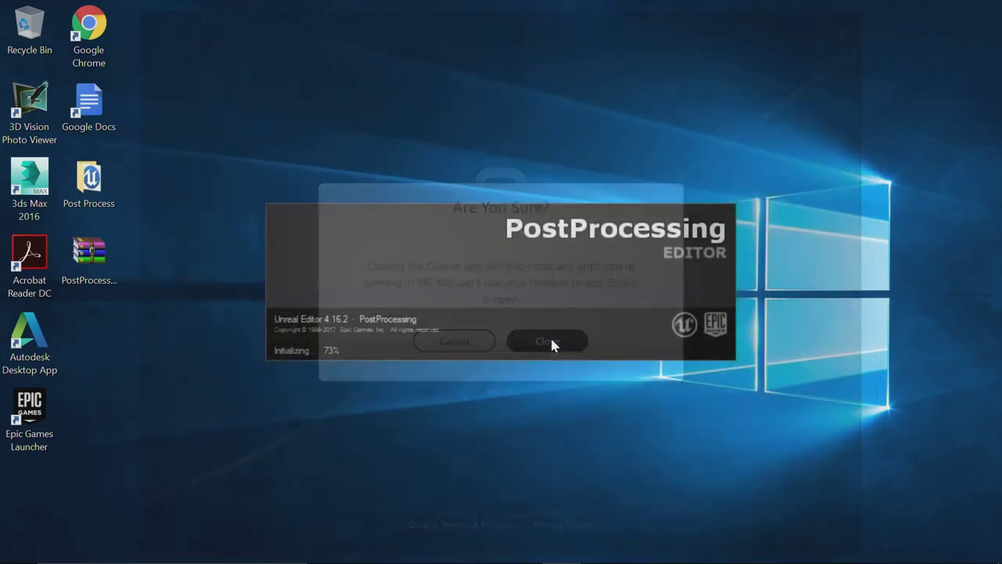
Move around the PostProcessing level's display platforms and turn on game view to hide the volume outlines
{"action": "left_click_drag", "start_coordinate": [195, 170], "coordinate": [200, 147]}
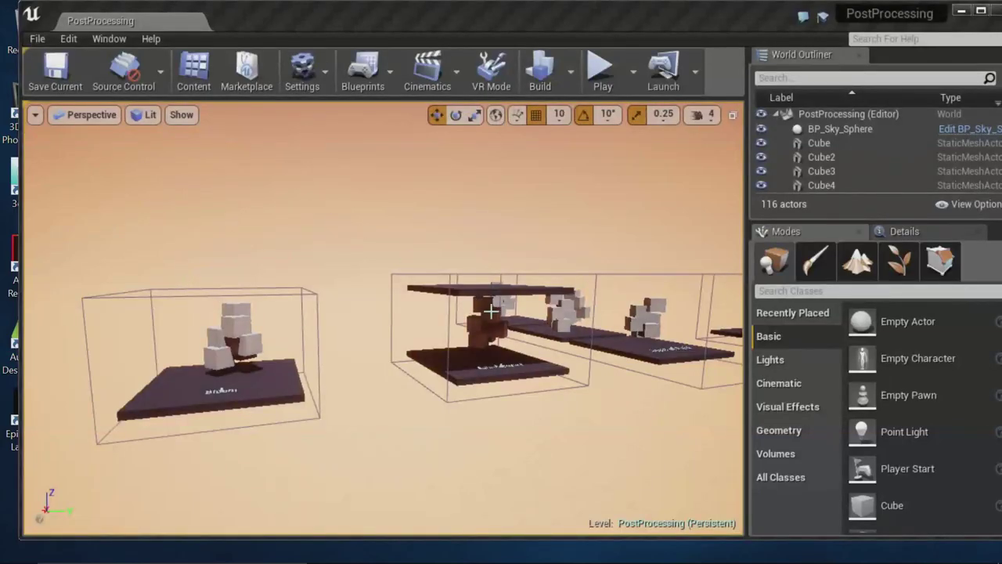
{"action": "right_click_drag", "start_coordinate": [444, 318], "coordinate": [431, 364]}
{"action": "key", "text": "w"}
{"action": "key", "text": "g"}
{"action": "key", "text": "w"}
{"action": "key", "text": "s"}
{"action": "key", "text": "w"}
{"action": "key", "text": "d"}
{"action": "key", "text": "s"}
{"action": "key", "text": "g"}
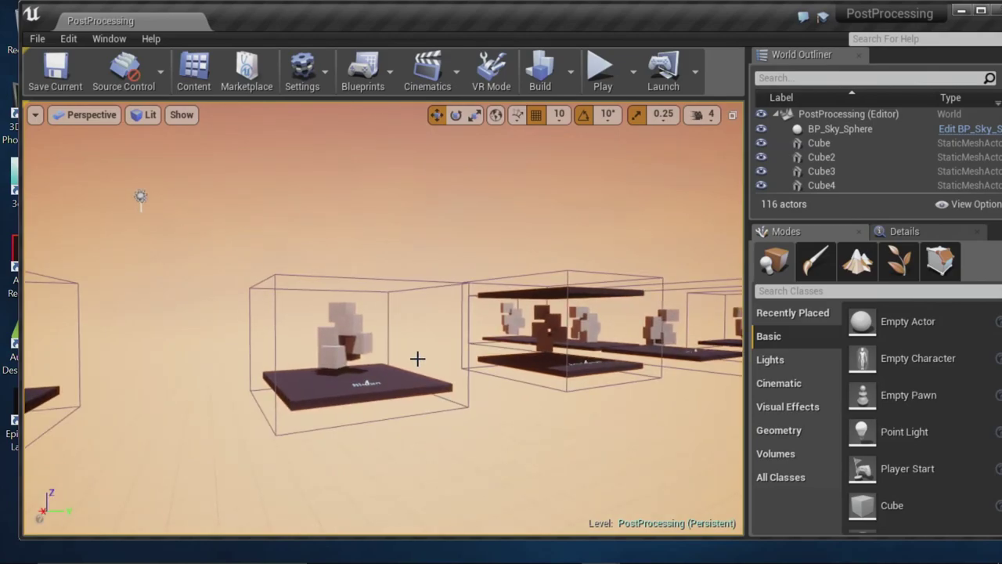
View the Bloom platform up close and move on to examine the Auto-Exposure platform
{"action": "left_click_drag", "start_coordinate": [383, 317], "coordinate": [399, 235]}
{"action": "right_click_drag", "start_coordinate": [419, 339], "coordinate": [540, 340]}
{"action": "left_click_drag", "start_coordinate": [418, 329], "coordinate": [423, 374]}
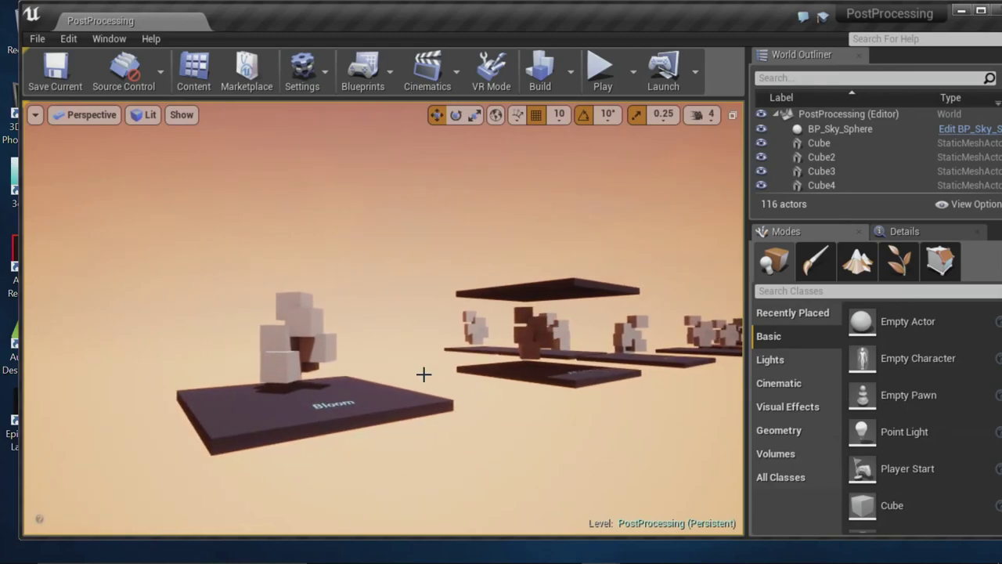
{"action": "right_click_drag", "start_coordinate": [424, 375], "coordinate": [482, 377]}
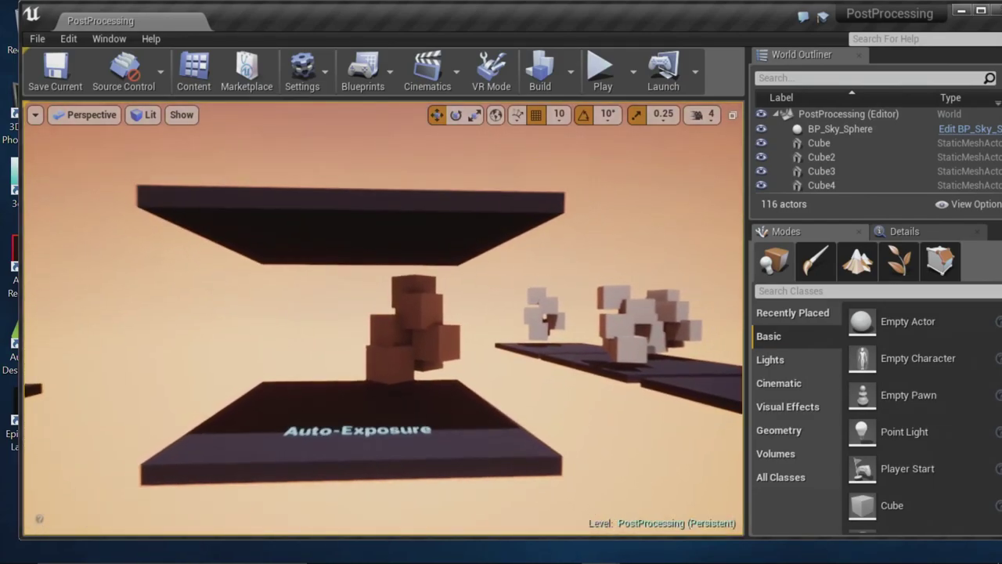
{"action": "left_click_drag", "start_coordinate": [446, 362], "coordinate": [466, 386]}
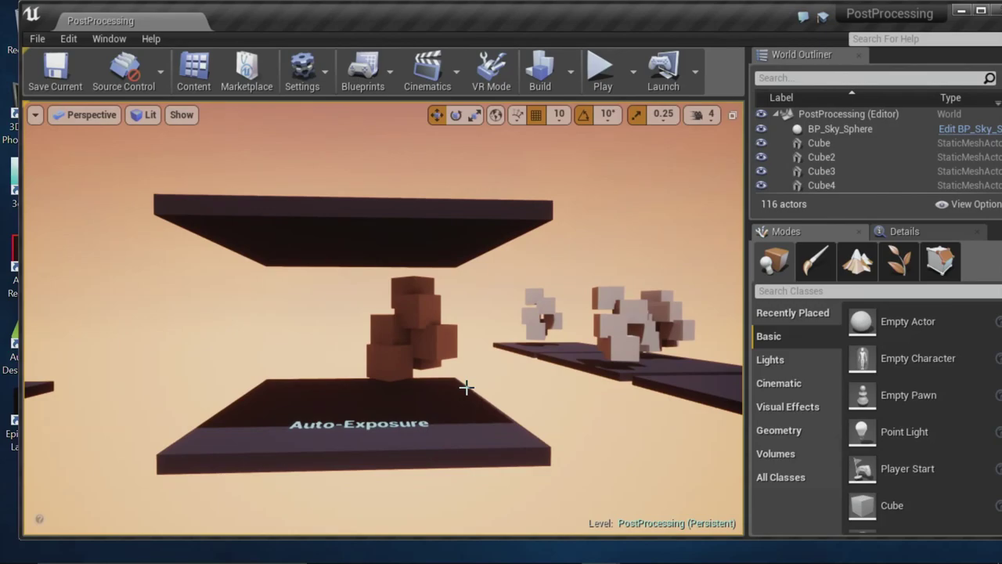
Maximize the editor window and frame the whole Auto-Exposure platform from slightly farther back
{"action": "left_click_drag", "start_coordinate": [546, 14], "coordinate": [521, 17]}
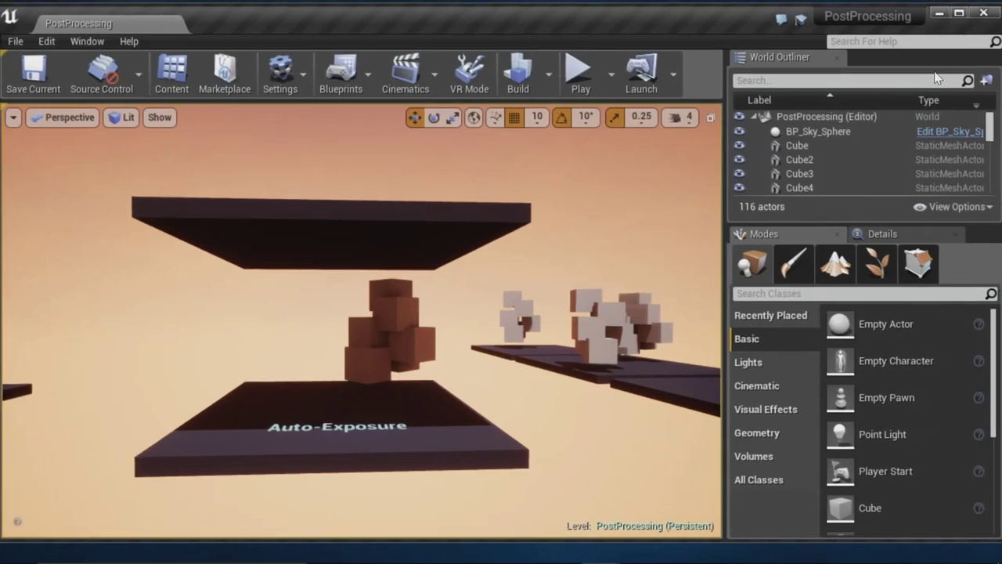
{"action": "left_click", "coordinate": [958, 13]}
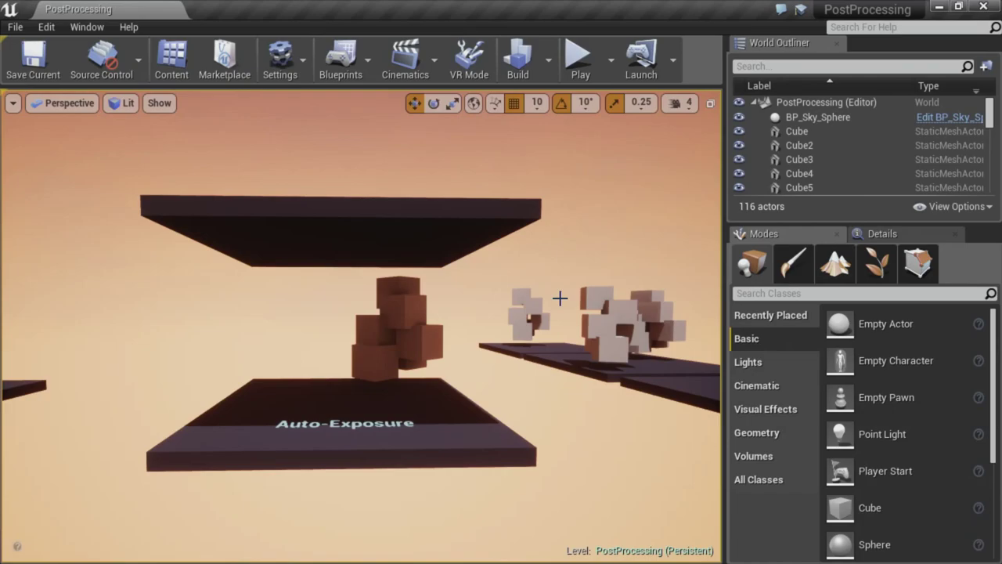
{"action": "mouse_move", "coordinate": [548, 387]}
{"action": "right_mouse_down"}
{"action": "mouse_move", "coordinate": [548, 370]}
{"action": "mouse_move", "coordinate": [530, 387]}
{"action": "right_mouse_up"}
{"action": "key", "text": "s"}
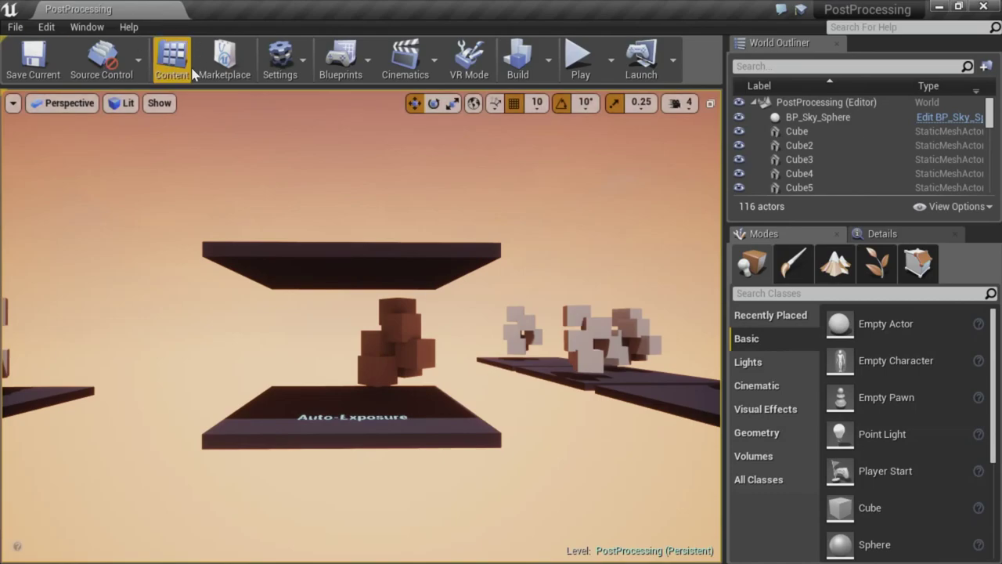
{"action": "left_click", "coordinate": [124, 104]}
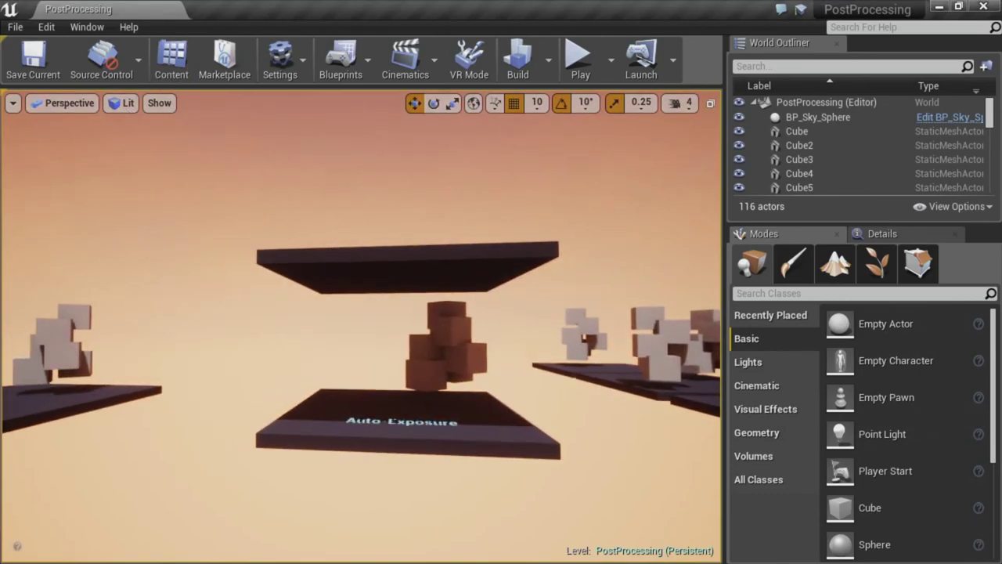
{"action": "right_click_drag", "start_coordinate": [516, 342], "coordinate": [518, 342]}
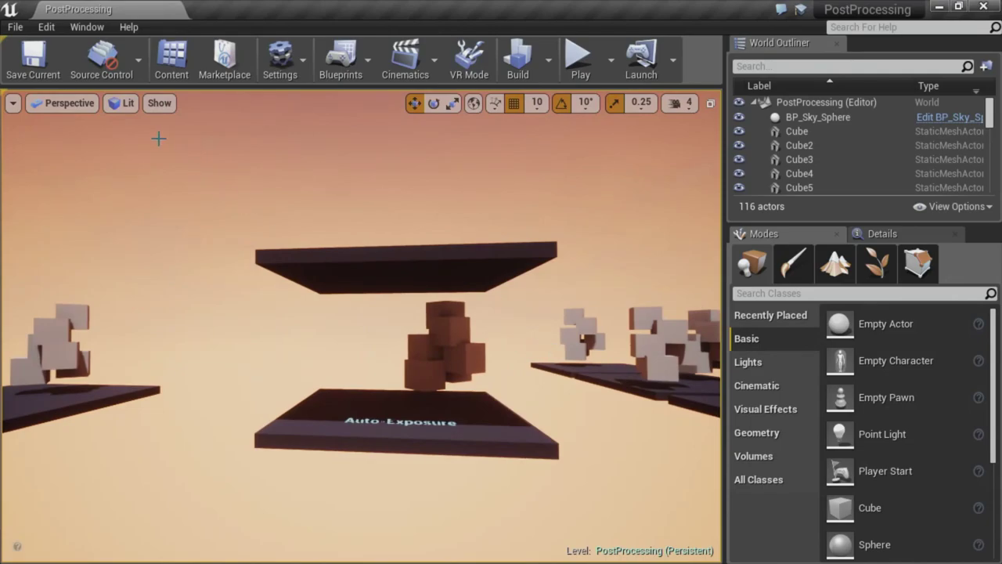
{"action": "left_click", "coordinate": [124, 104]}
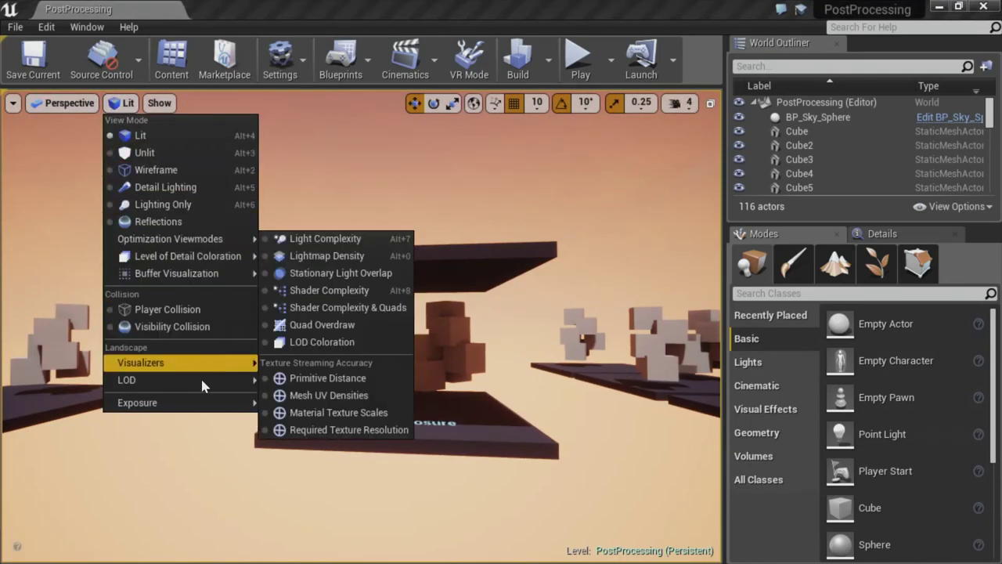
{"action": "right_click_drag", "start_coordinate": [180, 458], "coordinate": [184, 450]}
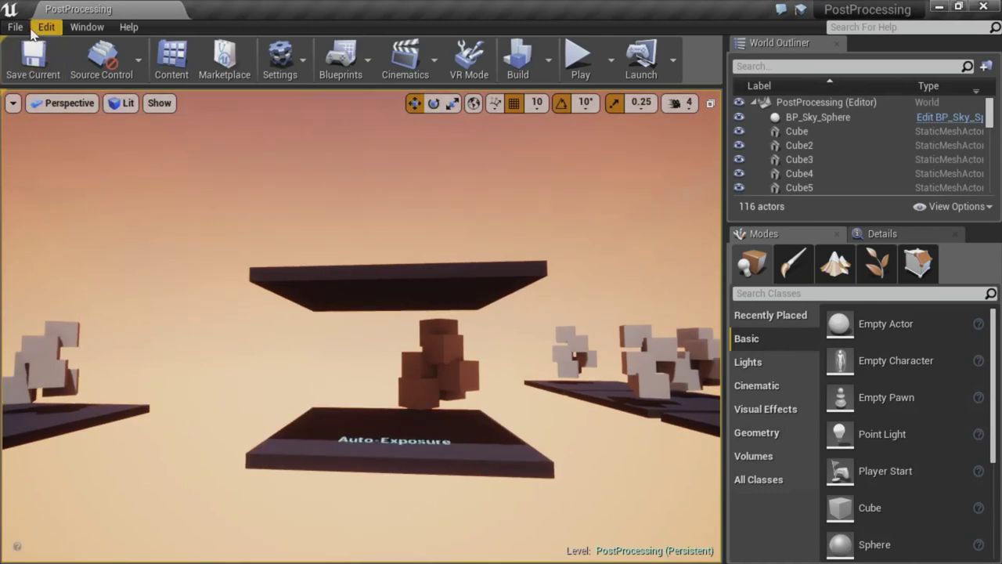
Create a new level from the Default template and look over its floor and sky
{"action": "left_click", "coordinate": [14, 27]}
{"action": "left_click", "coordinate": [41, 58]}
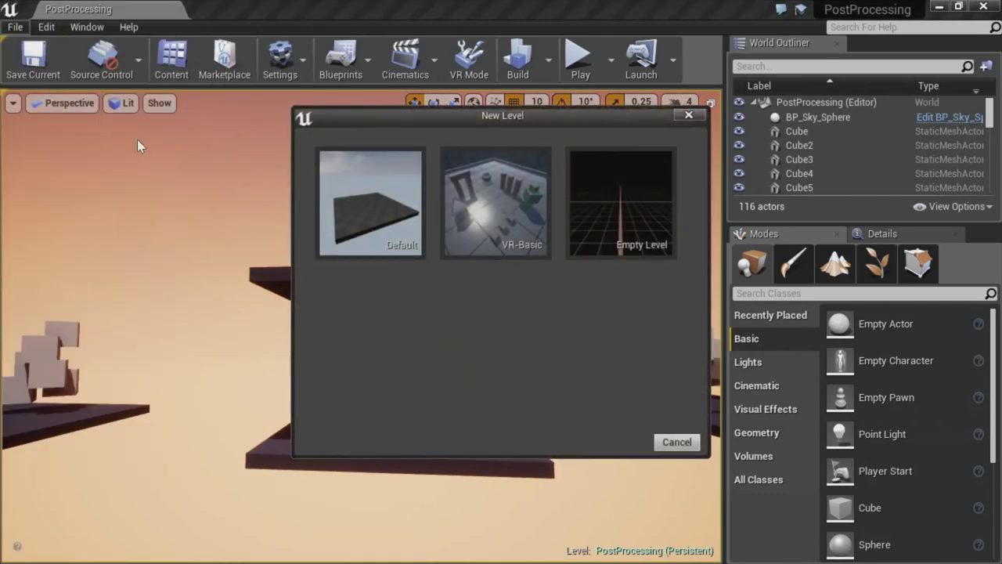
{"action": "left_click", "coordinate": [383, 216]}
{"action": "right_click_drag", "start_coordinate": [373, 239], "coordinate": [324, 235]}
{"action": "key", "text": "w"}
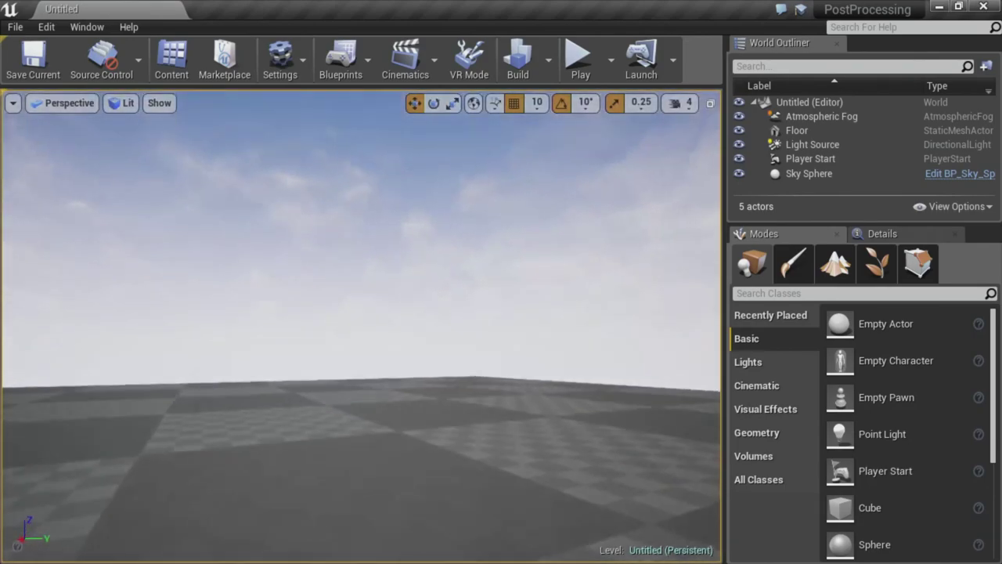
{"action": "right_click_drag", "start_coordinate": [418, 396], "coordinate": [391, 435]}
{"action": "key", "text": "s"}
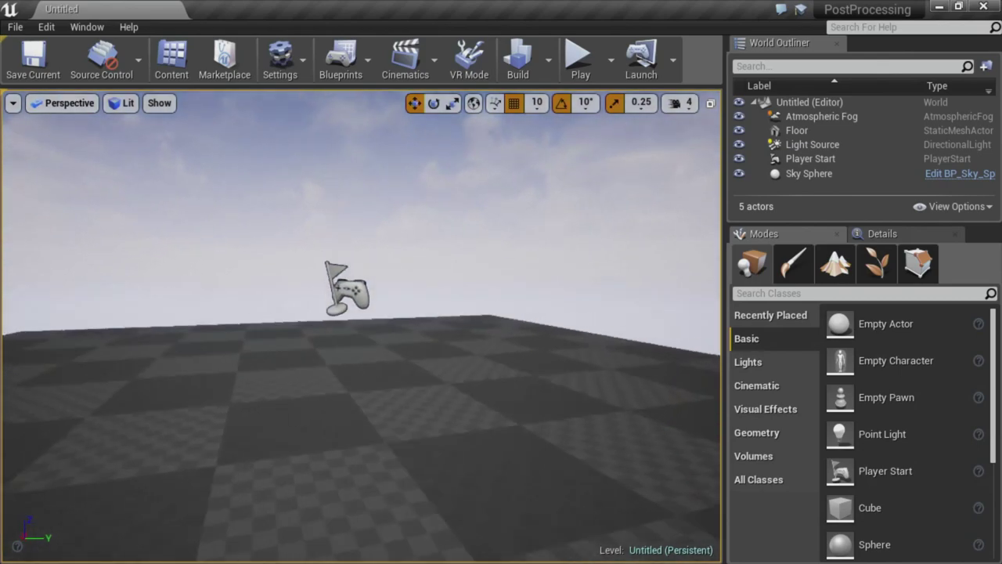
{"action": "right_click_drag", "start_coordinate": [398, 299], "coordinate": [399, 290]}
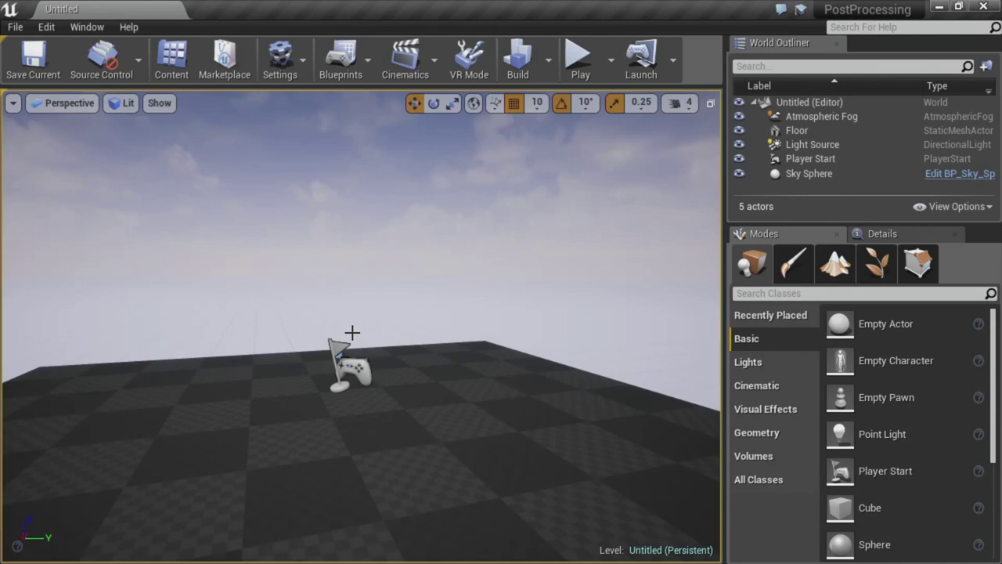
Set the viewport exposure to Fixed at Log 0 and view the whole floor from above
{"action": "left_click", "coordinate": [123, 102]}
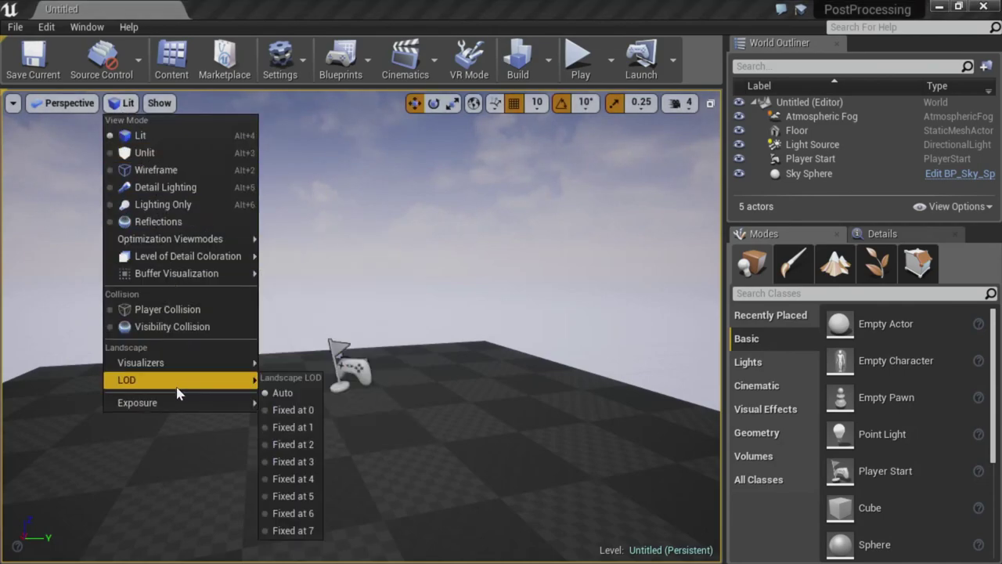
{"action": "mouse_move", "coordinate": [169, 403]}
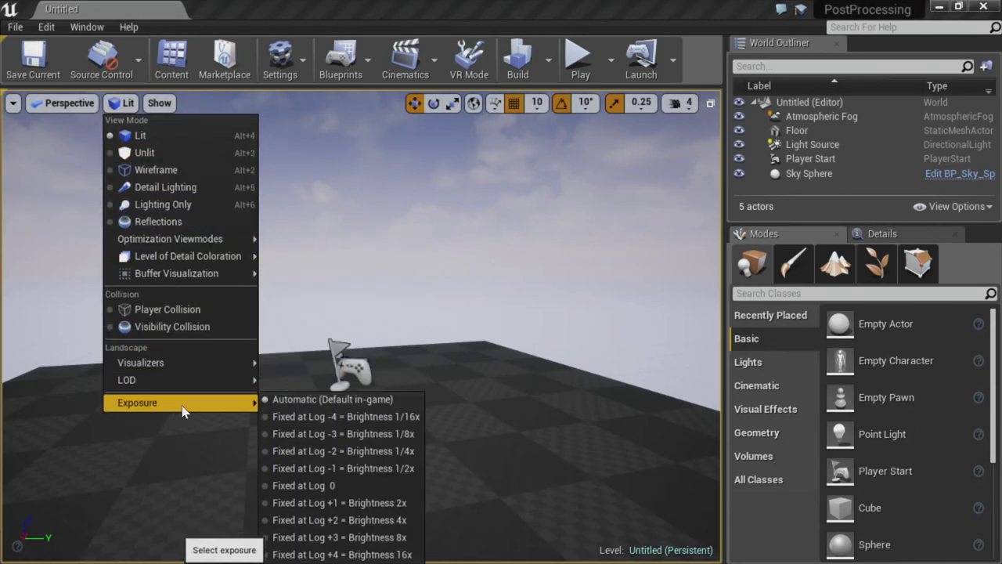
{"action": "left_click", "coordinate": [317, 484]}
{"action": "right_click_drag", "start_coordinate": [357, 465], "coordinate": [349, 397]}
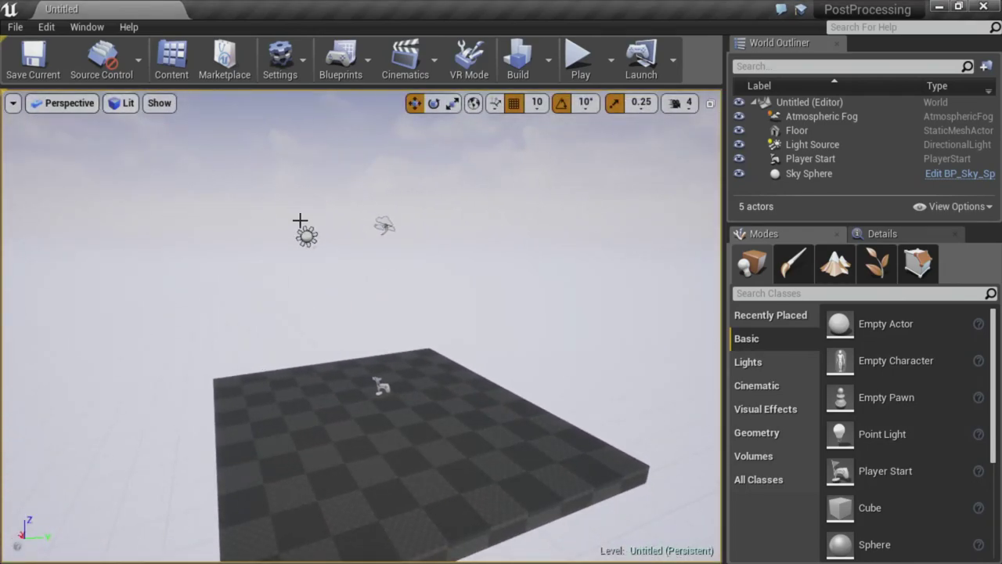
Return the viewport exposure to Automatic (Default in-game) and look around the floor
{"action": "left_click", "coordinate": [127, 107]}
{"action": "mouse_move", "coordinate": [235, 404]}
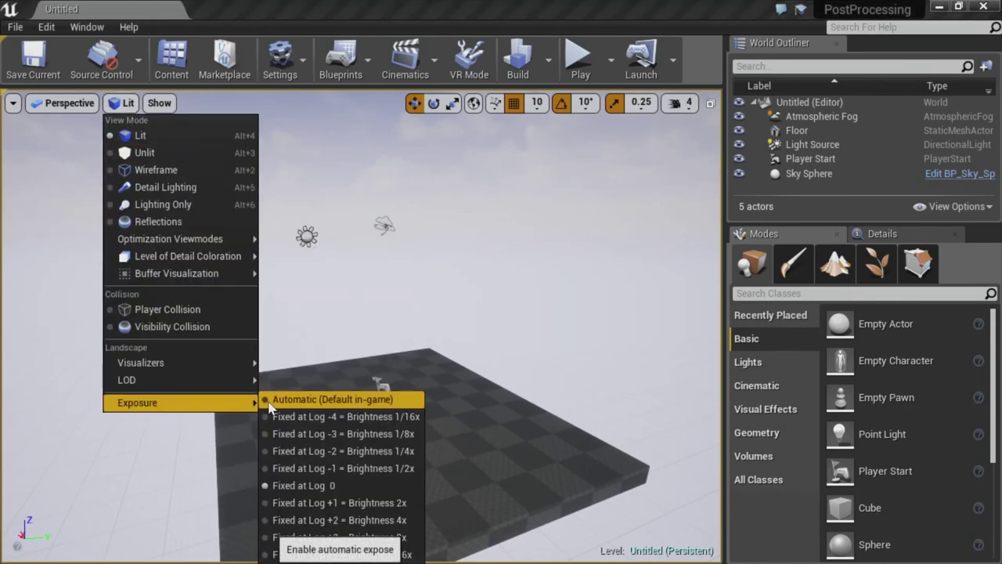
{"action": "right_click_drag", "start_coordinate": [519, 364], "coordinate": [519, 392]}
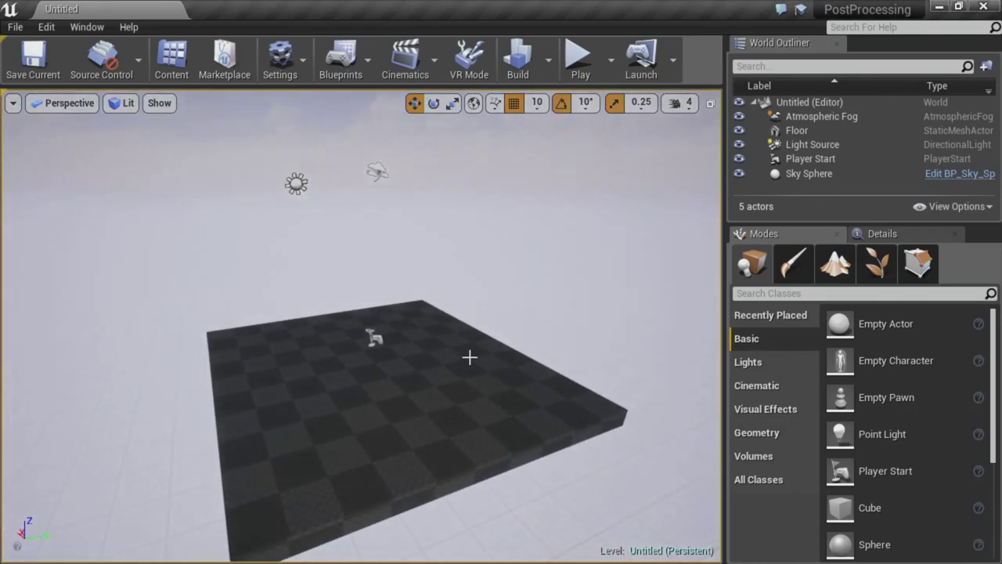
{"action": "right_click", "coordinate": [395, 319]}
{"action": "right_click_drag", "start_coordinate": [281, 305], "coordinate": [265, 296]}
{"action": "left_click", "coordinate": [267, 297]}
{"action": "right_click_drag", "start_coordinate": [333, 326], "coordinate": [258, 345]}
{"action": "scroll", "coordinate": [334, 327], "scroll_direction": "up", "scroll_amount": 2}
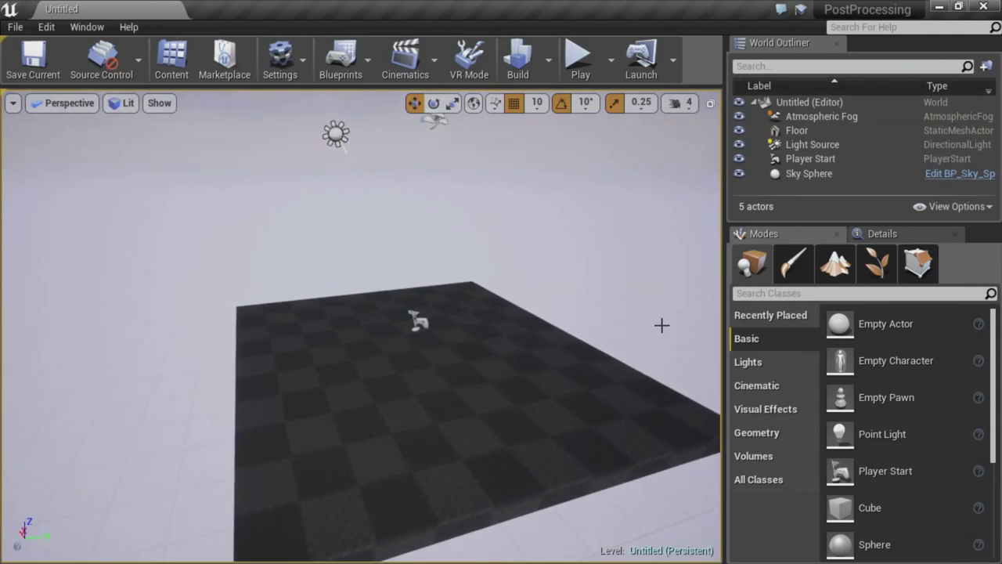
Reopen the PostProcessing level and bring its Auto-Exposure platform into view
{"action": "left_click", "coordinate": [780, 291]}
{"action": "type", "text": "p"}
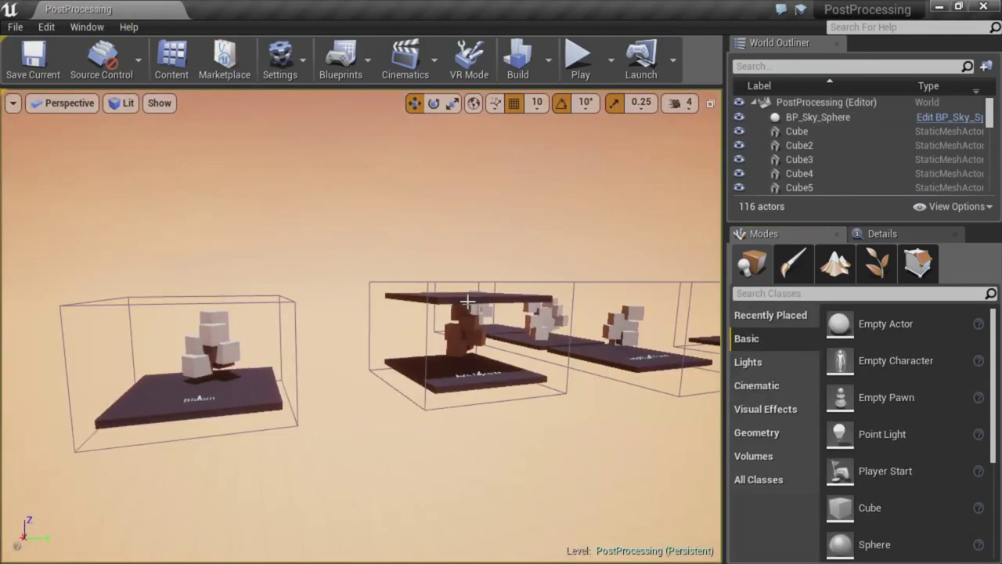
{"action": "right_click_drag", "start_coordinate": [481, 310], "coordinate": [458, 310]}
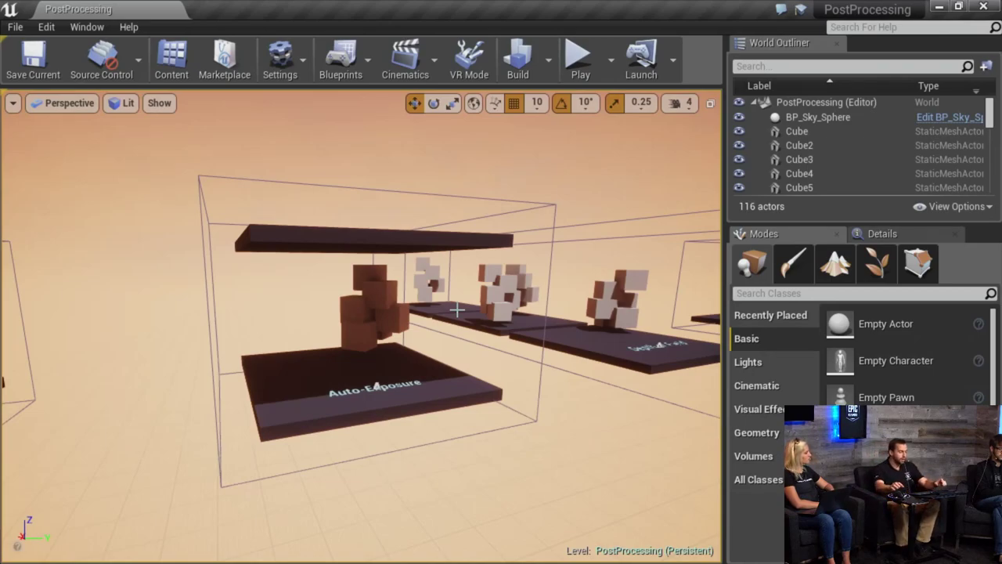
Examine the Auto-Exposure platform up close and from its far side, toggling game view on and off
{"action": "key", "text": "w"}
{"action": "right_click_drag", "start_coordinate": [404, 269], "coordinate": [658, 251]}
{"action": "key", "text": "g"}
{"action": "key", "text": "s"}
{"action": "key", "text": "w"}
{"action": "key", "text": "s"}
{"action": "right_click_drag", "start_coordinate": [400, 389], "coordinate": [323, 389]}
{"action": "key", "text": "d"}
{"action": "key", "text": "g"}
Select the post process volume around the Auto-Exposure platform and filter its details by "au"
{"action": "left_click", "coordinate": [476, 336]}
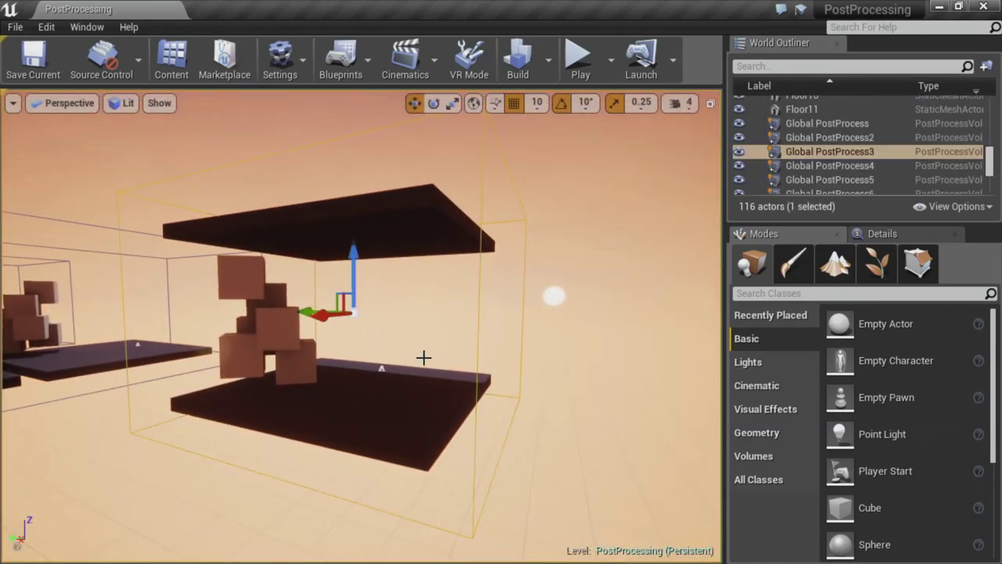
{"action": "right_click_drag", "start_coordinate": [424, 358], "coordinate": [373, 365]}
{"action": "key", "text": "d"}
{"action": "left_click_drag", "start_coordinate": [430, 360], "coordinate": [439, 360]}
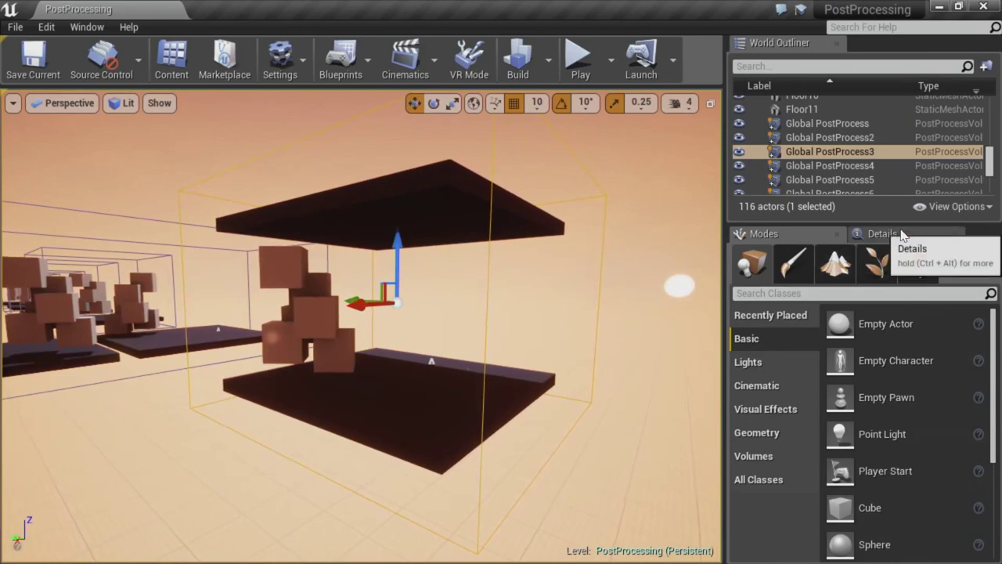
{"action": "left_click", "coordinate": [882, 233]}
{"action": "left_click", "coordinate": [768, 270]}
{"action": "type", "text": "au"}
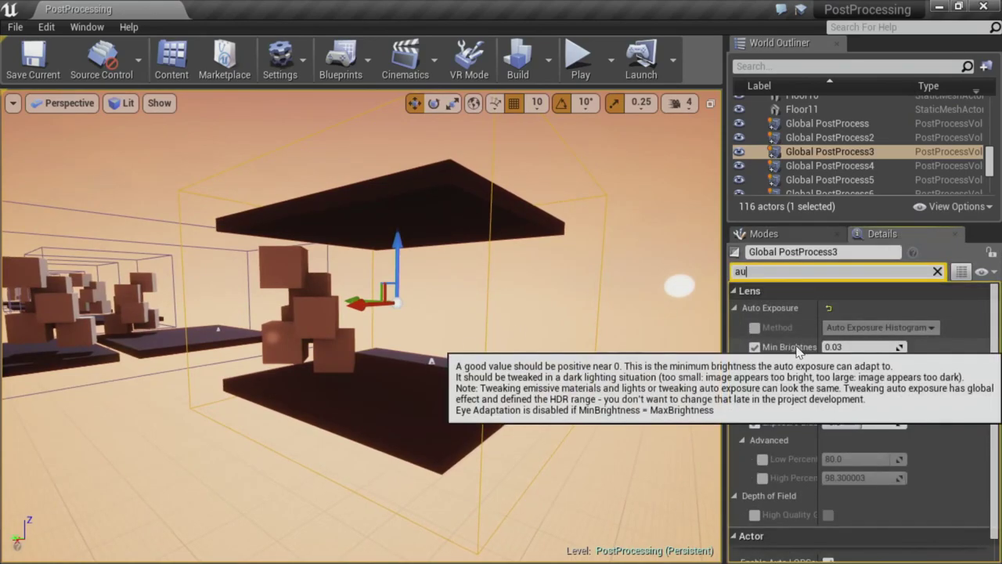
Switch the volume's Min Brightness and Max Brightness overrides off and back on
{"action": "mouse_move", "coordinate": [812, 350]}
{"action": "left_click", "coordinate": [755, 348]}
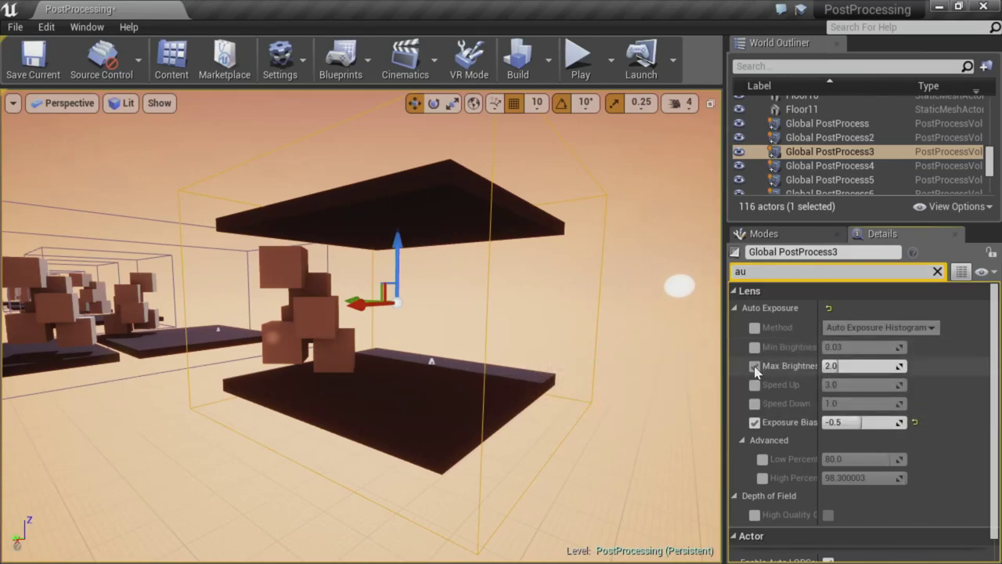
{"action": "left_click", "coordinate": [755, 367]}
{"action": "left_click", "coordinate": [755, 366]}
{"action": "left_click", "coordinate": [754, 347]}
{"action": "left_click_drag", "start_coordinate": [616, 365], "coordinate": [626, 327]}
Set Exposure Bias to 0 and both Min and Max Brightness to 1, and view the cubes inside the volume
{"action": "left_click", "coordinate": [847, 422]}
{"action": "type", "text": "0"}
{"action": "key", "text": "Return"}
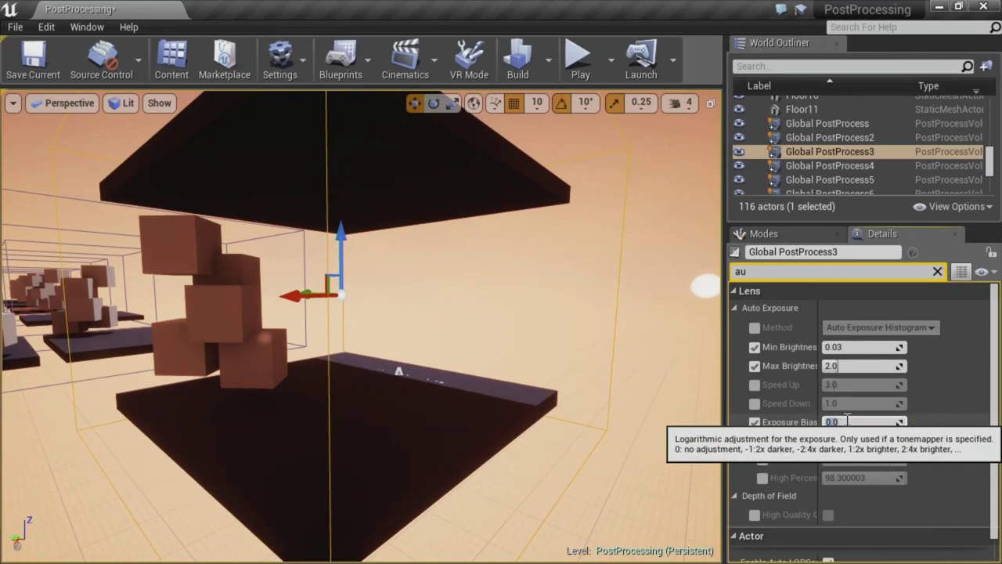
{"action": "left_click", "coordinate": [884, 345]}
{"action": "type", "text": "1"}
{"action": "key", "text": "Return"}
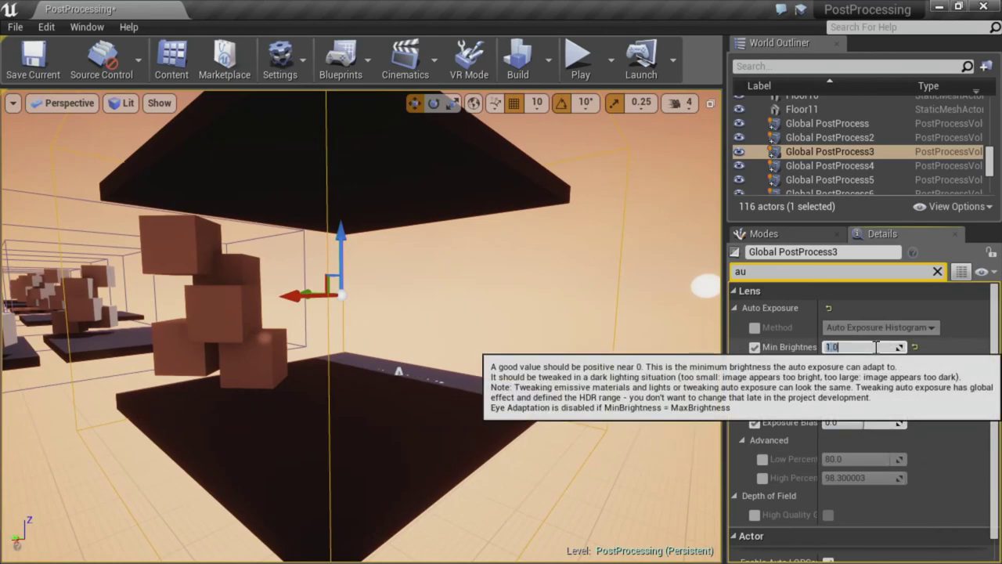
{"action": "left_click", "coordinate": [869, 367]}
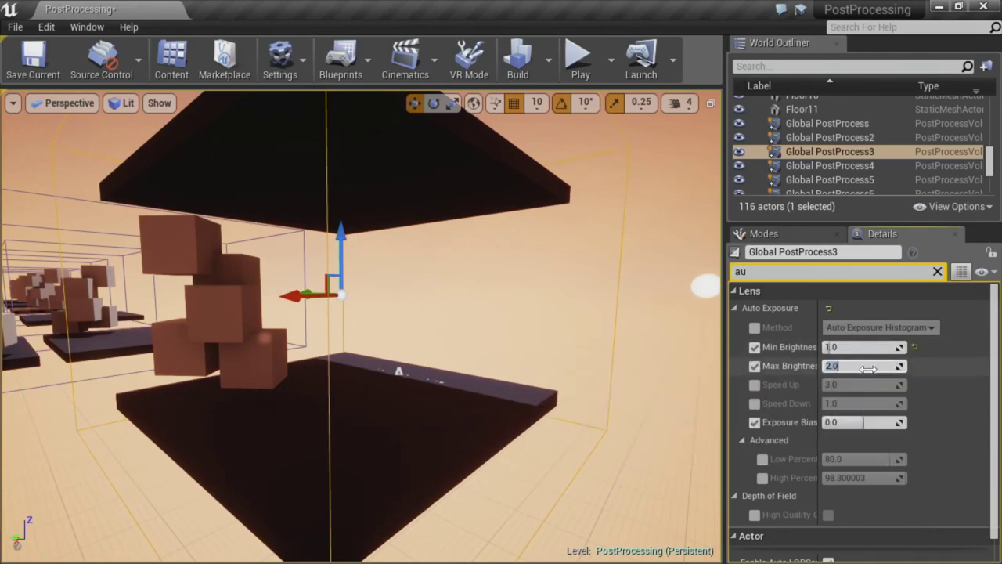
{"action": "type", "text": "1"}
{"action": "key", "text": "Return"}
{"action": "right_click_drag", "start_coordinate": [606, 394], "coordinate": [627, 391]}
{"action": "key", "text": "w"}
{"action": "key", "text": "a"}
{"action": "key", "text": "s"}
{"action": "key", "text": "d"}
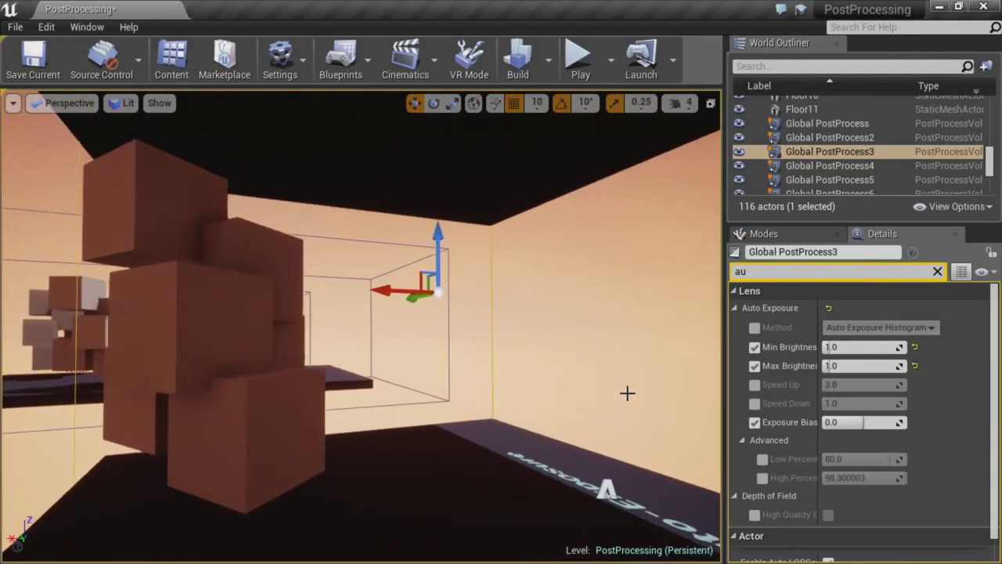
Reset Min Brightness and Max Brightness to their defaults and set Exposure Bias to -1
{"action": "left_click", "coordinate": [914, 347]}
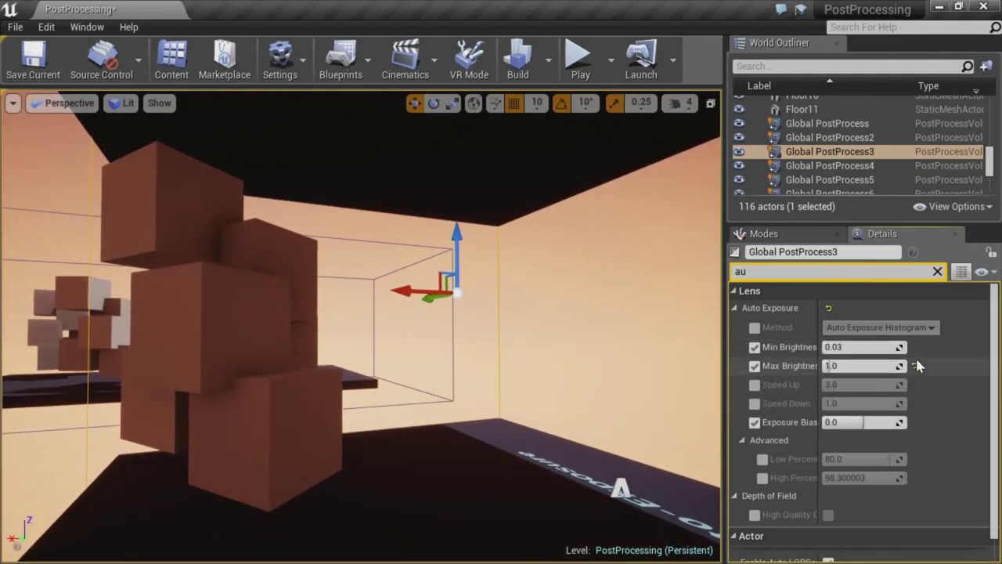
{"action": "left_click", "coordinate": [915, 366]}
{"action": "left_click", "coordinate": [867, 421]}
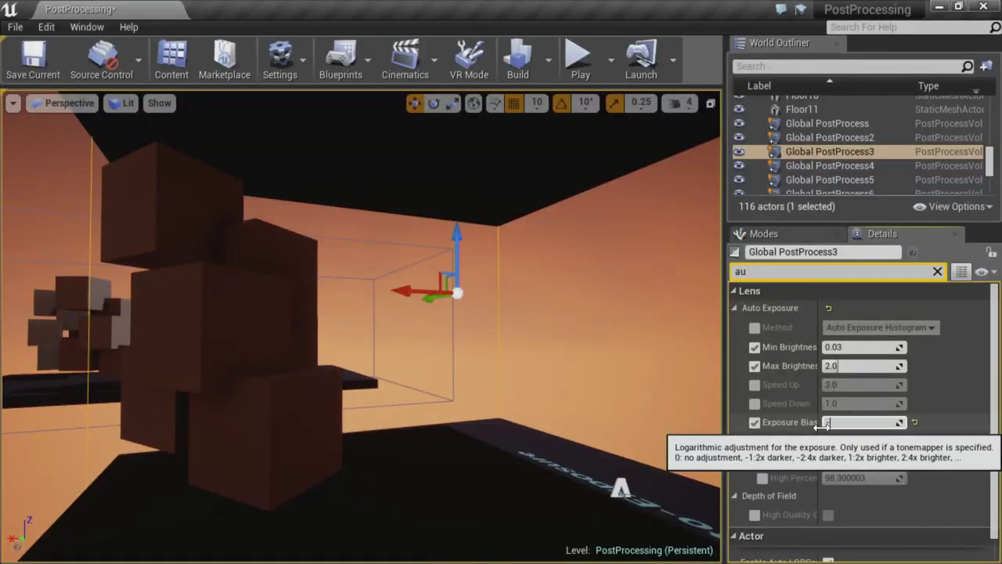
{"action": "key", "text": "Return"}
Examine how the exposure changes while moving around, into and back out of the Auto-Exposure volume
{"action": "right_click_drag", "start_coordinate": [552, 375], "coordinate": [360, 389]}
{"action": "key", "text": "s"}
{"action": "key", "text": "s"}
{"action": "key", "text": "w"}
{"action": "right_click_drag", "start_coordinate": [470, 313], "coordinate": [267, 375]}
{"action": "key", "text": "w"}
{"action": "key", "text": "s"}
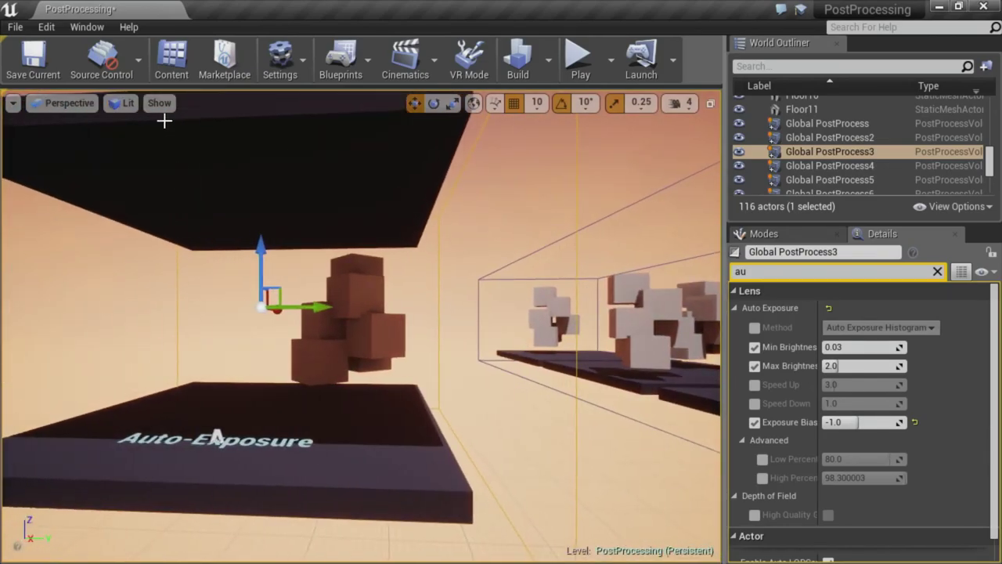
{"action": "scroll", "coordinate": [474, 287], "scroll_direction": "down", "scroll_amount": 5}
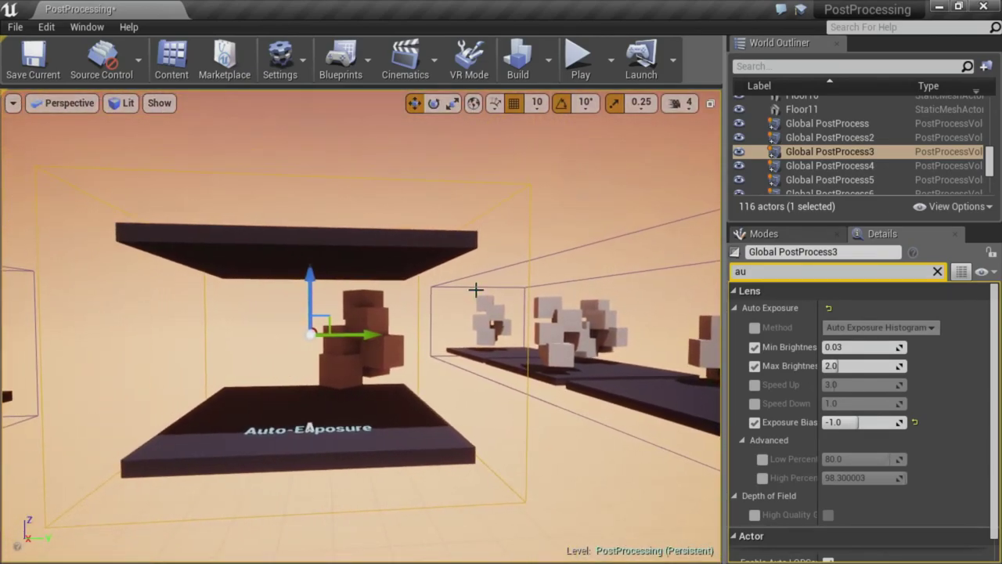
Enable the auto exposure Method override, try Auto Exposure Basic, and set it back to Auto Exposure Histogram
{"action": "left_click", "coordinate": [755, 327]}
{"action": "left_click", "coordinate": [846, 327]}
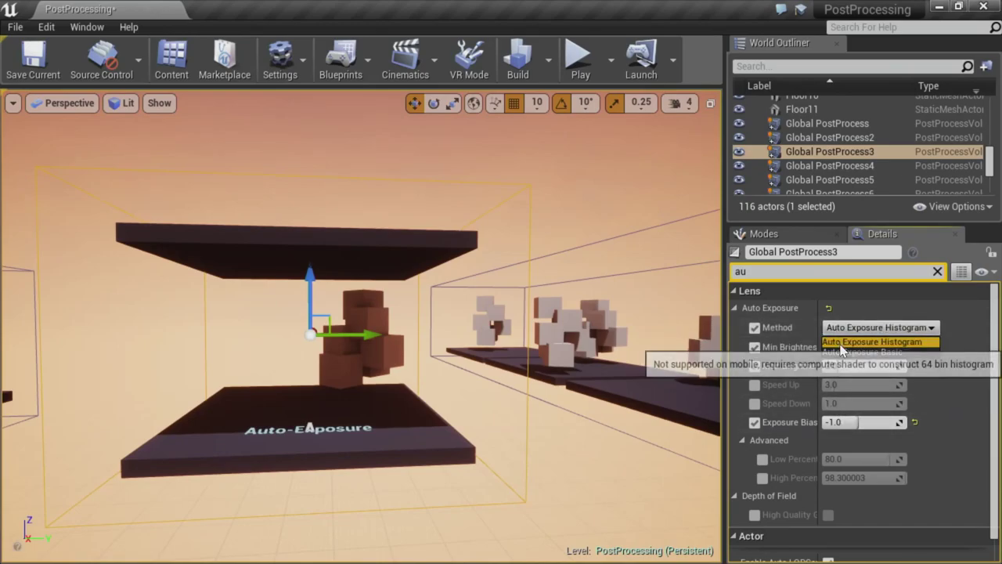
{"action": "left_click", "coordinate": [844, 351]}
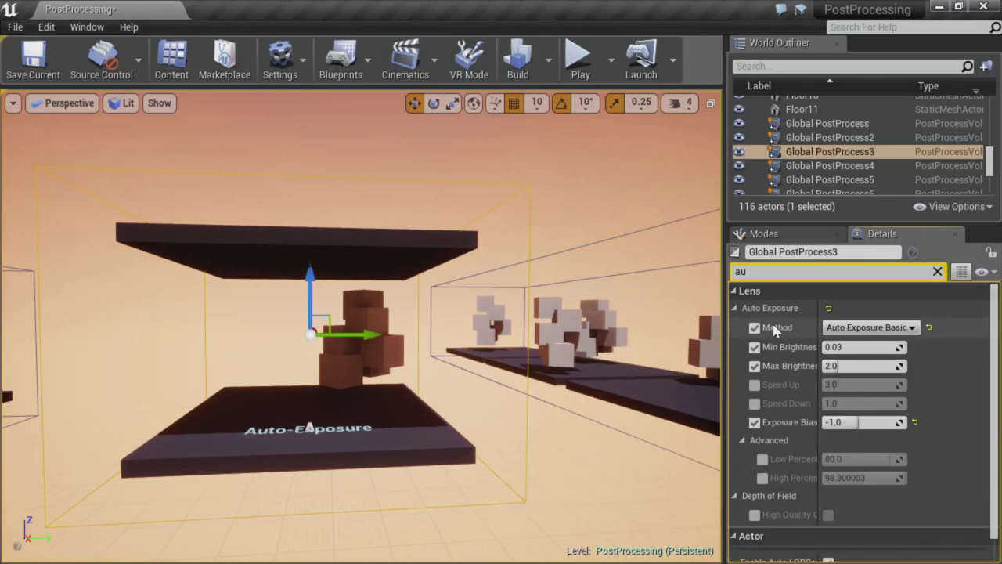
{"action": "left_click", "coordinate": [869, 328]}
{"action": "left_click", "coordinate": [862, 339]}
{"action": "right_click_drag", "start_coordinate": [542, 332], "coordinate": [511, 339]}
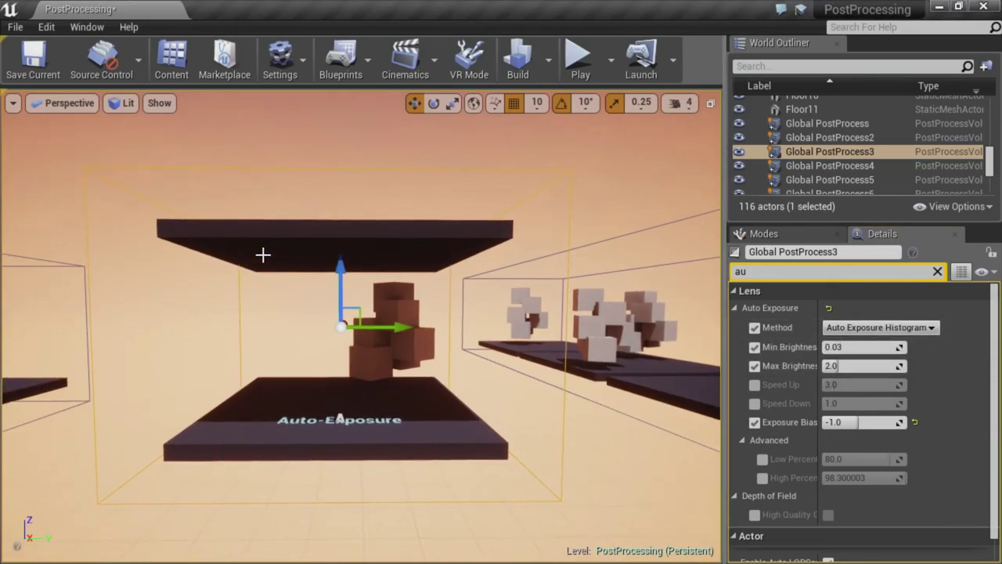
Turn on the HDR (Eye Adaptation) visualization and examine its histogram while moving into the Auto-Exposure volume
{"action": "left_click", "coordinate": [159, 103]}
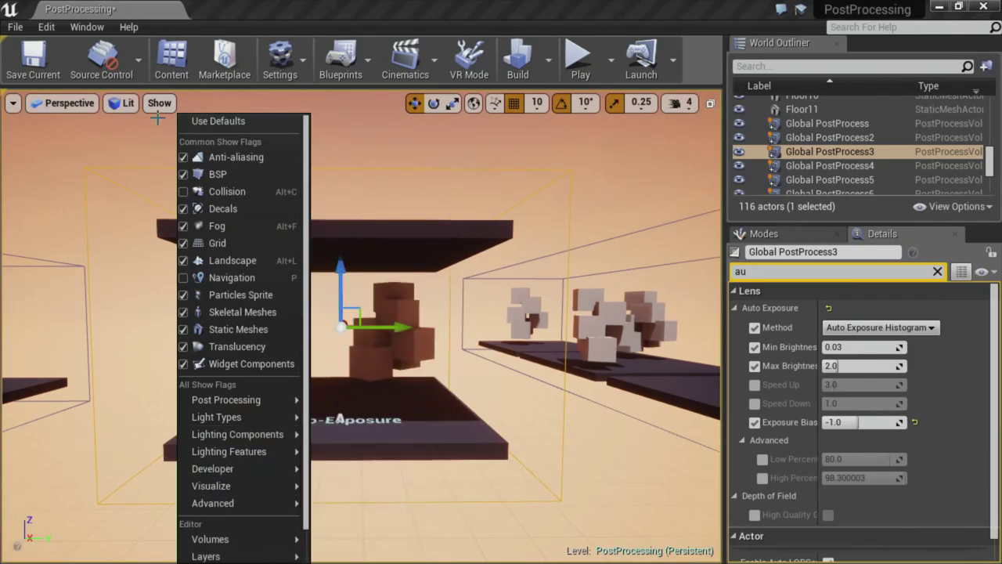
{"action": "mouse_move", "coordinate": [232, 483]}
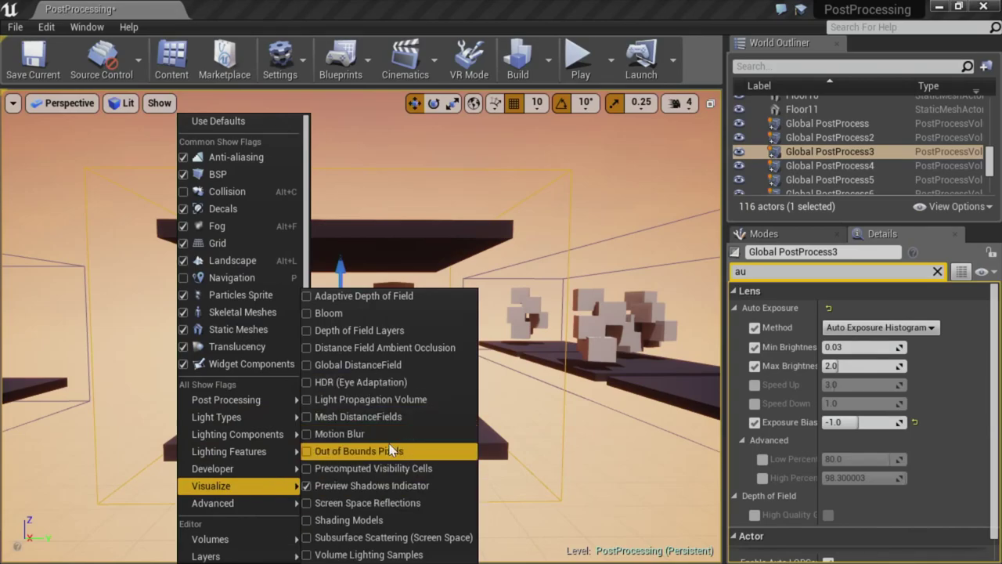
{"action": "left_click", "coordinate": [307, 383]}
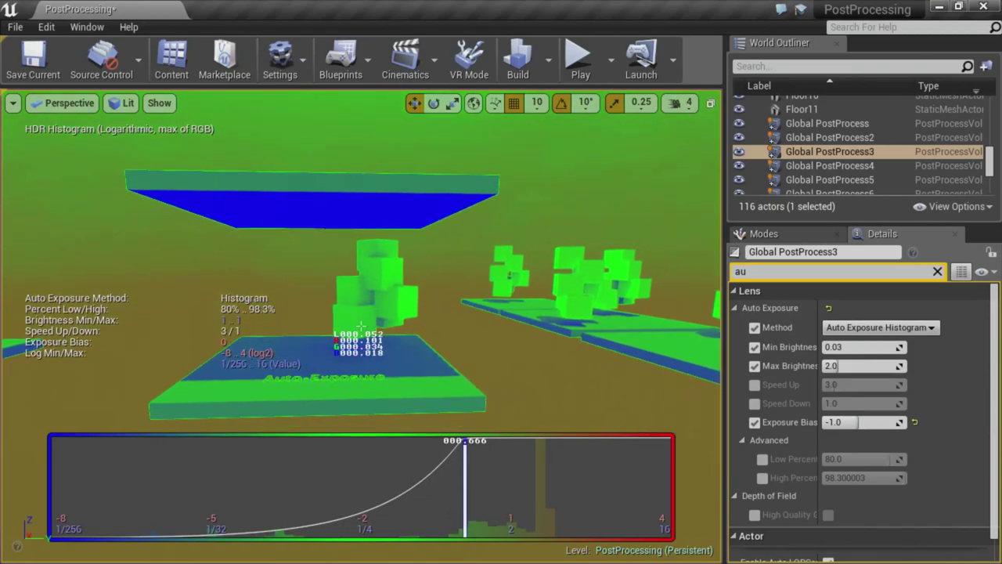
{"action": "right_click_drag", "start_coordinate": [361, 326], "coordinate": [415, 320]}
{"action": "key", "text": "w"}
{"action": "key", "text": "w"}
{"action": "key", "text": "s"}
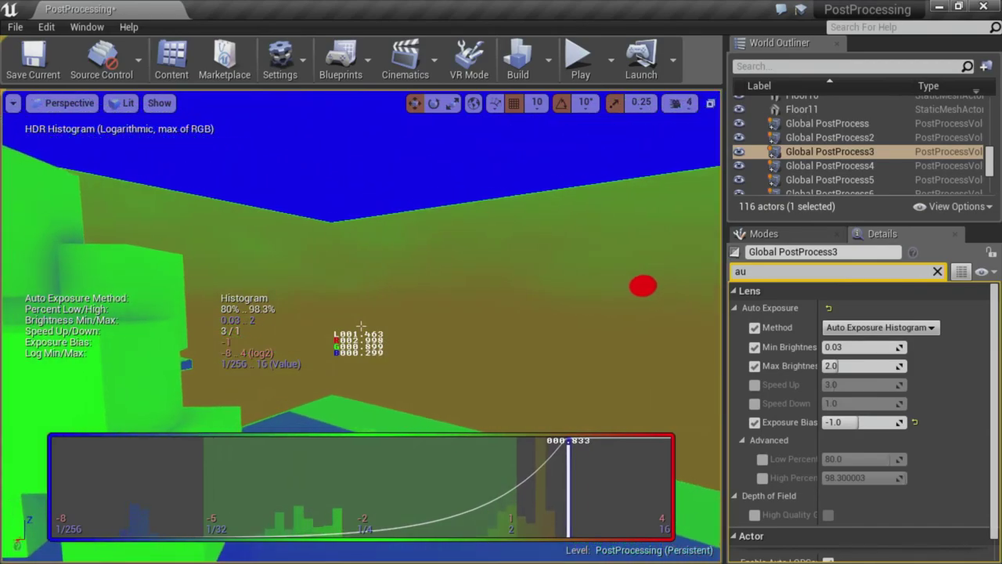
Set the Auto Exposure Min Brightness of Global PostProcess3 to 0
{"action": "left_click_drag", "start_coordinate": [643, 286], "coordinate": [551, 313]}
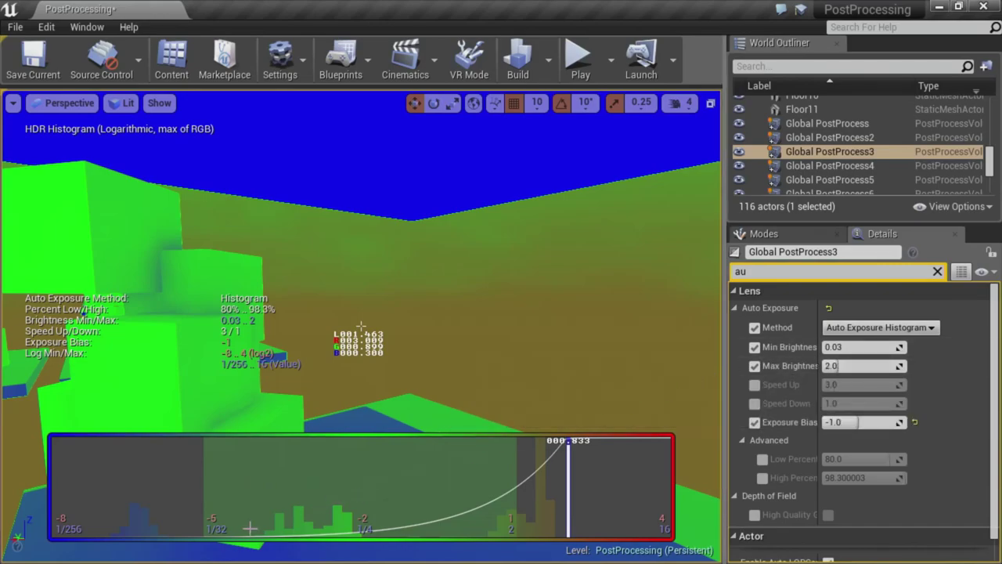
{"action": "left_click", "coordinate": [865, 347]}
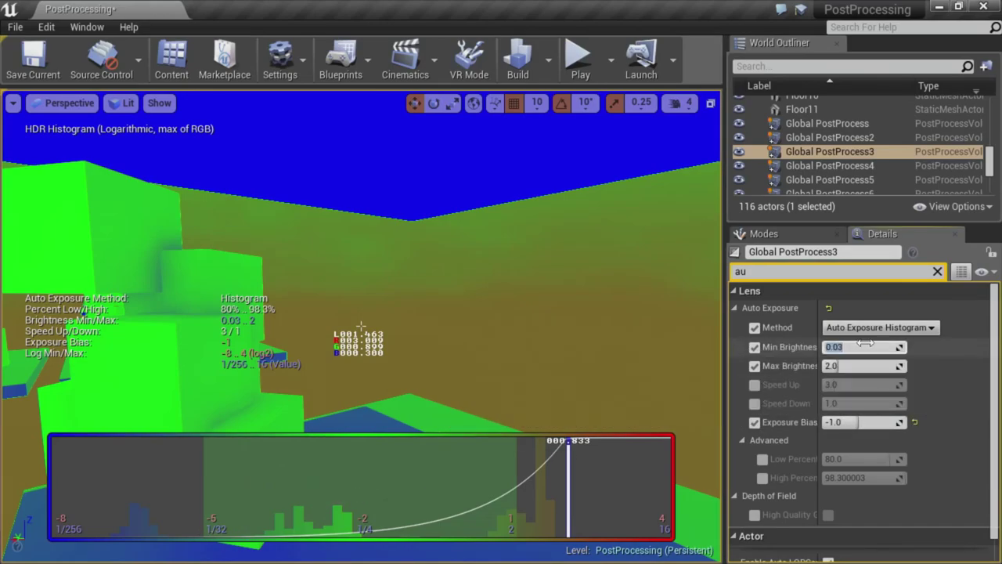
{"action": "type", "text": "0"}
{"action": "key", "text": "Return"}
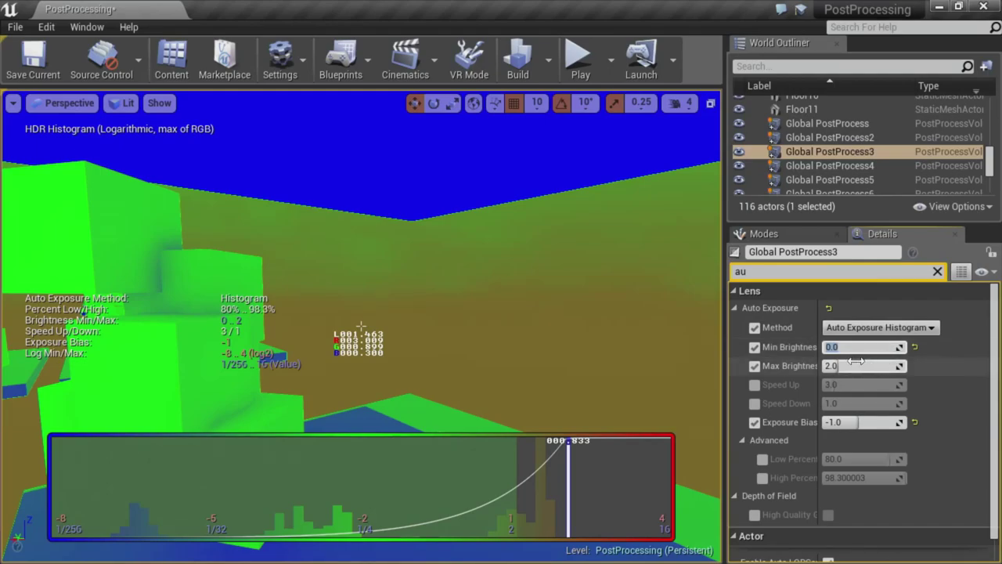
Raise Max Brightness to about 3.74 and set Min Brightness back to 0.03
{"action": "mouse_move", "coordinate": [861, 366]}
{"action": "left_mouse_down"}
{"action": "mouse_move", "coordinate": [877, 365]}
{"action": "mouse_move", "coordinate": [843, 366]}
{"action": "mouse_move", "coordinate": [852, 366]}
{"action": "mouse_move", "coordinate": [847, 346]}
{"action": "mouse_move", "coordinate": [862, 347]}
{"action": "mouse_move", "coordinate": [850, 347]}
{"action": "left_mouse_up"}
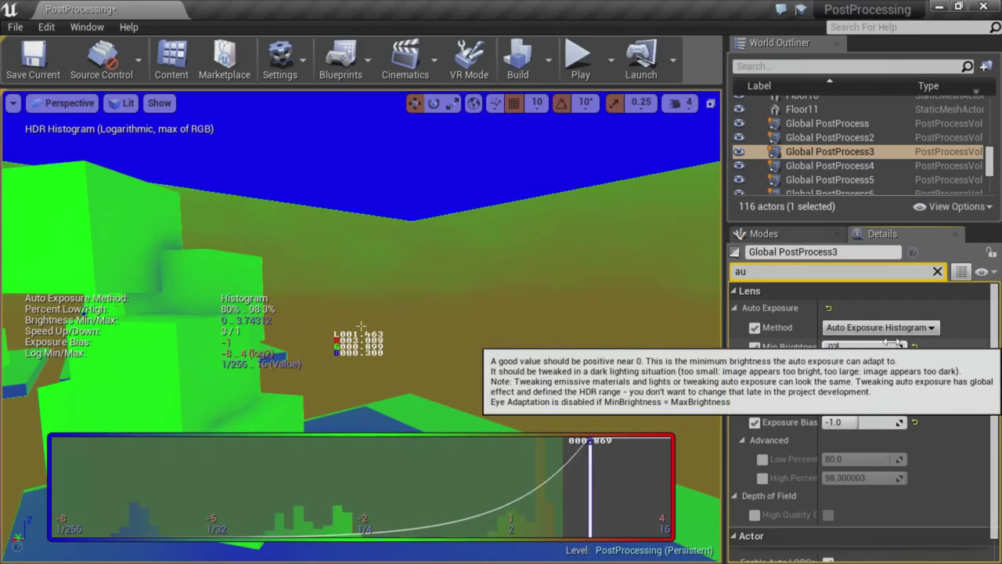
{"action": "type", "text": "3"}
{"action": "key", "text": "Return"}
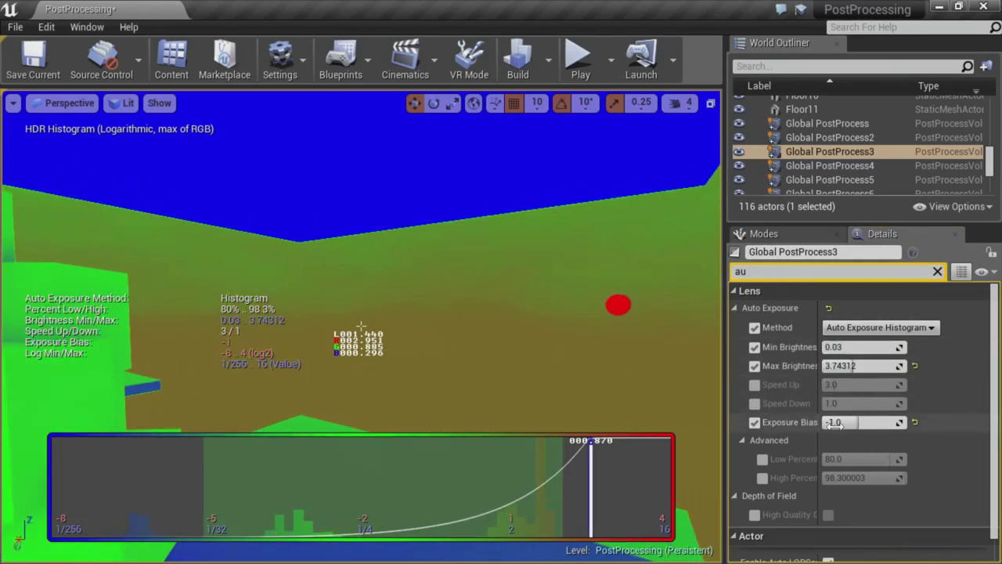
Raise the Exposure Bias to about 2.52 and set Max Brightness to 3
{"action": "left_click_drag", "start_coordinate": [835, 423], "coordinate": [951, 423]}
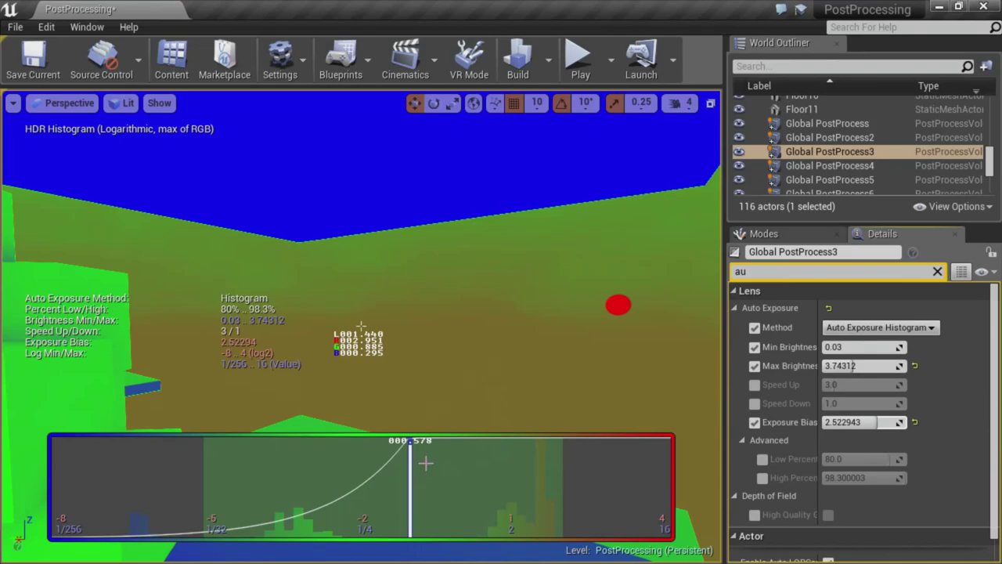
{"action": "mouse_move", "coordinate": [488, 359]}
{"action": "right_mouse_down"}
{"action": "mouse_move", "coordinate": [469, 376]}
{"action": "mouse_move", "coordinate": [376, 362]}
{"action": "mouse_move", "coordinate": [478, 379]}
{"action": "mouse_move", "coordinate": [340, 396]}
{"action": "mouse_move", "coordinate": [498, 373]}
{"action": "right_mouse_up"}
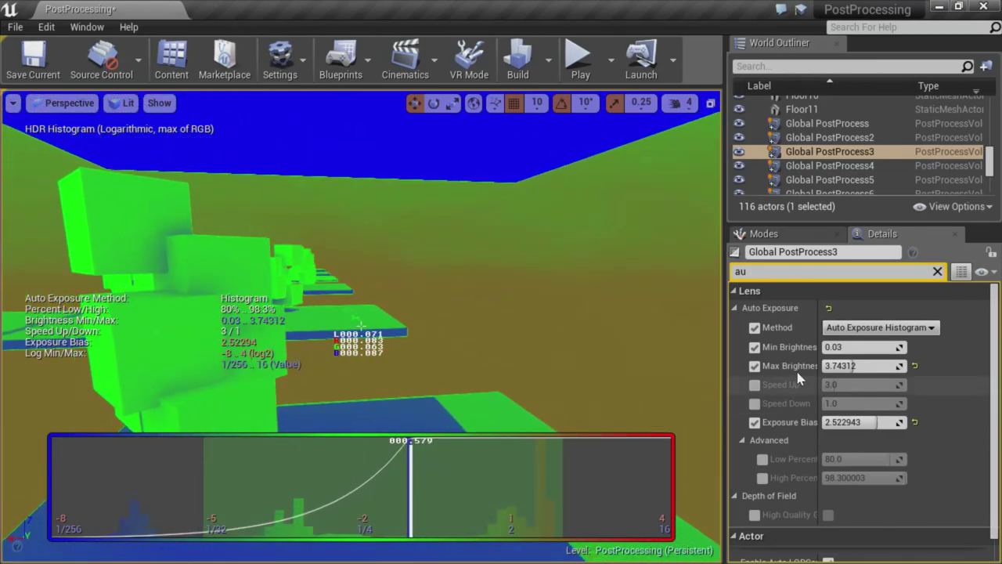
{"action": "mouse_move", "coordinate": [849, 365]}
{"action": "left_mouse_down"}
{"action": "mouse_move", "coordinate": [823, 366]}
{"action": "mouse_move", "coordinate": [854, 366]}
{"action": "left_mouse_up"}
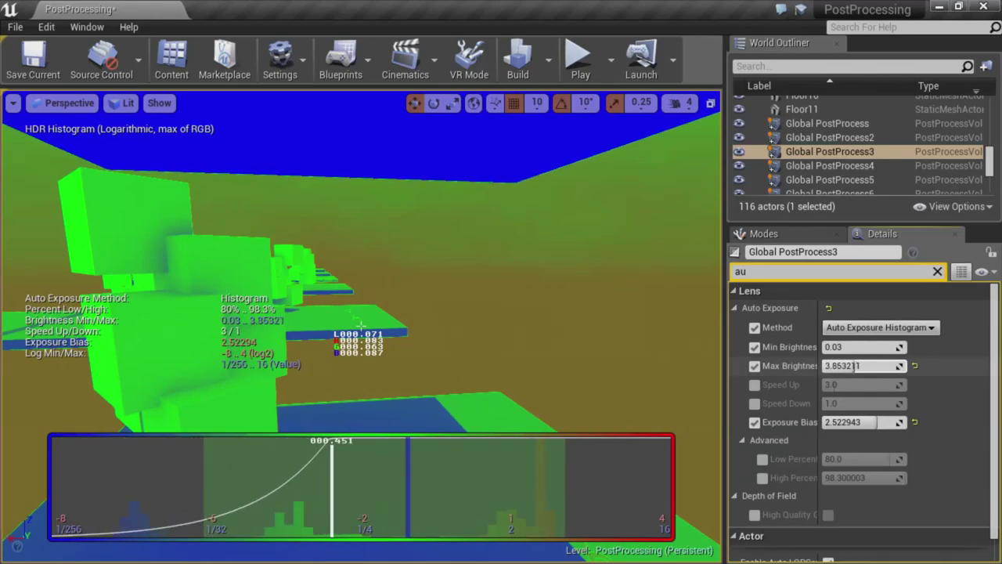
{"action": "left_click", "coordinate": [893, 366]}
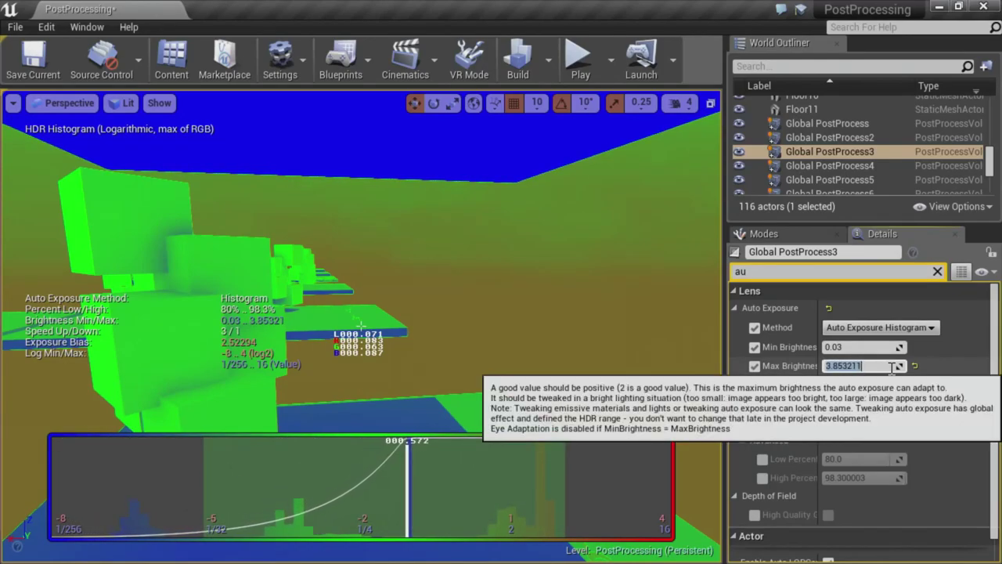
{"action": "type", "text": "3"}
{"action": "key", "text": "Return"}
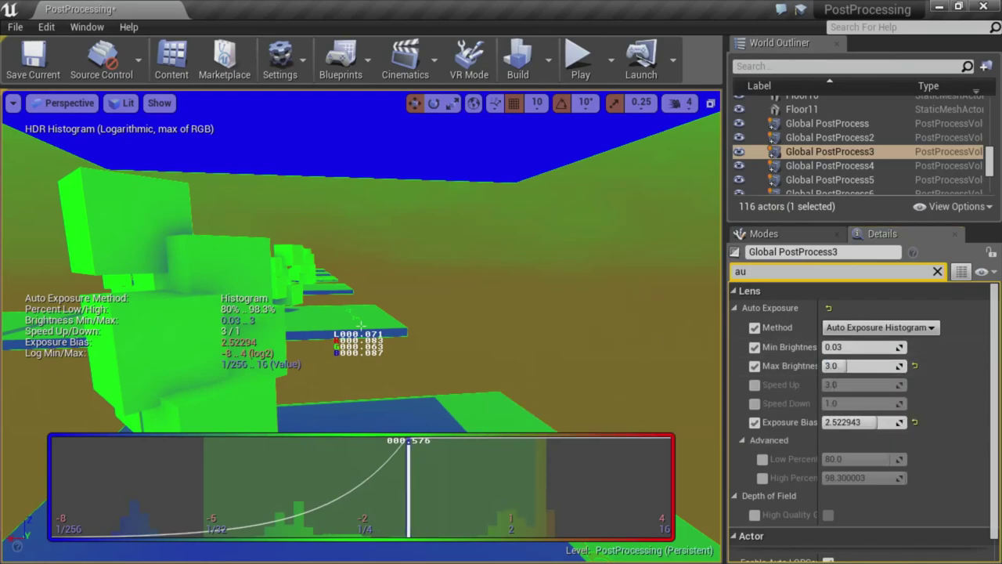
Turn off the HDR (Eye Adaptation) visualization and view the scene from outside the Auto-Exposure volume
{"action": "right_click_drag", "start_coordinate": [361, 326], "coordinate": [533, 337]}
{"action": "right_click_drag", "start_coordinate": [360, 324], "coordinate": [360, 324]}
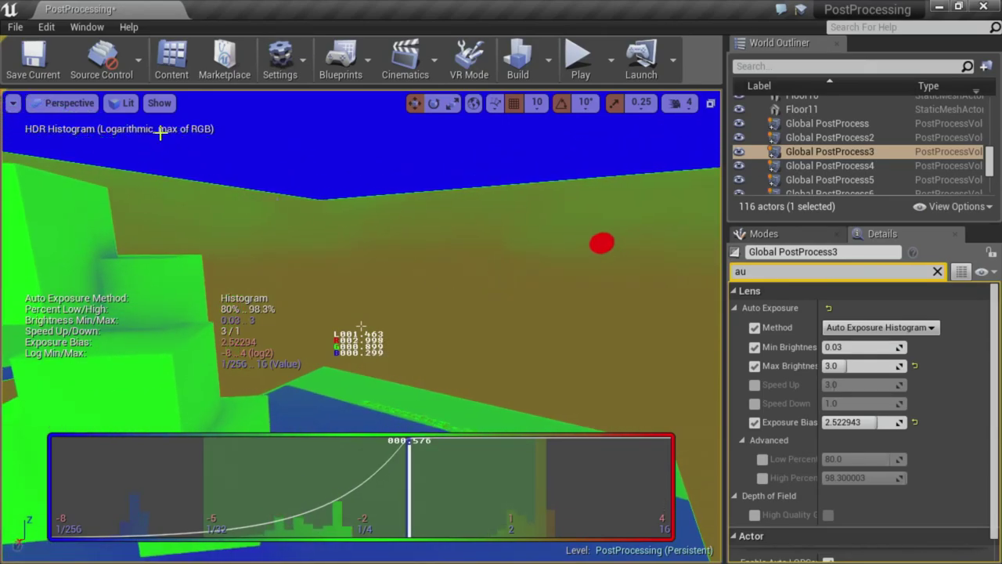
{"action": "left_click", "coordinate": [160, 102]}
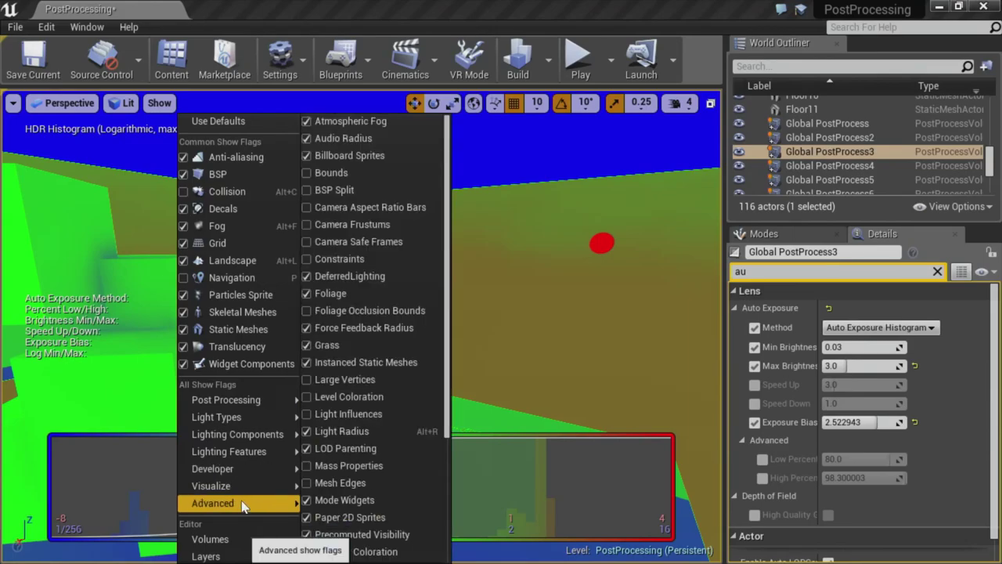
{"action": "mouse_move", "coordinate": [250, 490]}
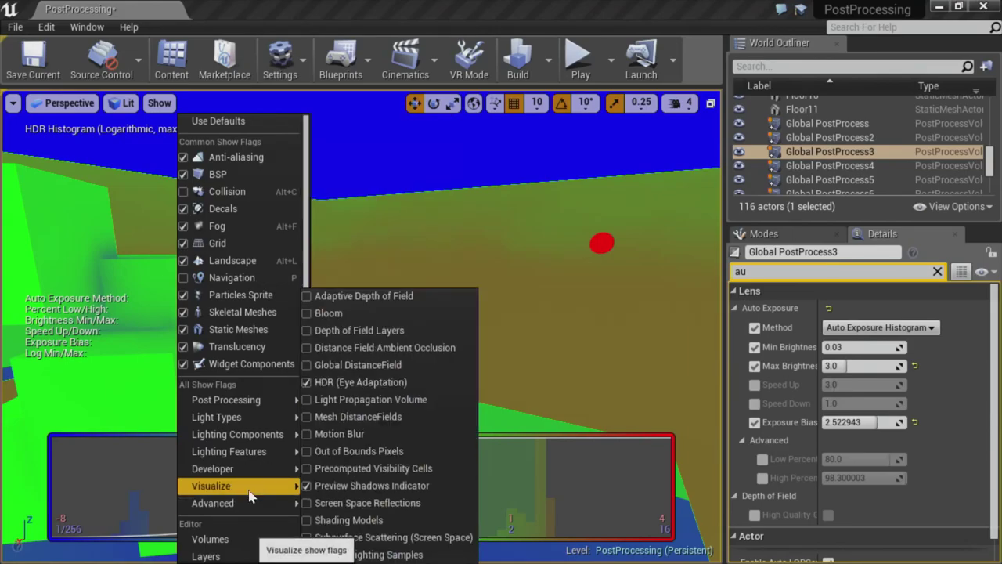
{"action": "left_click", "coordinate": [307, 382]}
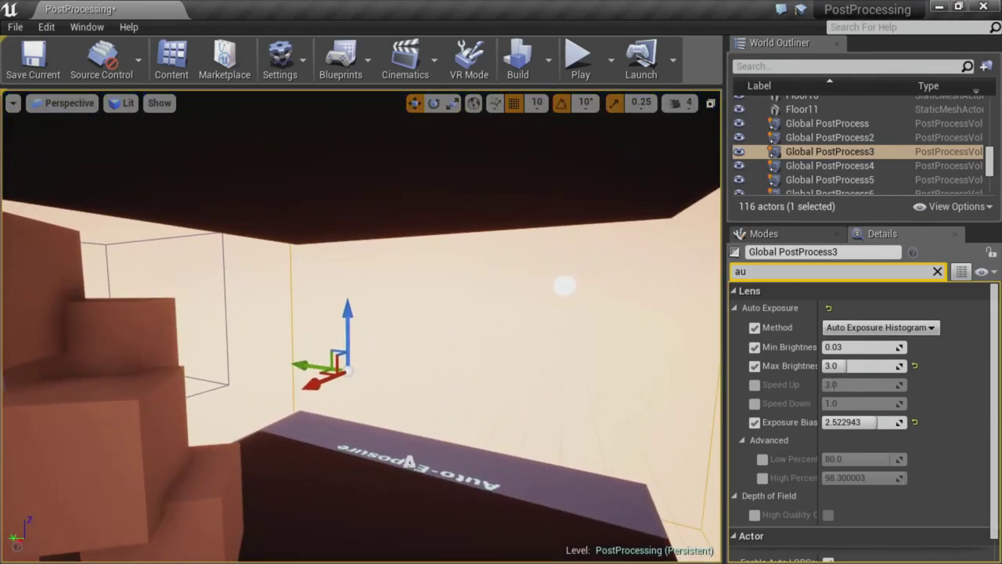
{"action": "right_click_drag", "start_coordinate": [471, 364], "coordinate": [188, 343]}
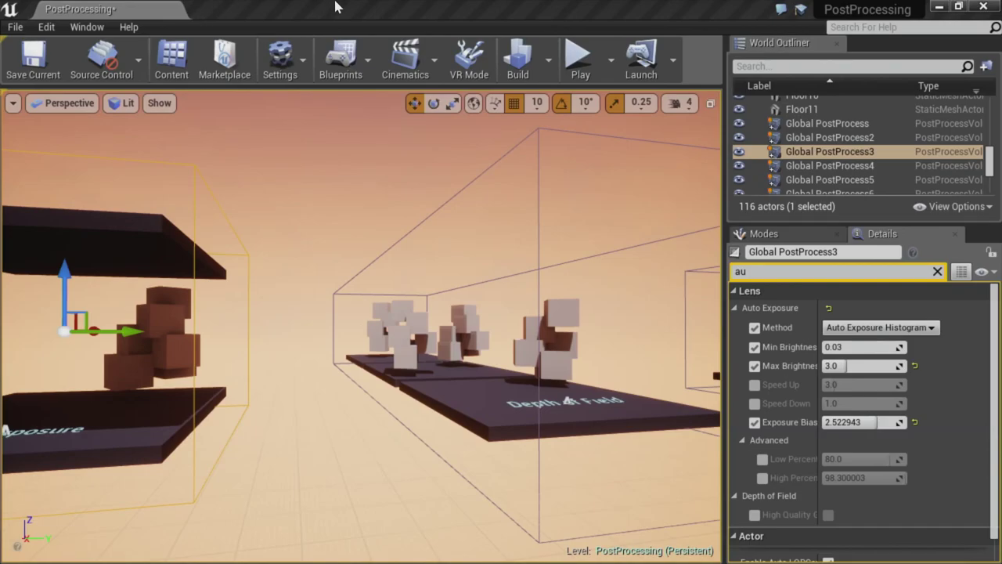
Switch to the ContentExamples project in Unreal Editor and minimize its floating Content Browser
{"action": "left_click", "coordinate": [946, 7]}
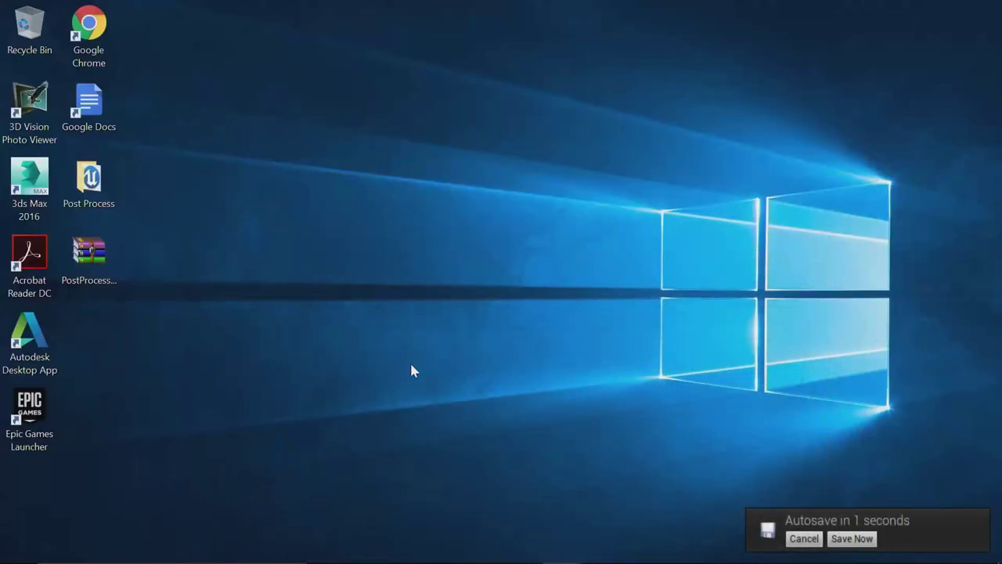
{"action": "mouse_move", "coordinate": [600, 550]}
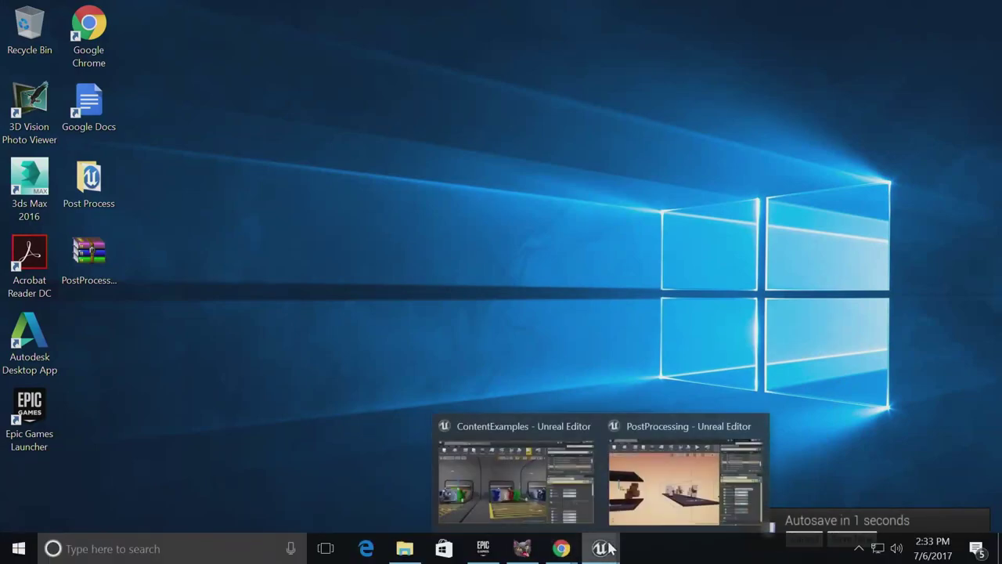
{"action": "left_click", "coordinate": [522, 444]}
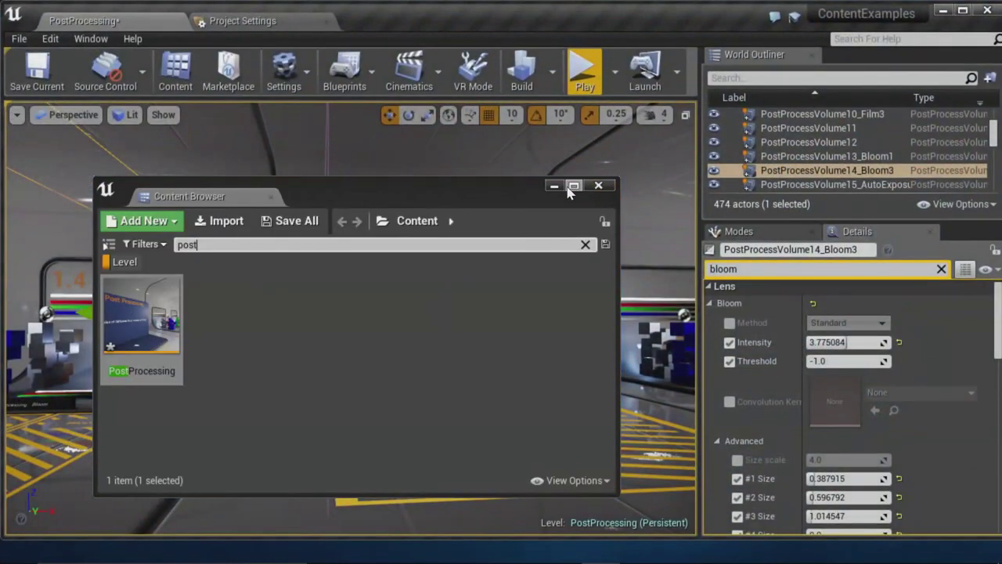
{"action": "left_click", "coordinate": [554, 185]}
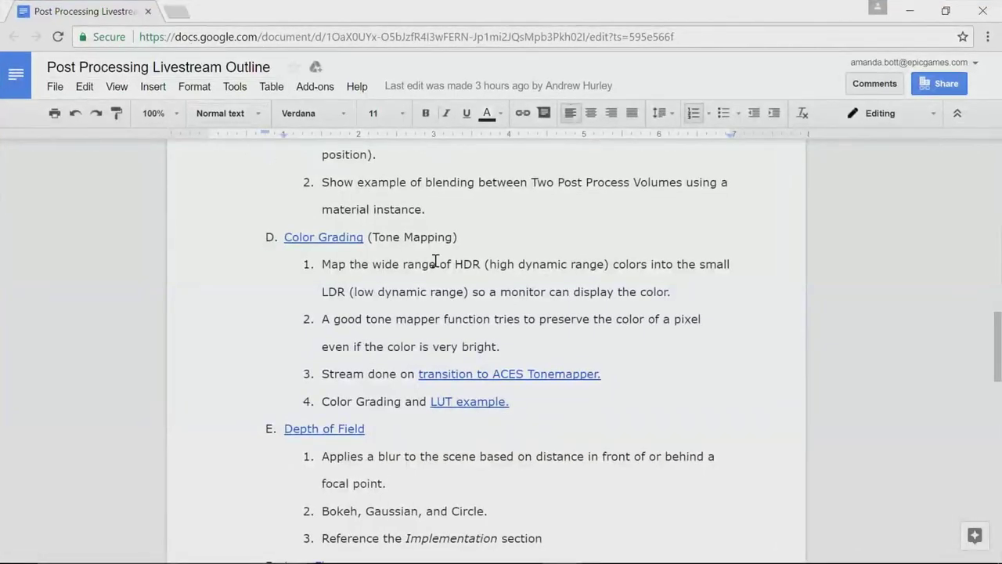
Review the Color Grading (Tone Mapping) notes with the ACES Tonemapper and LUT example links in the livestream outline, and return to the ContentExamples editor
{"action": "scroll", "coordinate": [445, 405], "scroll_direction": "up", "scroll_amount": 1}
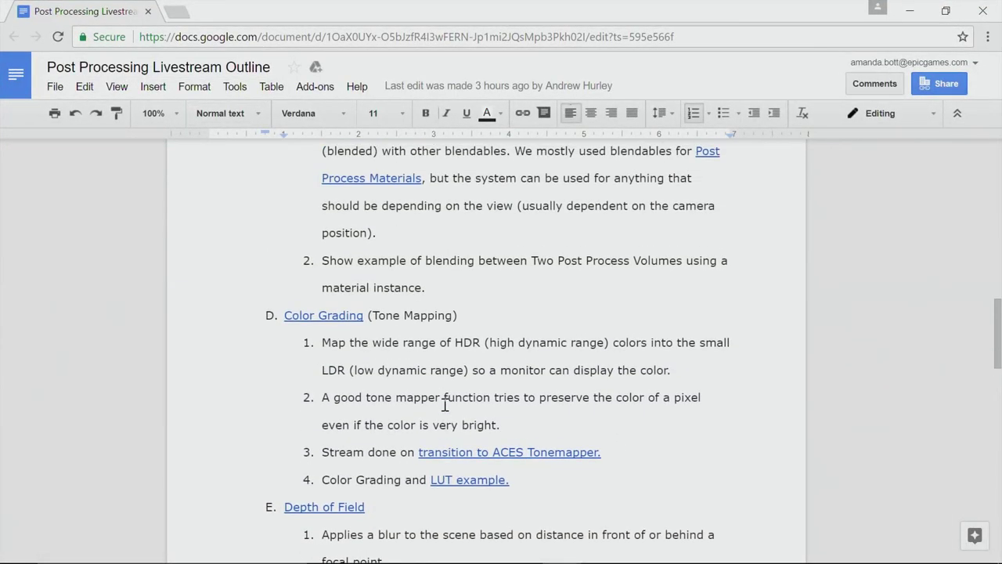
{"action": "left_click", "coordinate": [480, 451]}
{"action": "scroll", "coordinate": [582, 448], "scroll_direction": "down", "scroll_amount": 1}
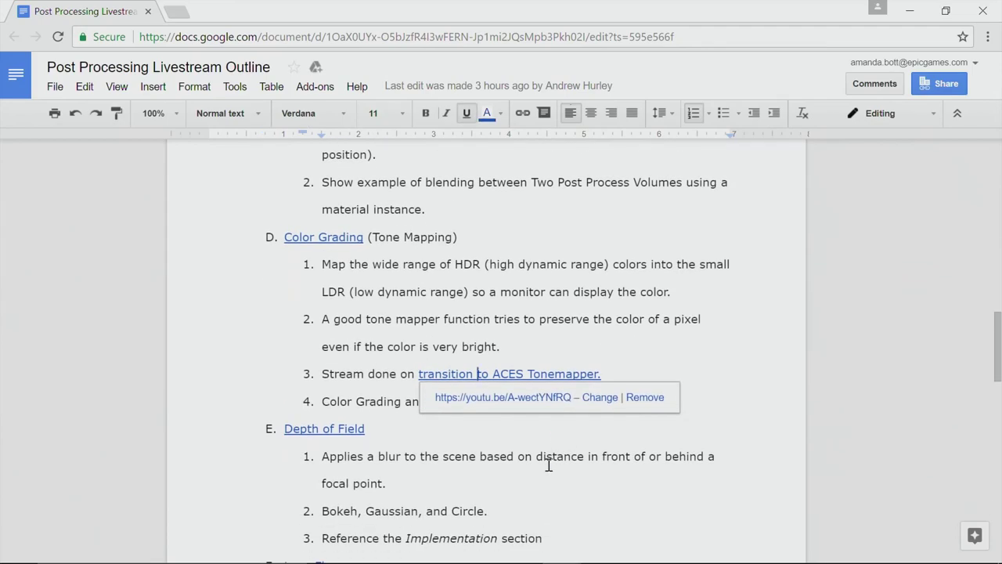
{"action": "key", "text": "Down"}
{"action": "key", "text": "Down"}
{"action": "left_click", "coordinate": [545, 399]}
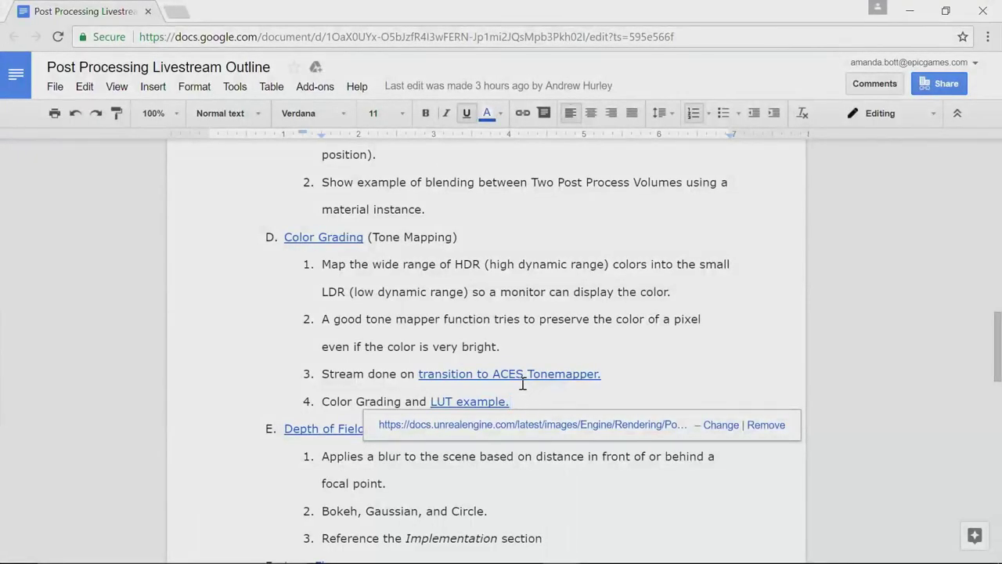
{"action": "left_click", "coordinate": [525, 376]}
{"action": "left_click", "coordinate": [506, 337]}
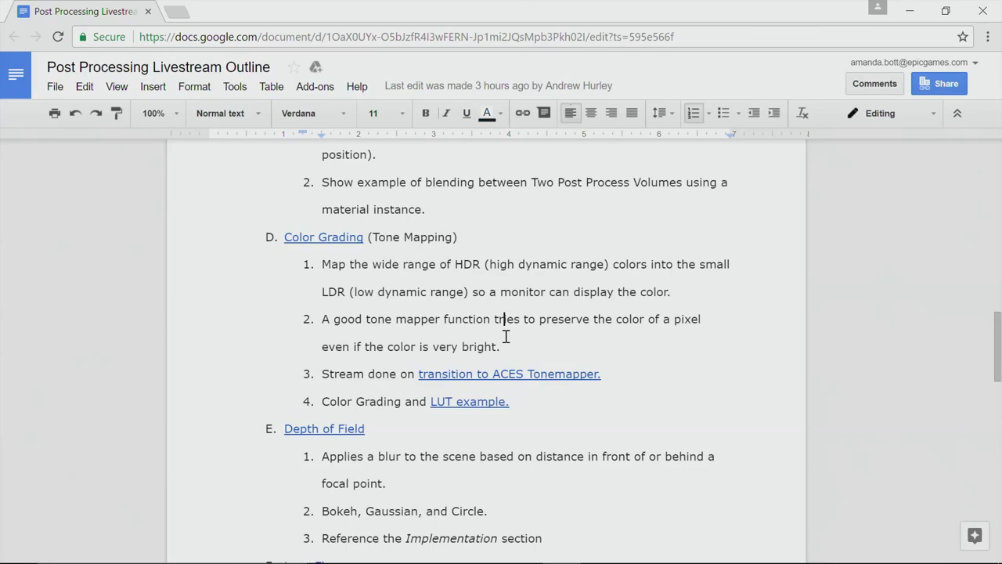
{"action": "left_click", "coordinate": [532, 401]}
{"action": "scroll", "coordinate": [529, 397], "scroll_direction": "down", "scroll_amount": 1}
{"action": "scroll", "coordinate": [462, 376], "scroll_direction": "up", "scroll_amount": 1}
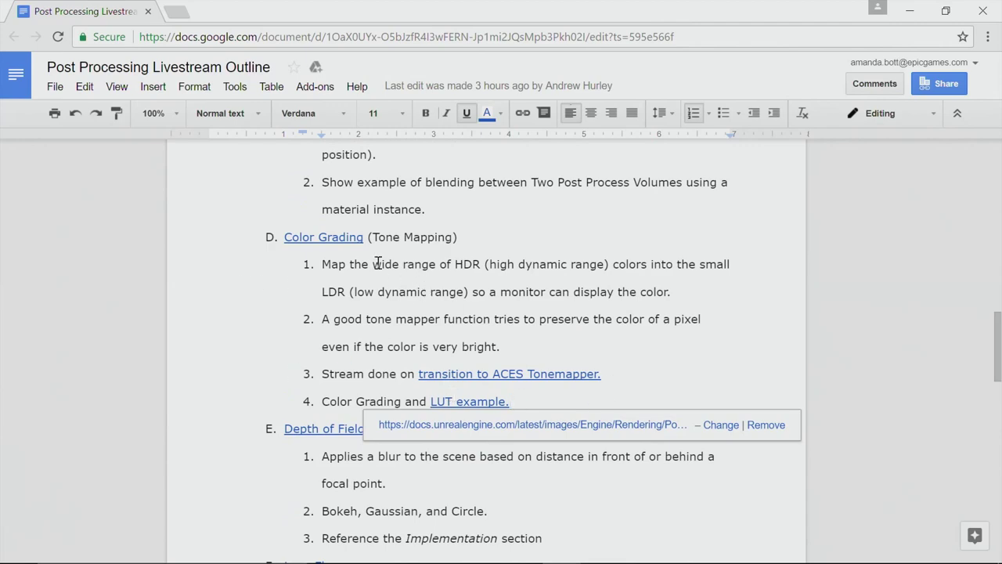
{"action": "left_click", "coordinate": [905, 11]}
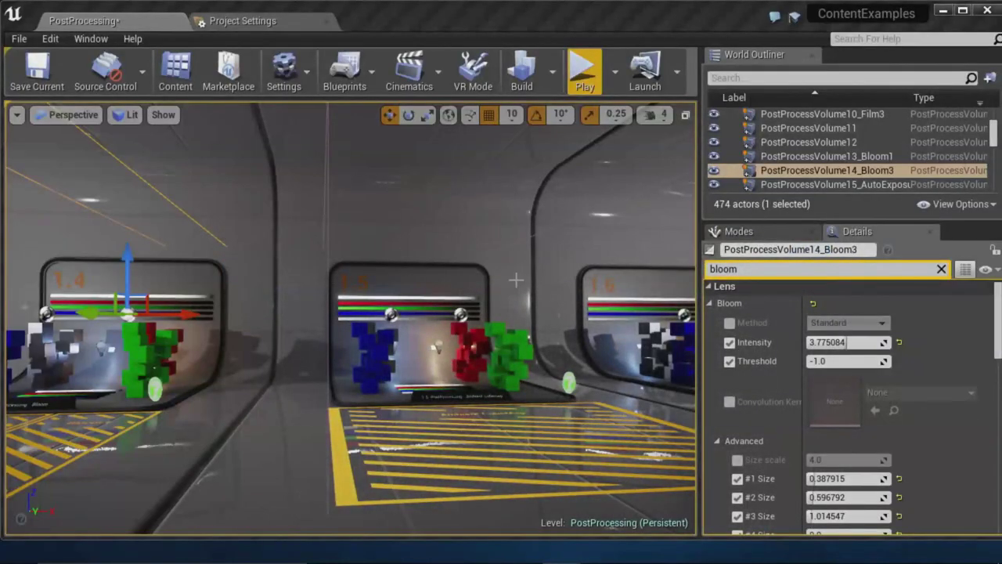
Select the Film 2 post process volume at station 1.2 and clear the bloom filter from its properties
{"action": "right_click_drag", "start_coordinate": [479, 288], "coordinate": [328, 150]}
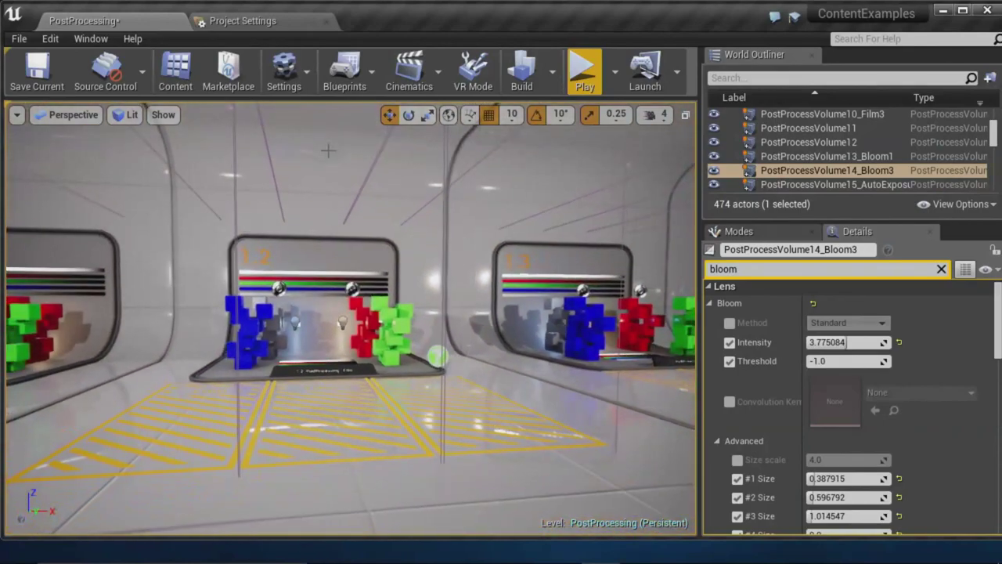
{"action": "middle_click_drag", "start_coordinate": [328, 151], "coordinate": [285, 244]}
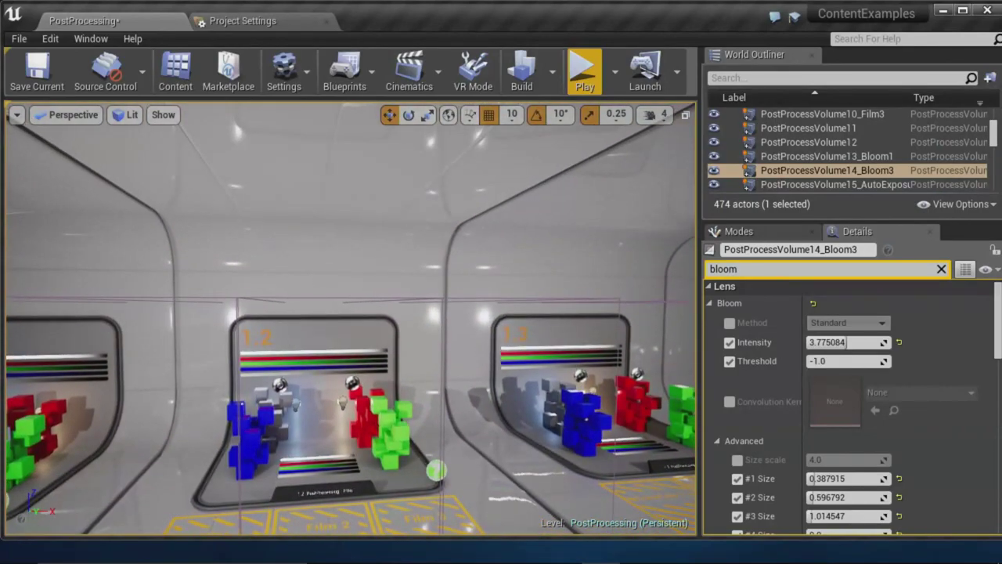
{"action": "left_click", "coordinate": [436, 469]}
{"action": "left_click", "coordinate": [769, 270]}
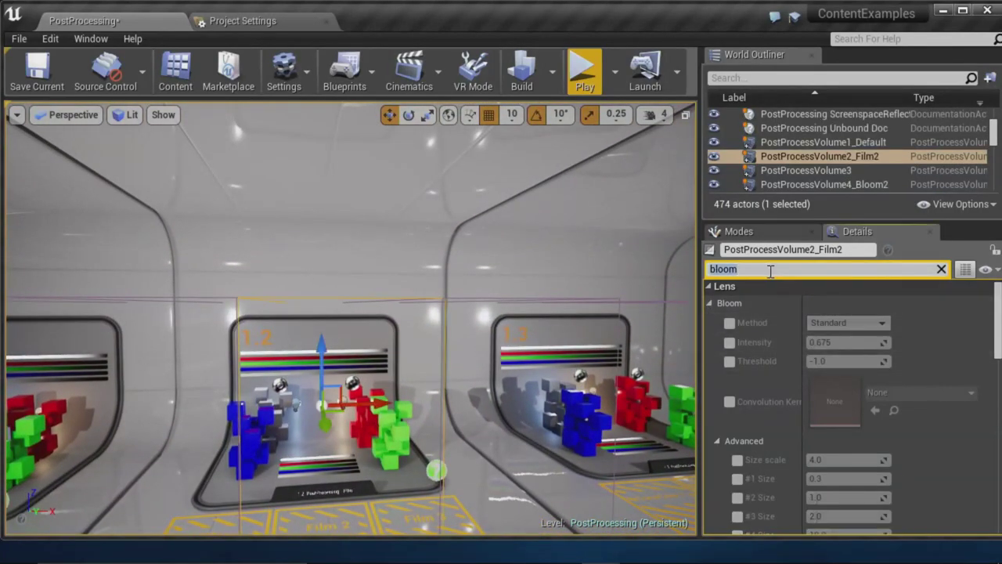
{"action": "key", "text": "BackSpace"}
{"action": "scroll", "coordinate": [856, 373], "scroll_direction": "down", "scroll_amount": 1}
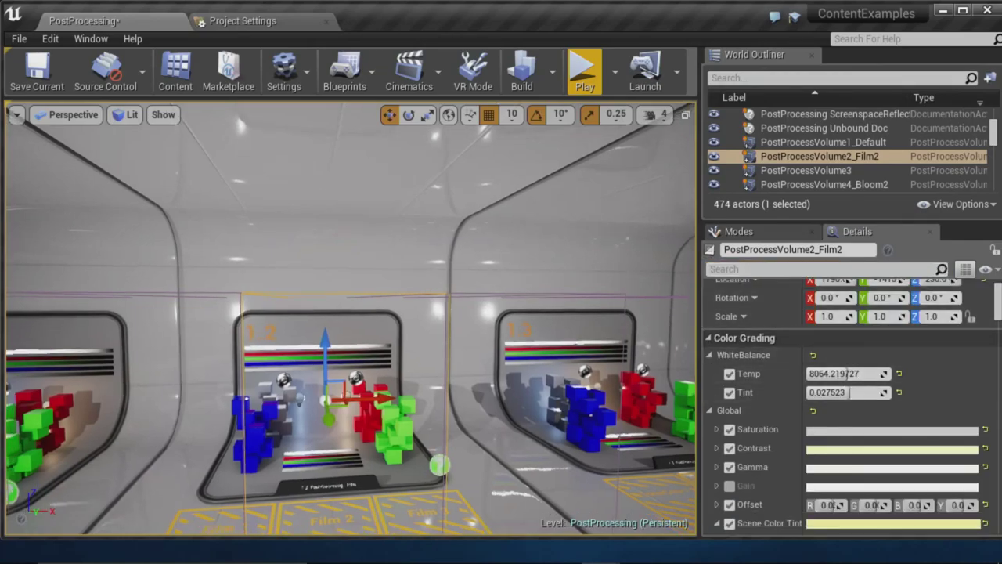
Bring the volume's Color Grading settings into view and widen the area that shows its properties
{"action": "right_click_drag", "start_coordinate": [350, 317], "coordinate": [360, 438]}
{"action": "scroll", "coordinate": [828, 390], "scroll_direction": "down", "scroll_amount": 4}
{"action": "scroll", "coordinate": [822, 389], "scroll_direction": "up", "scroll_amount": 3}
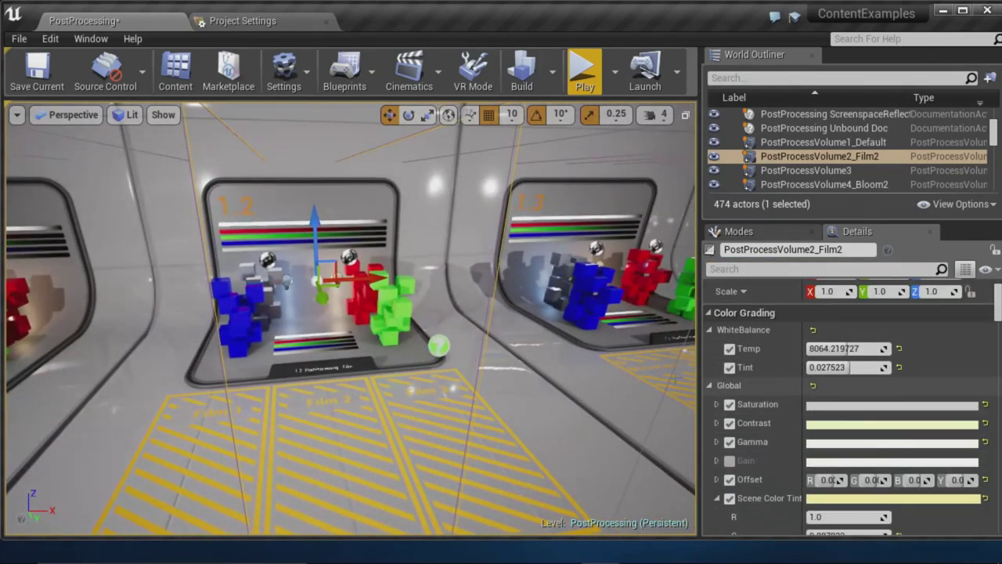
{"action": "left_click_drag", "start_coordinate": [703, 278], "coordinate": [656, 276]}
Examine how the colour grading changes while moving into and across the Film 2 volume at station 1.2
{"action": "right_click_drag", "start_coordinate": [350, 317], "coordinate": [278, 291]}
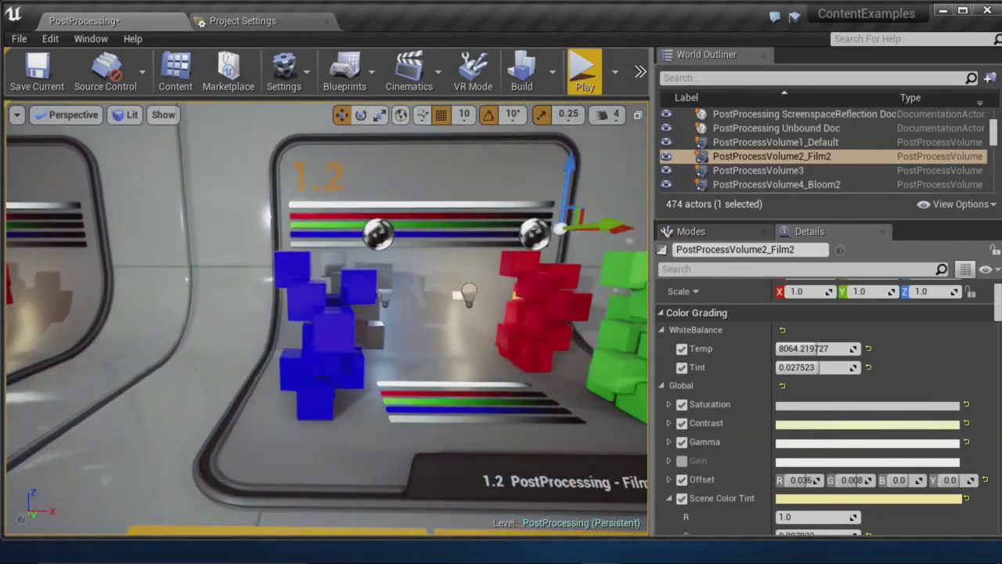
{"action": "key", "text": "d"}
{"action": "key", "text": "a"}
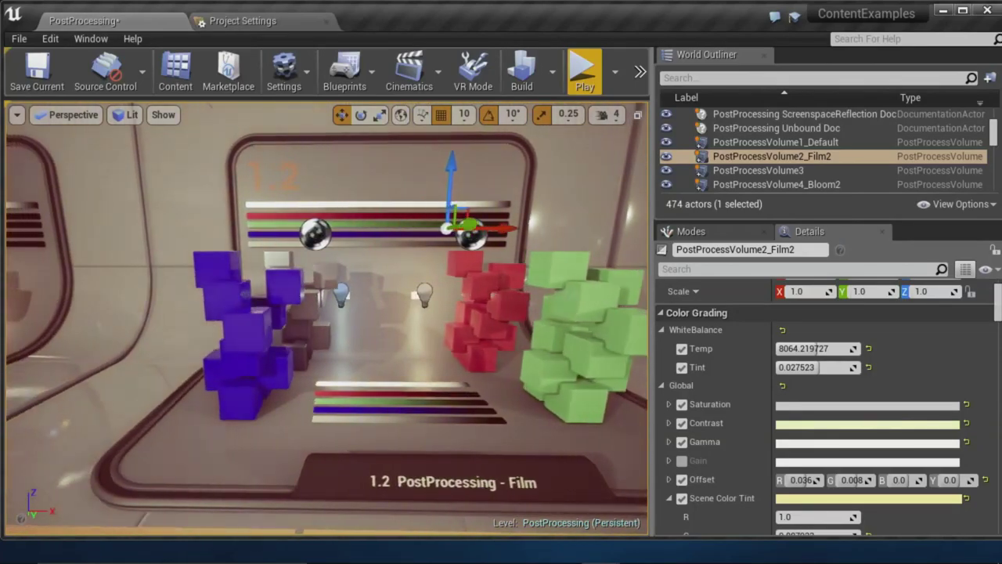
{"action": "key", "text": "d"}
{"action": "key", "text": "a"}
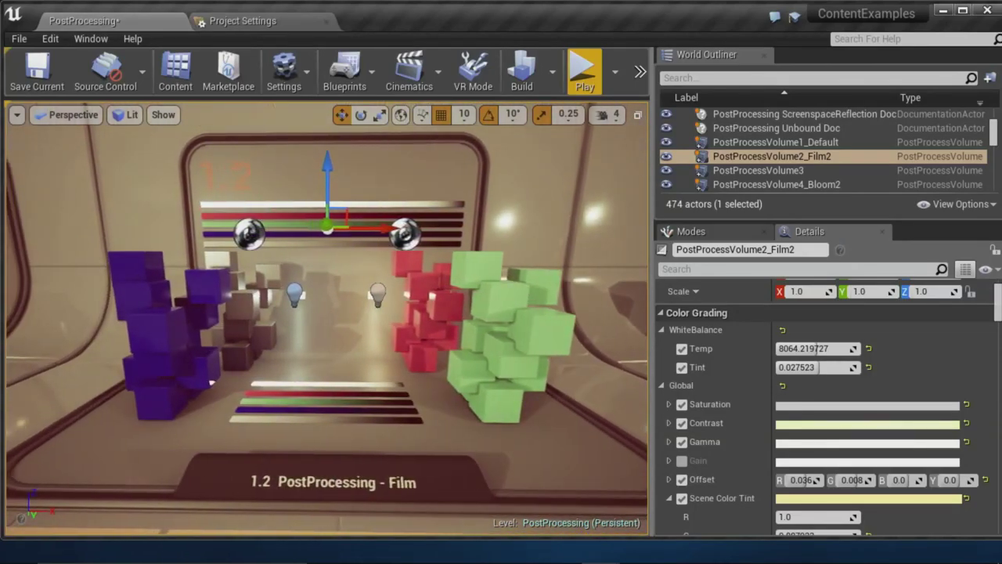
{"action": "key", "text": "d"}
{"action": "key", "text": "a"}
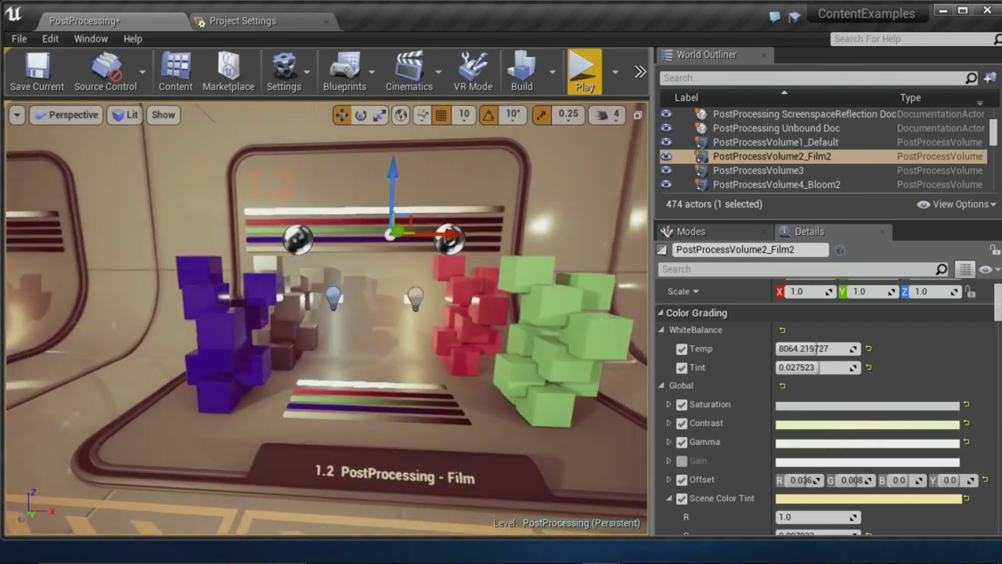
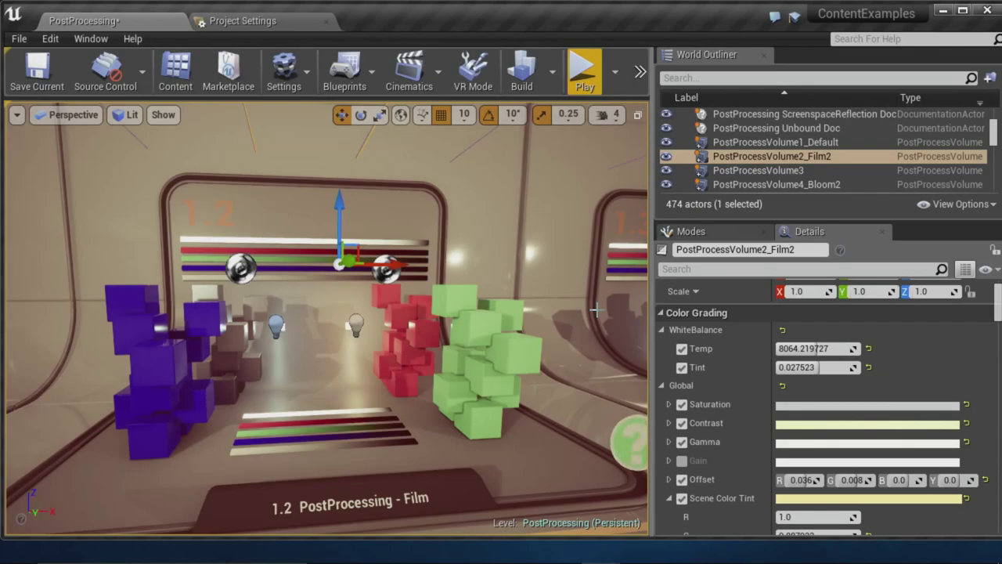
Select the Film 3 post process volume next to the Film 2 volume at station 1.2
{"action": "left_click_drag", "start_coordinate": [487, 375], "coordinate": [488, 485]}
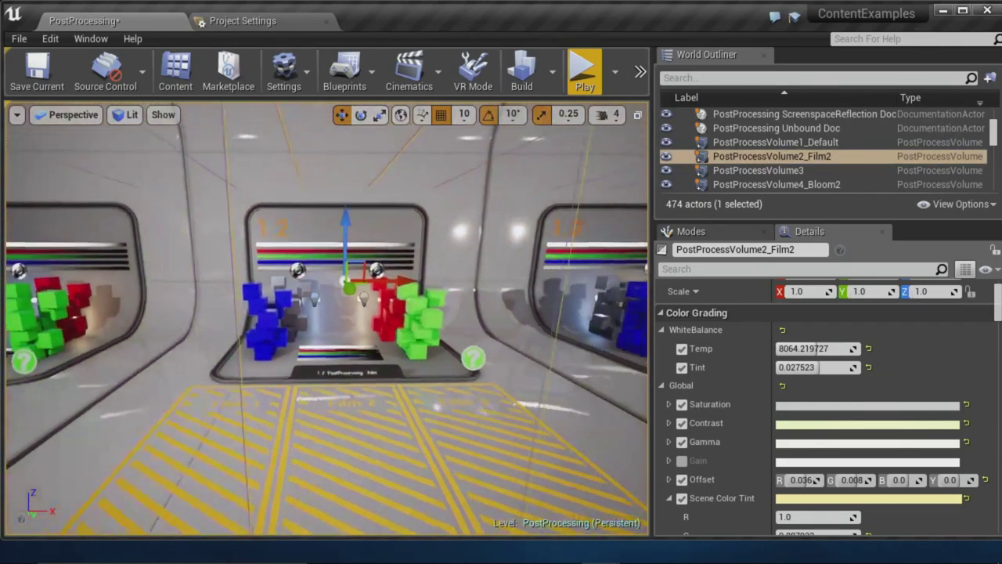
{"action": "right_click_drag", "start_coordinate": [360, 227], "coordinate": [437, 164]}
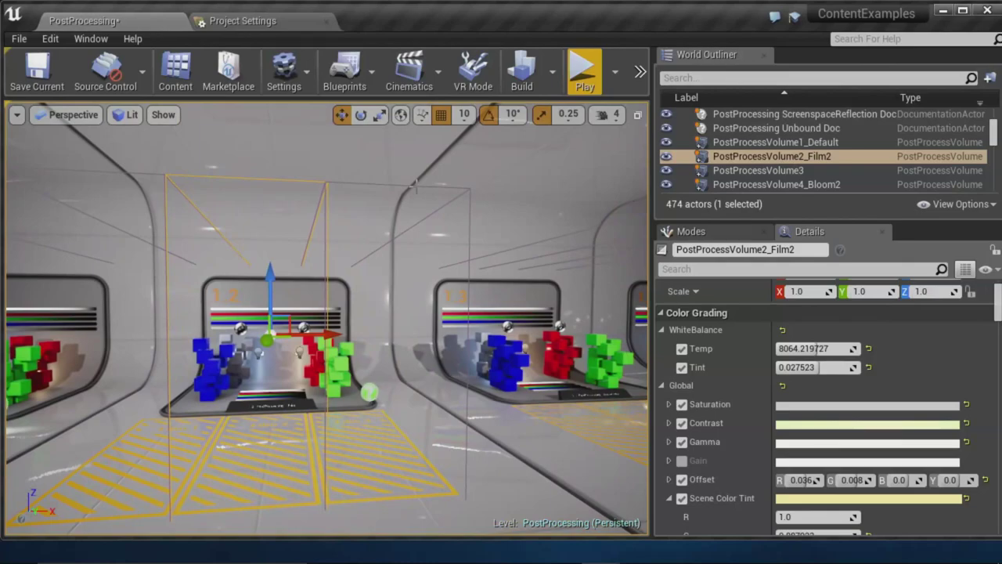
{"action": "left_click", "coordinate": [416, 184]}
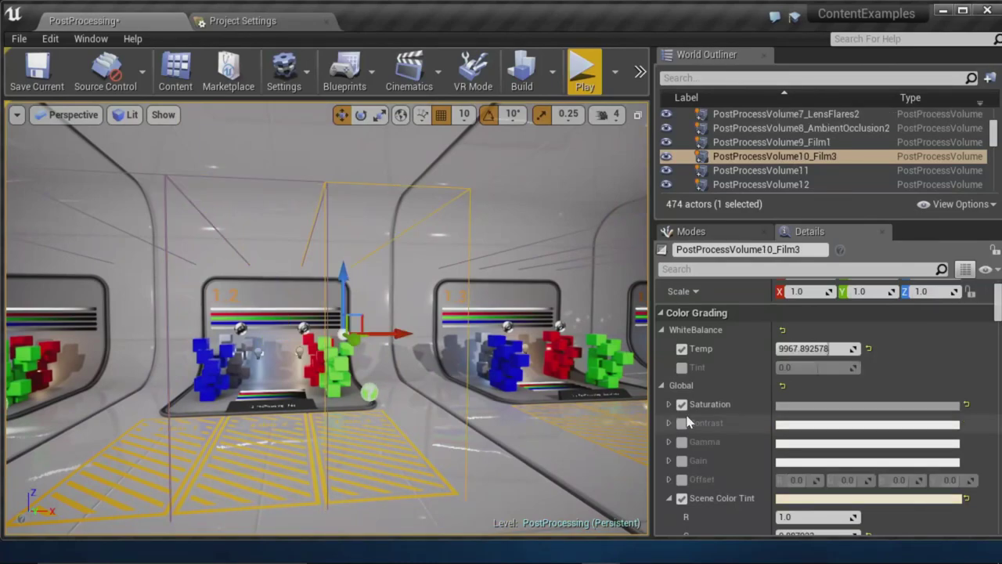
Bring the Film 3 volume's shadows Contrast wheel into view and widen the properties area and its label column
{"action": "scroll", "coordinate": [754, 391], "scroll_direction": "down", "scroll_amount": 3}
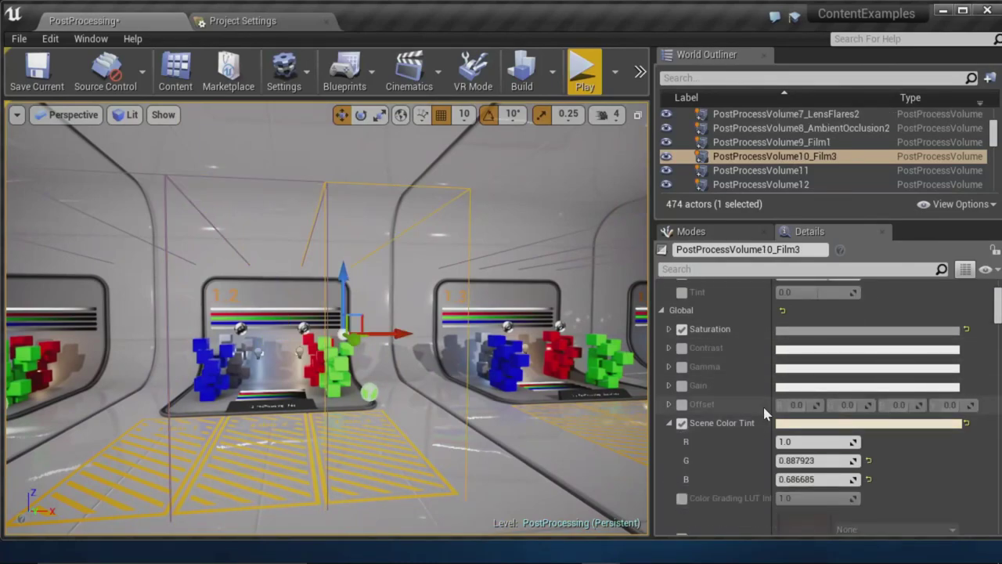
{"action": "scroll", "coordinate": [757, 420], "scroll_direction": "down", "scroll_amount": 5}
{"action": "scroll", "coordinate": [758, 421], "scroll_direction": "down", "scroll_amount": 9}
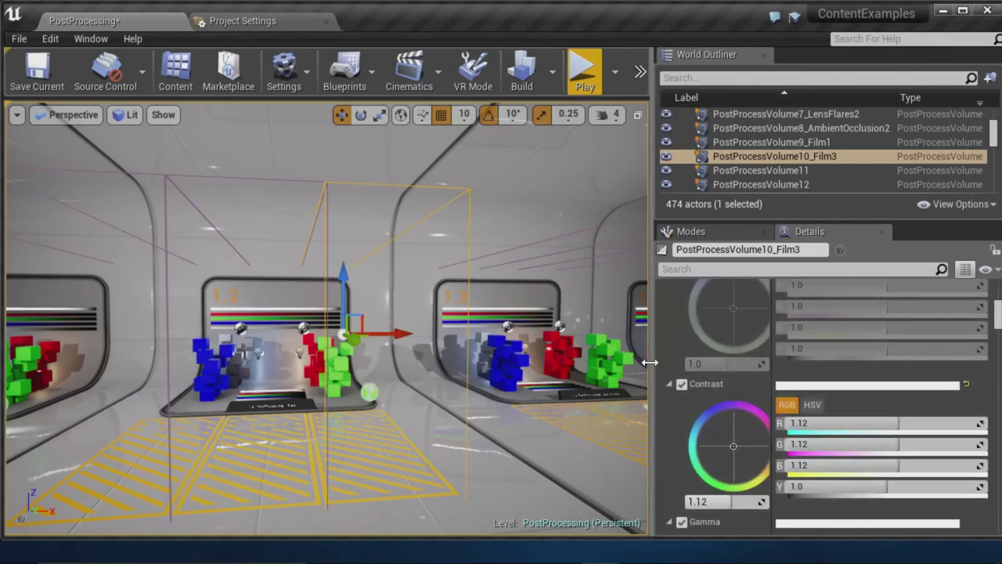
{"action": "left_click_drag", "start_coordinate": [647, 364], "coordinate": [597, 364]}
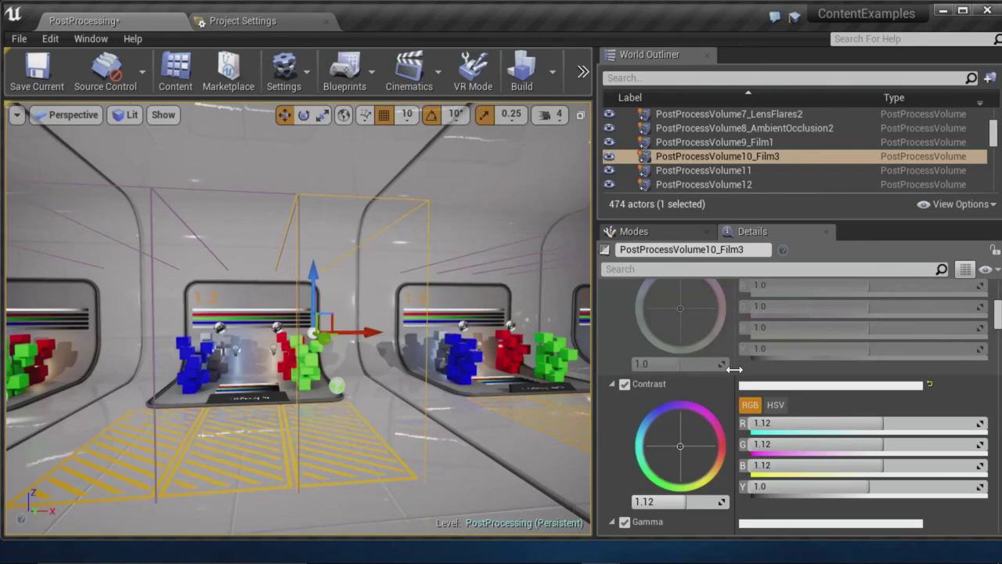
{"action": "left_click_drag", "start_coordinate": [735, 368], "coordinate": [760, 369]}
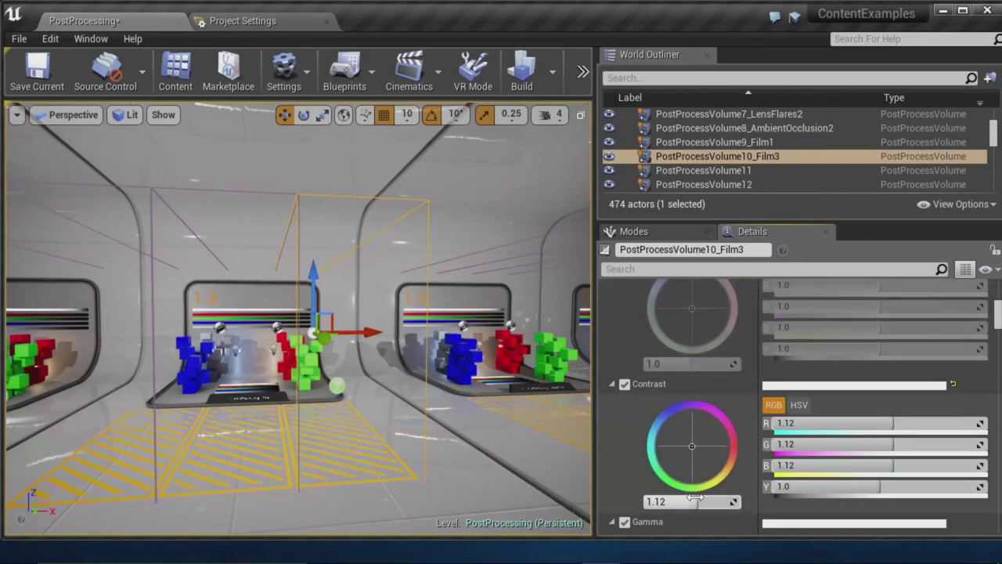
Lower the Film 3 volume's shadows Contrast to 1.01 while viewing from inside it, and shift the contrast colour towards blue and adjust its strength
{"action": "left_click_drag", "start_coordinate": [697, 501], "coordinate": [709, 501]}
{"action": "key", "text": "w"}
{"action": "mouse_move", "coordinate": [329, 336]}
{"action": "right_mouse_down"}
{"action": "mouse_move", "coordinate": [368, 350]}
{"action": "mouse_move", "coordinate": [353, 329]}
{"action": "mouse_move", "coordinate": [341, 349]}
{"action": "right_mouse_up"}
{"action": "key", "text": "w"}
{"action": "key", "text": "s"}
{"action": "key", "text": "w"}
{"action": "mouse_move", "coordinate": [699, 502]}
{"action": "left_mouse_down"}
{"action": "mouse_move", "coordinate": [741, 502]}
{"action": "mouse_move", "coordinate": [644, 502]}
{"action": "mouse_move", "coordinate": [701, 501]}
{"action": "left_mouse_up"}
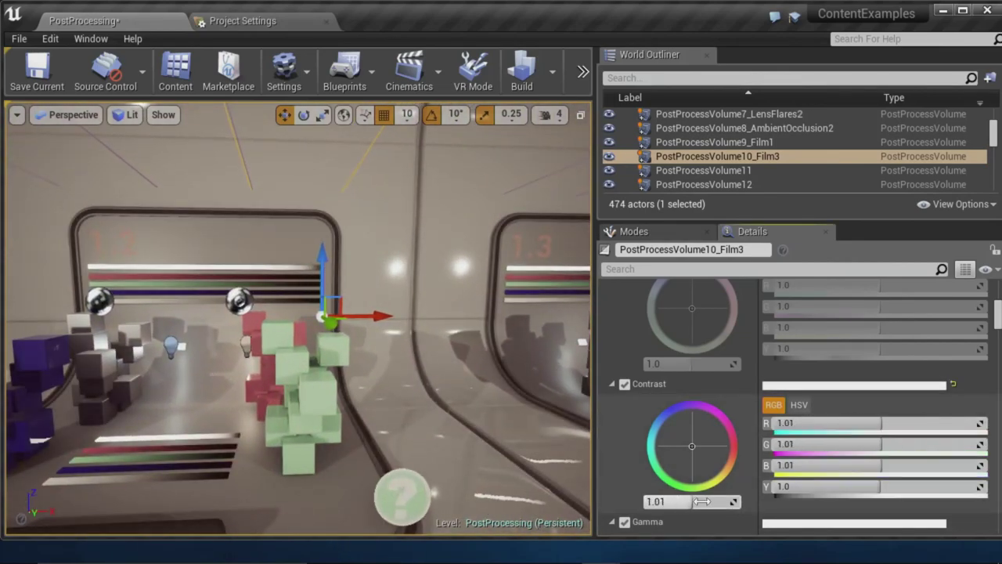
{"action": "left_click_drag", "start_coordinate": [692, 452], "coordinate": [672, 425]}
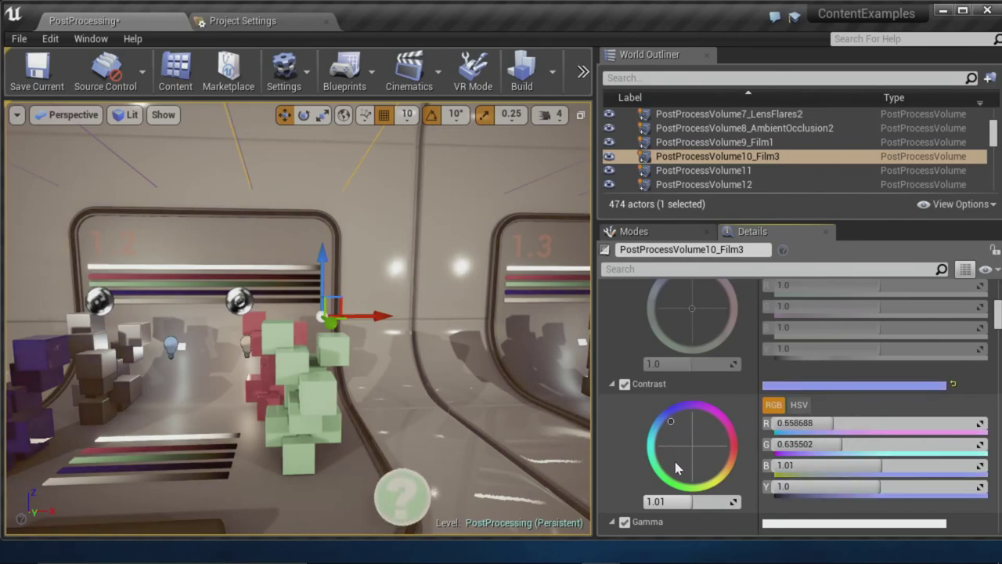
{"action": "left_click_drag", "start_coordinate": [672, 502], "coordinate": [728, 502]}
Examine the Midtones, Highlights and Tonemapper settings of the Film 3 volume and compare the look across the neighbouring Film volumes
{"action": "scroll", "coordinate": [677, 453], "scroll_direction": "down", "scroll_amount": 2}
{"action": "scroll", "coordinate": [677, 452], "scroll_direction": "down", "scroll_amount": 10}
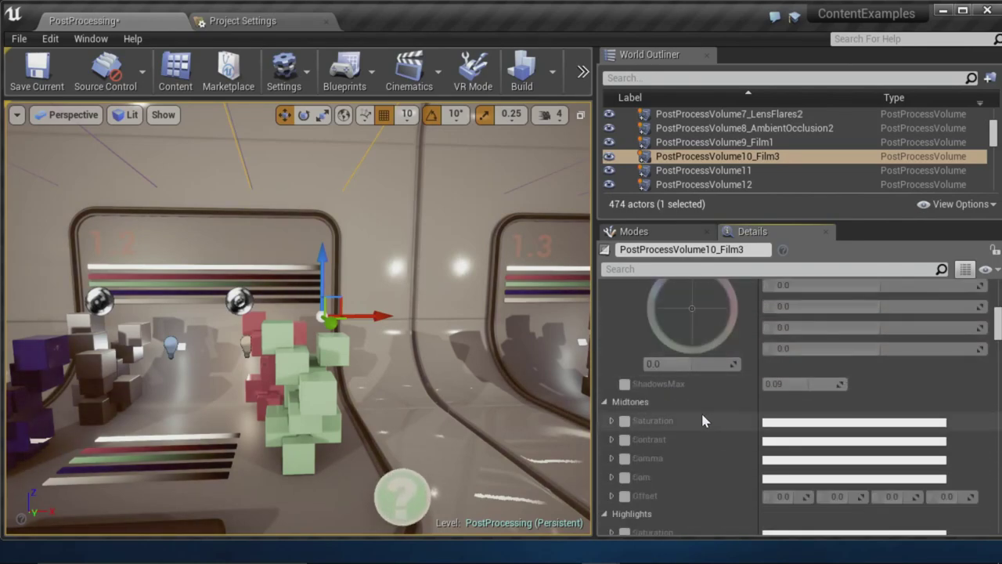
{"action": "scroll", "coordinate": [692, 407], "scroll_direction": "up", "scroll_amount": 2}
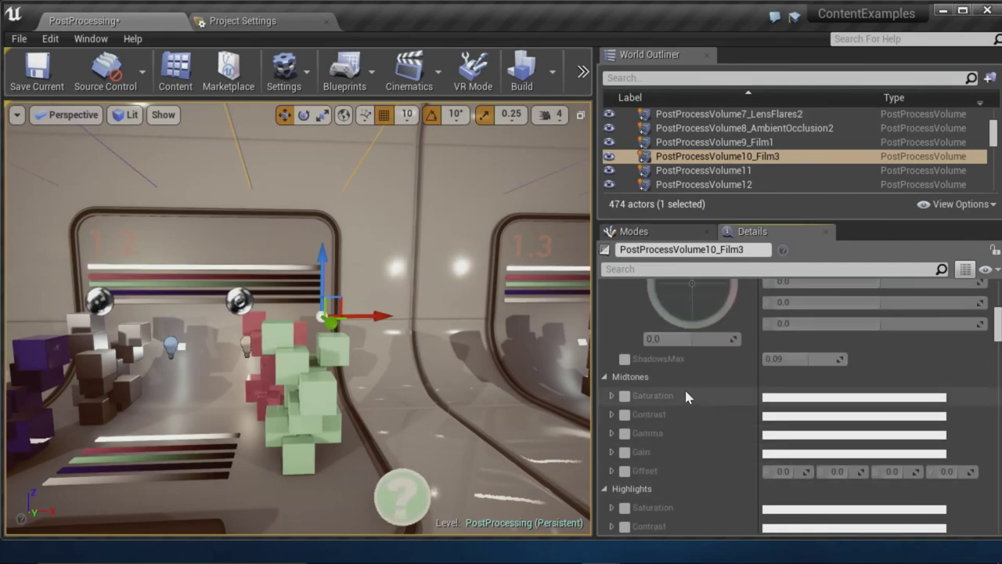
{"action": "scroll", "coordinate": [686, 398], "scroll_direction": "down", "scroll_amount": 5}
{"action": "scroll", "coordinate": [685, 394], "scroll_direction": "down", "scroll_amount": 1}
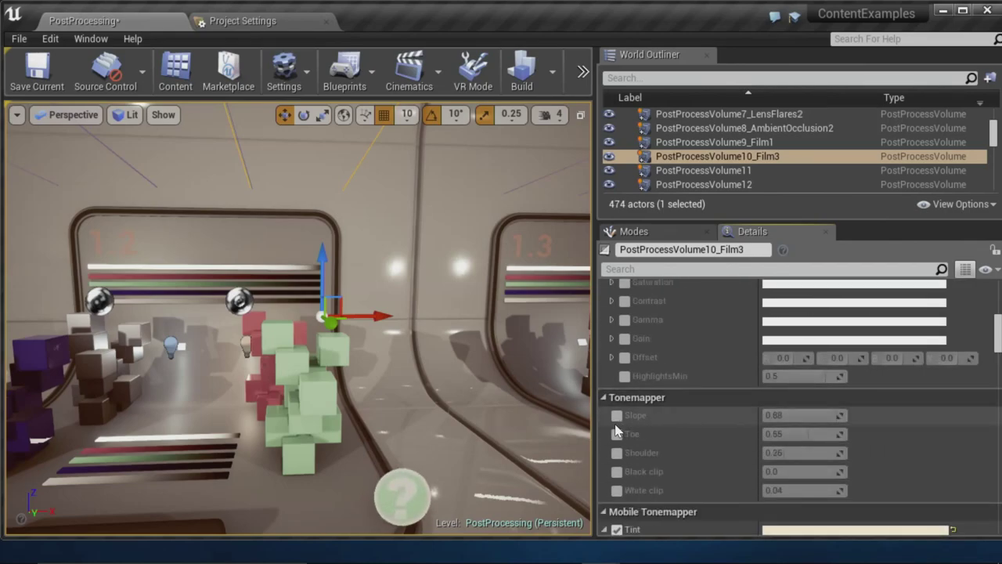
{"action": "scroll", "coordinate": [632, 446], "scroll_direction": "down", "scroll_amount": 2}
{"action": "scroll", "coordinate": [631, 446], "scroll_direction": "down", "scroll_amount": 1}
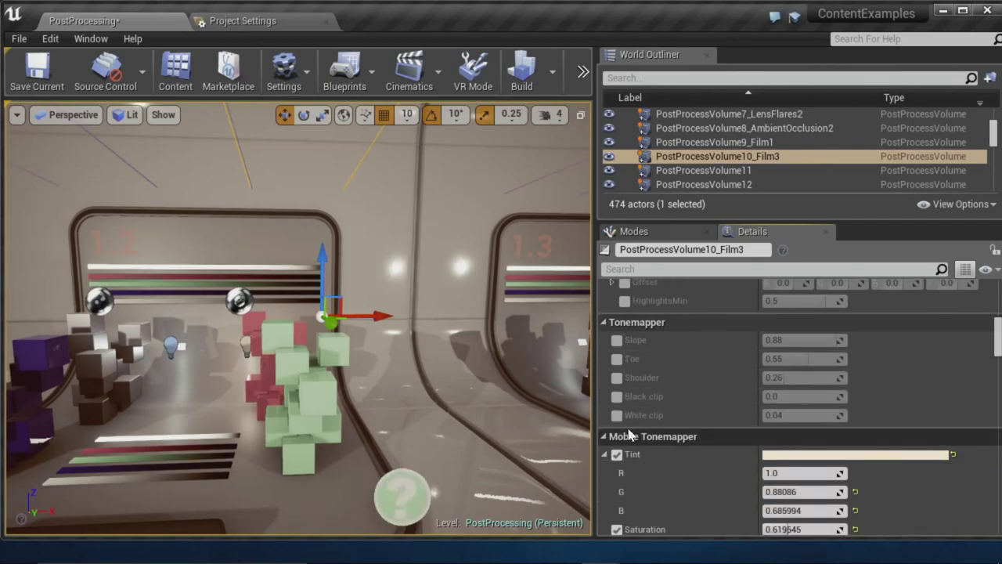
{"action": "right_click_drag", "start_coordinate": [298, 318], "coordinate": [169, 318]}
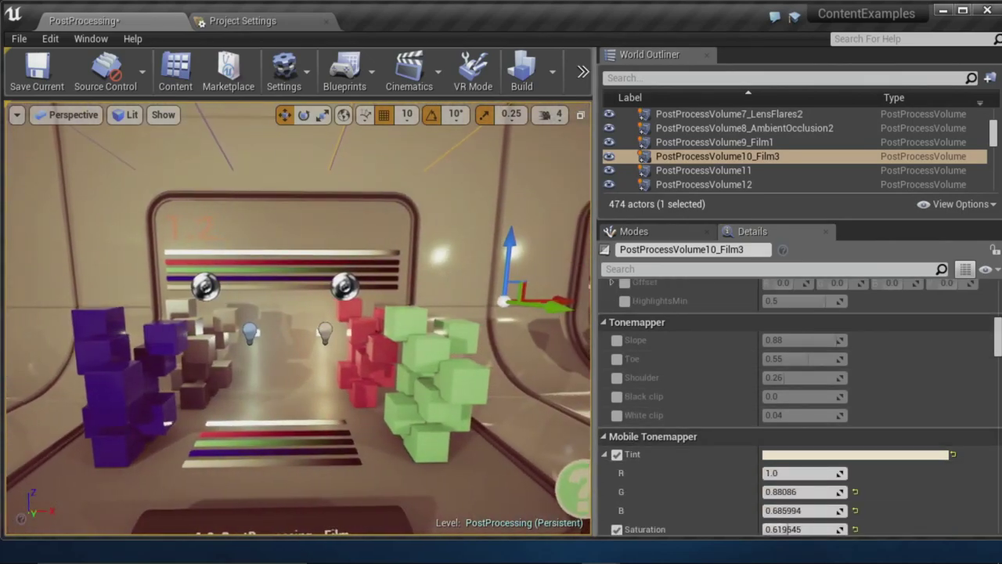
{"action": "scroll", "coordinate": [631, 382], "scroll_direction": "up", "scroll_amount": 1}
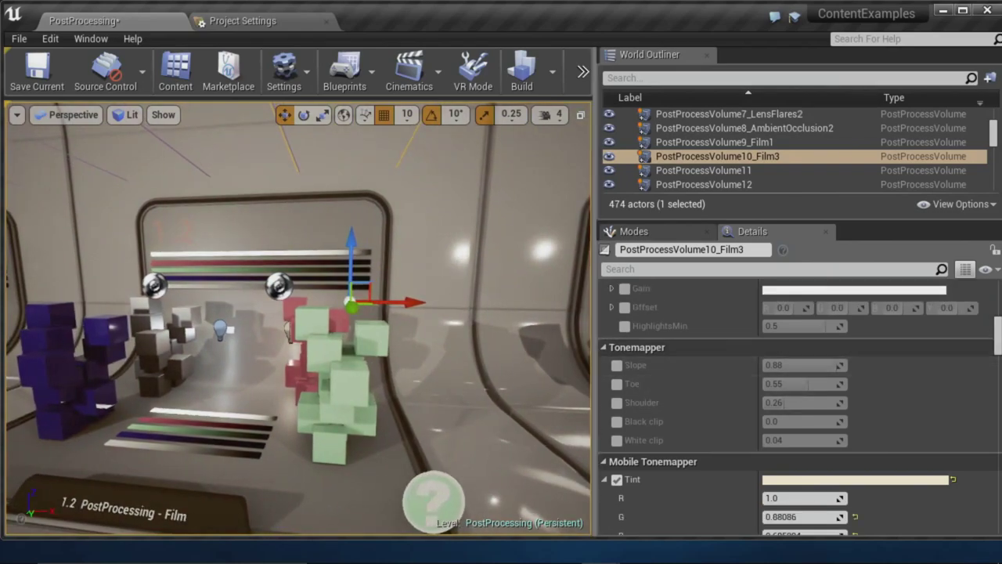
{"action": "right_click_drag", "start_coordinate": [461, 401], "coordinate": [505, 402]}
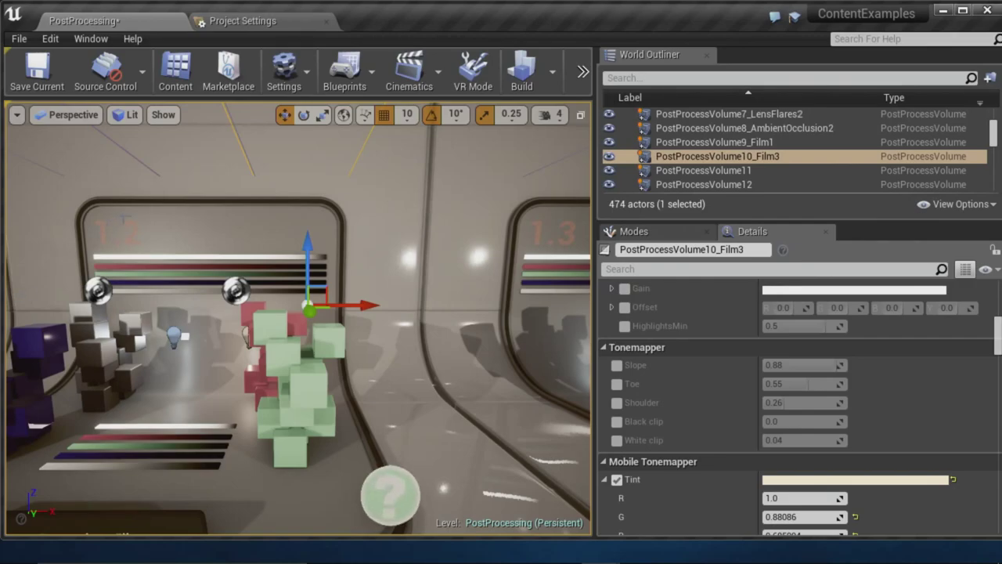
Try turning the Tonemapper's Slope and Toe overrides on and off again
{"action": "left_click", "coordinate": [617, 366]}
{"action": "left_click", "coordinate": [617, 383]}
{"action": "left_click", "coordinate": [617, 365]}
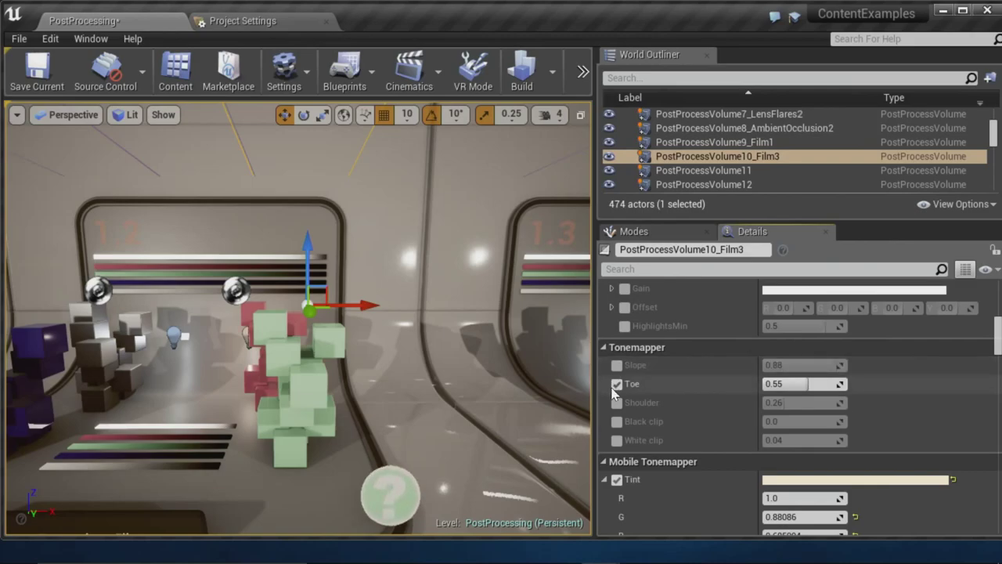
{"action": "left_click", "coordinate": [617, 384]}
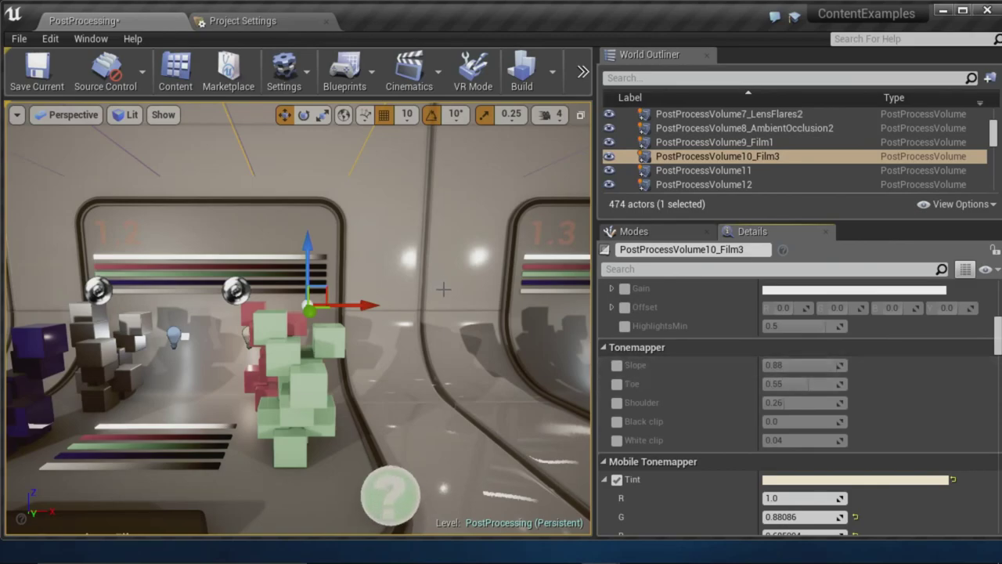
Examine the Film 3 volume's Mobile Tonemapper settings, including the advanced Tint Shadow and Channel Mixer values
{"action": "right_click_drag", "start_coordinate": [430, 278], "coordinate": [415, 333]}
{"action": "key", "text": "s"}
{"action": "scroll", "coordinate": [703, 420], "scroll_direction": "down", "scroll_amount": 5}
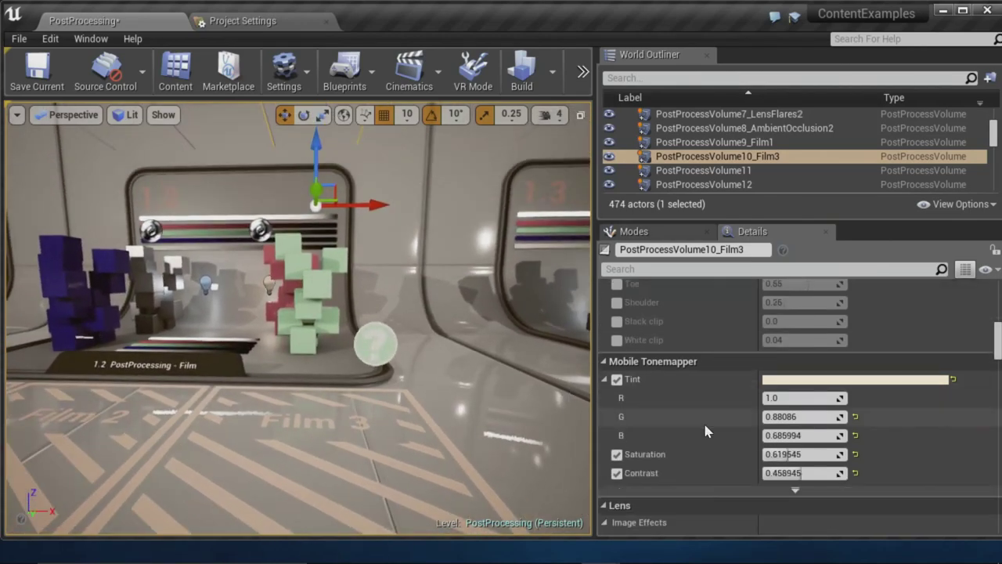
{"action": "middle_click_drag", "start_coordinate": [479, 421], "coordinate": [462, 300]}
{"action": "scroll", "coordinate": [769, 379], "scroll_direction": "up", "scroll_amount": 1}
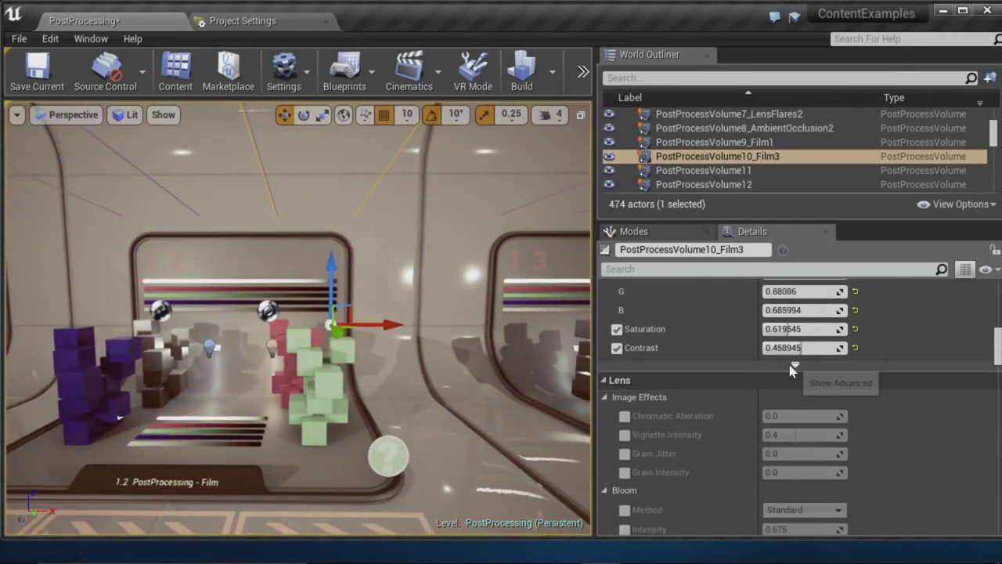
{"action": "left_click", "coordinate": [793, 366]}
{"action": "scroll", "coordinate": [797, 376], "scroll_direction": "down", "scroll_amount": 8}
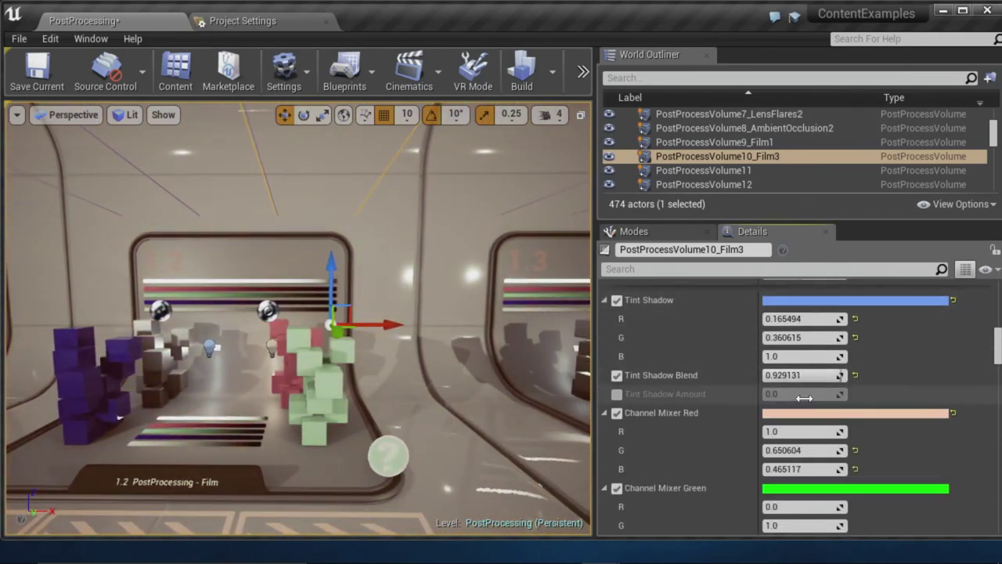
Try the Color Grading LUT override in the Film 3 volume's Global settings, and turn it off again
{"action": "scroll", "coordinate": [800, 406], "scroll_direction": "up", "scroll_amount": 15}
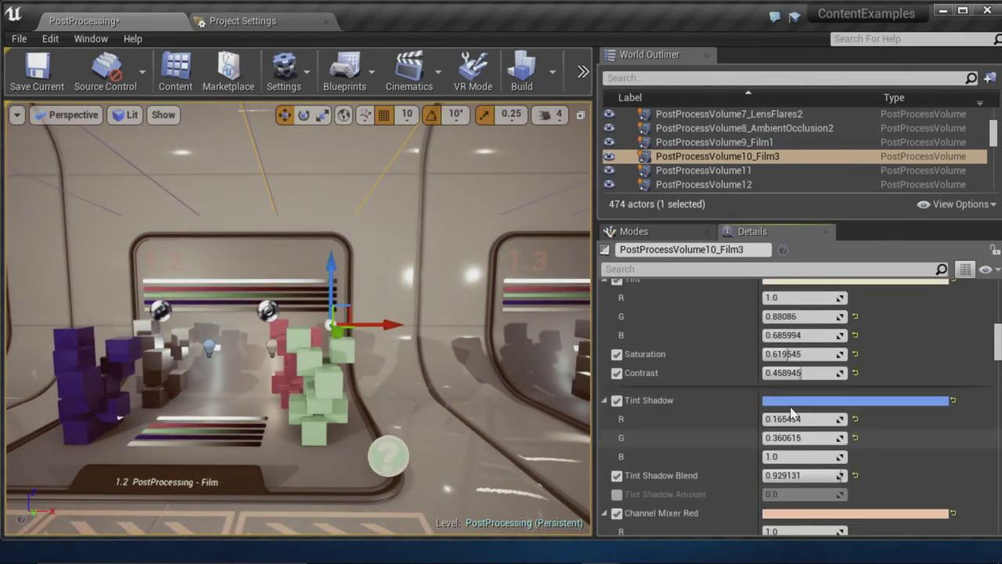
{"action": "scroll", "coordinate": [785, 415], "scroll_direction": "up", "scroll_amount": 8}
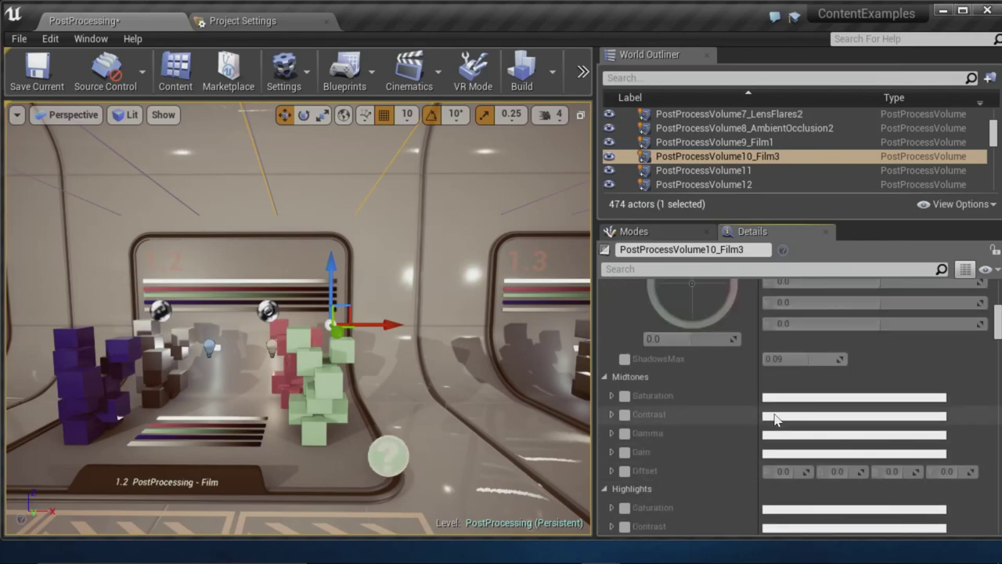
{"action": "scroll", "coordinate": [758, 424], "scroll_direction": "up", "scroll_amount": 6}
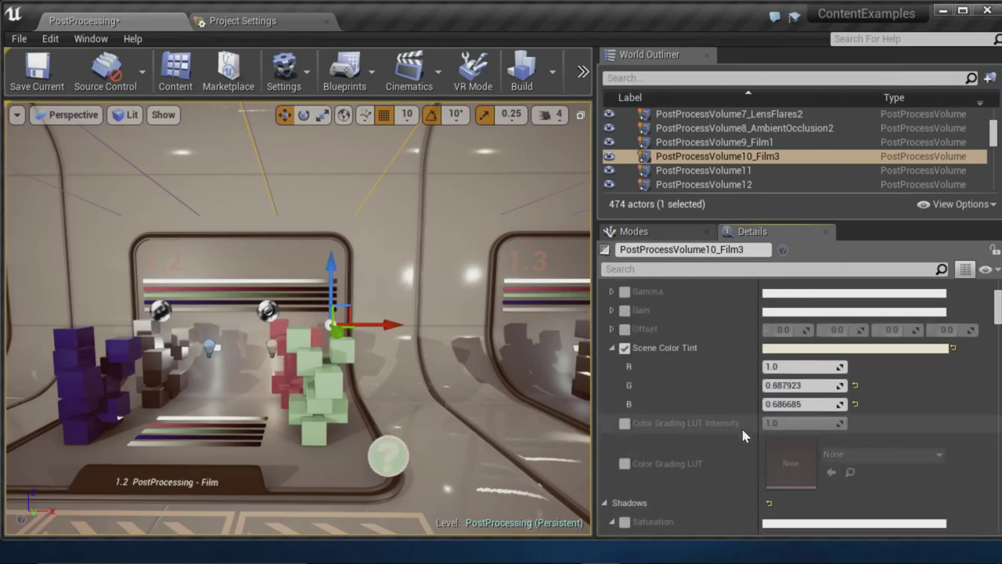
{"action": "left_click", "coordinate": [625, 464]}
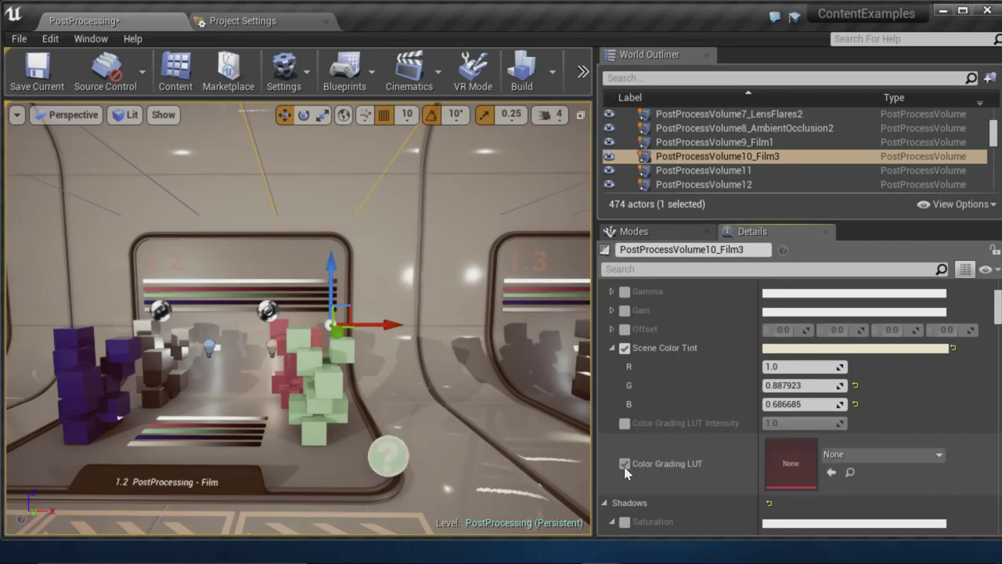
{"action": "left_click", "coordinate": [625, 464]}
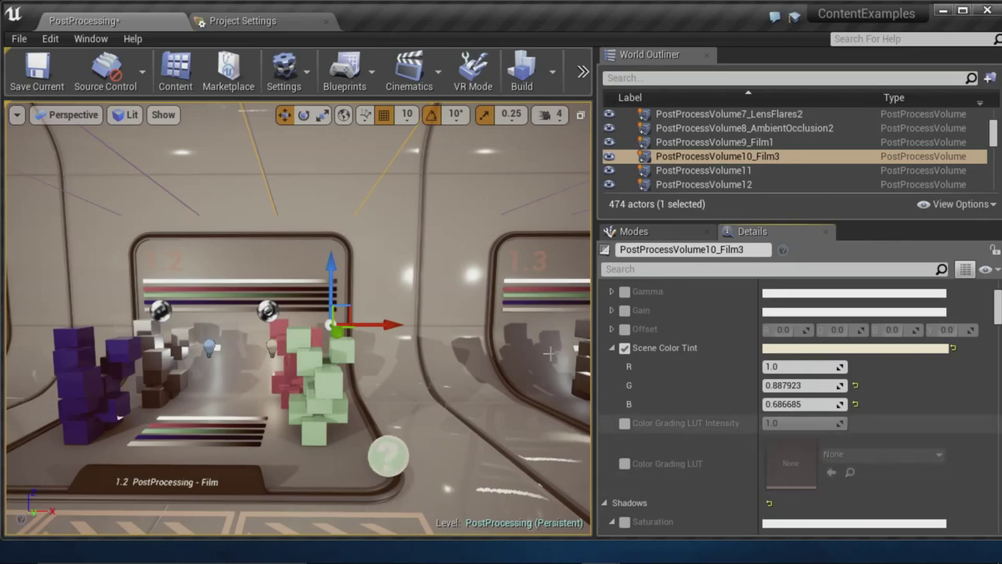
Switch to the PostProcessing project's editor and select the volume around the Post Process Blendable display
{"action": "left_click", "coordinate": [942, 11]}
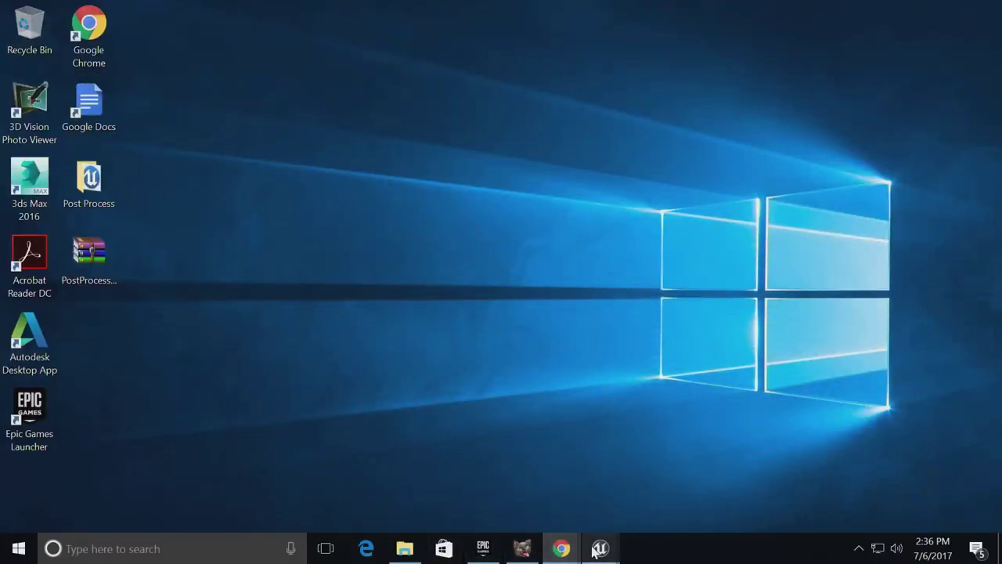
{"action": "mouse_move", "coordinate": [600, 550]}
{"action": "left_click", "coordinate": [643, 510]}
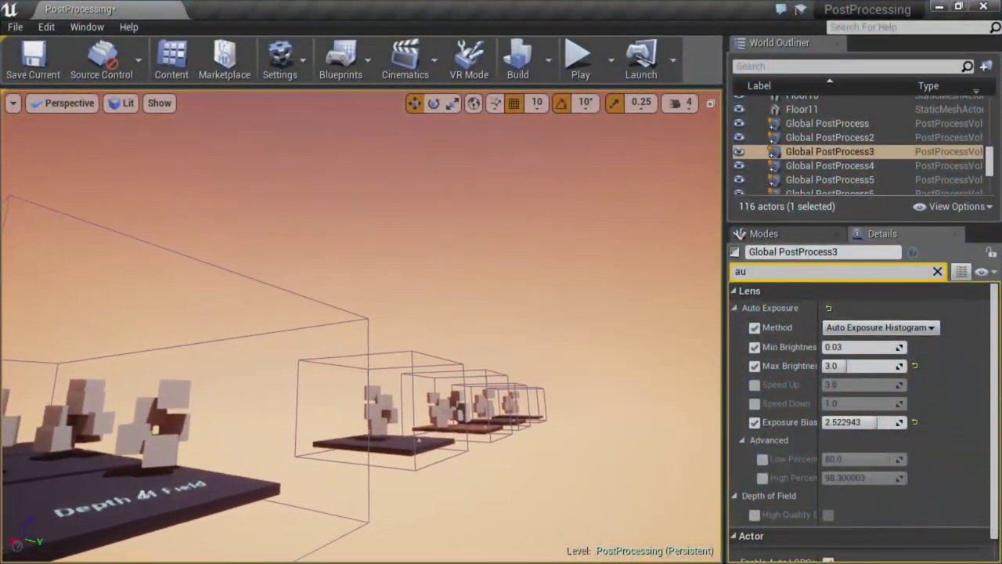
{"action": "right_click_drag", "start_coordinate": [360, 326], "coordinate": [196, 329]}
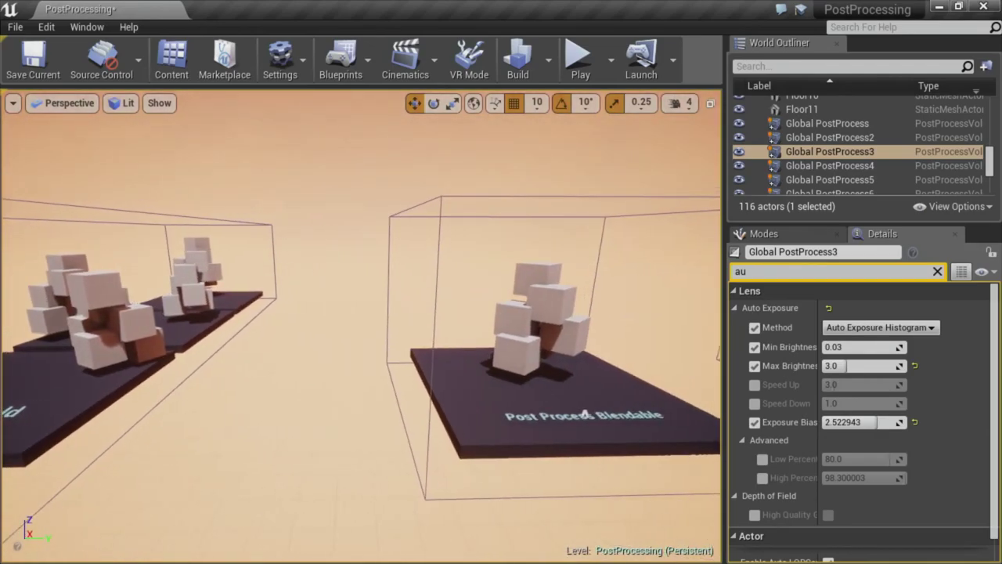
{"action": "mouse_move", "coordinate": [389, 308]}
{"action": "right_mouse_down"}
{"action": "mouse_move", "coordinate": [337, 325]}
{"action": "mouse_move", "coordinate": [390, 308]}
{"action": "right_mouse_up"}
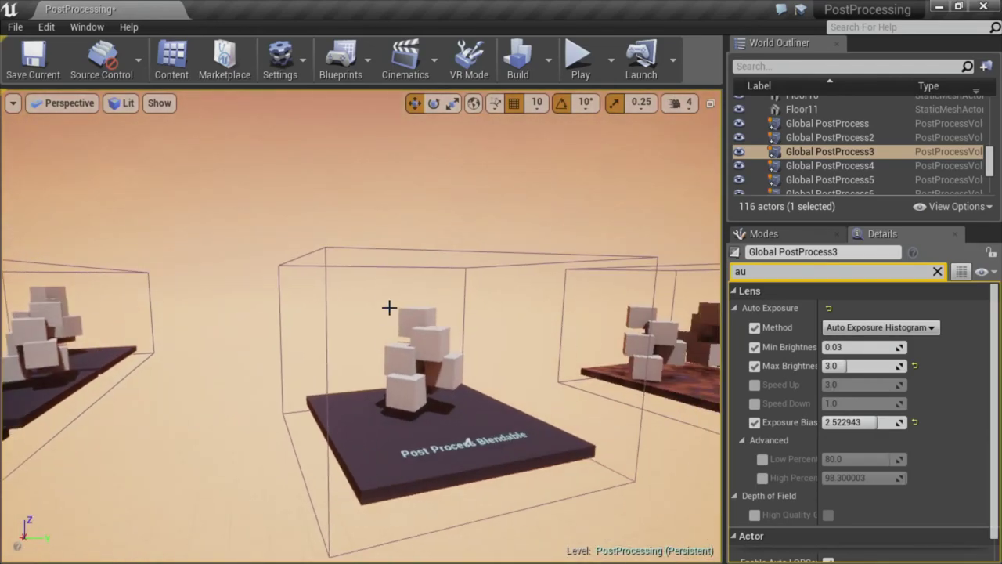
{"action": "left_click", "coordinate": [386, 252]}
{"action": "key", "text": "Up"}
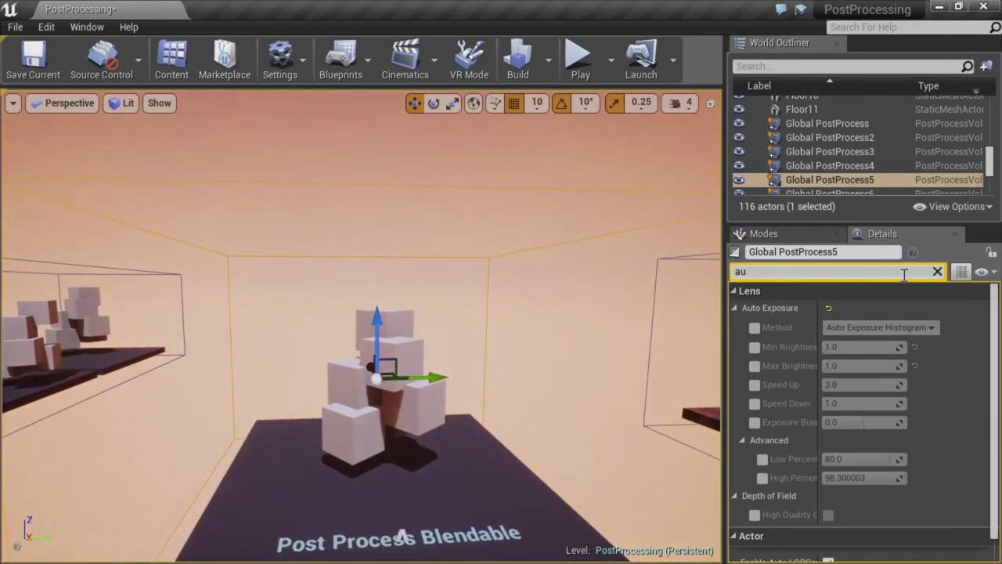
Clear the property filter and enable the Color Grading LUT override on the Post Process Blendable volume
{"action": "left_click", "coordinate": [937, 271]}
{"action": "scroll", "coordinate": [783, 392], "scroll_direction": "down", "scroll_amount": 10}
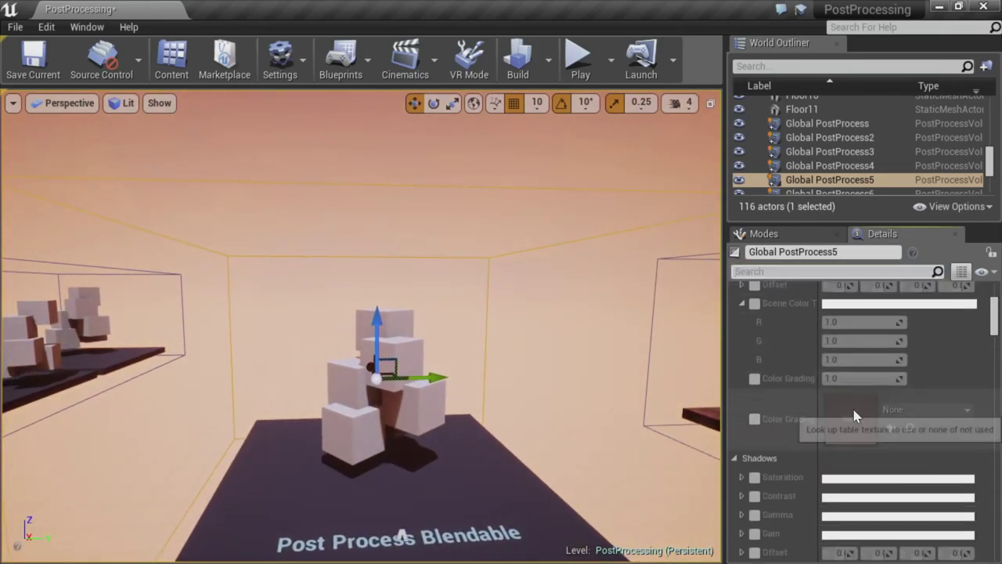
{"action": "left_click", "coordinate": [754, 420]}
Filter the Post Process Blendable volume's properties by "blend"
{"action": "scroll", "coordinate": [744, 423], "scroll_direction": "down", "scroll_amount": 3}
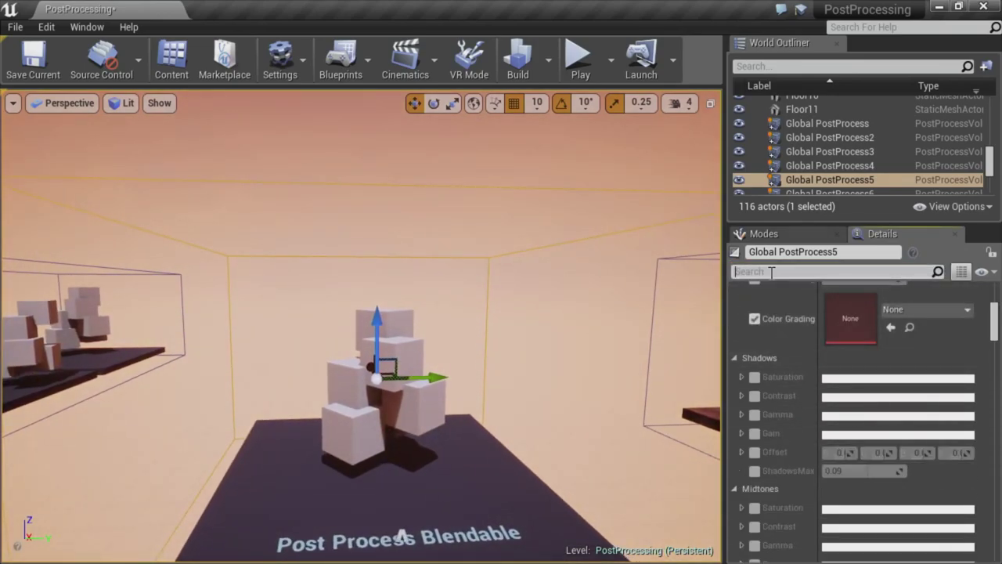
{"action": "type", "text": "belnd"}
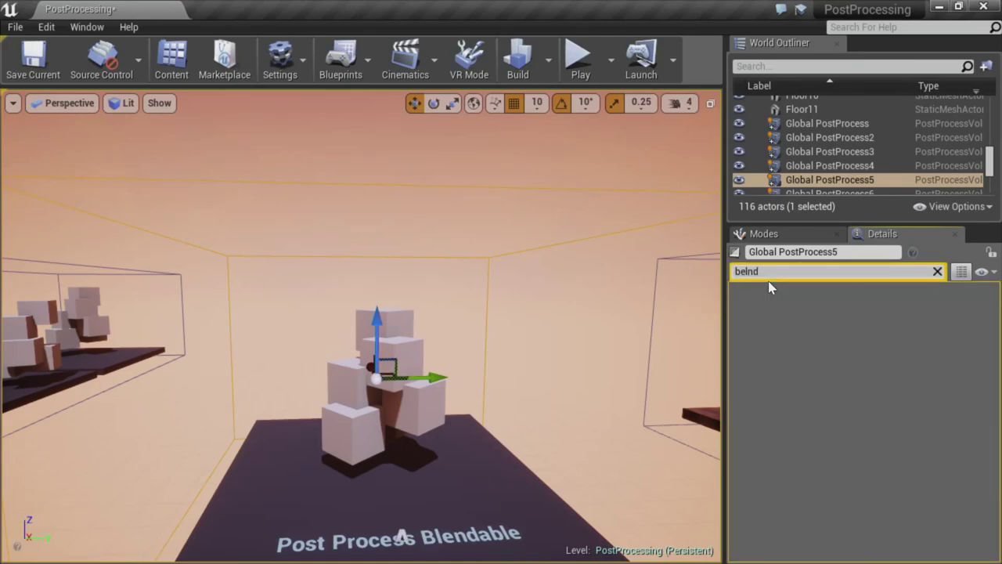
{"action": "key", "text": "BackSpace"}
{"action": "key", "text": "BackSpace"}
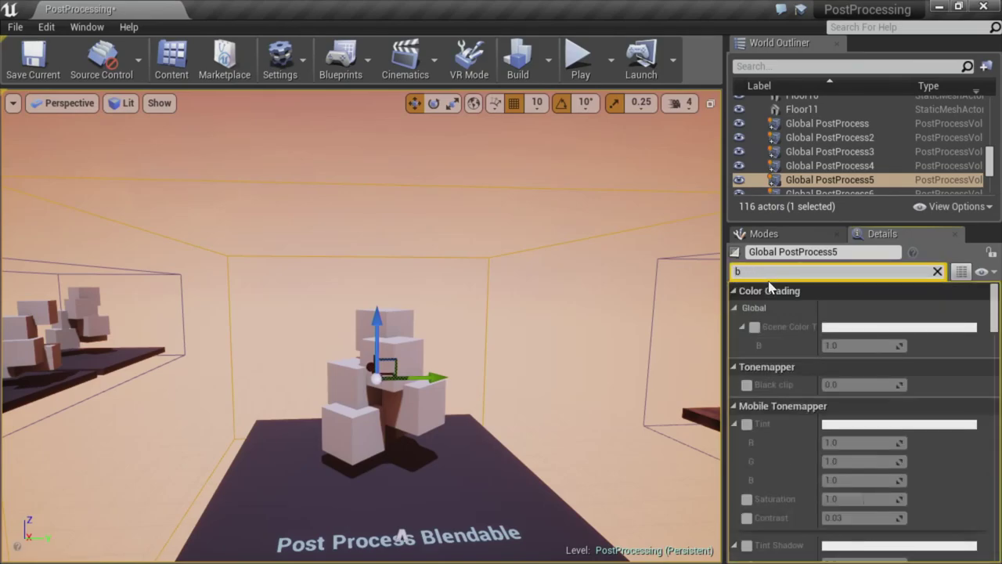
{"action": "type", "text": "lend"}
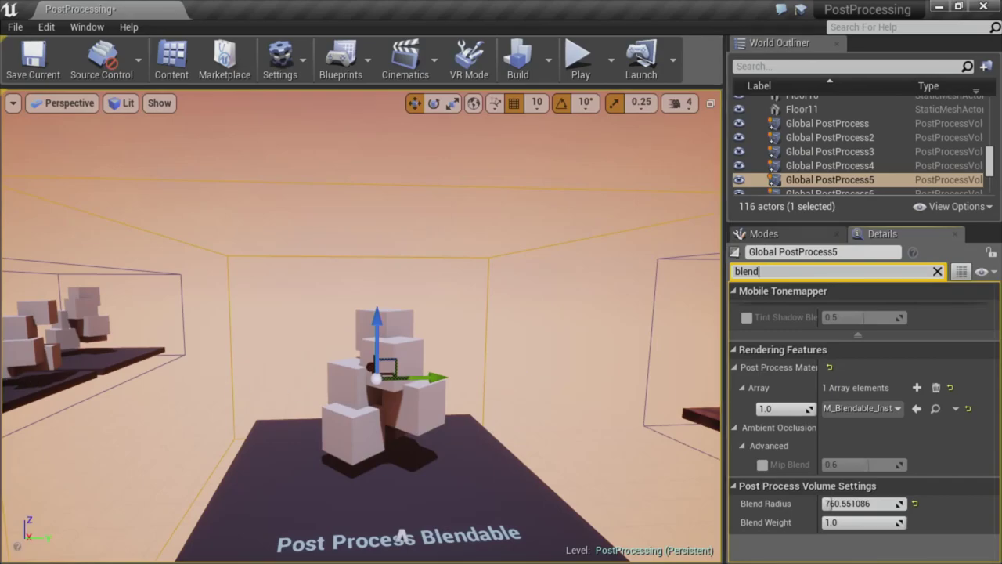
Compare the T_CustomLUT and T_EpicLUT textures in the texture editor, and return to the level
{"action": "key", "text": "alt+Tab"}
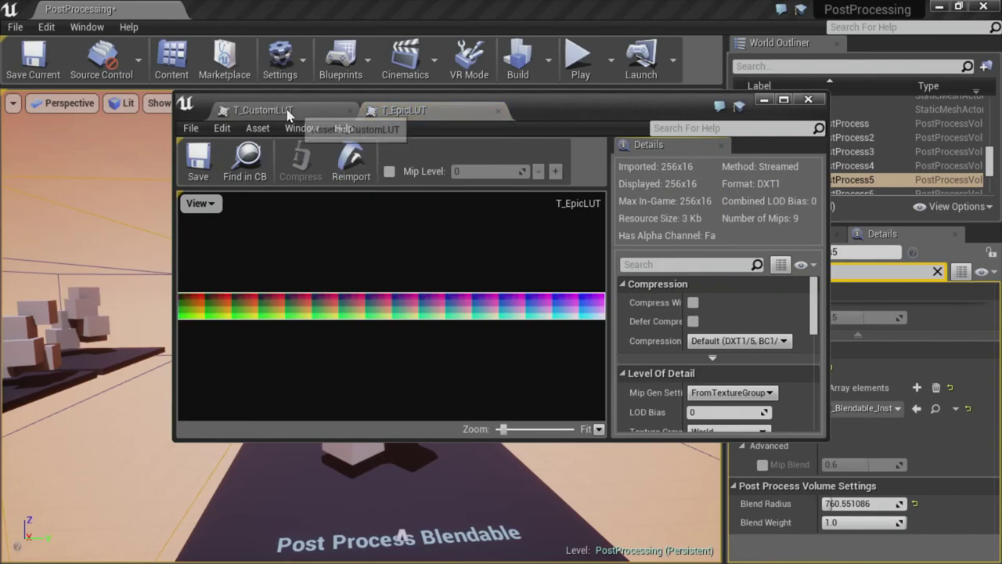
{"action": "left_click", "coordinate": [283, 113]}
{"action": "left_click", "coordinate": [389, 109]}
{"action": "left_click", "coordinate": [295, 114]}
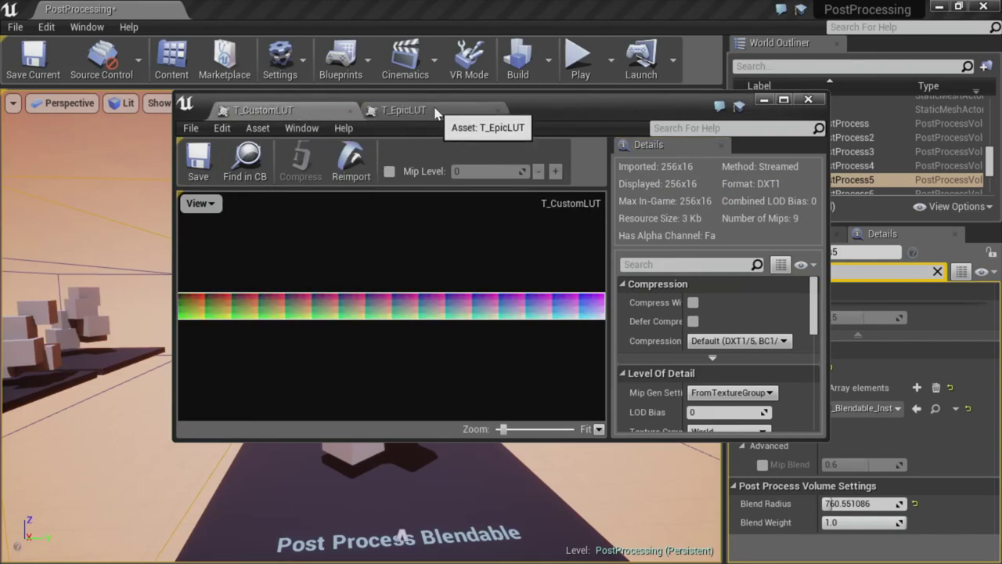
{"action": "left_click", "coordinate": [405, 115]}
{"action": "left_click", "coordinate": [279, 109]}
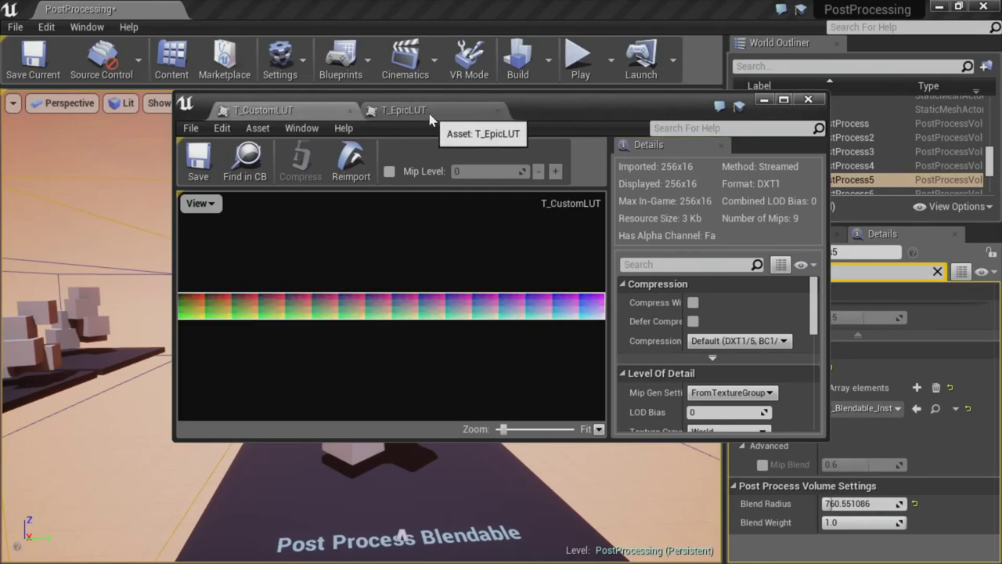
{"action": "left_click", "coordinate": [429, 118]}
{"action": "left_click", "coordinate": [312, 112]}
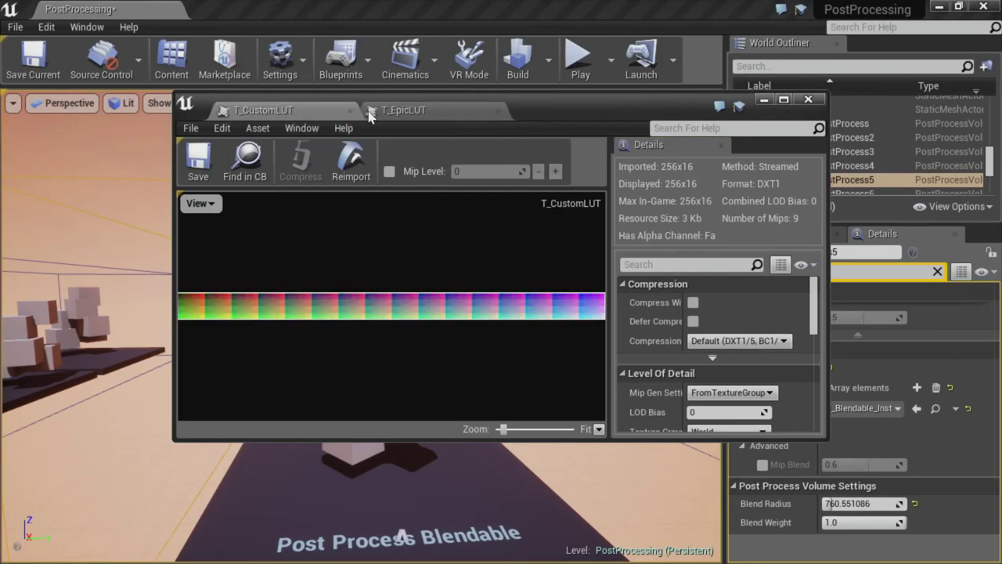
{"action": "left_click_drag", "start_coordinate": [575, 115], "coordinate": [493, 146]}
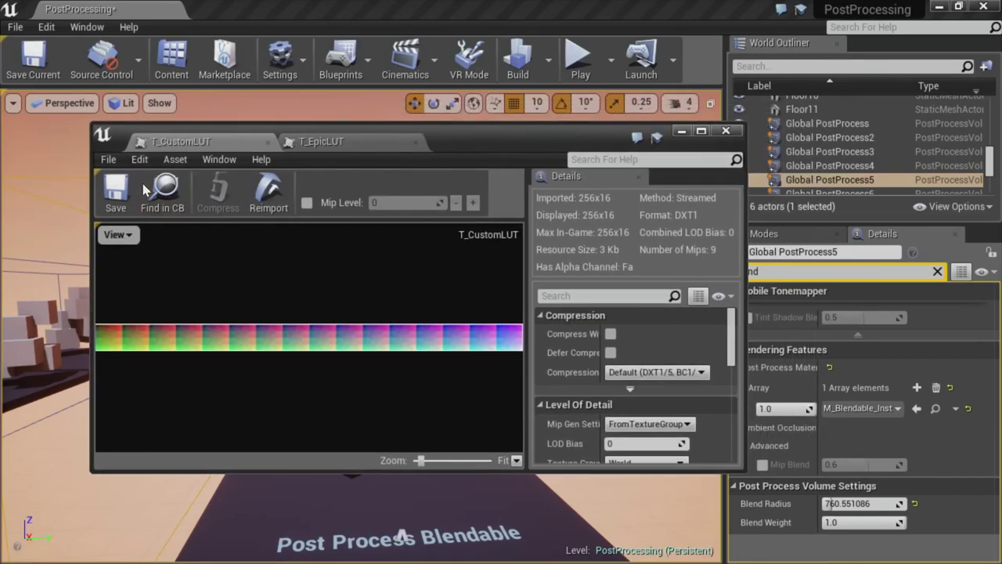
{"action": "left_click", "coordinate": [681, 131]}
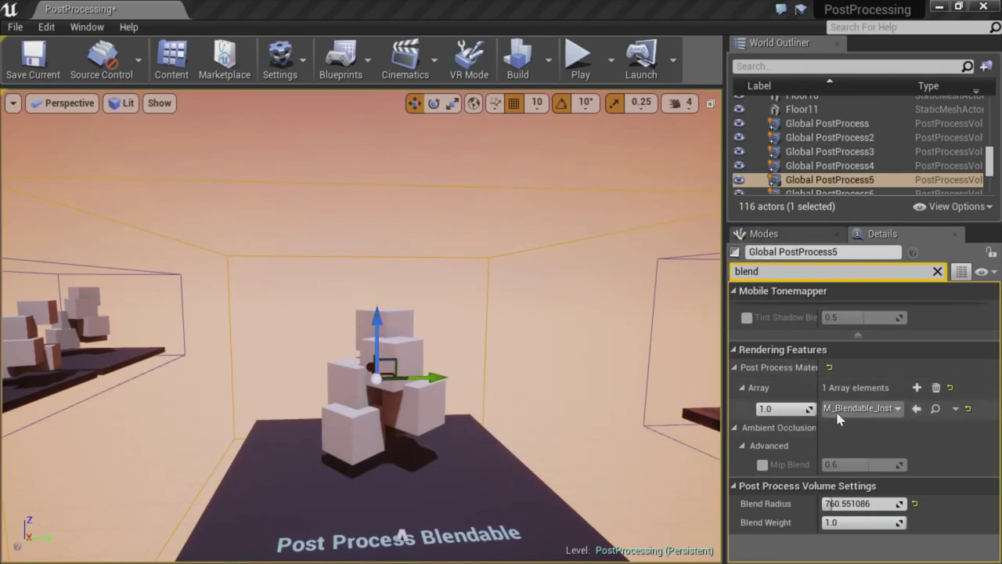
Set the weight of the M_Blendable_Inst post process material to 0.0 and check the effect on the display's cubes
{"action": "left_click_drag", "start_coordinate": [805, 408], "coordinate": [711, 411]}
{"action": "right_click_drag", "start_coordinate": [570, 240], "coordinate": [612, 285]}
{"action": "key", "text": "w"}
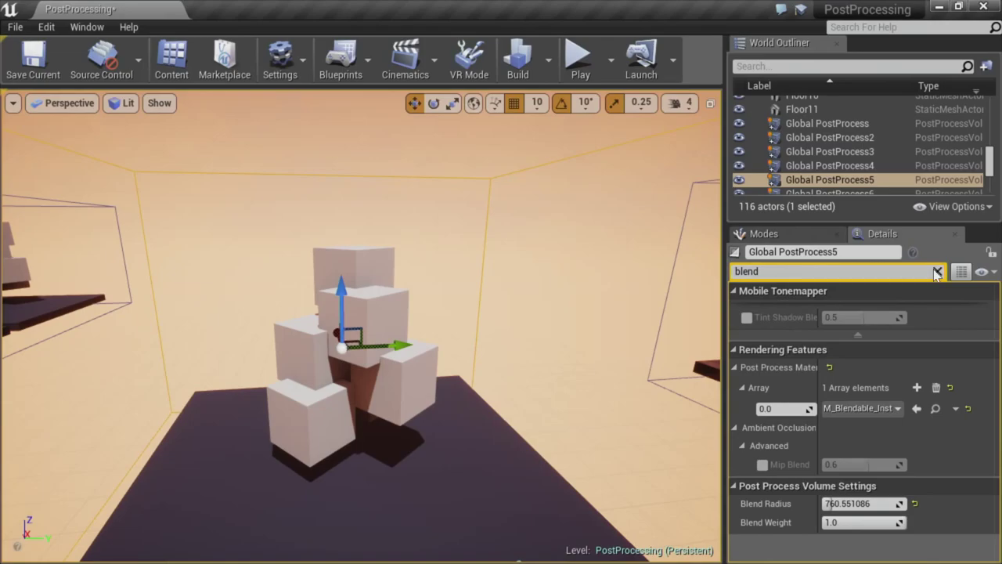
Clear the property filter and assign T_CustomLUT as the volume's Color Grading LUT texture
{"action": "left_click", "coordinate": [937, 272]}
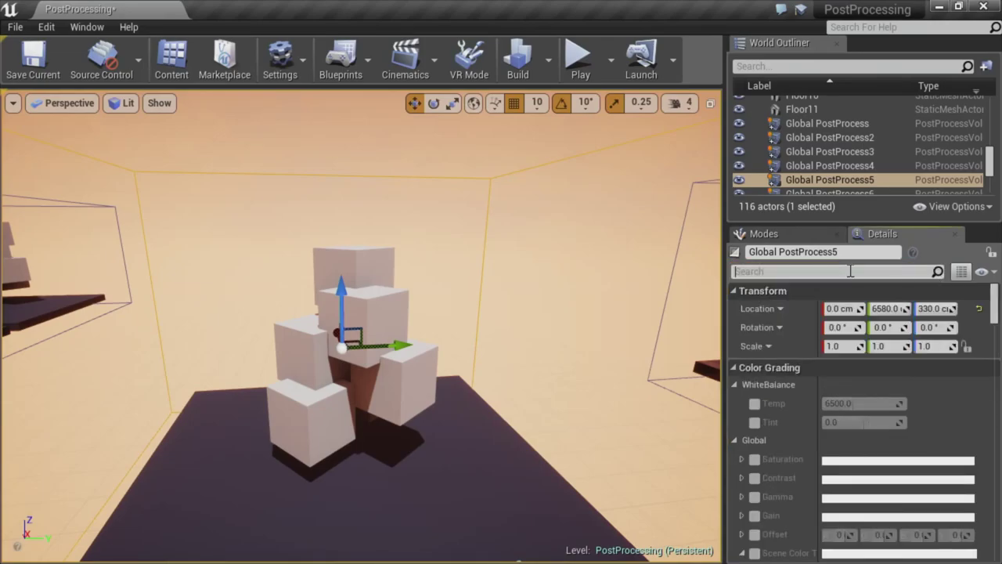
{"action": "scroll", "coordinate": [872, 470], "scroll_direction": "down", "scroll_amount": 5}
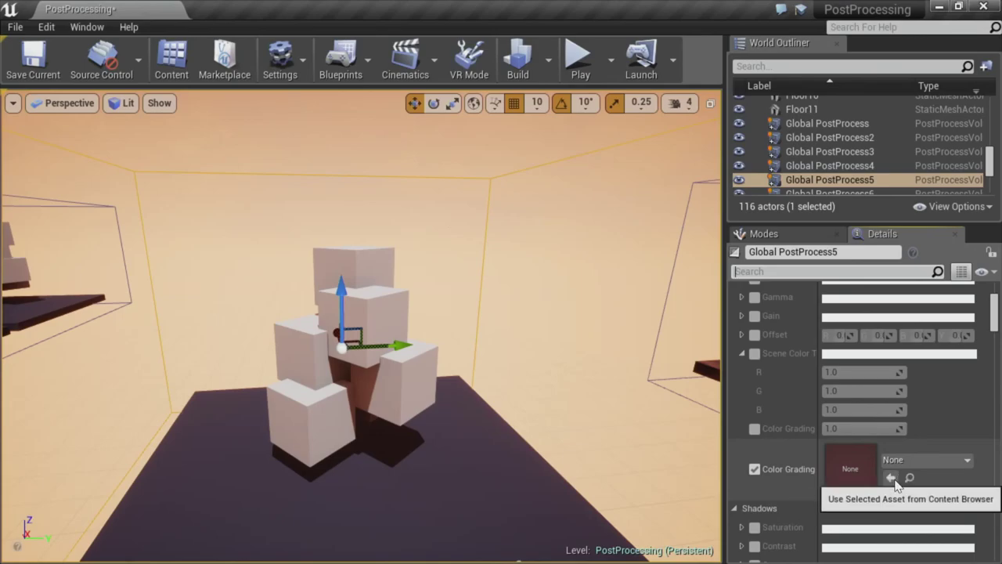
{"action": "left_click", "coordinate": [891, 477]}
{"action": "mouse_move", "coordinate": [613, 405]}
{"action": "right_mouse_down"}
{"action": "mouse_move", "coordinate": [613, 360]}
{"action": "mouse_move", "coordinate": [614, 405]}
{"action": "right_mouse_up"}
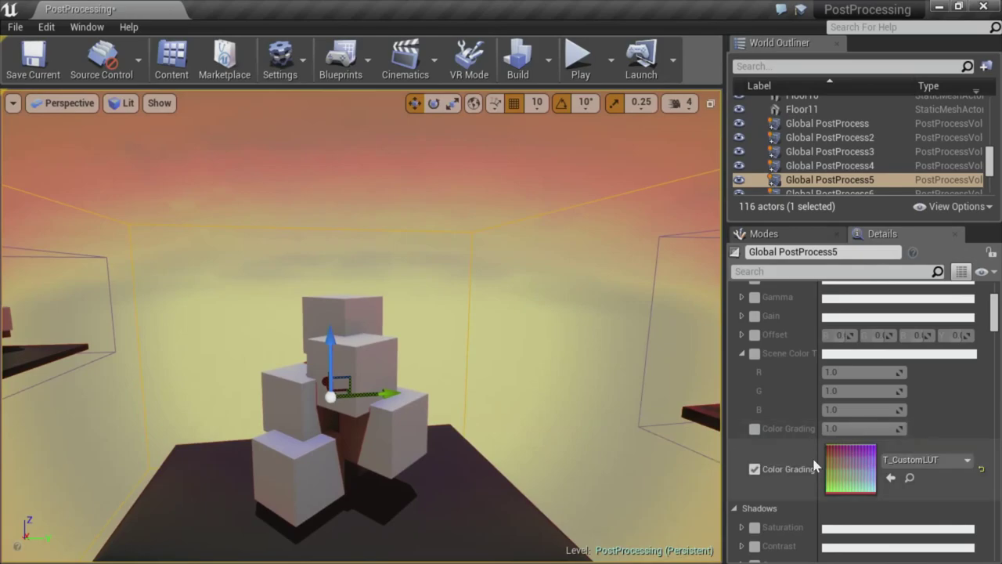
Enable the Color Grading LUT intensity override and try reduced values such as 0.89 and 0.73 against 1.0
{"action": "scroll", "coordinate": [815, 465], "scroll_direction": "down", "scroll_amount": 2}
{"action": "scroll", "coordinate": [791, 438], "scroll_direction": "up", "scroll_amount": 1}
{"action": "left_click", "coordinate": [754, 405]}
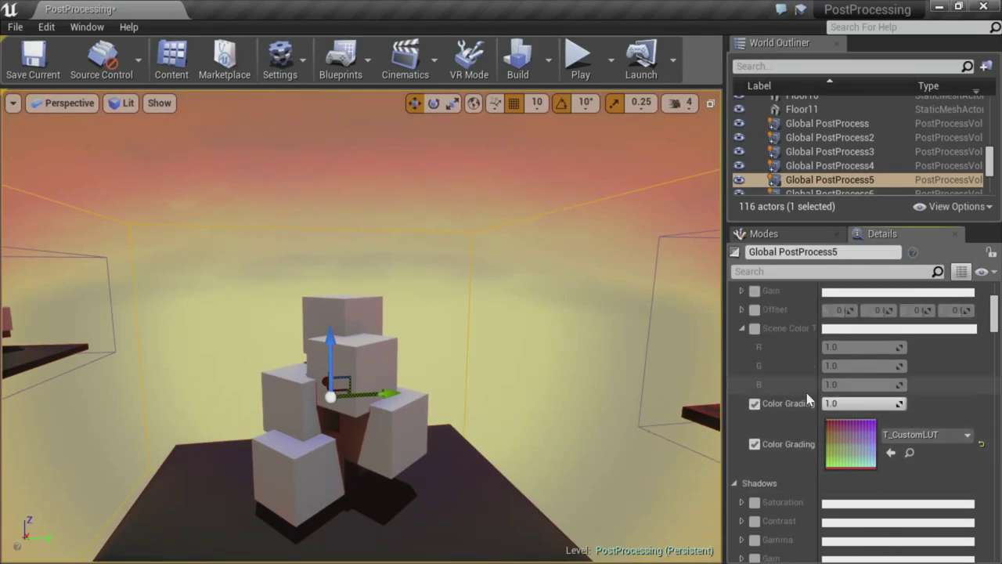
{"action": "left_click_drag", "start_coordinate": [818, 390], "coordinate": [835, 393]}
{"action": "left_click_drag", "start_coordinate": [895, 404], "coordinate": [873, 404]}
{"action": "right_click_drag", "start_coordinate": [638, 396], "coordinate": [548, 392]}
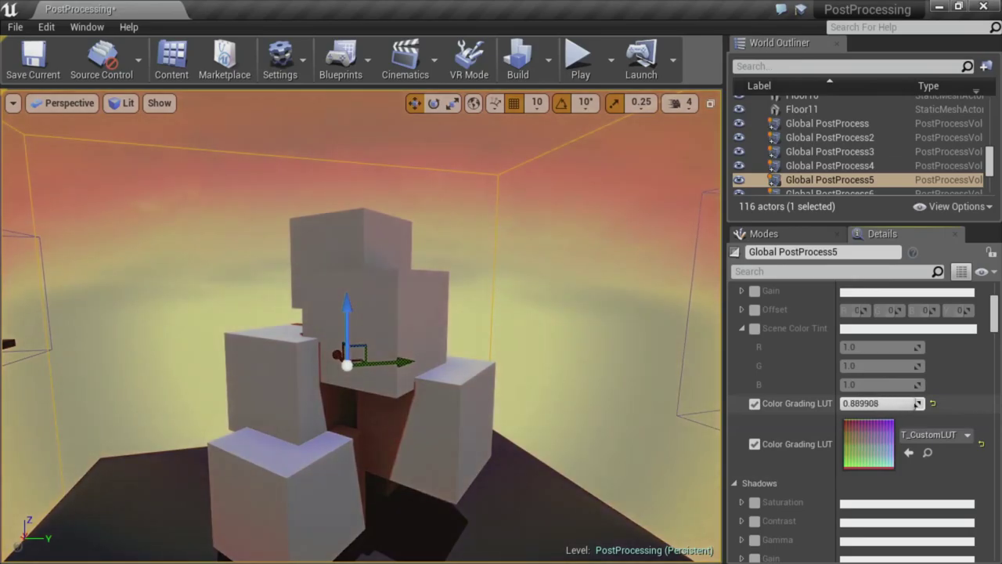
{"action": "left_click_drag", "start_coordinate": [873, 403], "coordinate": [925, 404]}
{"action": "right_click_drag", "start_coordinate": [550, 387], "coordinate": [579, 407]}
{"action": "right_click_drag", "start_coordinate": [273, 454], "coordinate": [227, 440]}
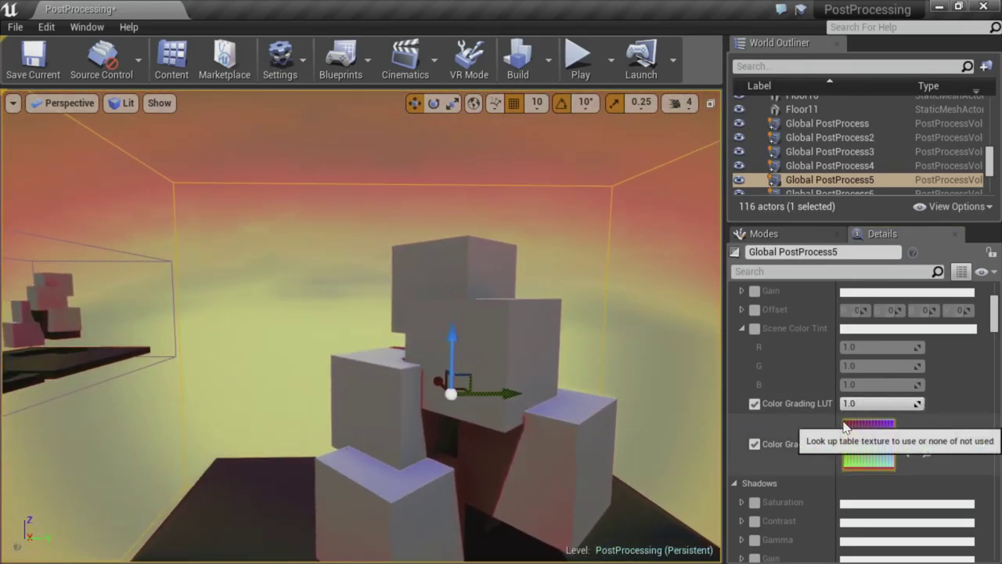
{"action": "left_click_drag", "start_coordinate": [869, 404], "coordinate": [814, 403]}
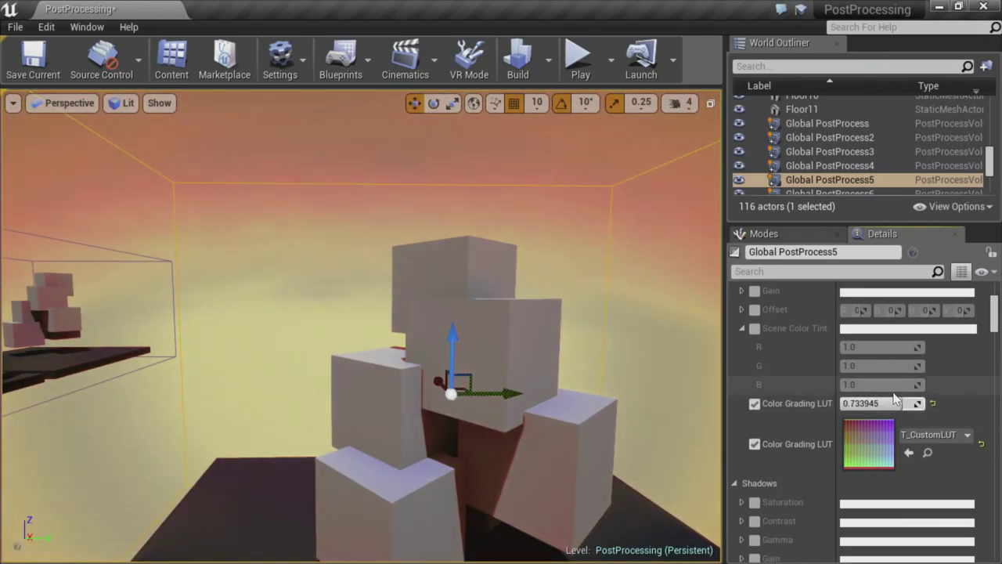
Reset the Color Grading LUT intensity and texture to their defaults, and disable both overrides
{"action": "left_click", "coordinate": [933, 403]}
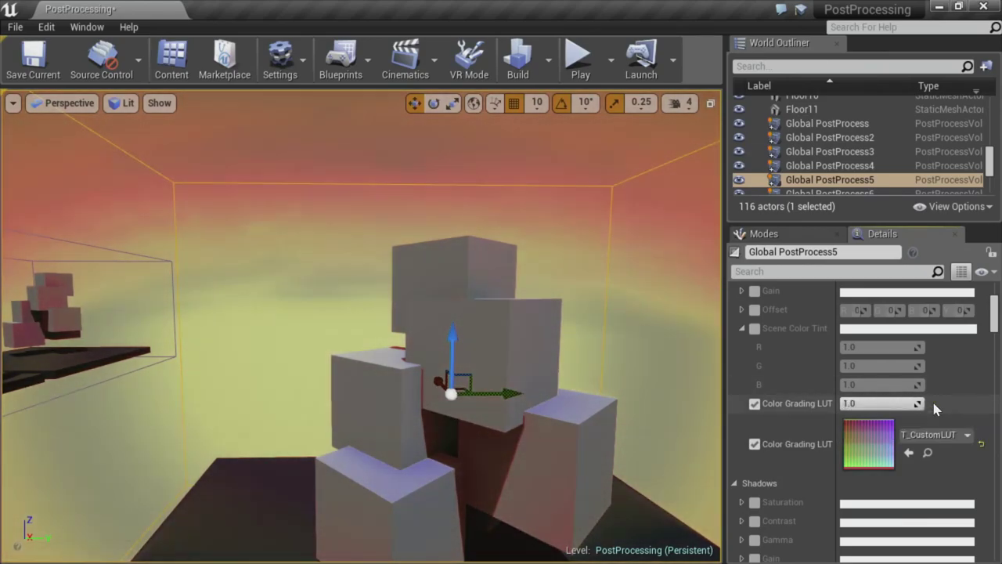
{"action": "left_click", "coordinate": [981, 444]}
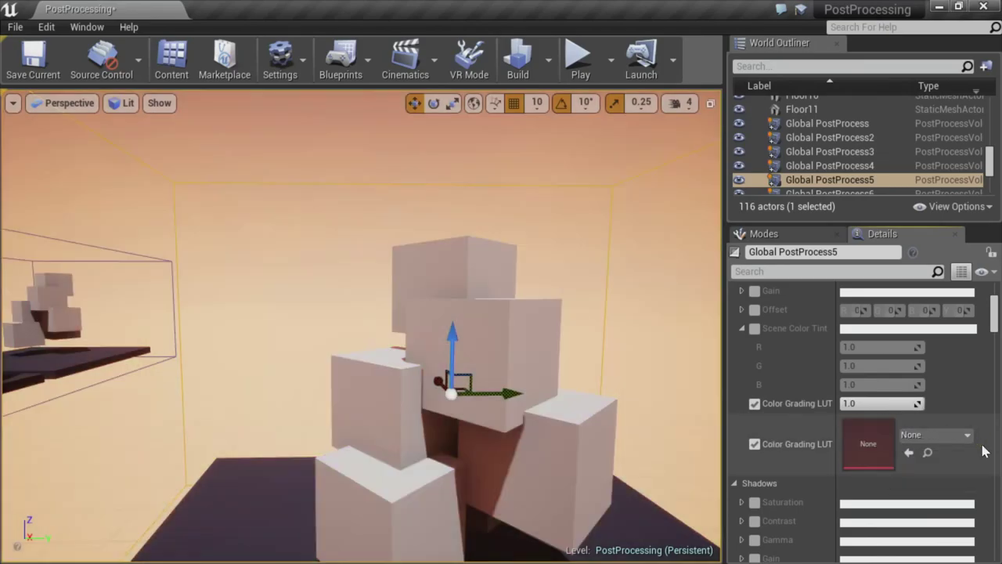
{"action": "left_click", "coordinate": [755, 403]}
{"action": "left_click", "coordinate": [755, 444]}
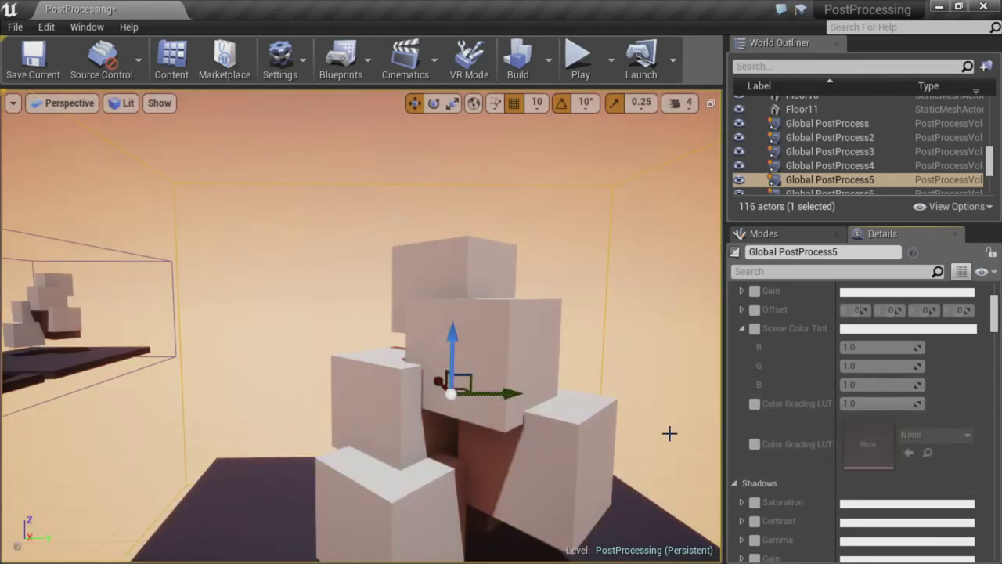
{"action": "left_click_drag", "start_coordinate": [668, 431], "coordinate": [694, 526]}
{"action": "key", "text": "s"}
{"action": "mouse_move", "coordinate": [694, 526]}
{"action": "right_mouse_down"}
{"action": "mouse_move", "coordinate": [694, 562]}
{"action": "mouse_move", "coordinate": [689, 515]}
{"action": "right_mouse_up"}
{"action": "key", "text": "w"}
{"action": "key", "text": "s"}
{"action": "key", "text": "w"}
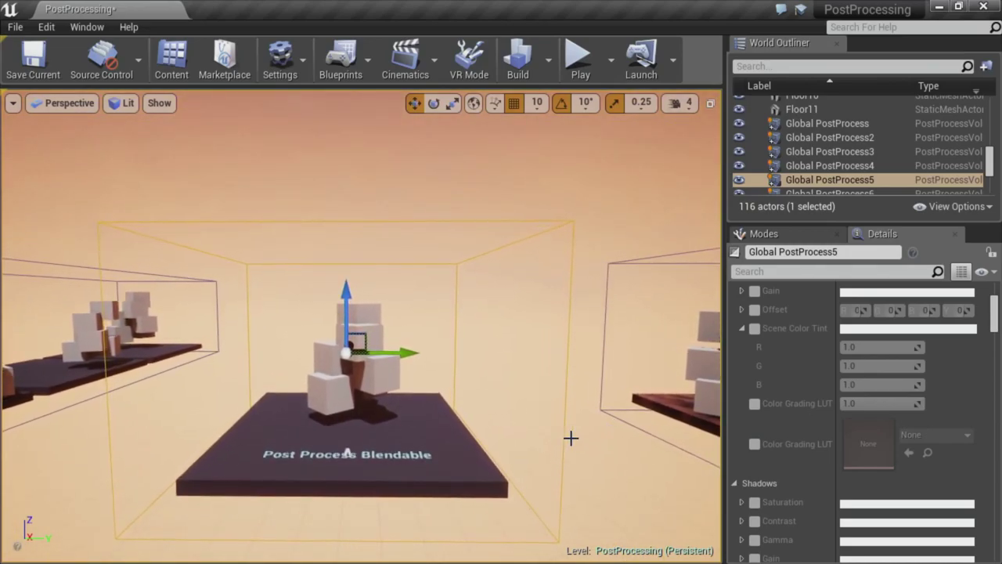
{"action": "right_click_drag", "start_coordinate": [512, 415], "coordinate": [512, 444]}
{"action": "key", "text": "w"}
{"action": "key", "text": "s"}
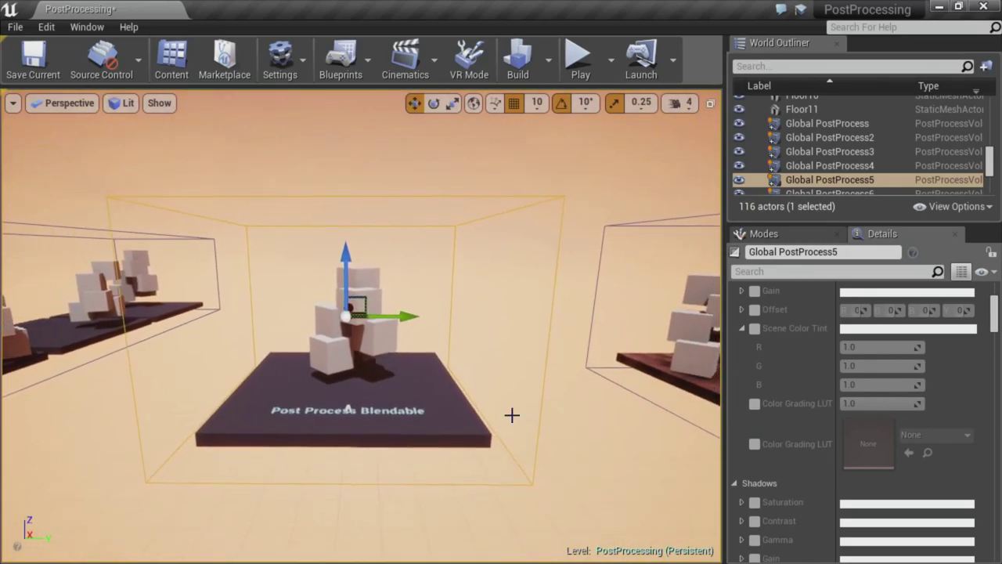
{"action": "mouse_move", "coordinate": [510, 416]}
{"action": "left_mouse_down"}
{"action": "mouse_move", "coordinate": [523, 410]}
{"action": "mouse_move", "coordinate": [474, 394]}
{"action": "mouse_move", "coordinate": [501, 404]}
{"action": "left_mouse_up"}
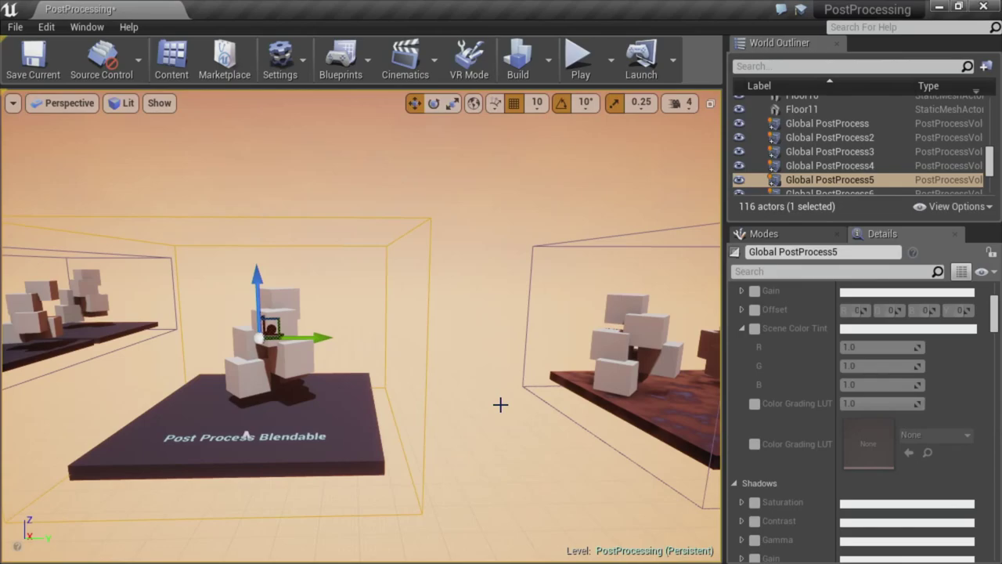
{"action": "right_click_drag", "start_coordinate": [454, 355], "coordinate": [455, 355]}
{"action": "key", "text": "d"}
{"action": "key", "text": "w"}
{"action": "key", "text": "f"}
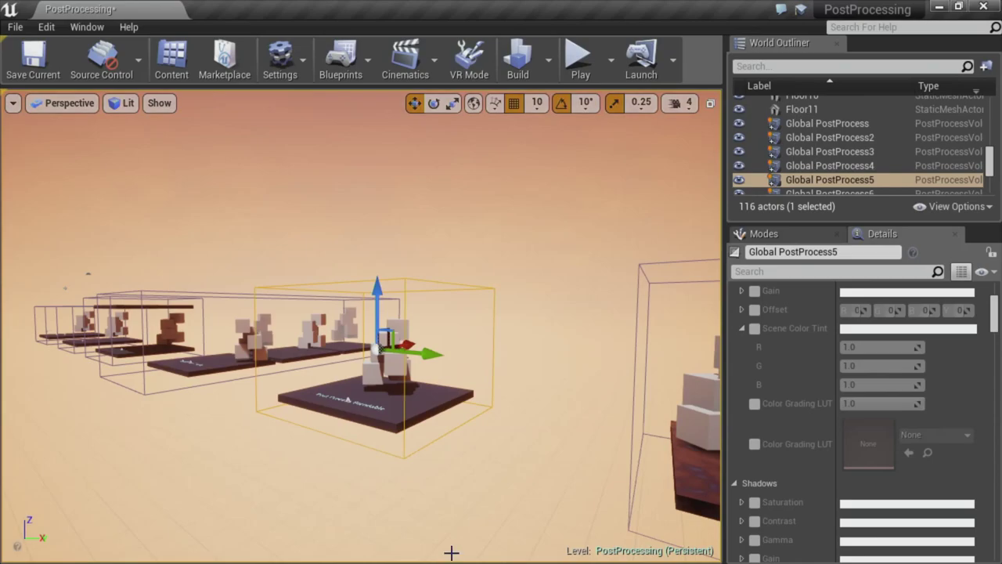
Check the blendables and Color Grading sections of the Post Processing Livestream Outline in Google Docs, and minimize the document
{"action": "left_click", "coordinate": [942, 9]}
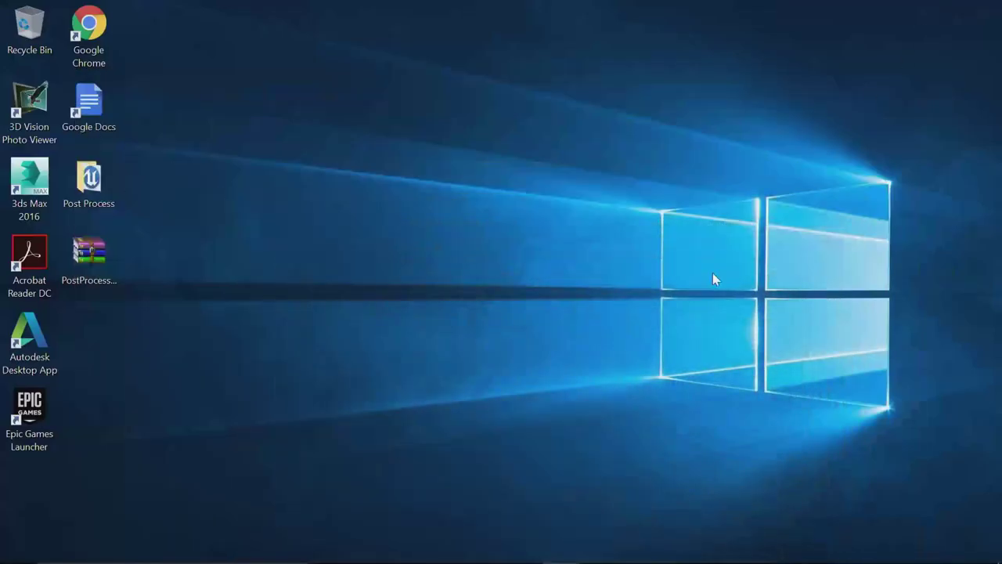
{"action": "mouse_move", "coordinate": [561, 548]}
{"action": "left_click", "coordinate": [588, 504]}
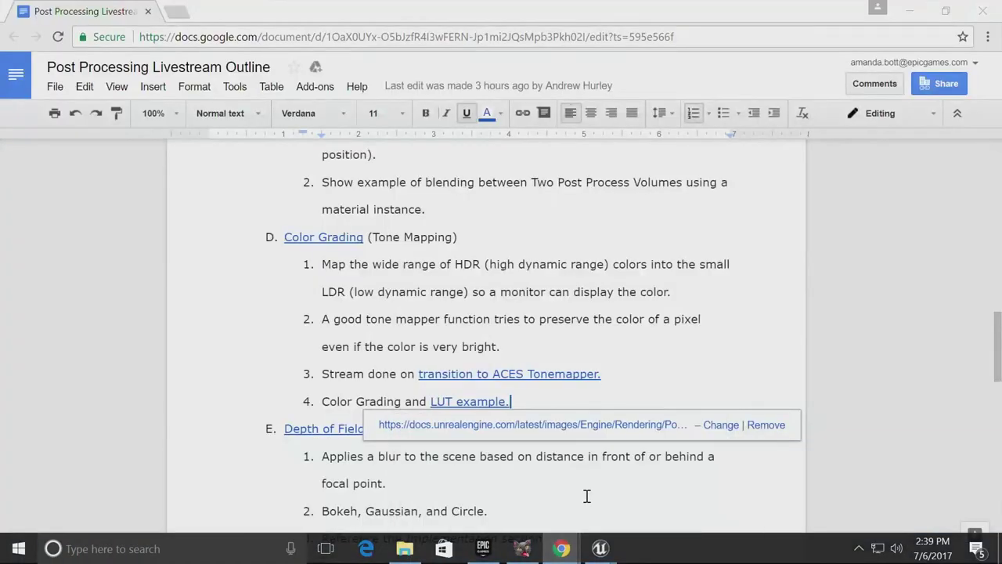
{"action": "scroll", "coordinate": [347, 376], "scroll_direction": "down", "scroll_amount": 3}
{"action": "scroll", "coordinate": [330, 368], "scroll_direction": "up", "scroll_amount": 3}
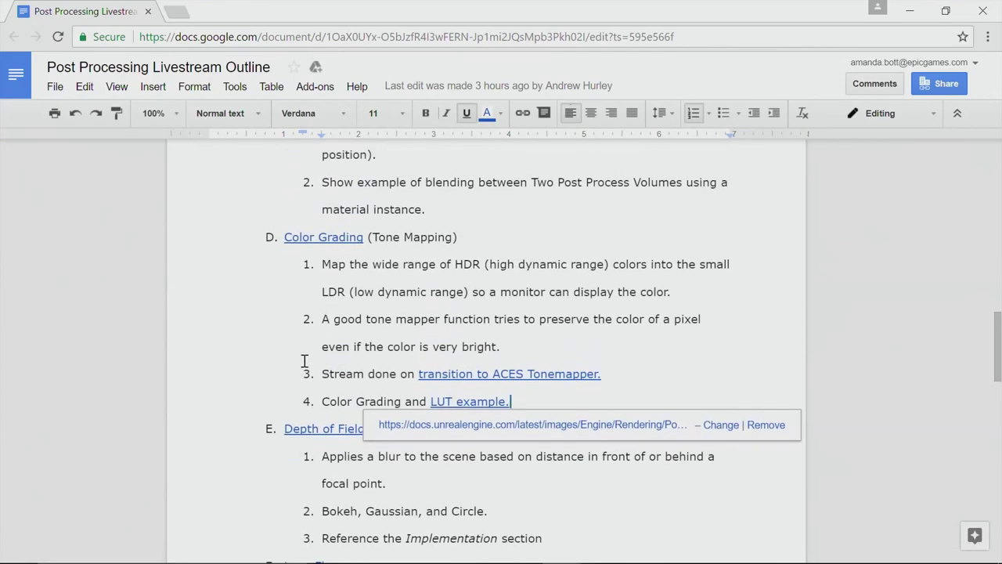
{"action": "scroll", "coordinate": [469, 269], "scroll_direction": "up", "scroll_amount": 3}
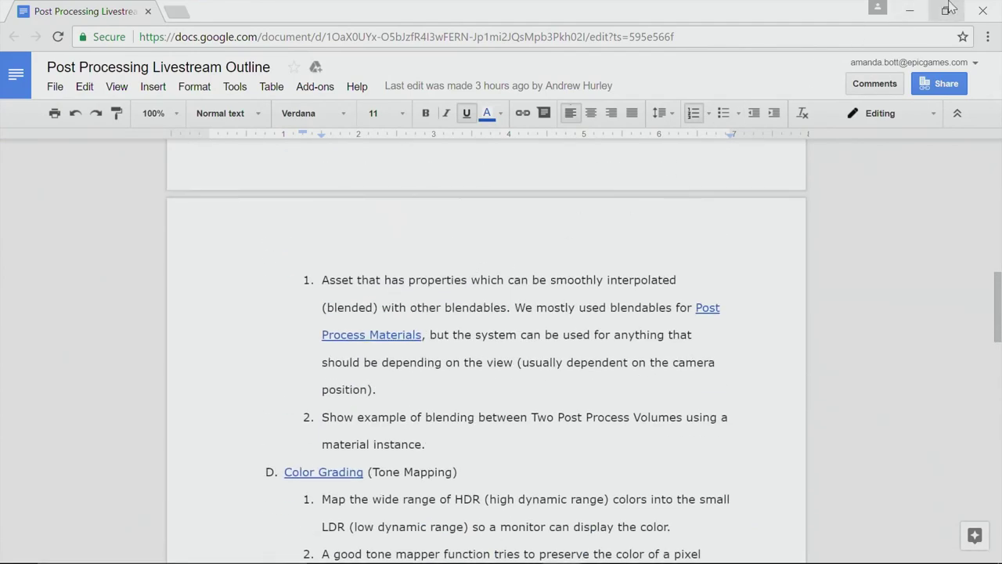
{"action": "left_click", "coordinate": [912, 11]}
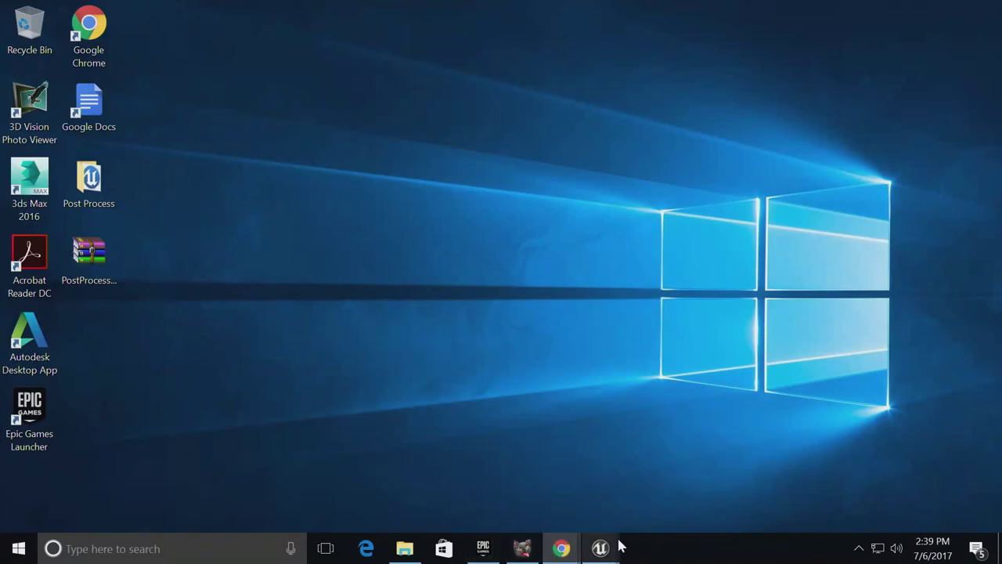
Switch back to the PostProcessing editor, deselect the volume and bring the Depth of Field display into view
{"action": "mouse_move", "coordinate": [600, 546]}
{"action": "left_click", "coordinate": [656, 501]}
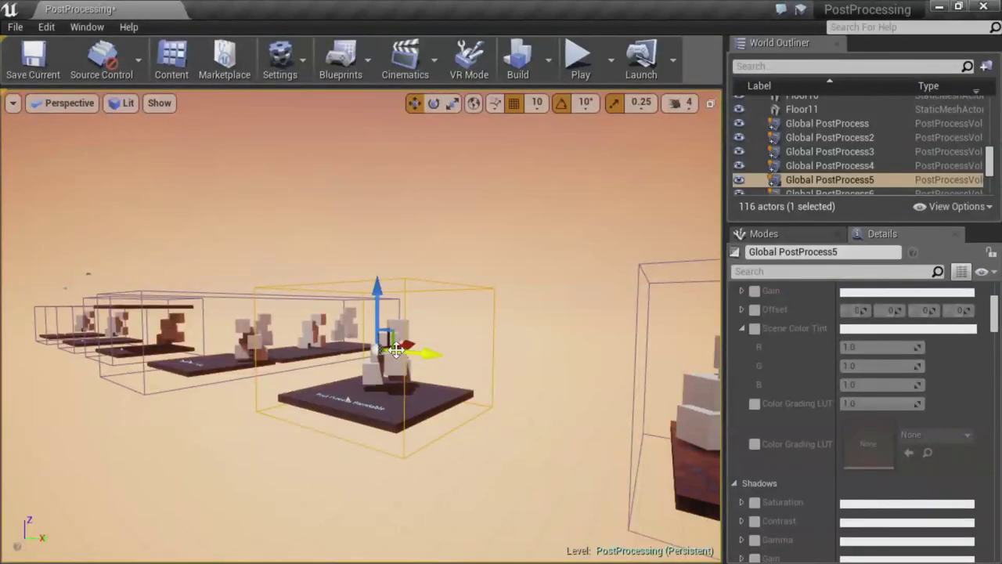
{"action": "right_click_drag", "start_coordinate": [420, 352], "coordinate": [548, 344]}
{"action": "key", "text": "w"}
{"action": "key", "text": "a"}
{"action": "key", "text": "w"}
{"action": "key", "text": "Escape"}
{"action": "right_click_drag", "start_coordinate": [393, 352], "coordinate": [403, 398]}
{"action": "key", "text": "e"}
{"action": "key", "text": "s"}
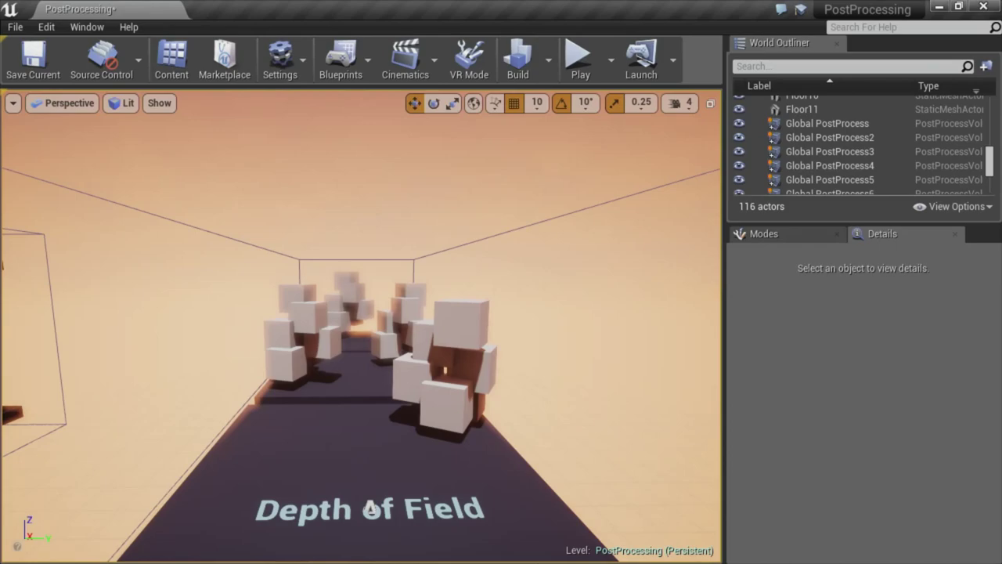
Switch to the Post Processing Livestream Outline in Google Docs and find its Depth of Field section
{"action": "left_click_drag", "start_coordinate": [735, 11], "coordinate": [699, 23]}
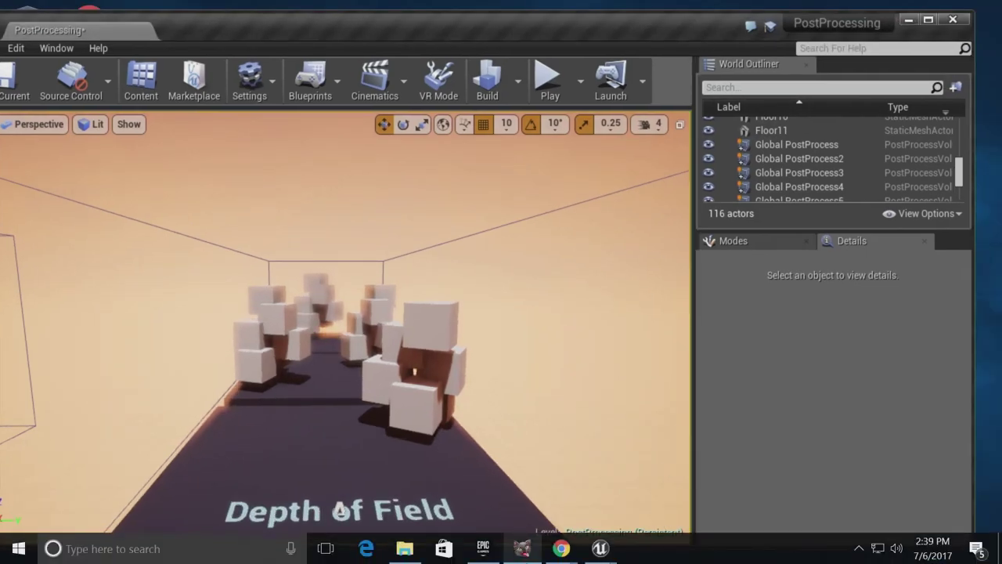
{"action": "mouse_move", "coordinate": [561, 548]}
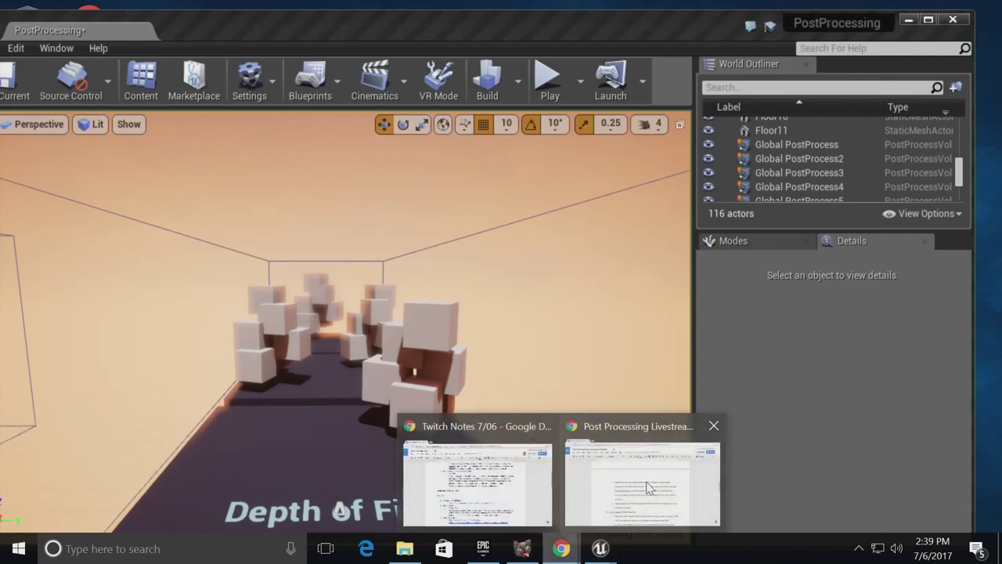
{"action": "left_click", "coordinate": [576, 509]}
{"action": "scroll", "coordinate": [522, 279], "scroll_direction": "down", "scroll_amount": 3}
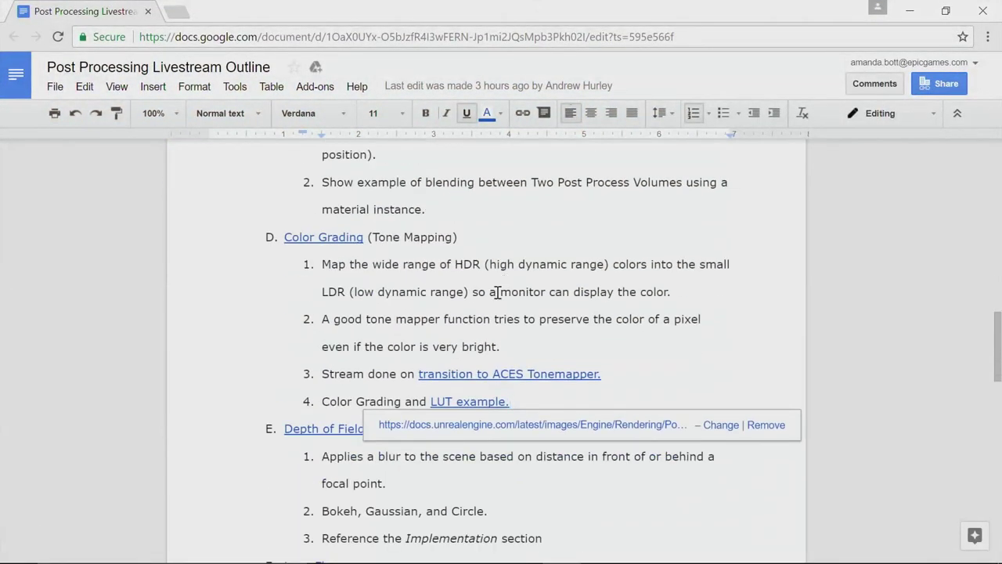
Open the Depth of Field documentation linked in the outline and examine its Depth of Field Types section with the navigation sidebar collapsed
{"action": "left_click", "coordinate": [336, 429]}
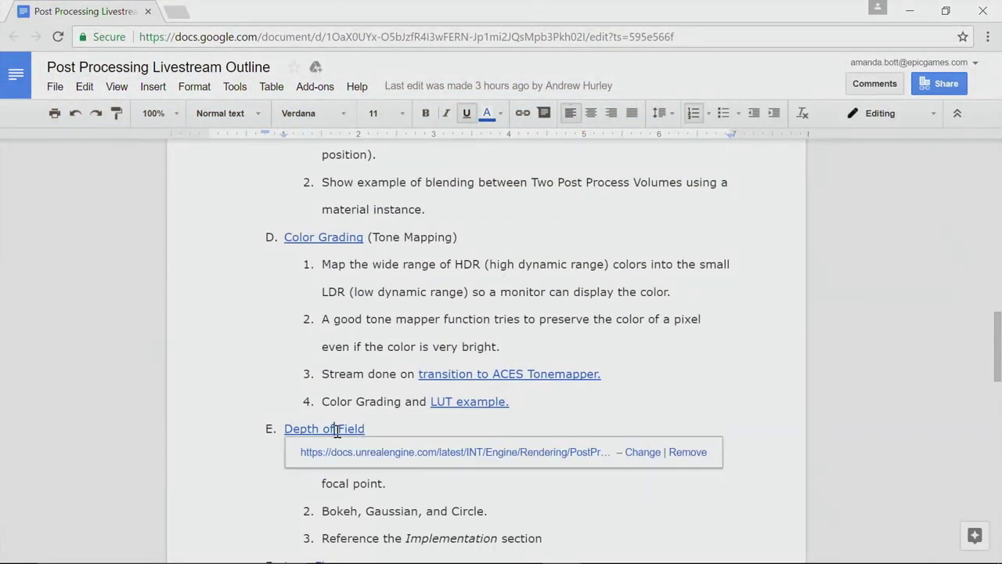
{"action": "left_click", "coordinate": [427, 454]}
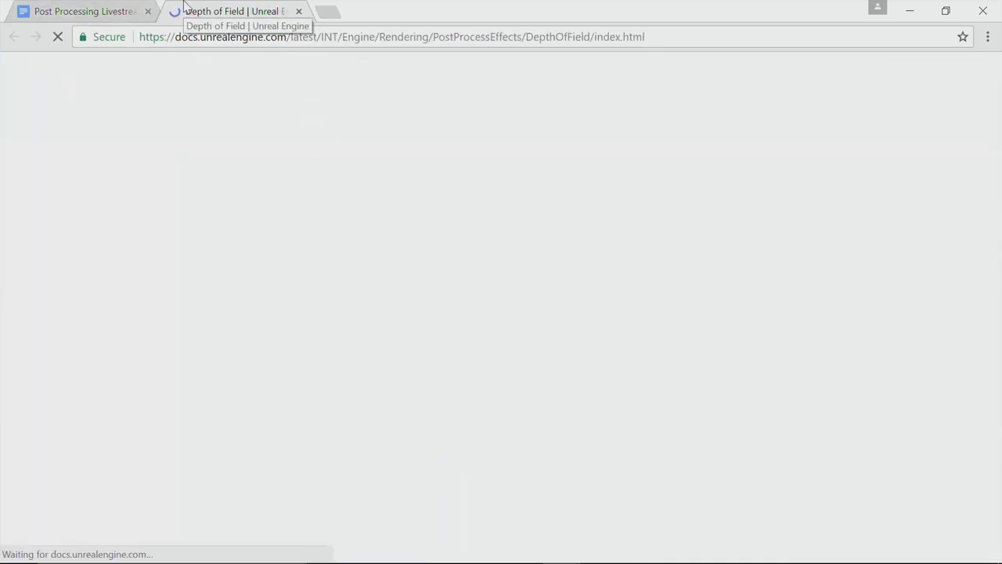
{"action": "scroll", "coordinate": [495, 324], "scroll_direction": "down", "scroll_amount": 4}
{"action": "scroll", "coordinate": [495, 324], "scroll_direction": "down", "scroll_amount": 5}
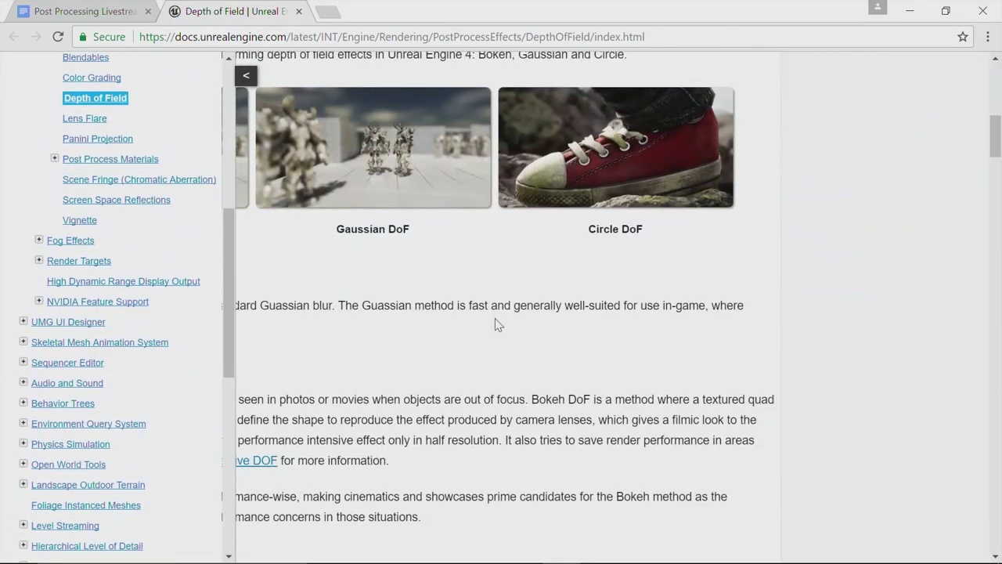
{"action": "scroll", "coordinate": [348, 410], "scroll_direction": "up", "scroll_amount": 3}
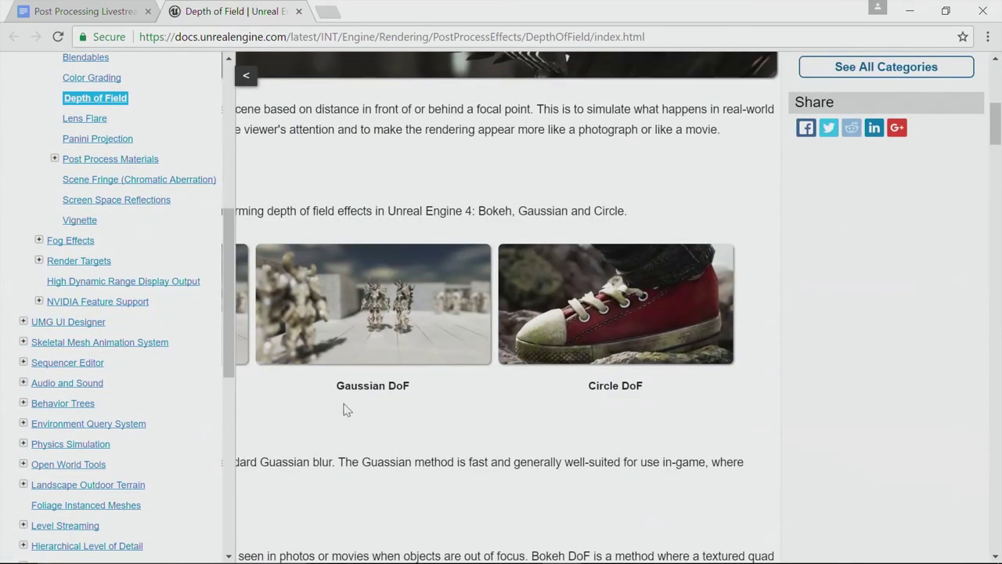
{"action": "left_click", "coordinate": [246, 75]}
{"action": "scroll", "coordinate": [328, 313], "scroll_direction": "up", "scroll_amount": 1}
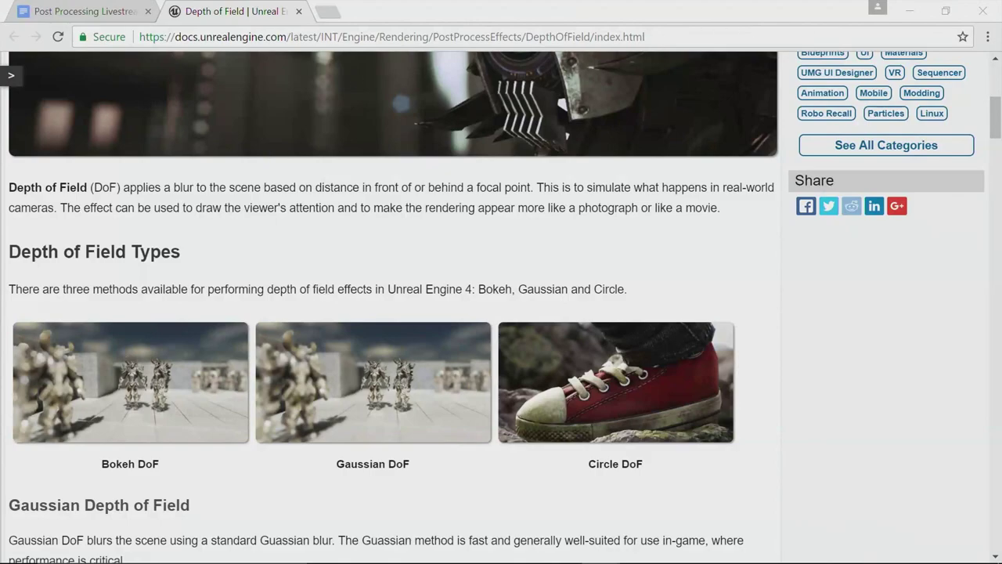
{"action": "scroll", "coordinate": [223, 318], "scroll_direction": "down", "scroll_amount": 4}
{"action": "scroll", "coordinate": [245, 322], "scroll_direction": "up", "scroll_amount": 2}
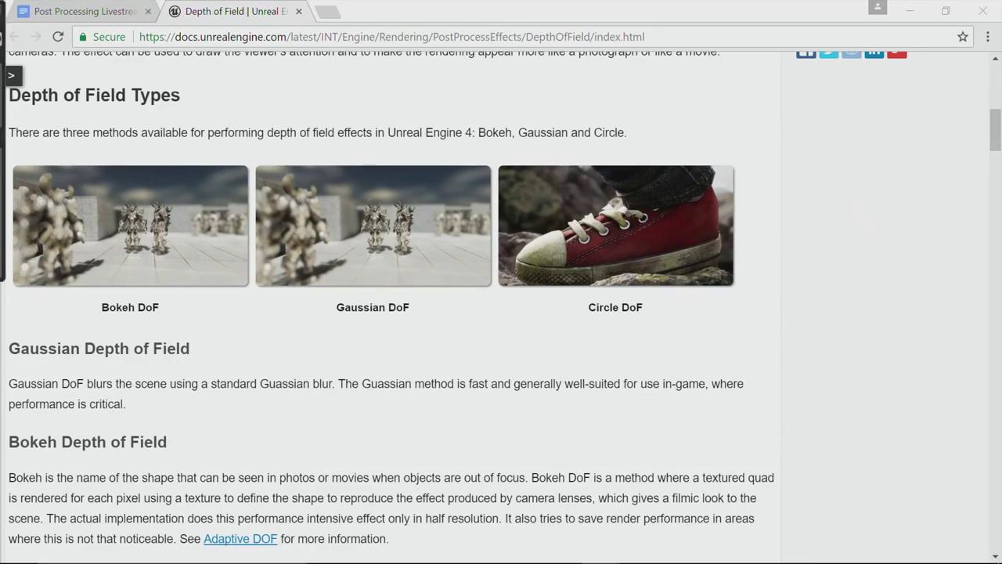
Switch back to the PostProcessing editor, maximize it and bring the block figures of the Depth of Field display into close view
{"action": "left_click_drag", "start_coordinate": [421, 123], "coordinate": [250, 6]}
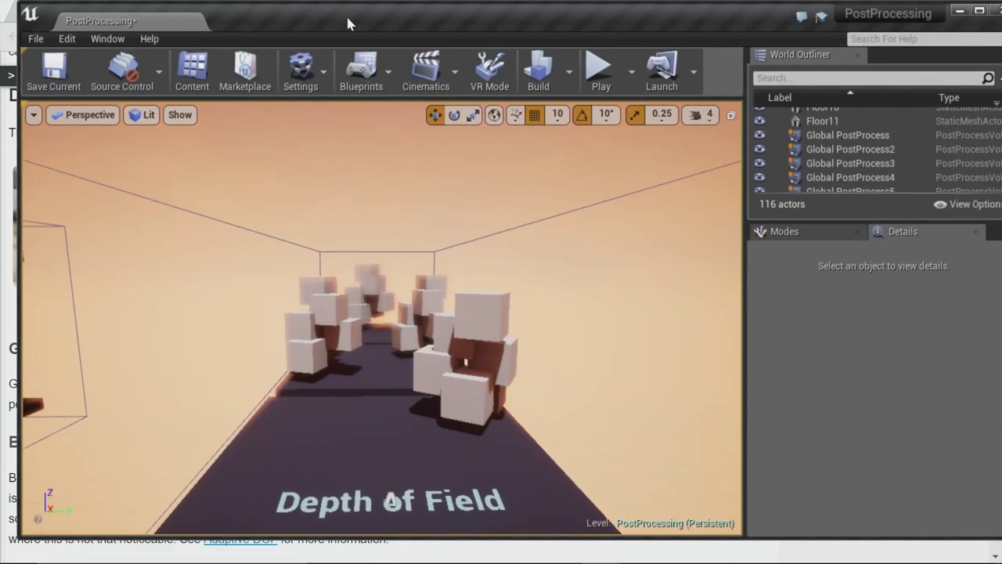
{"action": "left_click", "coordinate": [980, 11]}
{"action": "right_click_drag", "start_coordinate": [522, 310], "coordinate": [546, 337]}
{"action": "key", "text": "s"}
{"action": "left_click", "coordinate": [159, 104]}
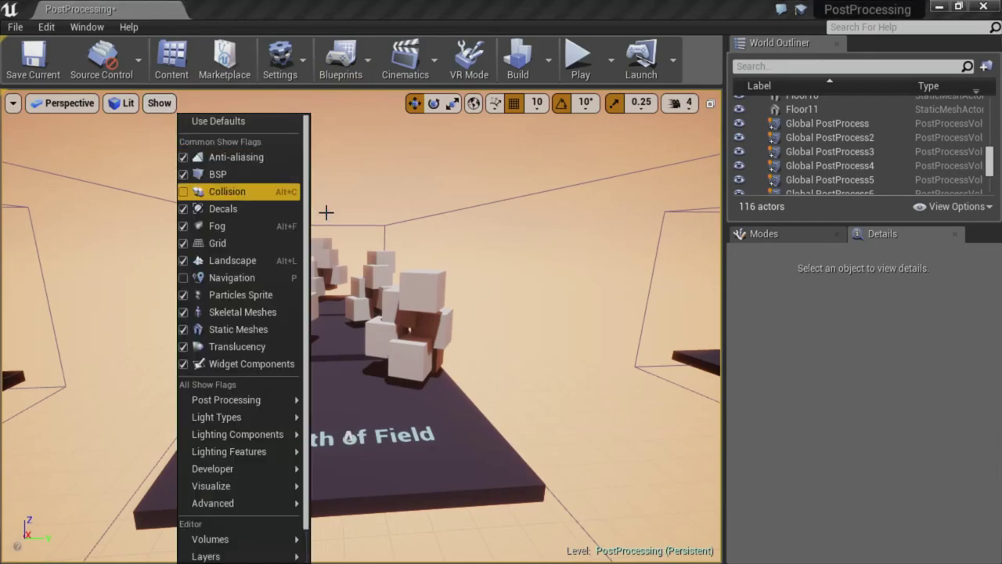
{"action": "mouse_move", "coordinate": [250, 470]}
{"action": "mouse_move", "coordinate": [622, 307]}
{"action": "right_mouse_down"}
{"action": "mouse_move", "coordinate": [621, 353]}
{"action": "mouse_move", "coordinate": [621, 274]}
{"action": "mouse_move", "coordinate": [630, 313]}
{"action": "right_mouse_up"}
{"action": "key", "text": "w"}
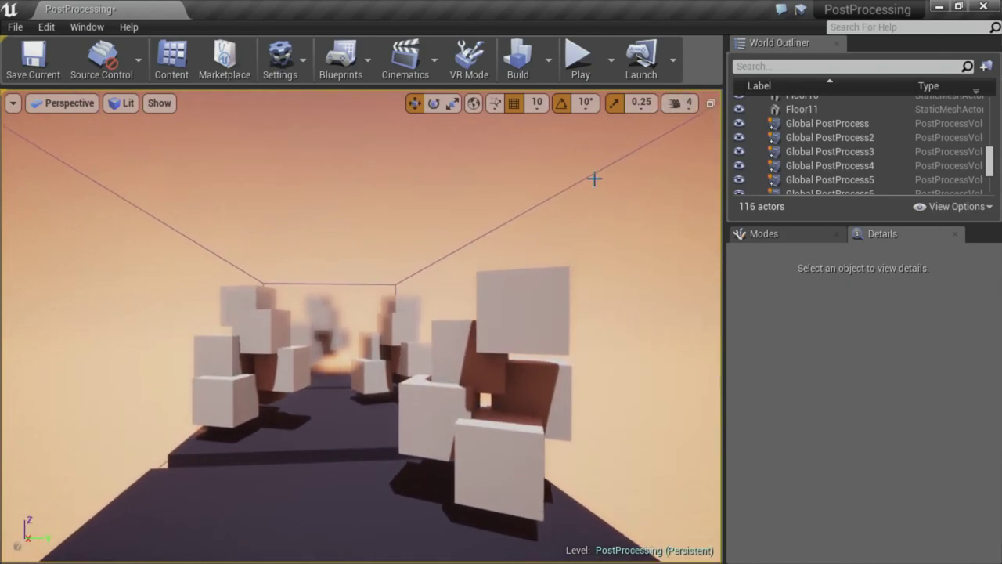
Select the post process volume around the Depth of Field display and filter its properties by "depth" in a widened details area
{"action": "left_click", "coordinate": [593, 176]}
{"action": "scroll", "coordinate": [774, 329], "scroll_direction": "down", "scroll_amount": 3}
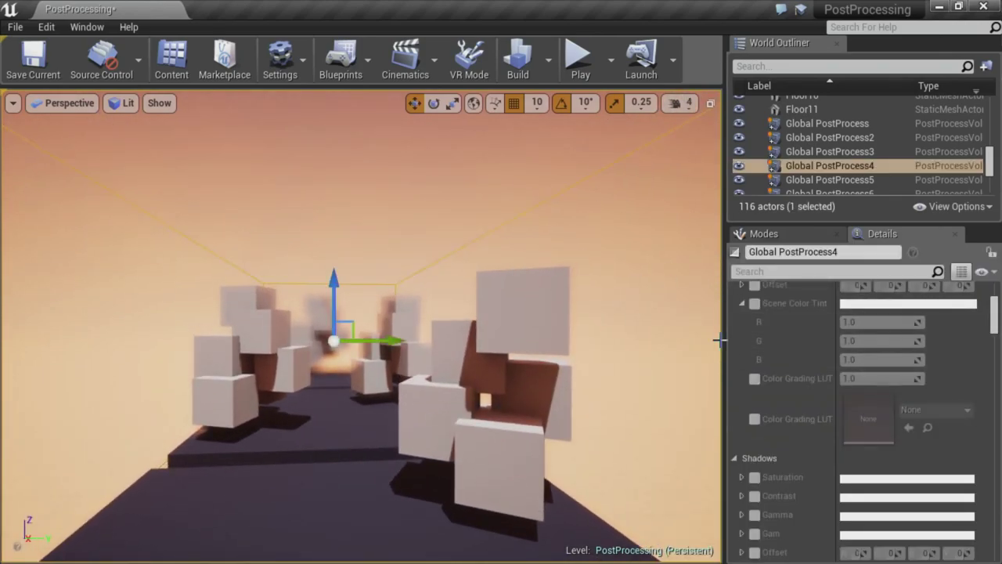
{"action": "left_click_drag", "start_coordinate": [722, 339], "coordinate": [667, 339]}
{"action": "left_click", "coordinate": [716, 271]}
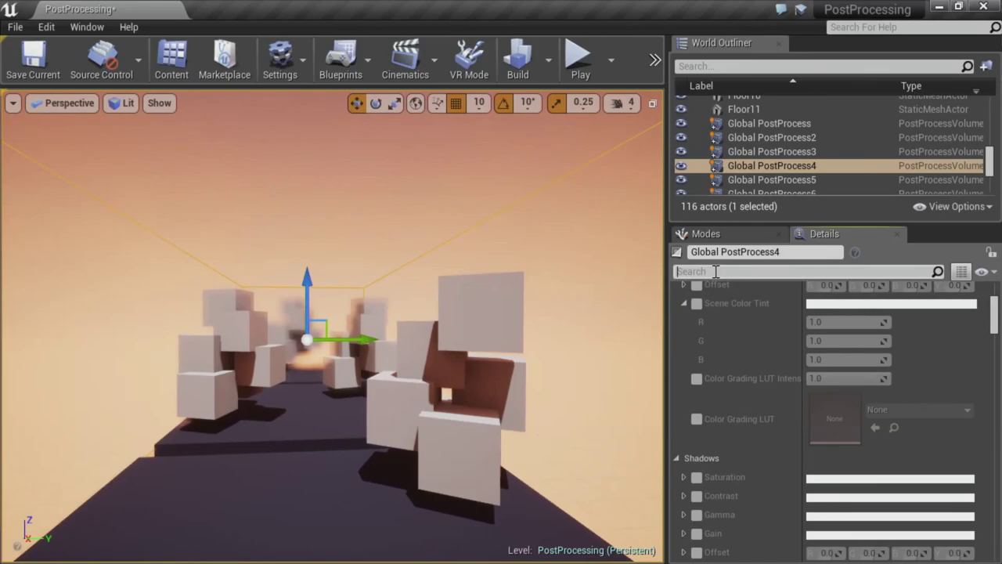
{"action": "type", "text": "depth"}
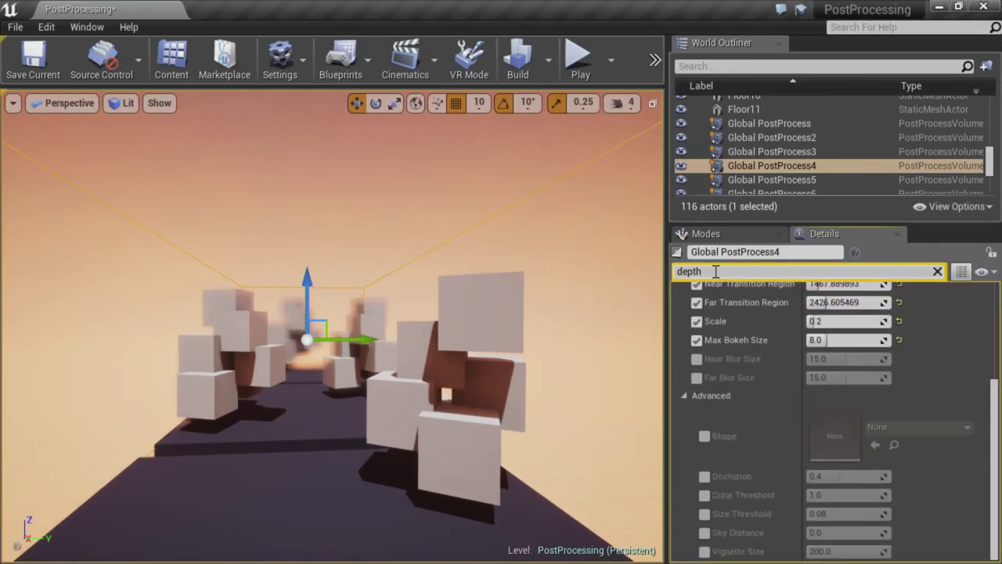
{"action": "scroll", "coordinate": [895, 436], "scroll_direction": "up", "scroll_amount": 3}
{"action": "scroll", "coordinate": [895, 436], "scroll_direction": "up", "scroll_amount": 2}
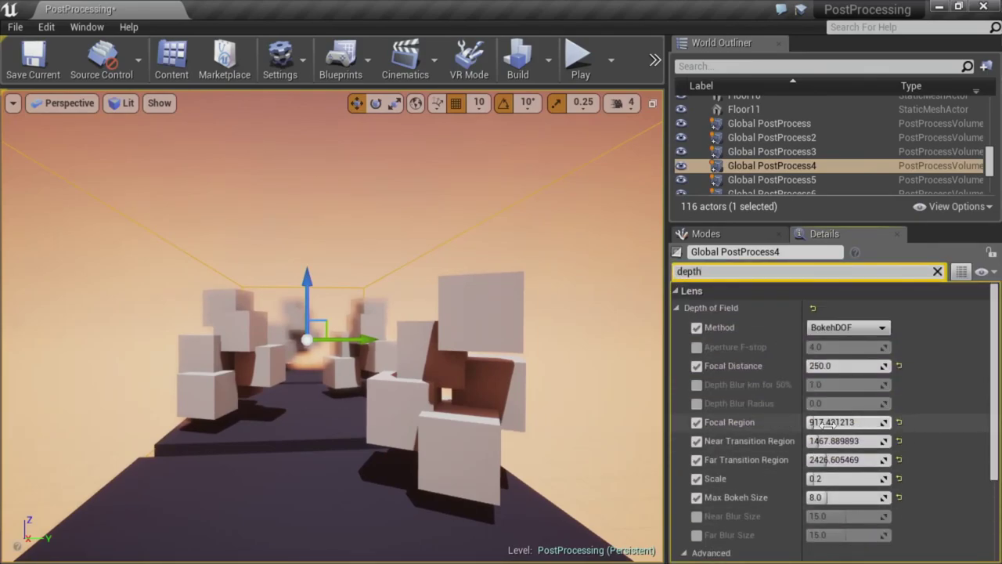
{"action": "right_click_drag", "start_coordinate": [474, 425], "coordinate": [462, 422]}
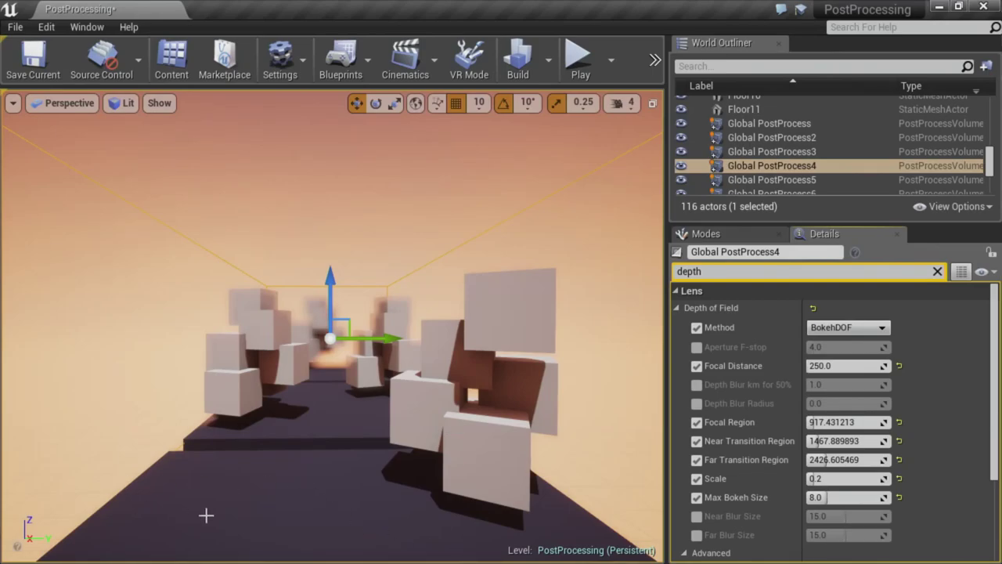
Restore the editor window to a smaller size, switch to the Depth of Field documentation and read its Implementation section
{"action": "left_click", "coordinate": [958, 6]}
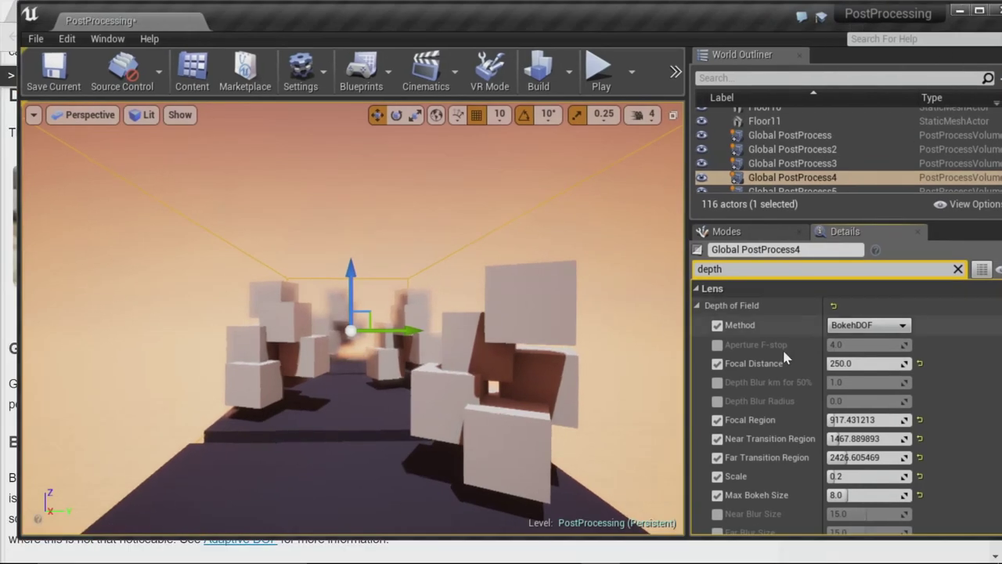
{"action": "left_click", "coordinate": [630, 551]}
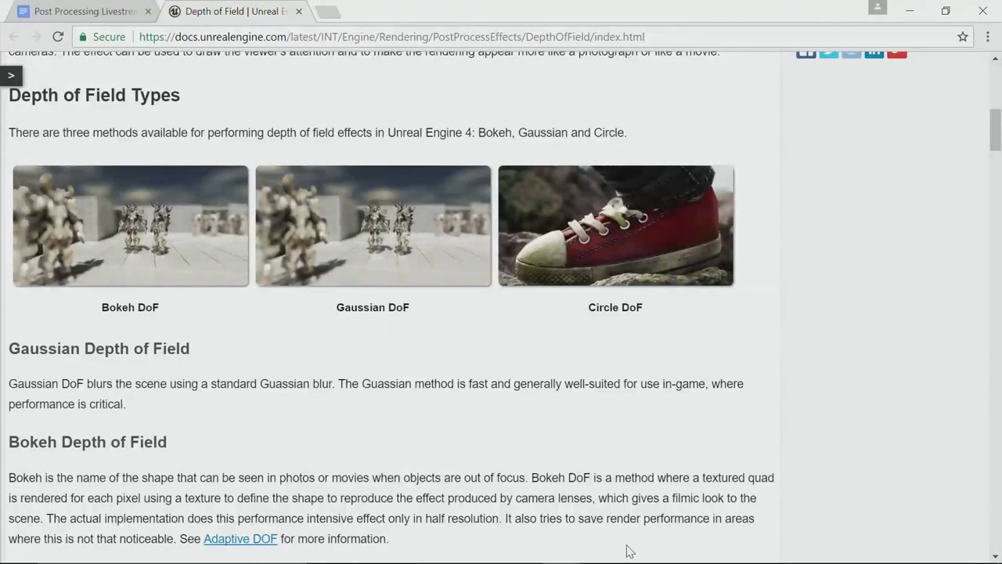
{"action": "scroll", "coordinate": [427, 435], "scroll_direction": "down", "scroll_amount": 4}
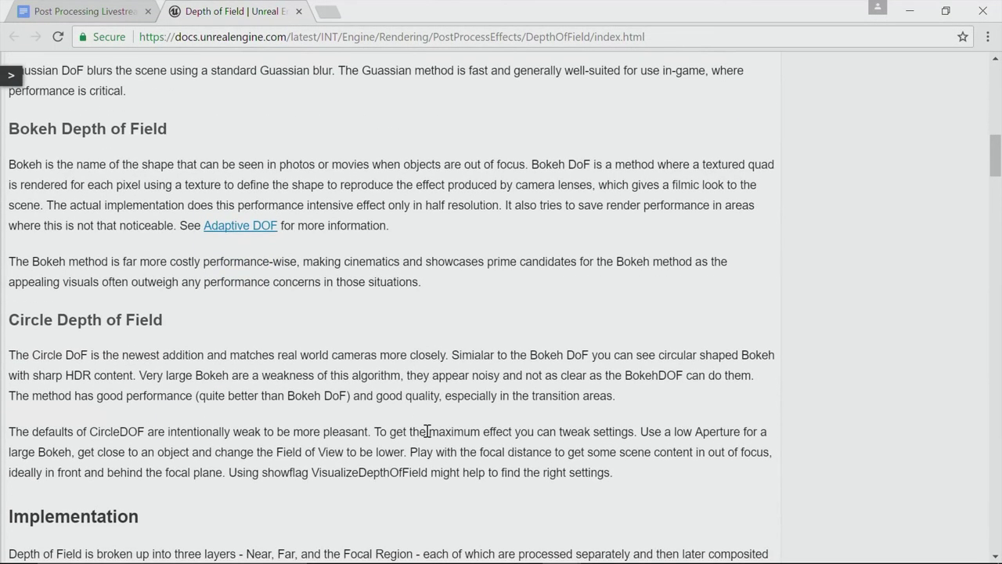
{"action": "scroll", "coordinate": [426, 431], "scroll_direction": "down", "scroll_amount": 4}
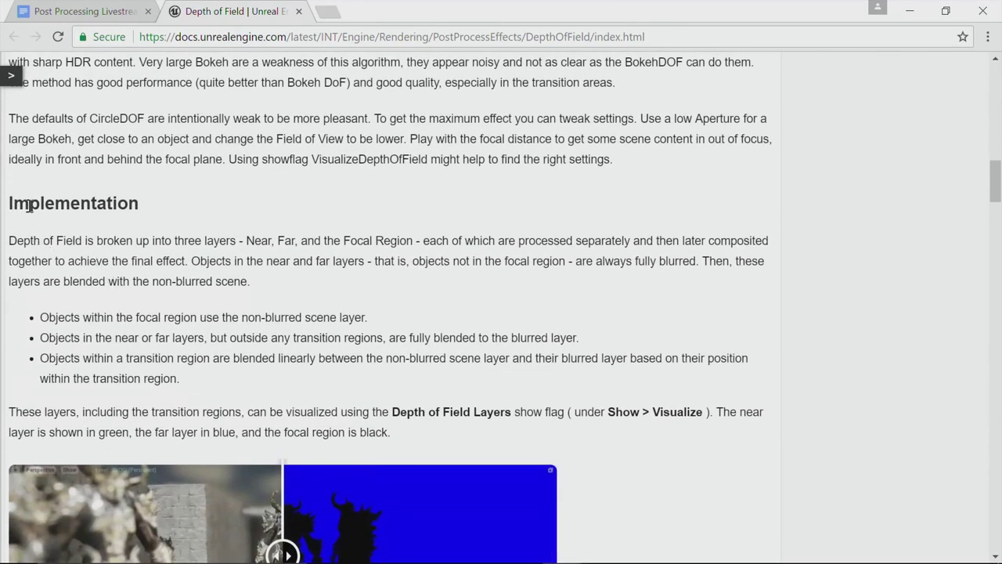
{"action": "left_click_drag", "start_coordinate": [14, 205], "coordinate": [397, 373]}
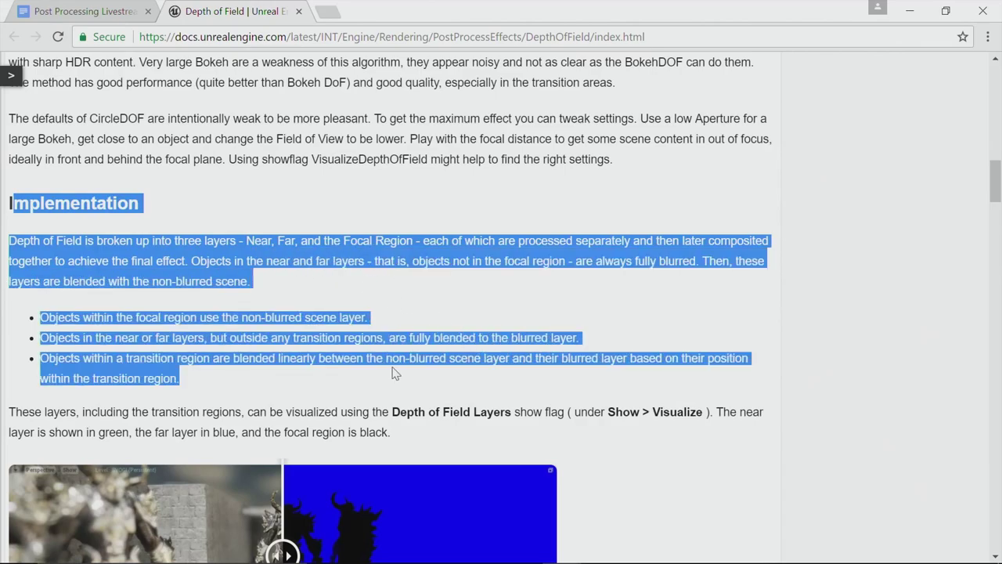
{"action": "left_click", "coordinate": [397, 374]}
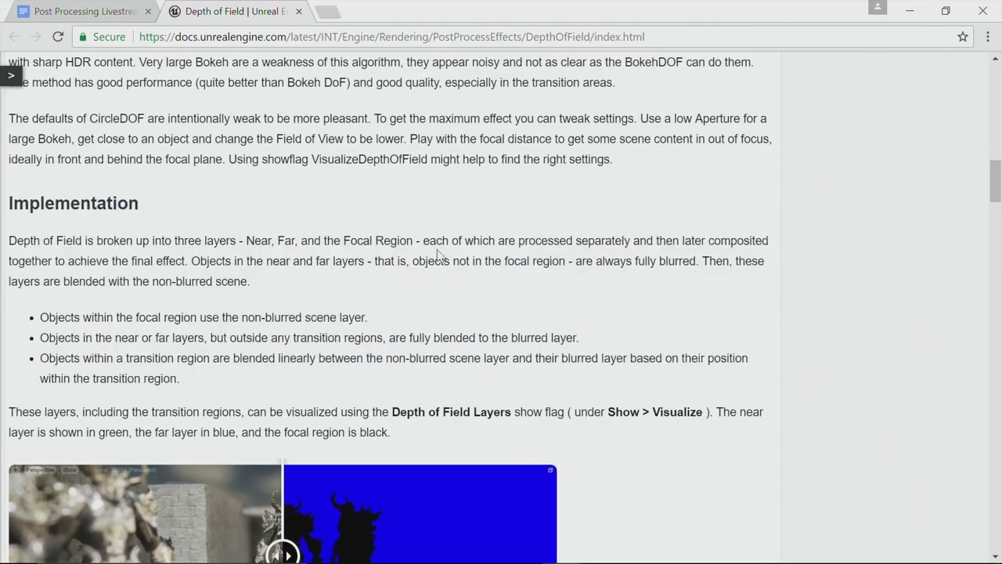
Compare the scene with its layer visualization in the Implementation section's image slider and check the VisualizeDOF example
{"action": "scroll", "coordinate": [421, 277], "scroll_direction": "down", "scroll_amount": 1}
{"action": "scroll", "coordinate": [421, 277], "scroll_direction": "down", "scroll_amount": 2}
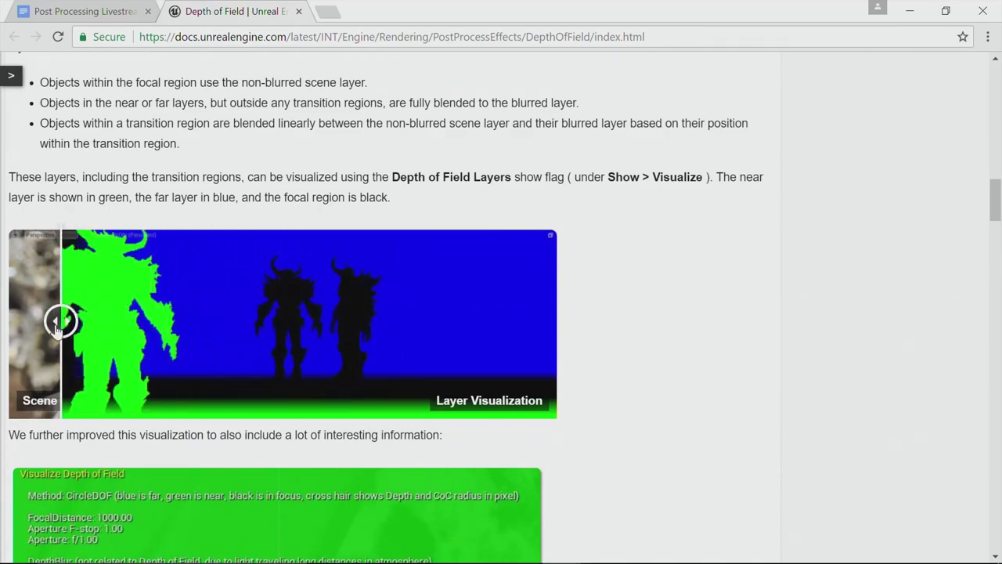
{"action": "scroll", "coordinate": [329, 349], "scroll_direction": "down", "scroll_amount": 2}
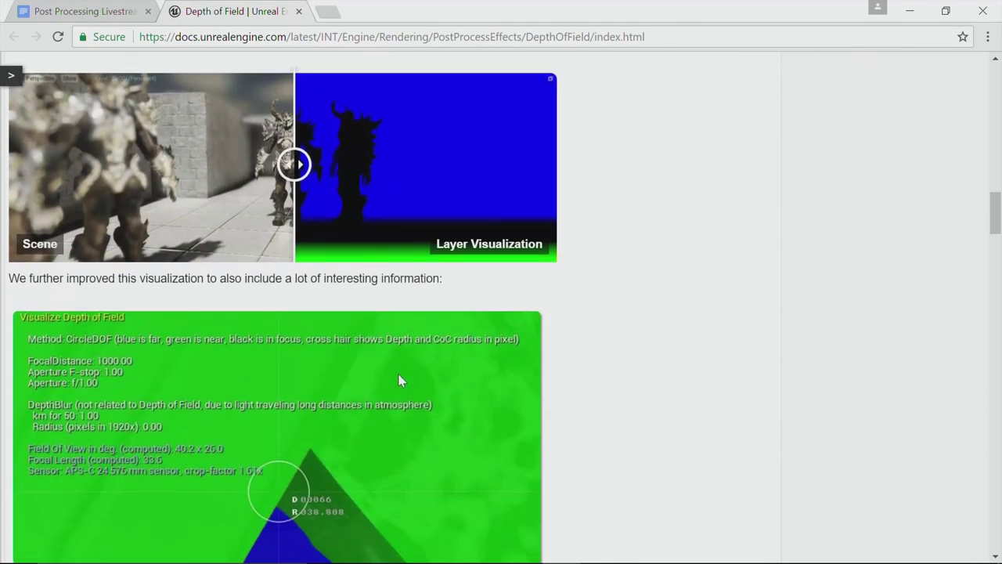
{"action": "scroll", "coordinate": [352, 349], "scroll_direction": "up", "scroll_amount": 3}
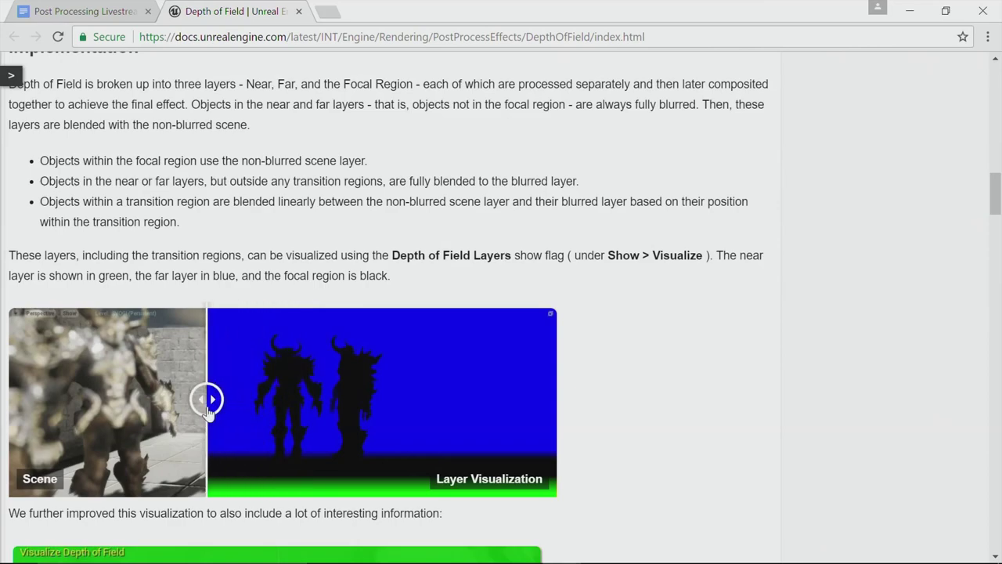
{"action": "left_click_drag", "start_coordinate": [209, 413], "coordinate": [157, 399]}
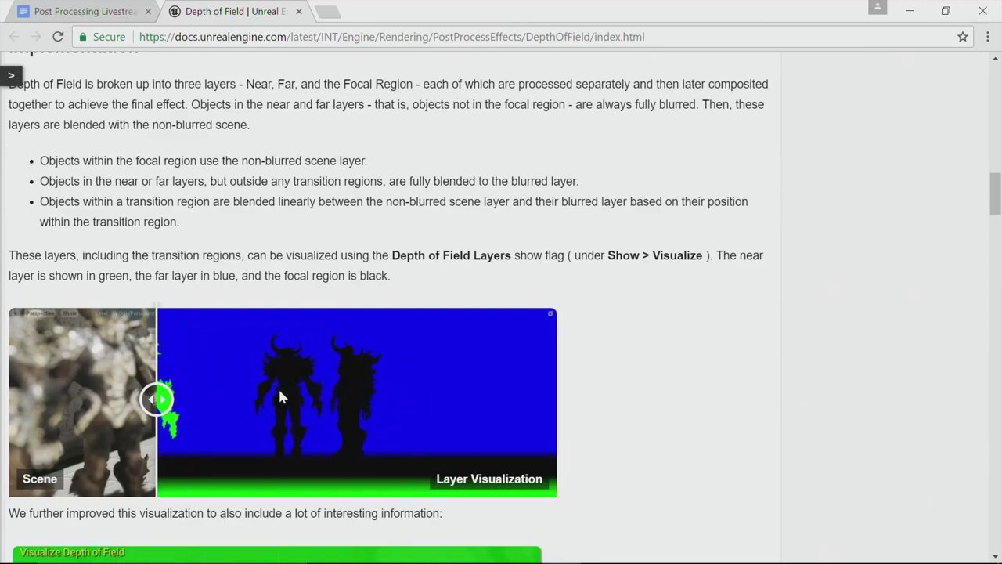
{"action": "left_click_drag", "start_coordinate": [157, 400], "coordinate": [212, 405]}
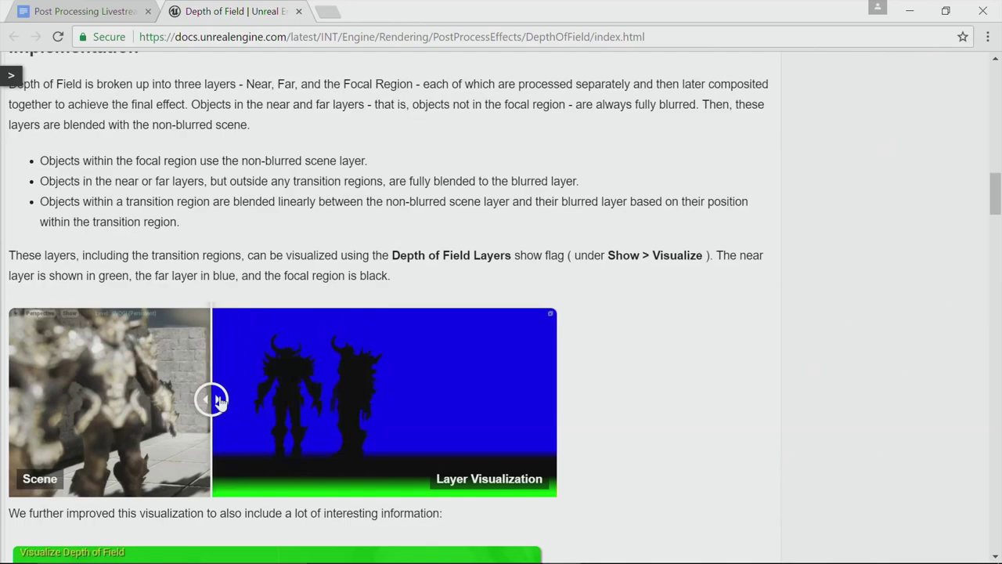
{"action": "scroll", "coordinate": [329, 417], "scroll_direction": "up", "scroll_amount": 2}
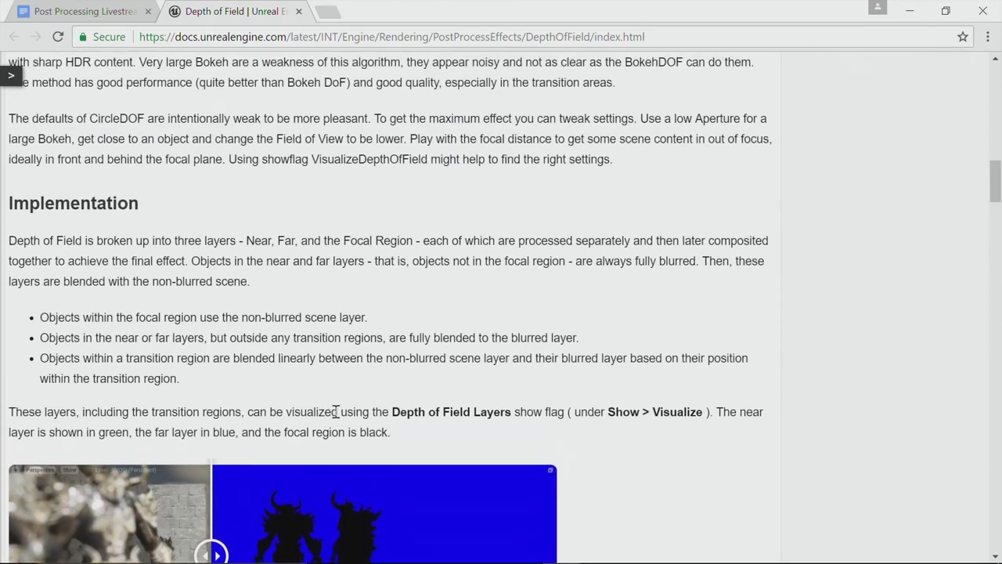
{"action": "scroll", "coordinate": [341, 394], "scroll_direction": "down", "scroll_amount": 8}
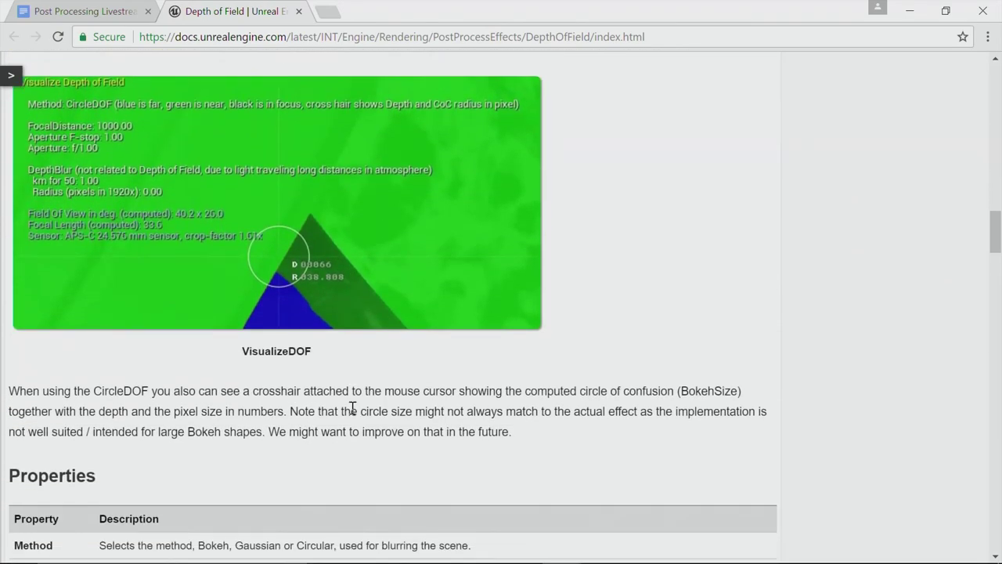
{"action": "scroll", "coordinate": [345, 371], "scroll_direction": "up", "scroll_amount": 7}
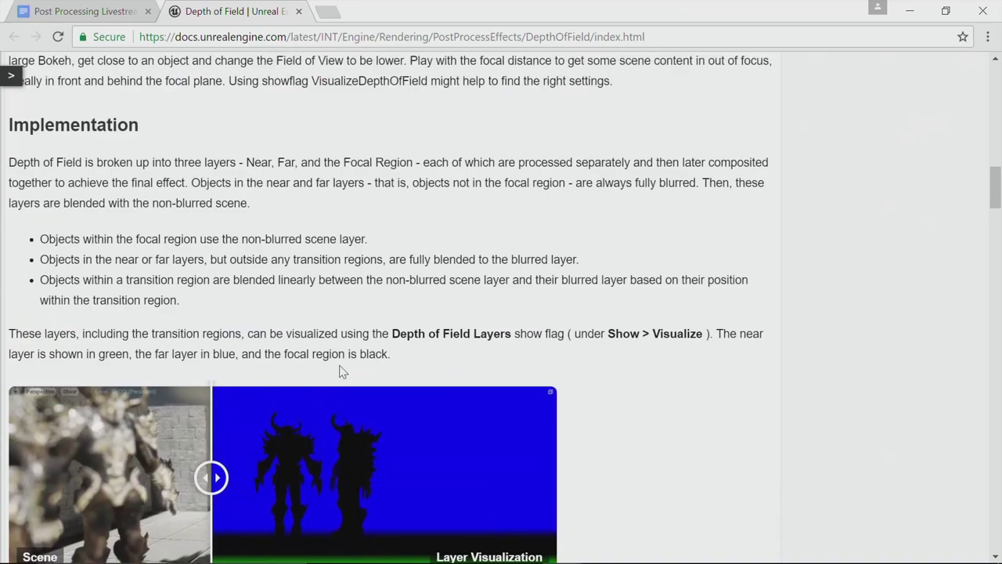
{"action": "left_click_drag", "start_coordinate": [226, 483], "coordinate": [317, 480]}
Examine the documentation's Properties table for focal distance, focal region, transition ranges and scale, and continue through the Adaptive DoF section
{"action": "scroll", "coordinate": [336, 329], "scroll_direction": "up", "scroll_amount": 1}
{"action": "scroll", "coordinate": [337, 332], "scroll_direction": "down", "scroll_amount": 10}
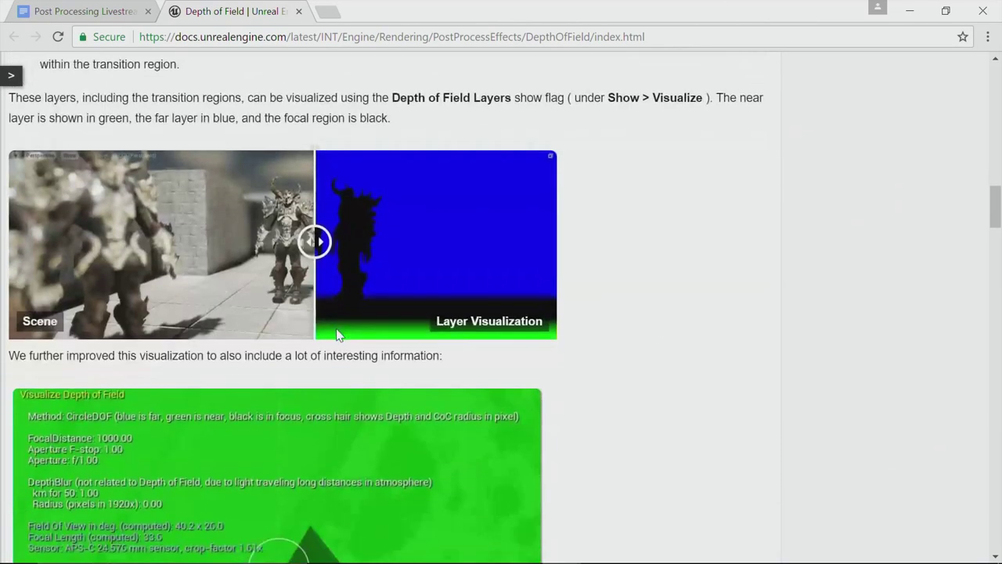
{"action": "scroll", "coordinate": [335, 332], "scroll_direction": "down", "scroll_amount": 8}
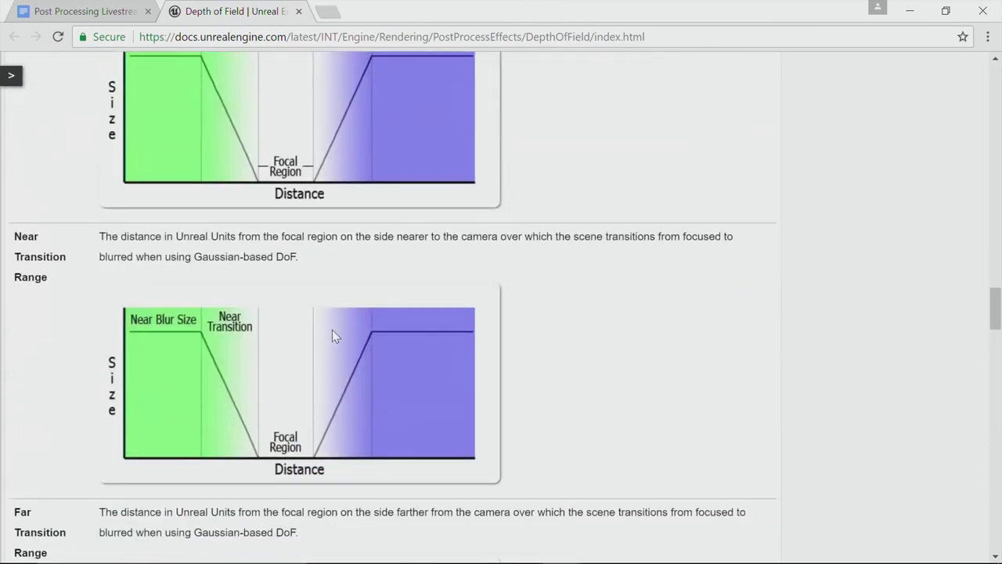
{"action": "scroll", "coordinate": [332, 333], "scroll_direction": "up", "scroll_amount": 6}
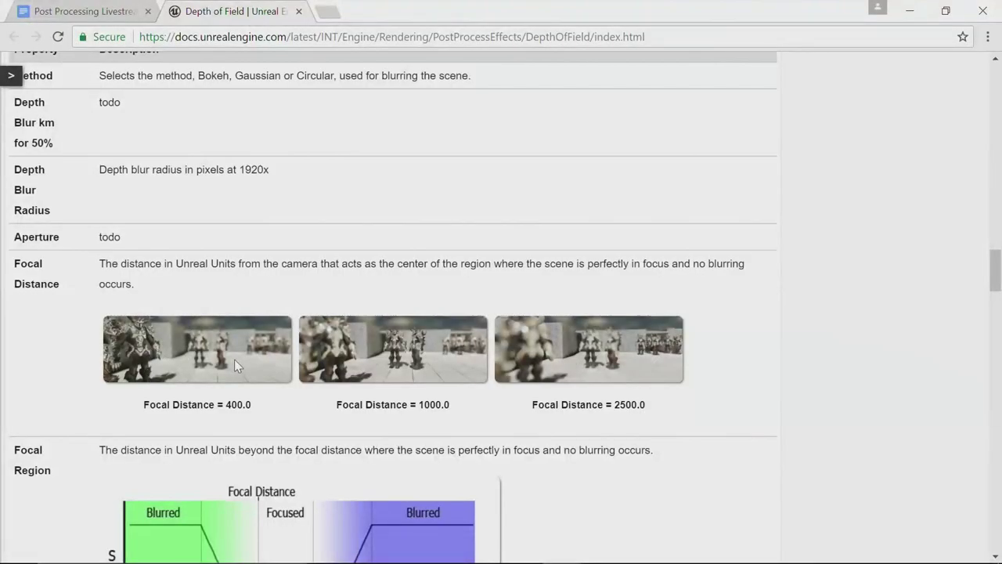
{"action": "scroll", "coordinate": [234, 362], "scroll_direction": "up", "scroll_amount": 2}
{"action": "scroll", "coordinate": [304, 352], "scroll_direction": "down", "scroll_amount": 2}
{"action": "scroll", "coordinate": [150, 321], "scroll_direction": "down", "scroll_amount": 4}
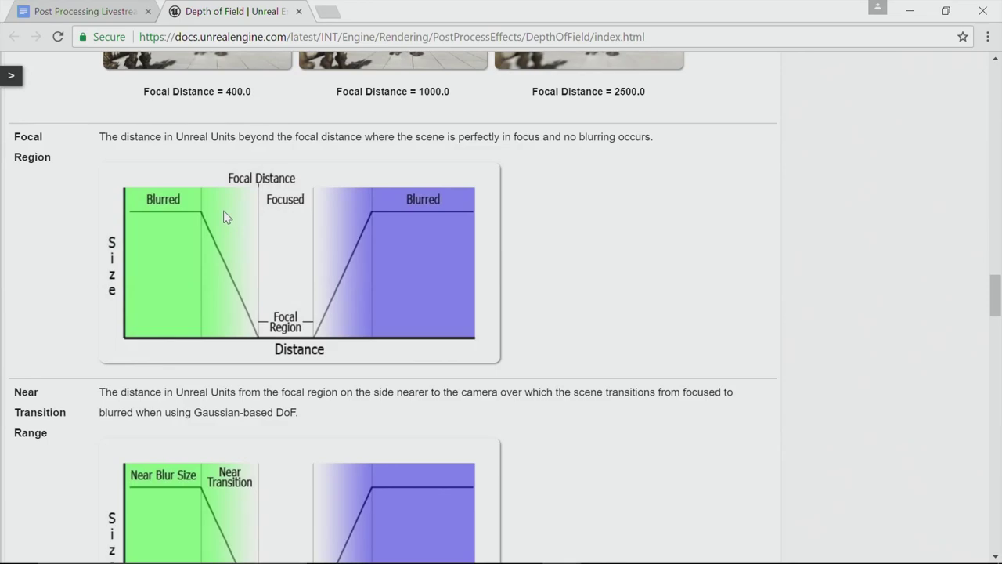
{"action": "scroll", "coordinate": [252, 283], "scroll_direction": "down", "scroll_amount": 3}
{"action": "scroll", "coordinate": [177, 308], "scroll_direction": "down", "scroll_amount": 20}
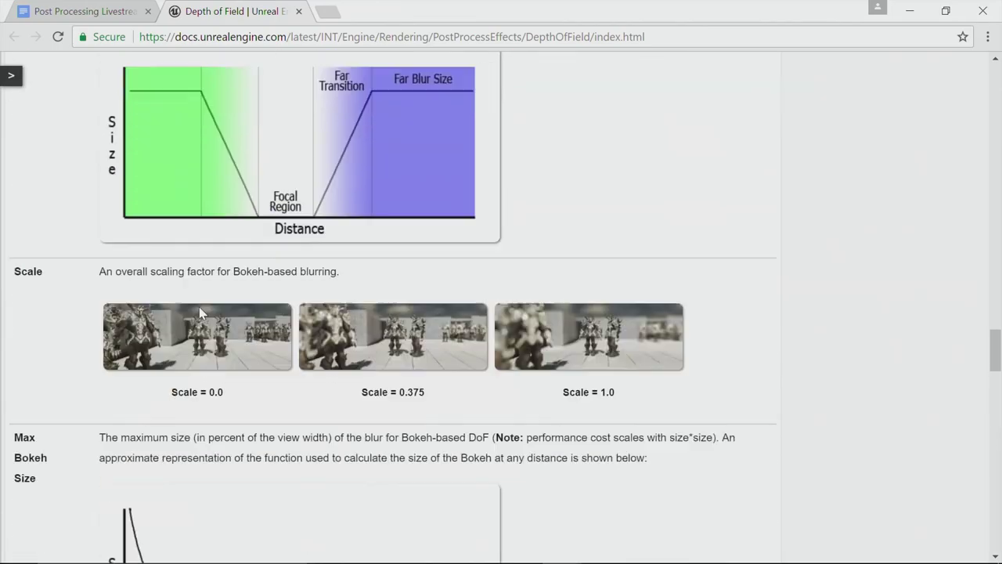
{"action": "scroll", "coordinate": [196, 313], "scroll_direction": "down", "scroll_amount": 5}
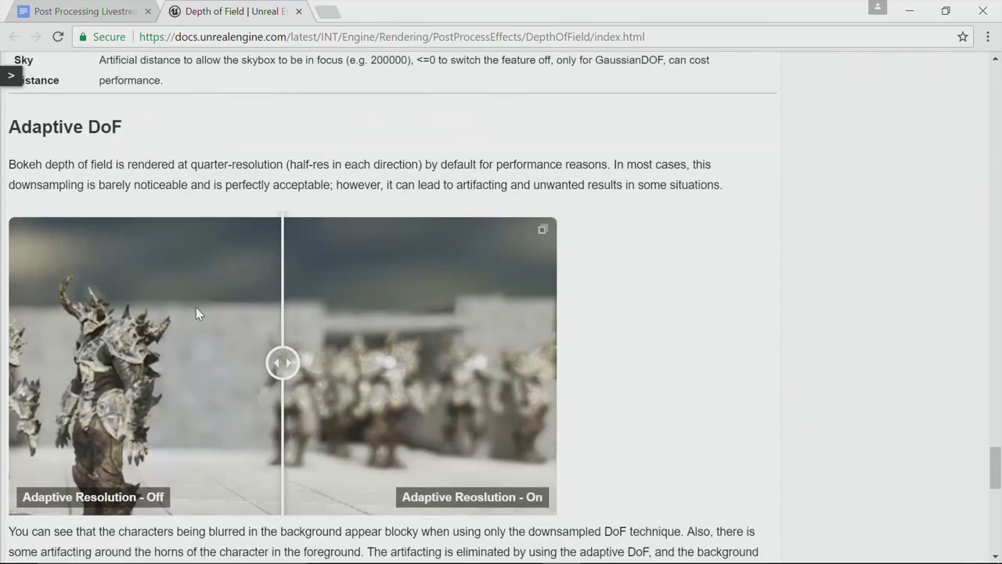
{"action": "scroll", "coordinate": [195, 311], "scroll_direction": "down", "scroll_amount": 8}
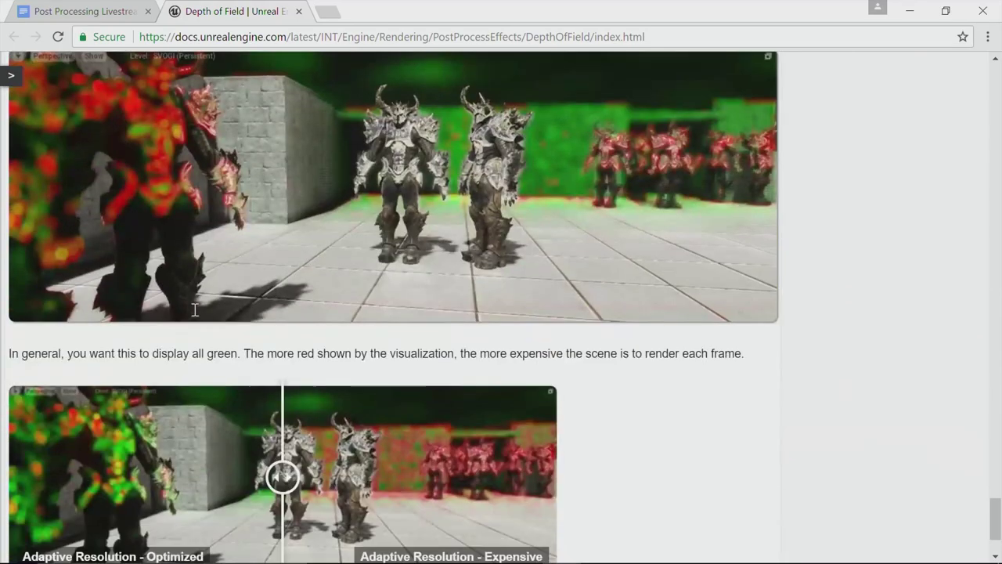
Look back through the Depth of Field documentation's property descriptions, and switch back to the Unreal Editor
{"action": "scroll", "coordinate": [188, 318], "scroll_direction": "up", "scroll_amount": 10}
{"action": "scroll", "coordinate": [185, 317], "scroll_direction": "up", "scroll_amount": 8}
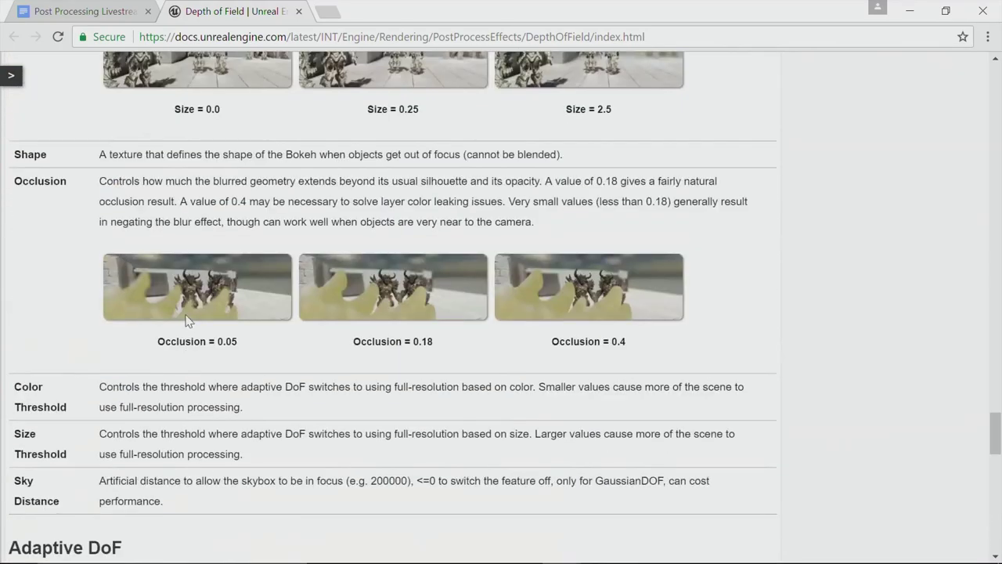
{"action": "scroll", "coordinate": [181, 321], "scroll_direction": "up", "scroll_amount": 17}
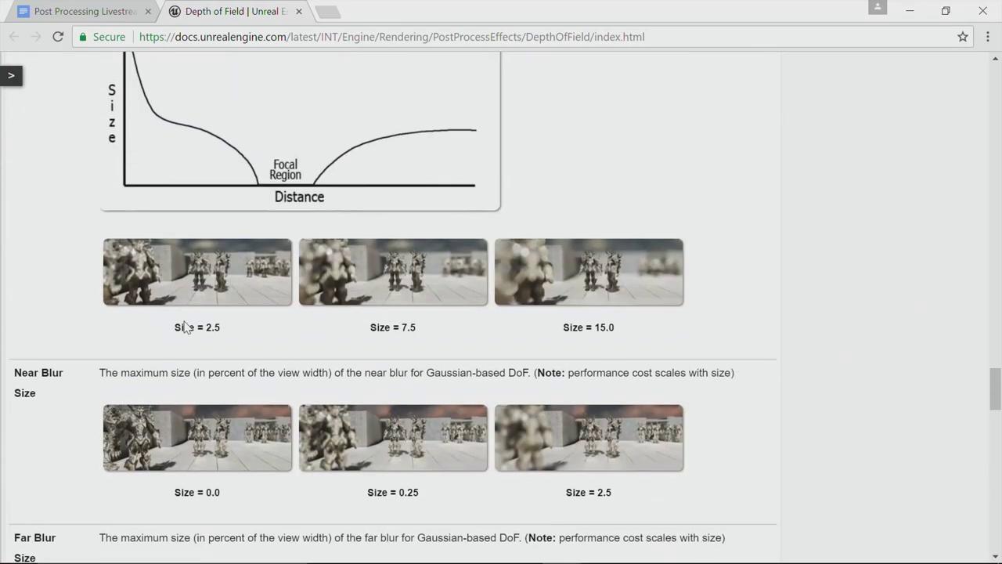
{"action": "scroll", "coordinate": [181, 327], "scroll_direction": "down", "scroll_amount": 4}
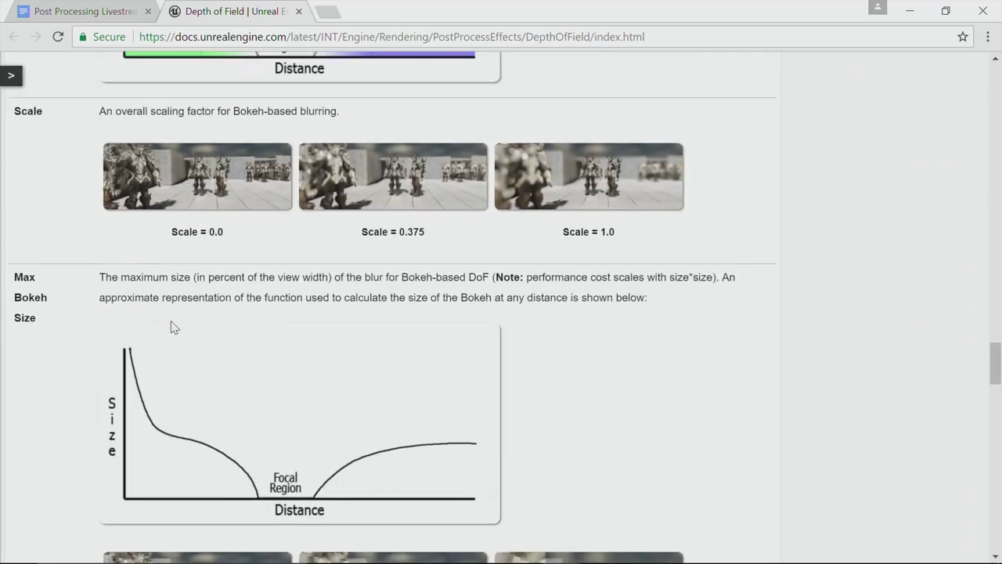
{"action": "scroll", "coordinate": [174, 327], "scroll_direction": "up", "scroll_amount": 16}
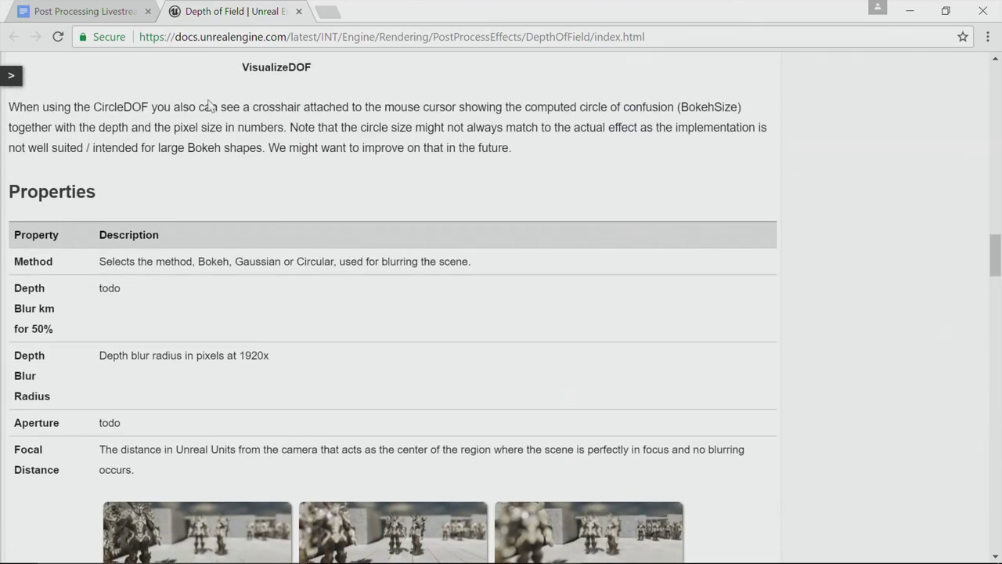
{"action": "left_click", "coordinate": [87, 11]}
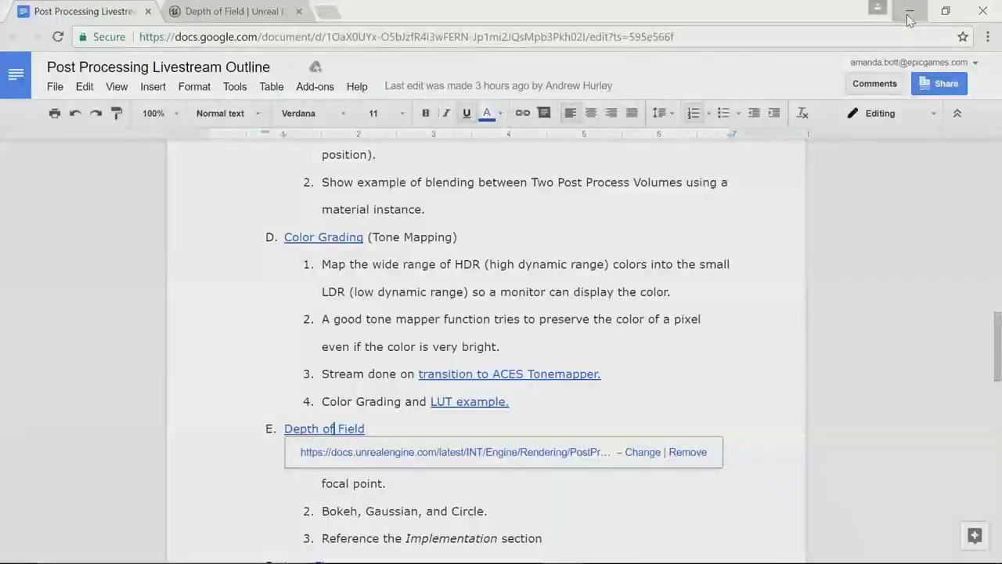
{"action": "left_click", "coordinate": [909, 11]}
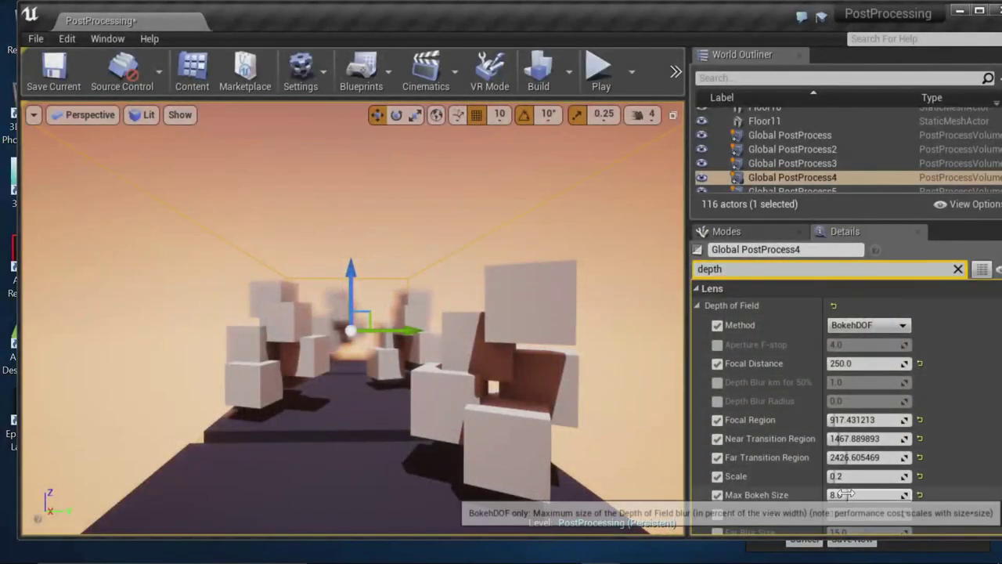
Try other Max Bokeh Size and Scale values for Global PostProcess4's depth of field, returning them to 8 and 0.2
{"action": "left_click_drag", "start_coordinate": [846, 494], "coordinate": [877, 494]}
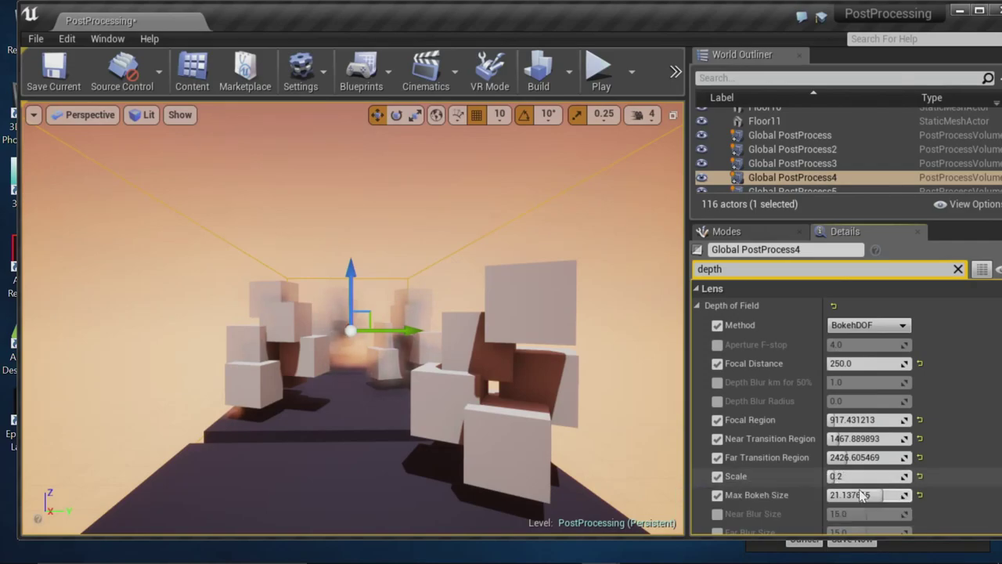
{"action": "left_click_drag", "start_coordinate": [859, 495], "coordinate": [830, 495]}
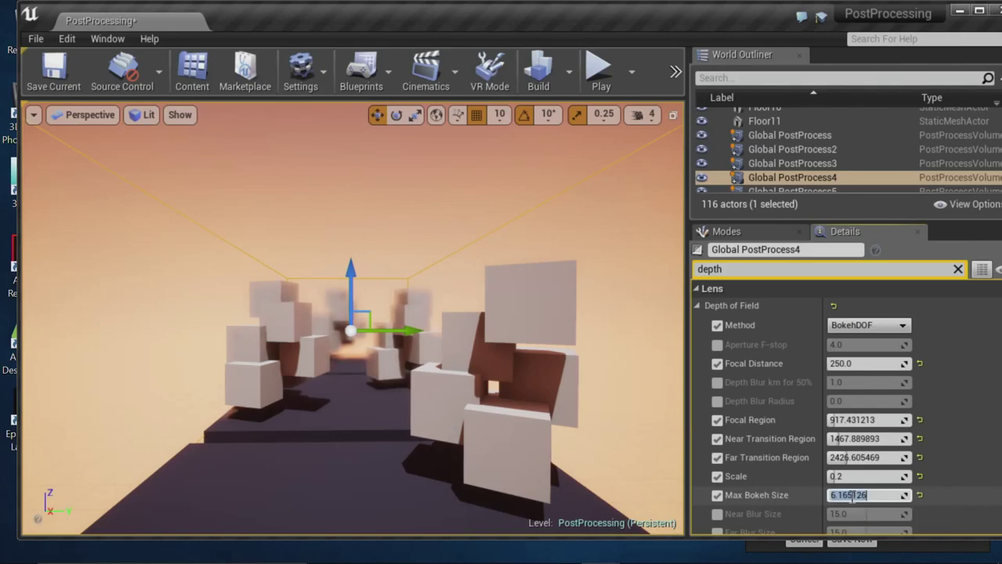
{"action": "type", "text": "8"}
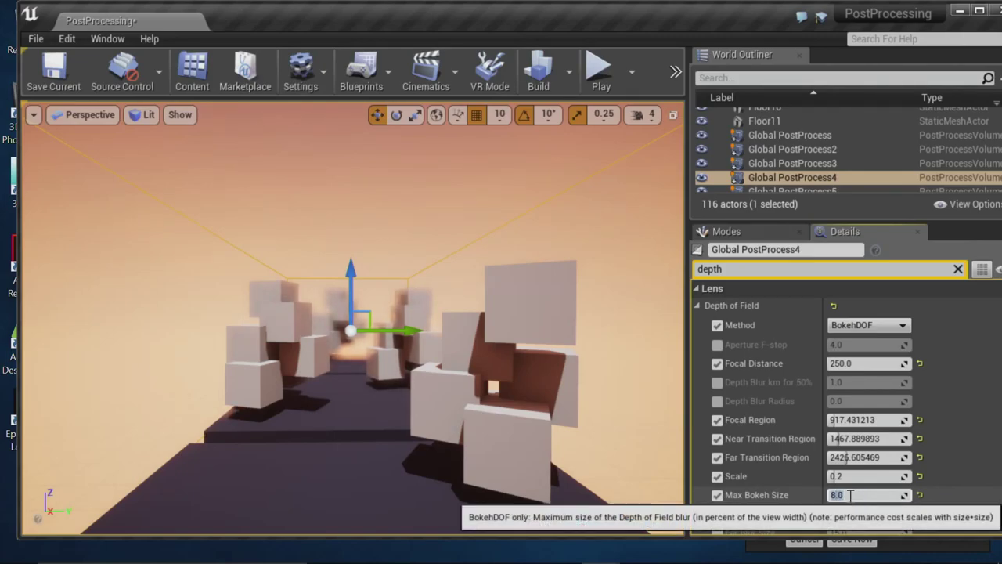
{"action": "left_click_drag", "start_coordinate": [835, 476], "coordinate": [847, 476]}
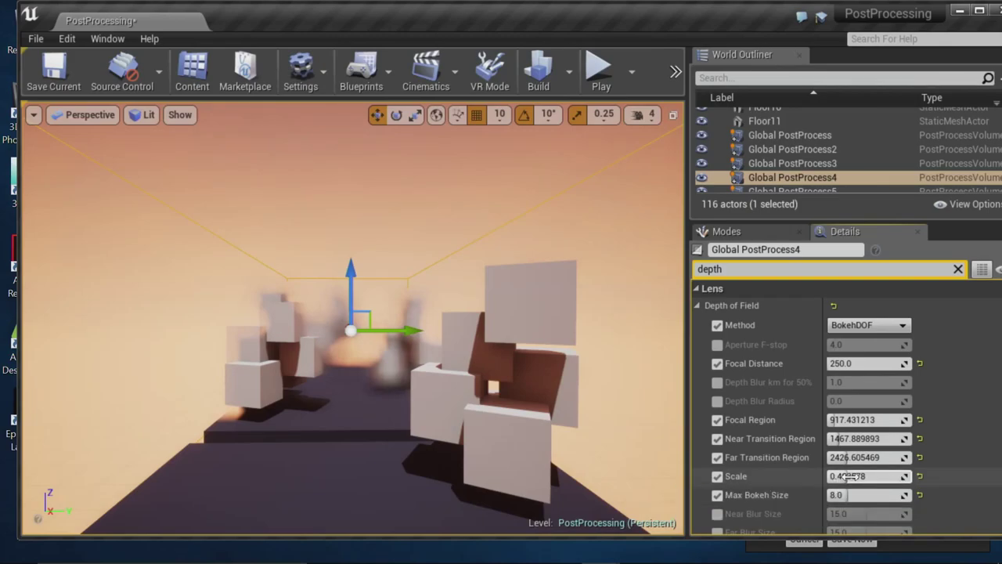
{"action": "key", "text": "Return"}
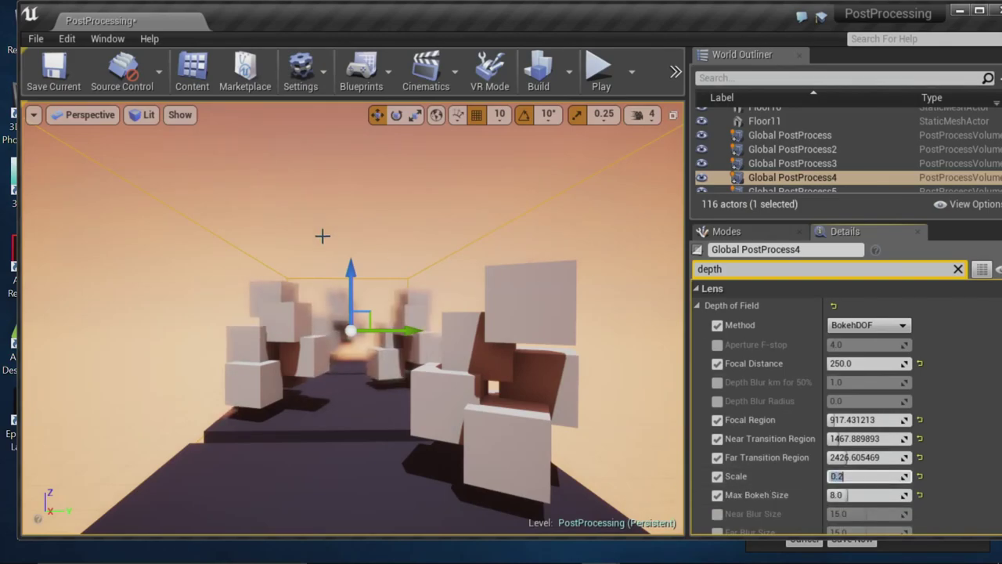
Maximize the editor window and expand the perspective viewport to full-screen immersive mode
{"action": "right_click_drag", "start_coordinate": [357, 250], "coordinate": [367, 256]}
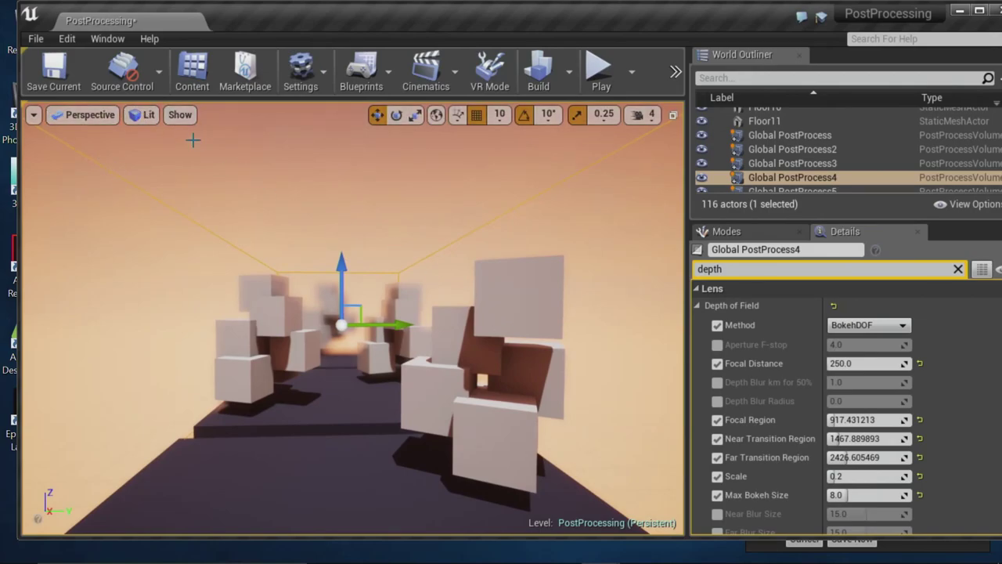
{"action": "left_click", "coordinate": [178, 116]}
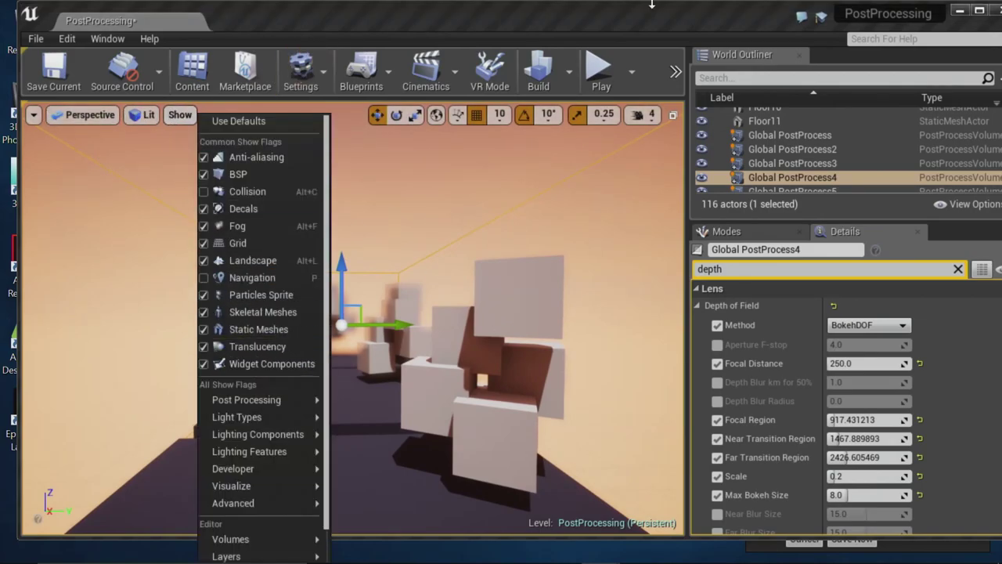
{"action": "left_click", "coordinate": [980, 10]}
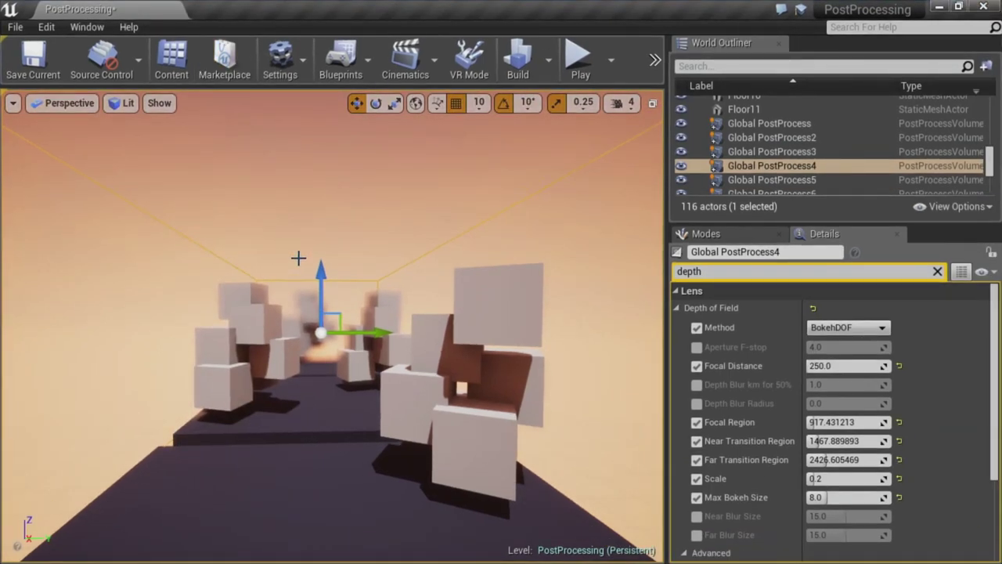
{"action": "key", "text": "F11"}
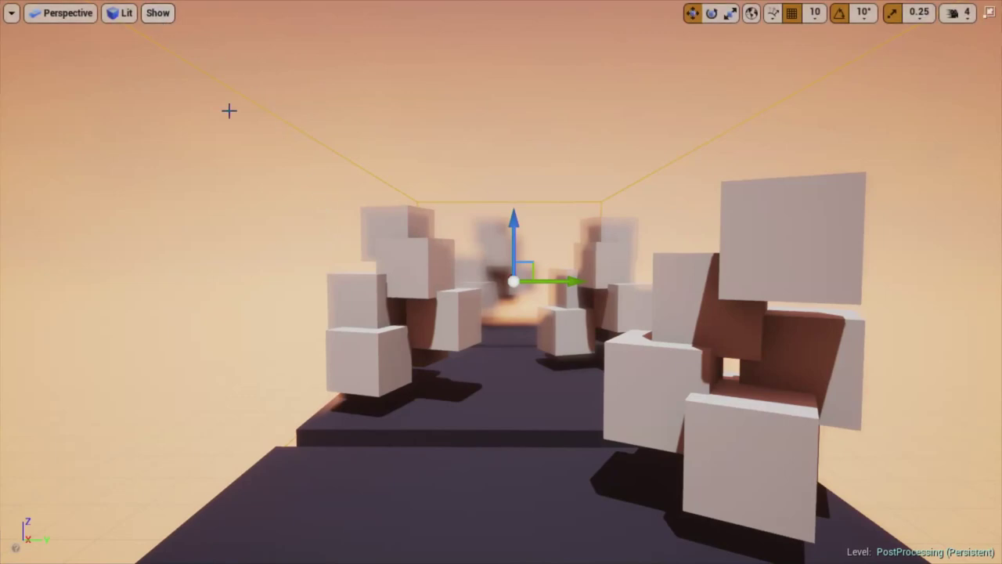
Turn on the Depth of Field Layers visualization in the perspective viewport
{"action": "right_click_drag", "start_coordinate": [228, 110], "coordinate": [267, 125]}
{"action": "left_click", "coordinate": [159, 12]}
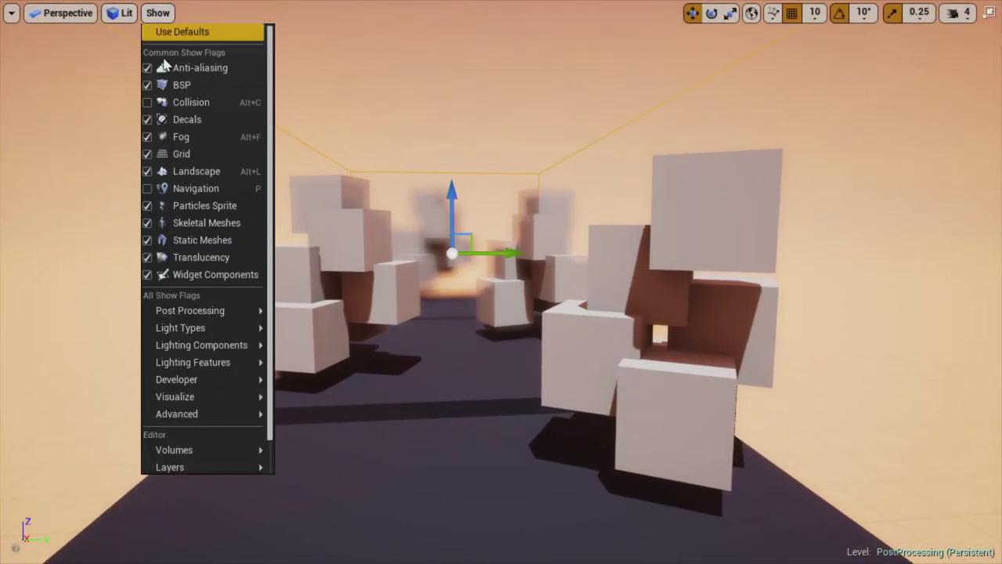
{"action": "mouse_move", "coordinate": [268, 397]}
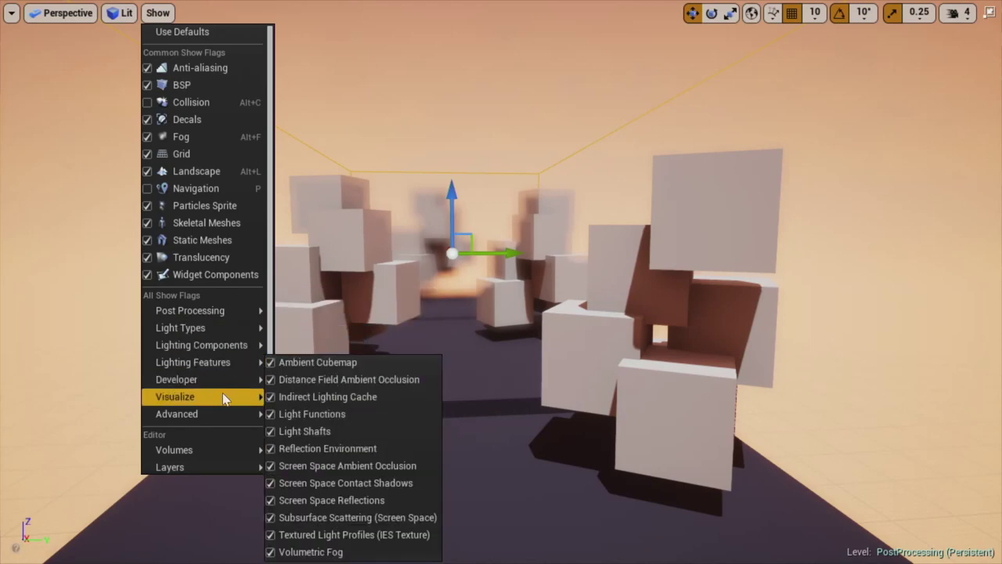
{"action": "left_click", "coordinate": [273, 330]}
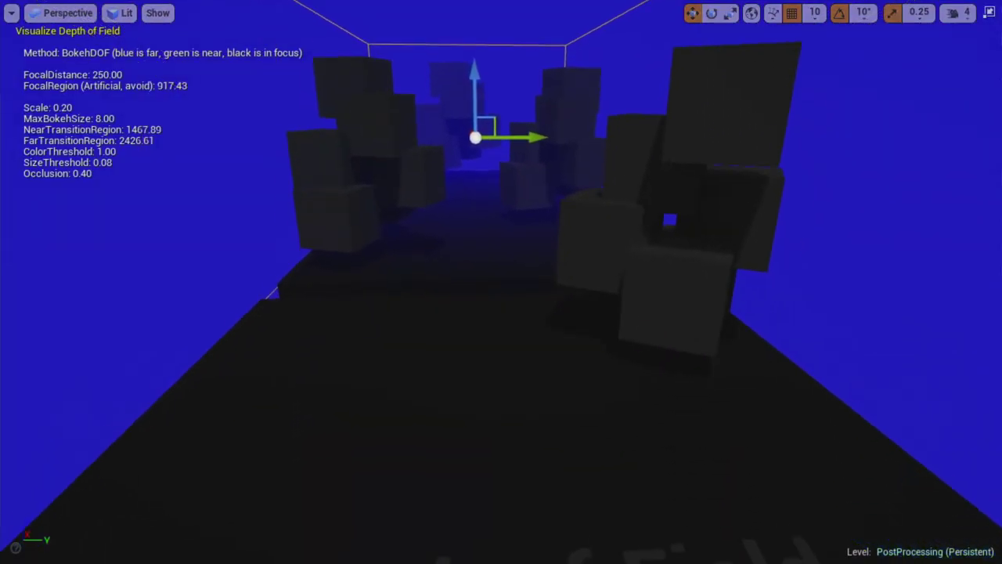
Fly around the Depth of Field floor text and the blocks to examine the near, far and in-focus layer colors
{"action": "right_click_drag", "start_coordinate": [501, 282], "coordinate": [517, 403]}
{"action": "key", "text": "w"}
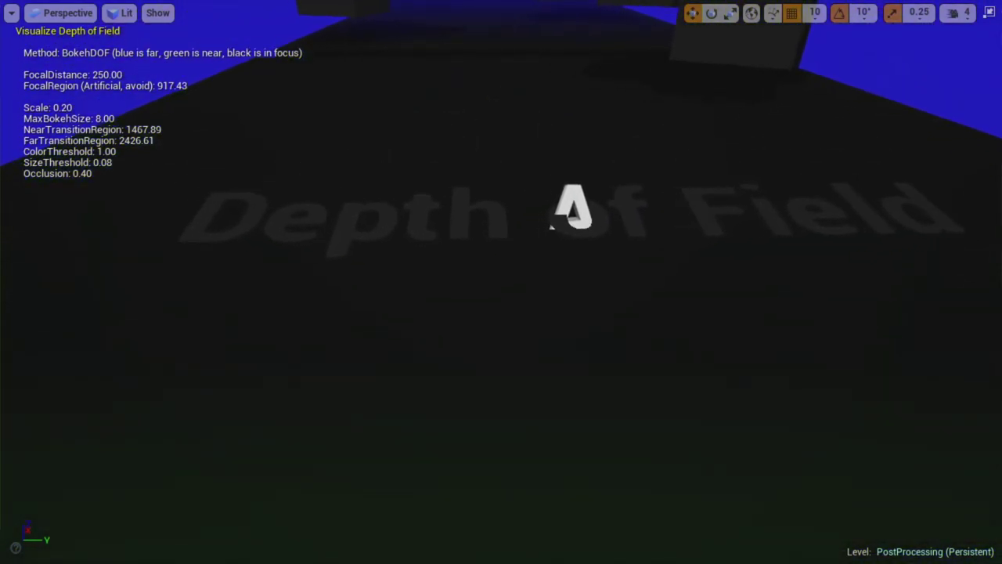
{"action": "right_click_drag", "start_coordinate": [502, 281], "coordinate": [449, 249]}
{"action": "key", "text": "w"}
{"action": "key", "text": "w"}
{"action": "key", "text": "s"}
{"action": "right_click_drag", "start_coordinate": [501, 282], "coordinate": [564, 86]}
{"action": "key", "text": "s"}
{"action": "key", "text": "e"}
{"action": "key", "text": "q"}
{"action": "key", "text": "s"}
{"action": "key", "text": "w"}
{"action": "key", "text": "e"}
{"action": "right_click_drag", "start_coordinate": [509, 215], "coordinate": [424, 306]}
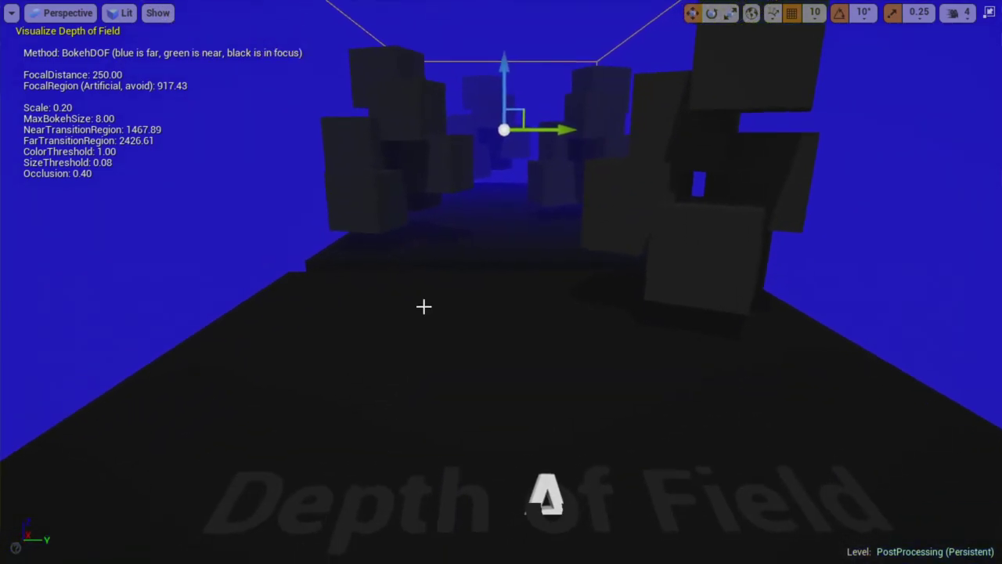
{"action": "left_click", "coordinate": [157, 13]}
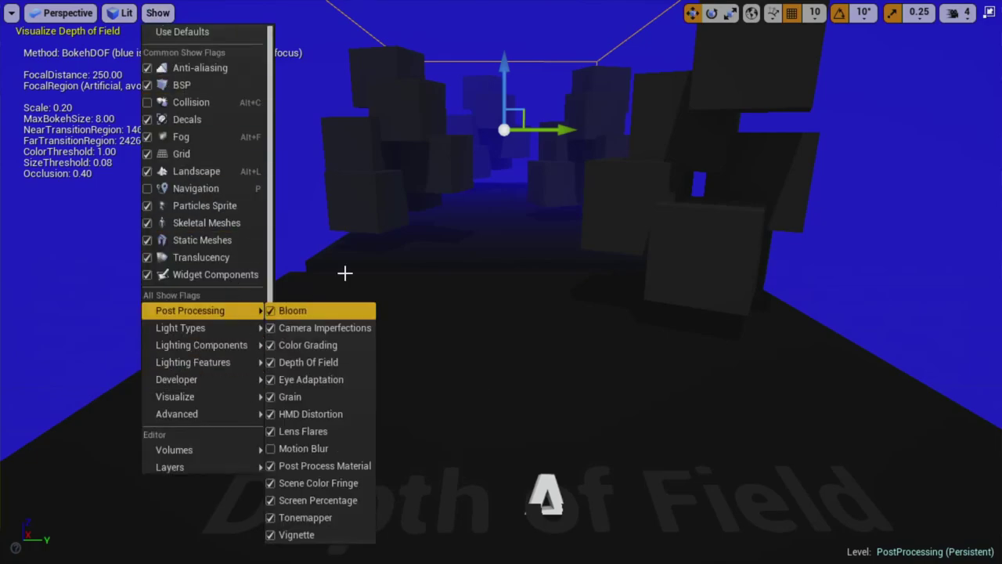
{"action": "mouse_move", "coordinate": [452, 246]}
{"action": "right_mouse_down"}
{"action": "mouse_move", "coordinate": [449, 225]}
{"action": "mouse_move", "coordinate": [448, 240]}
{"action": "right_mouse_up"}
{"action": "right_click_drag", "start_coordinate": [510, 310], "coordinate": [510, 344]}
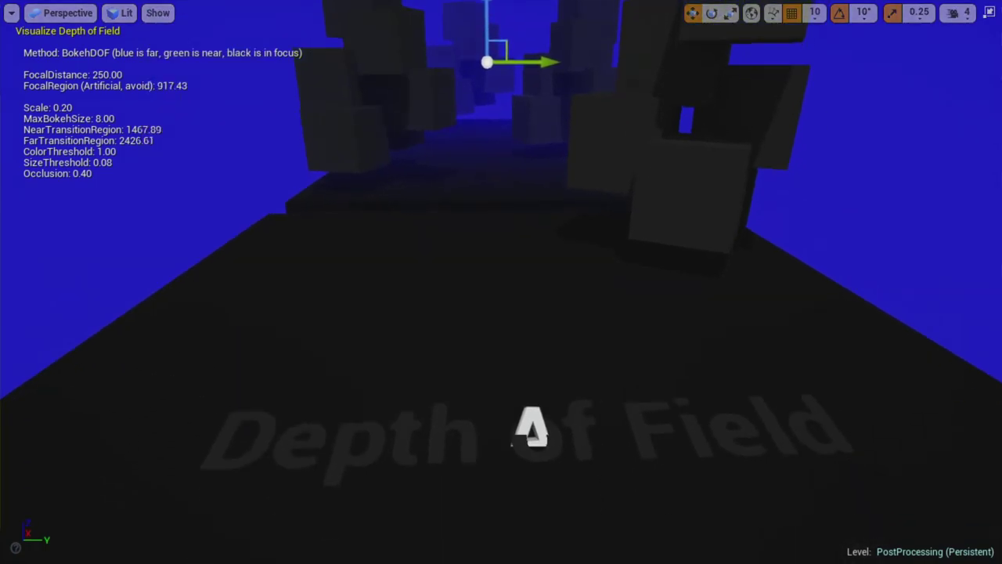
Exit the full-screen viewport and set Global PostProcess4's Near Transition Region to about 367
{"action": "key", "text": "f"}
{"action": "key", "text": "F11"}
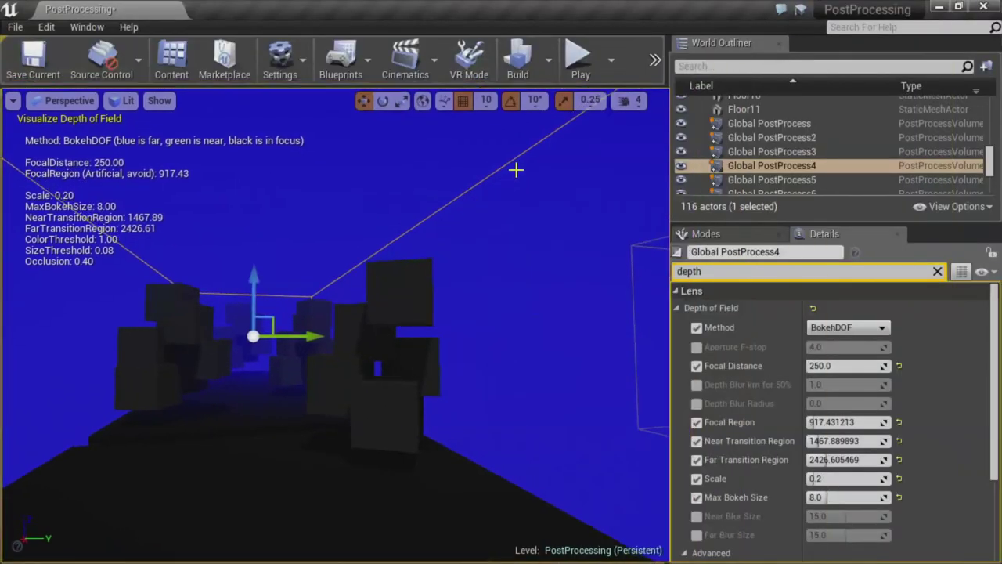
{"action": "scroll", "coordinate": [725, 404], "scroll_direction": "down", "scroll_amount": 1}
{"action": "right_click_drag", "start_coordinate": [559, 443], "coordinate": [559, 523]}
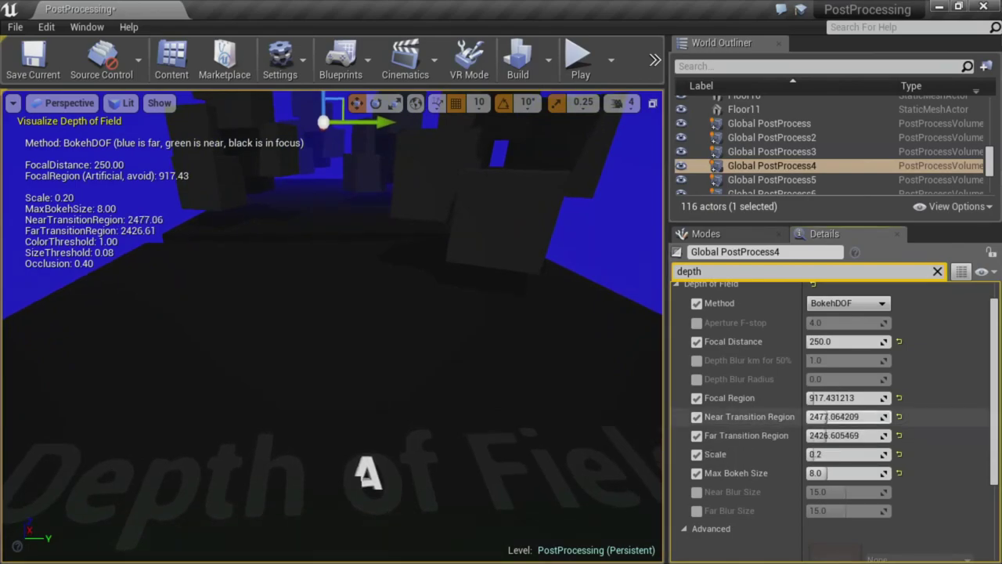
{"action": "left_click_drag", "start_coordinate": [842, 417], "coordinate": [808, 416]}
{"action": "right_click_drag", "start_coordinate": [357, 444], "coordinate": [357, 494]}
{"action": "mouse_move", "coordinate": [808, 416]}
{"action": "left_mouse_down"}
{"action": "mouse_move", "coordinate": [821, 417]}
{"action": "mouse_move", "coordinate": [811, 417]}
{"action": "left_mouse_up"}
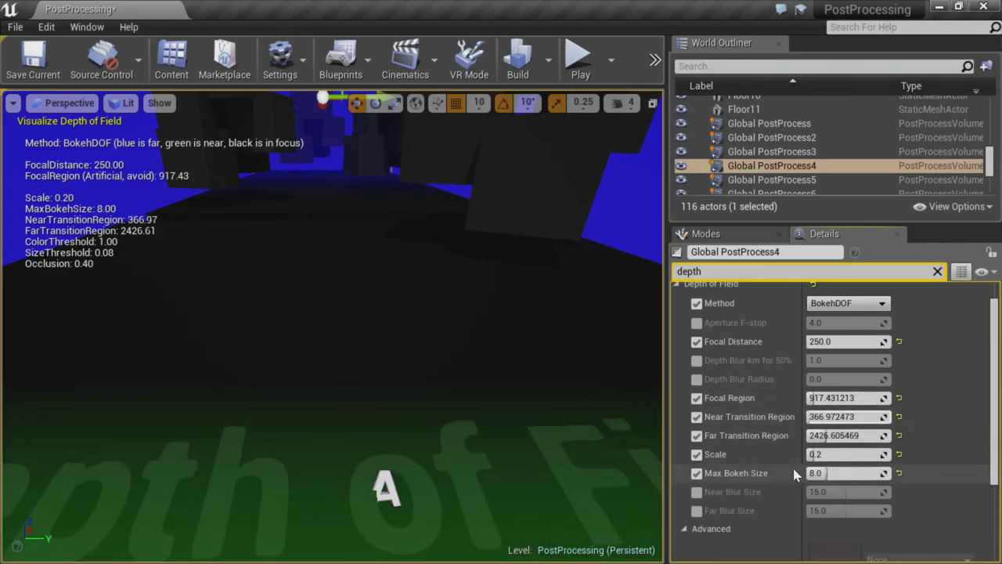
Set the volume's Focal Distance to about 1259 and frame the blocks to view the shifted focus layers
{"action": "scroll", "coordinate": [796, 475], "scroll_direction": "up", "scroll_amount": 1}
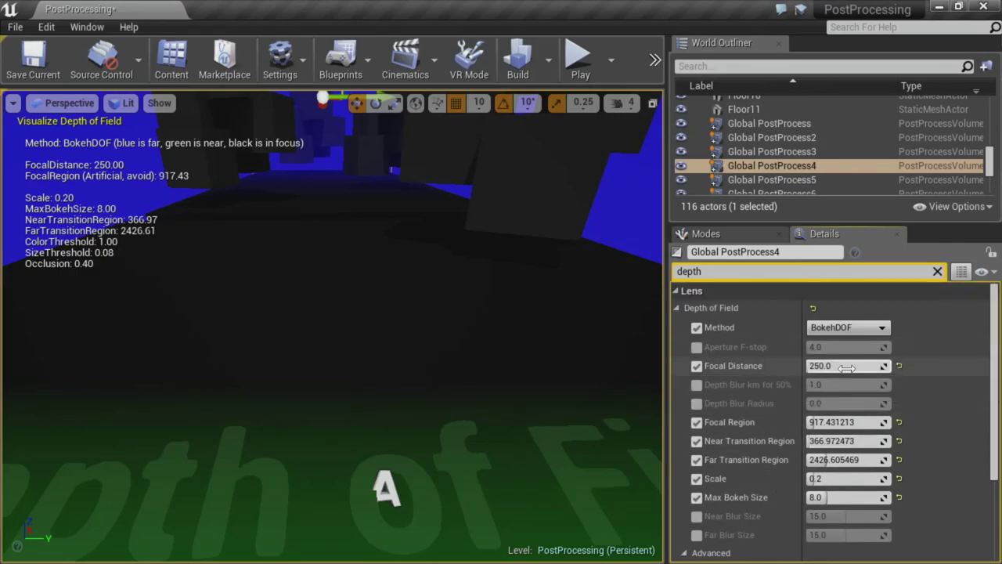
{"action": "left_click_drag", "start_coordinate": [847, 367], "coordinate": [818, 366]}
{"action": "right_click_drag", "start_coordinate": [571, 342], "coordinate": [555, 264]}
{"action": "right_click_drag", "start_coordinate": [571, 313], "coordinate": [571, 306]}
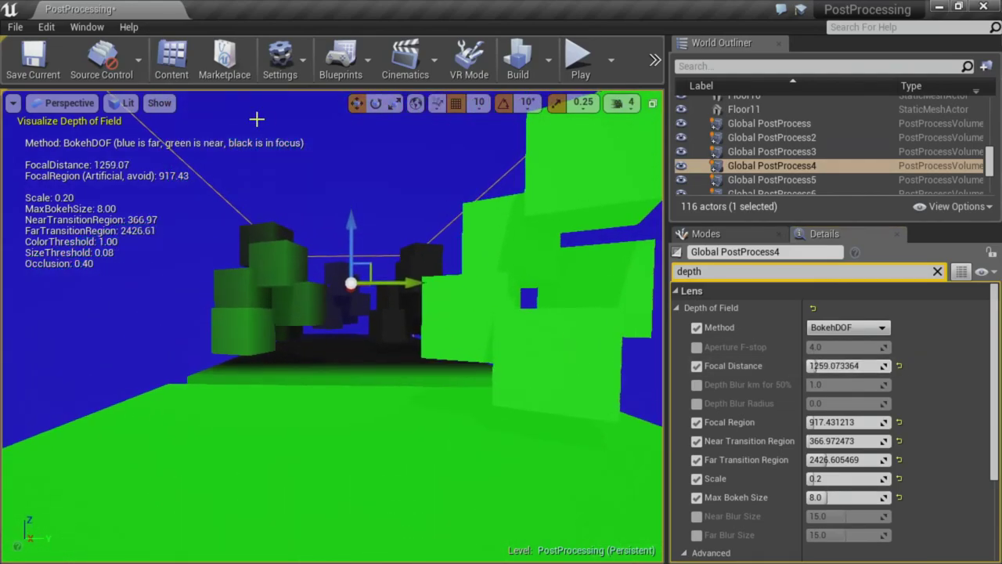
Check which Visualize show flags are available for the viewport, including the depth of field entries
{"action": "left_click", "coordinate": [159, 102]}
{"action": "mouse_move", "coordinate": [224, 509]}
{"action": "mouse_move", "coordinate": [230, 490]}
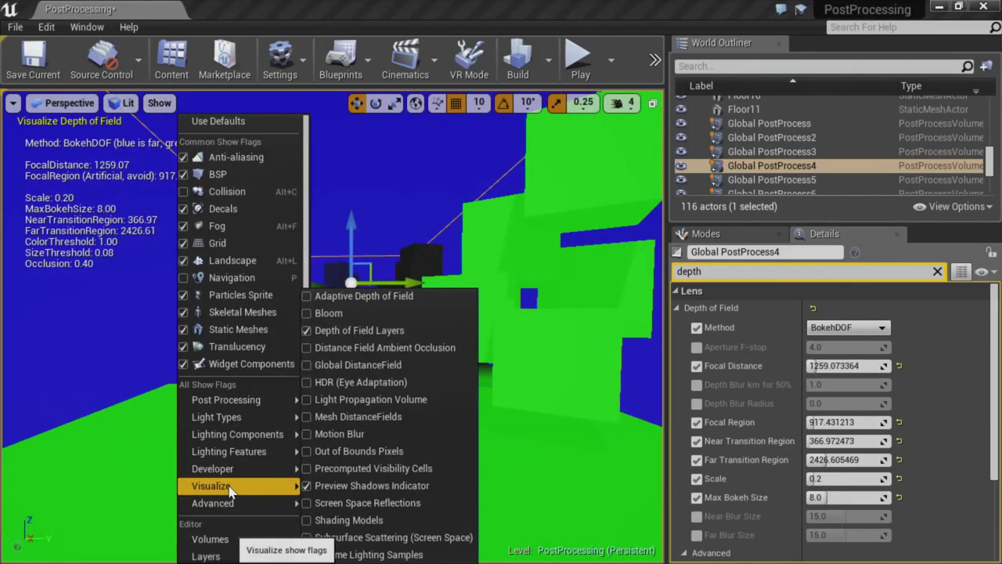
{"action": "right_click_drag", "start_coordinate": [570, 452], "coordinate": [592, 410]}
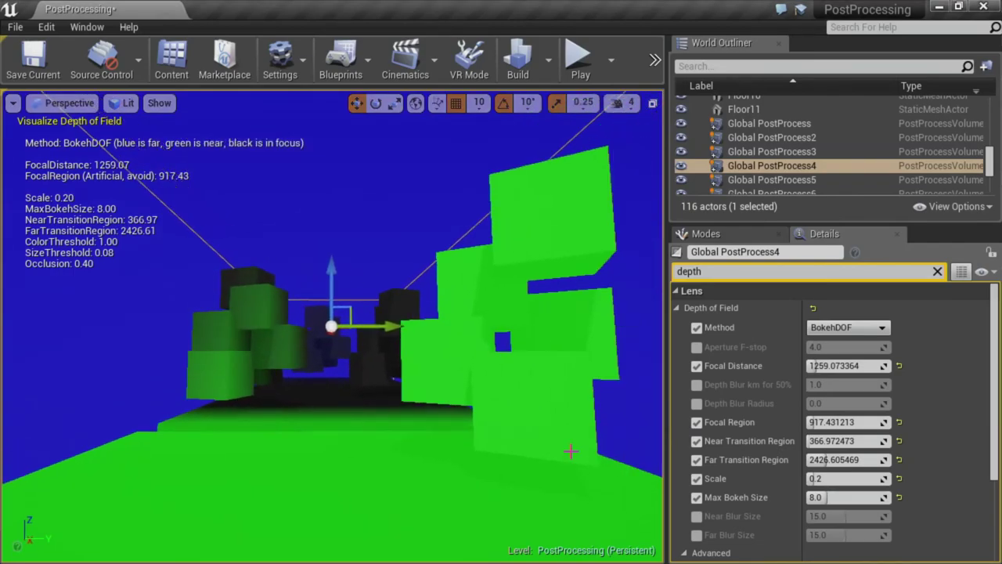
Open the console and look for a show flag command starting with r.Show, clearing the entry at the end
{"action": "key", "text": "grave"}
{"action": "type", "text": "r."}
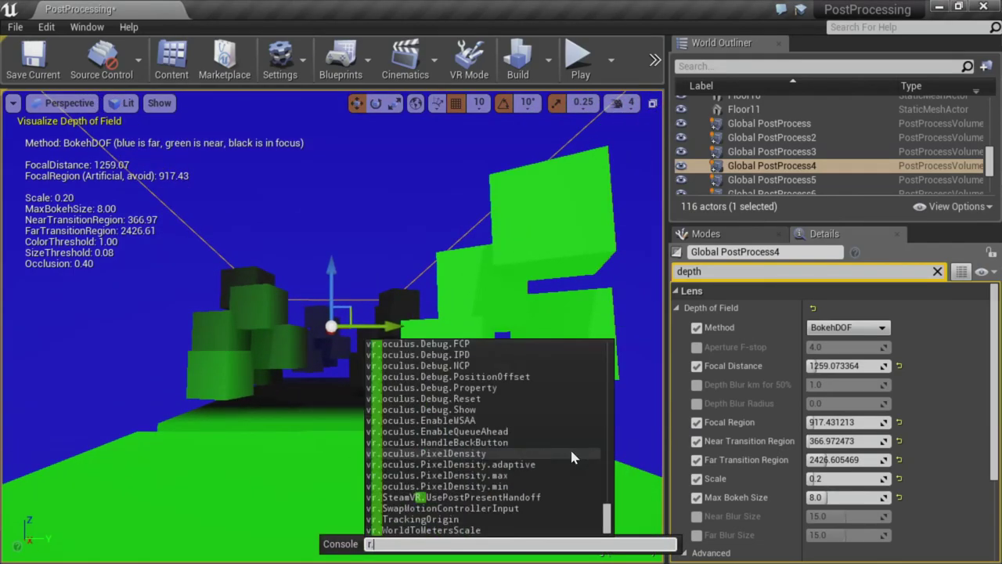
{"action": "type", "text": "Show"}
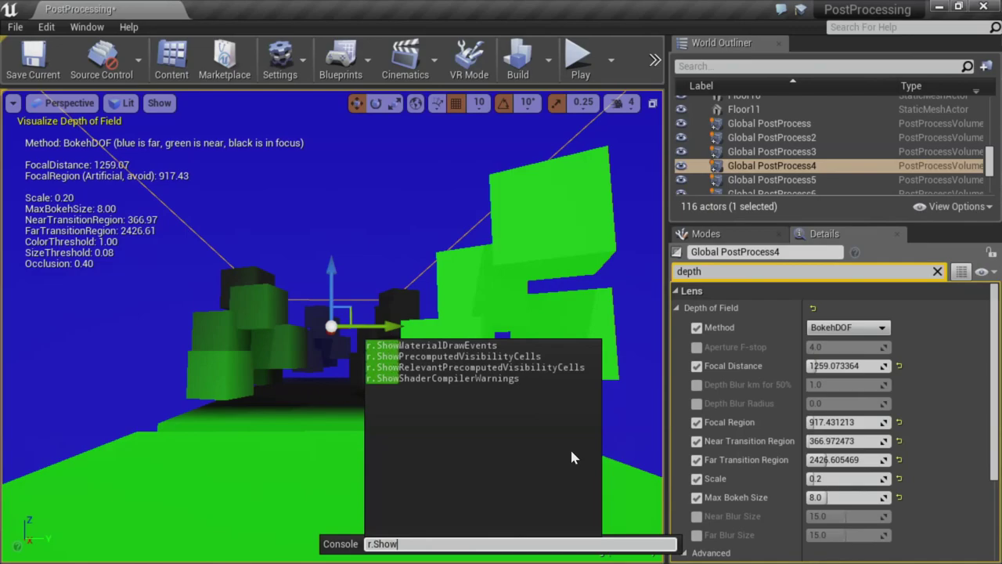
{"action": "type", "text": "F"}
{"action": "key", "text": "BackSpace"}
{"action": "key", "text": "BackSpace"}
{"action": "key", "text": "BackSpace"}
{"action": "key", "text": "BackSpace"}
{"action": "key", "text": "BackSpace"}
{"action": "key", "text": "BackSpace"}
{"action": "key", "text": "BackSpace"}
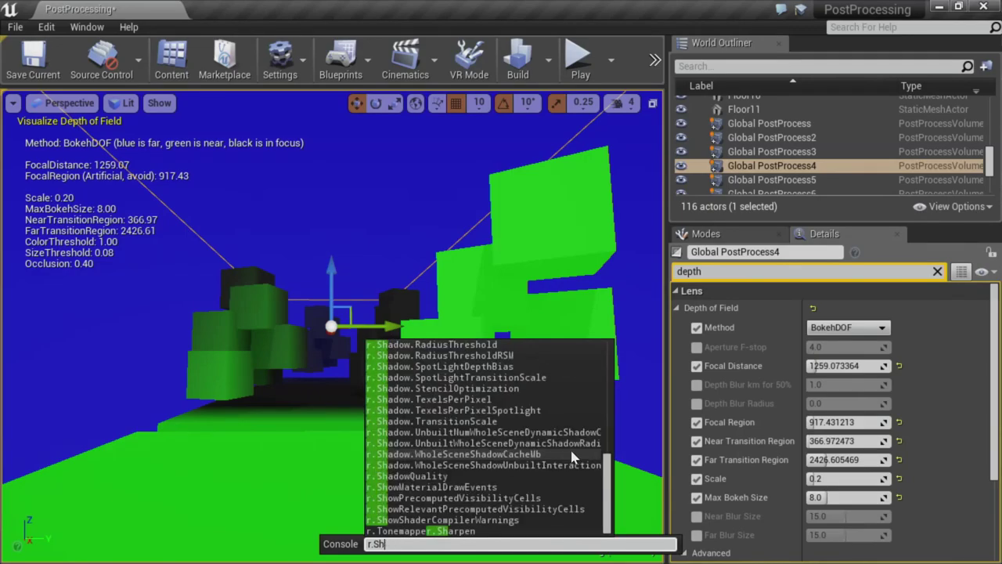
Turn off the depth of field visualization with the console command ShowFlag.VisualizeDOF 0
{"action": "type", "text": "ShowFlag."}
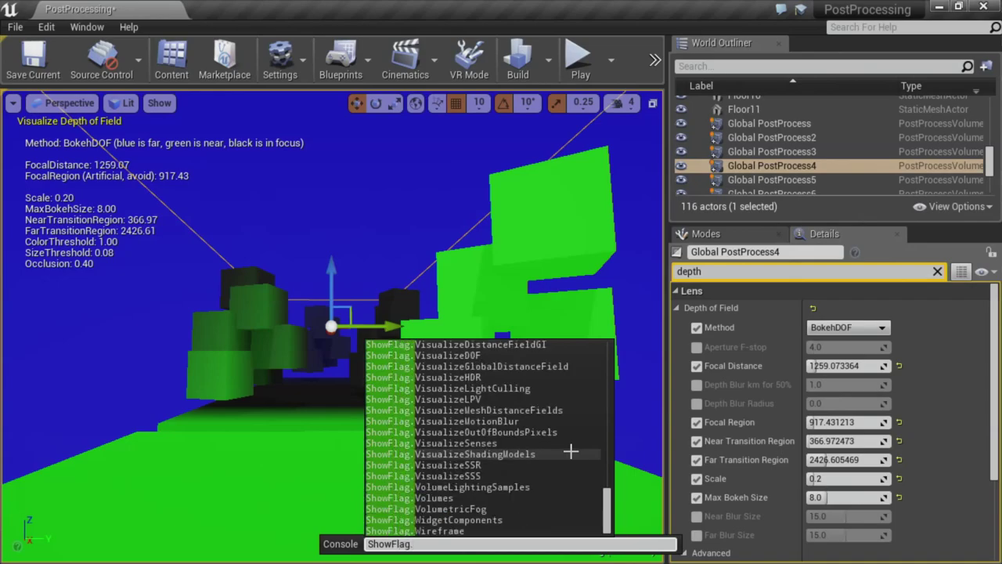
{"action": "type", "text": "Visualiz"}
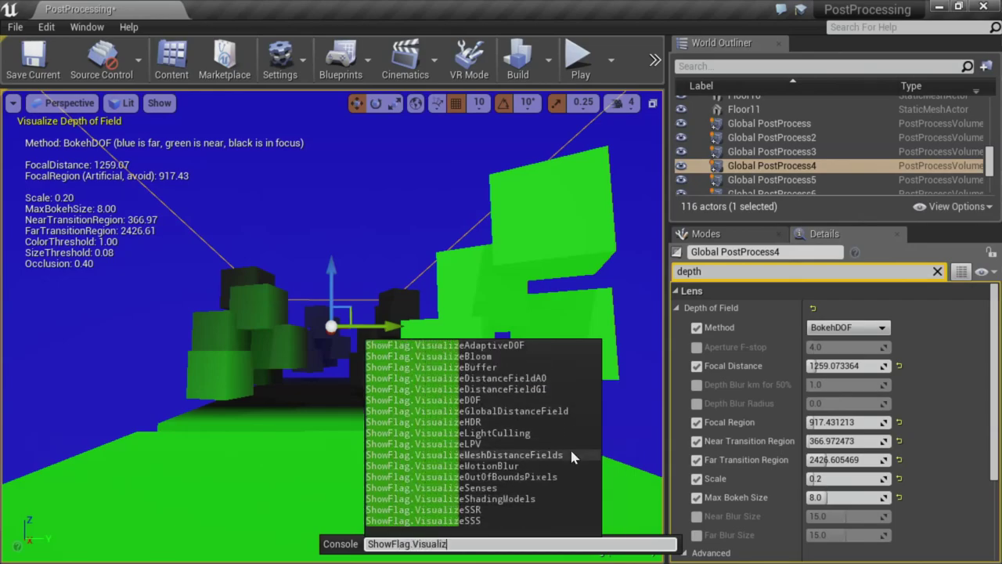
{"action": "key", "text": "Up"}
{"action": "key", "text": "Up"}
{"action": "key", "text": "Up"}
{"action": "key", "text": "Up"}
{"action": "key", "text": "Up"}
{"action": "key", "text": "Up"}
{"action": "key", "text": "Up"}
{"action": "key", "text": "Up"}
{"action": "key", "text": "Up"}
{"action": "key", "text": "Up"}
{"action": "key", "text": "Up"}
{"action": "key", "text": "Up"}
{"action": "key", "text": "Up"}
{"action": "key", "text": "Up"}
{"action": "key", "text": "Up"}
{"action": "key", "text": "Down"}
{"action": "key", "text": "Down"}
{"action": "key", "text": "Down"}
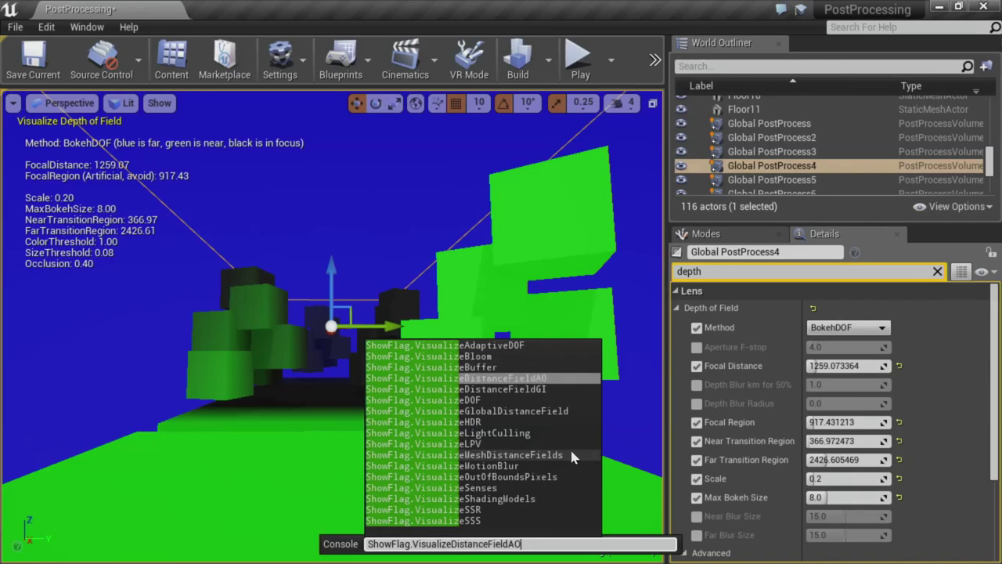
{"action": "key", "text": "Tab"}
{"action": "type", "text": "0"}
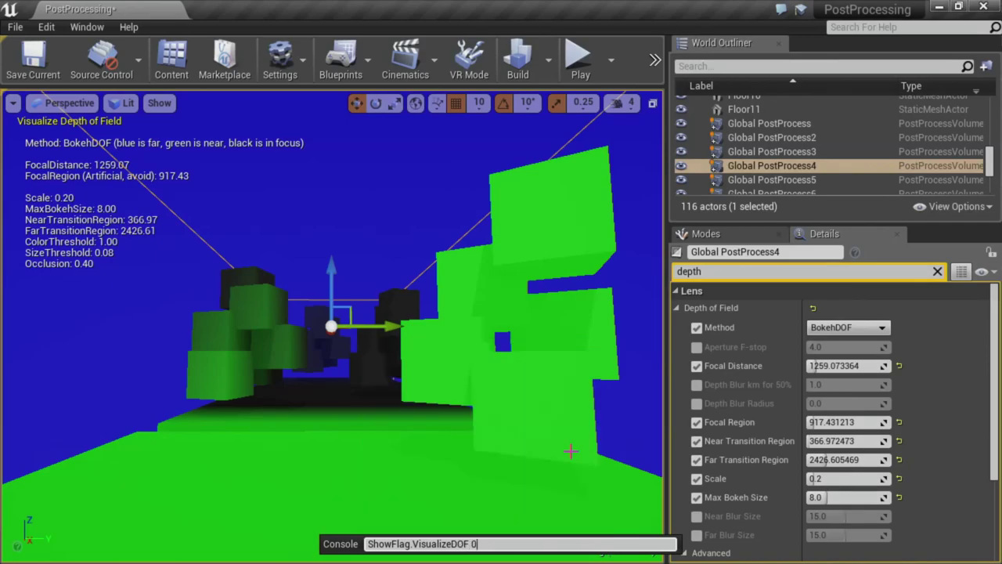
{"action": "key", "text": "Return"}
Try a Scale of about 0.31 and a Max Bokeh Size of about 10.35 on the volume and check the block blur
{"action": "mouse_move", "coordinate": [544, 425]}
{"action": "right_mouse_down"}
{"action": "mouse_move", "coordinate": [610, 420]}
{"action": "mouse_move", "coordinate": [543, 425]}
{"action": "mouse_move", "coordinate": [555, 417]}
{"action": "right_mouse_up"}
{"action": "key", "text": "w"}
{"action": "key", "text": "s"}
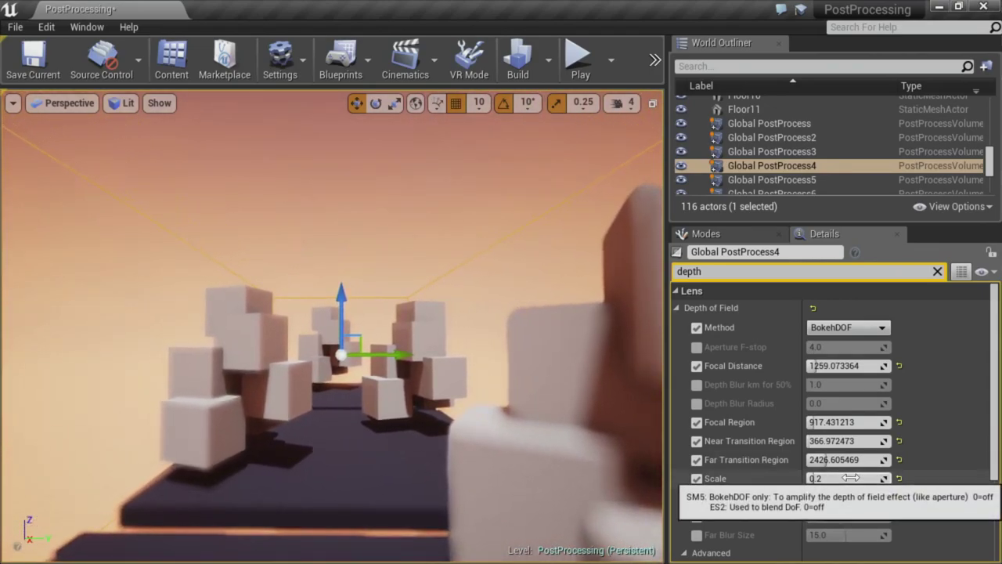
{"action": "mouse_move", "coordinate": [824, 496]}
{"action": "left_mouse_down"}
{"action": "mouse_move", "coordinate": [842, 496]}
{"action": "mouse_move", "coordinate": [822, 478]}
{"action": "left_mouse_up"}
{"action": "right_click_drag", "start_coordinate": [486, 425], "coordinate": [506, 430]}
{"action": "key", "text": "w"}
{"action": "key", "text": "w"}
{"action": "key", "text": "s"}
{"action": "right_click_drag", "start_coordinate": [401, 429], "coordinate": [398, 384]}
Turn the depth of field visualization back on with the console command ShowFlag.VisualizeDOF 1
{"action": "key", "text": "grave"}
{"action": "key", "text": "Up"}
{"action": "key", "text": "BackSpace"}
{"action": "key", "text": "BackSpace"}
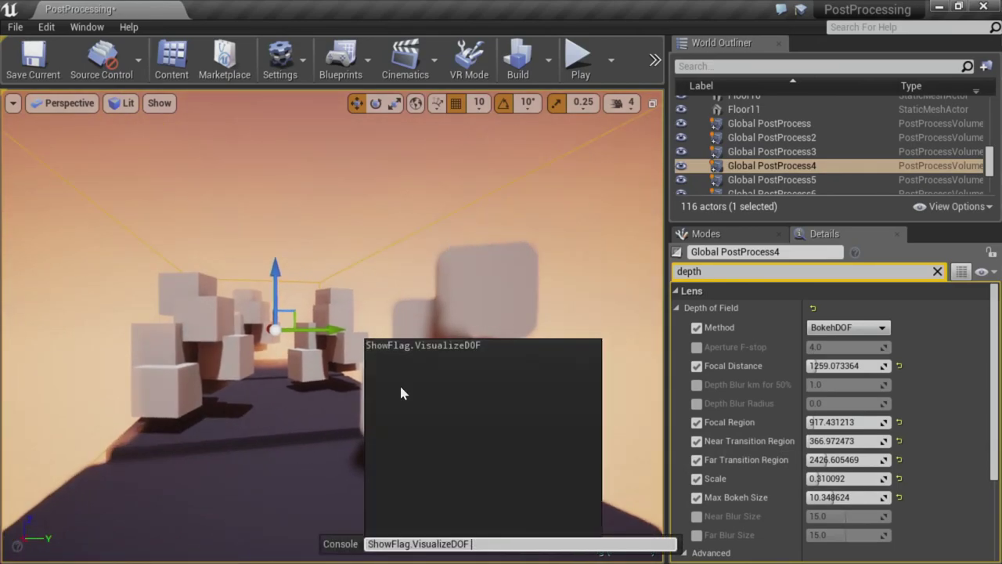
{"action": "key", "text": "Return"}
Set the volume's Scale to 0.2, Max Bokeh Size to 8 and Focal Region to 250
{"action": "mouse_move", "coordinate": [434, 526]}
{"action": "right_mouse_down"}
{"action": "mouse_move", "coordinate": [483, 518]}
{"action": "mouse_move", "coordinate": [418, 527]}
{"action": "mouse_move", "coordinate": [440, 516]}
{"action": "right_mouse_up"}
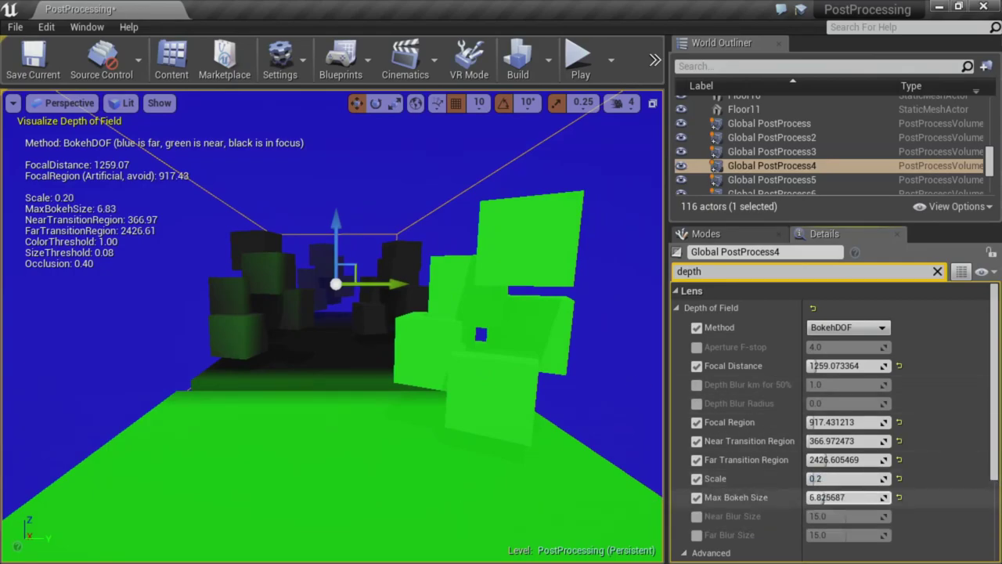
{"action": "left_click_drag", "start_coordinate": [815, 498], "coordinate": [842, 497]}
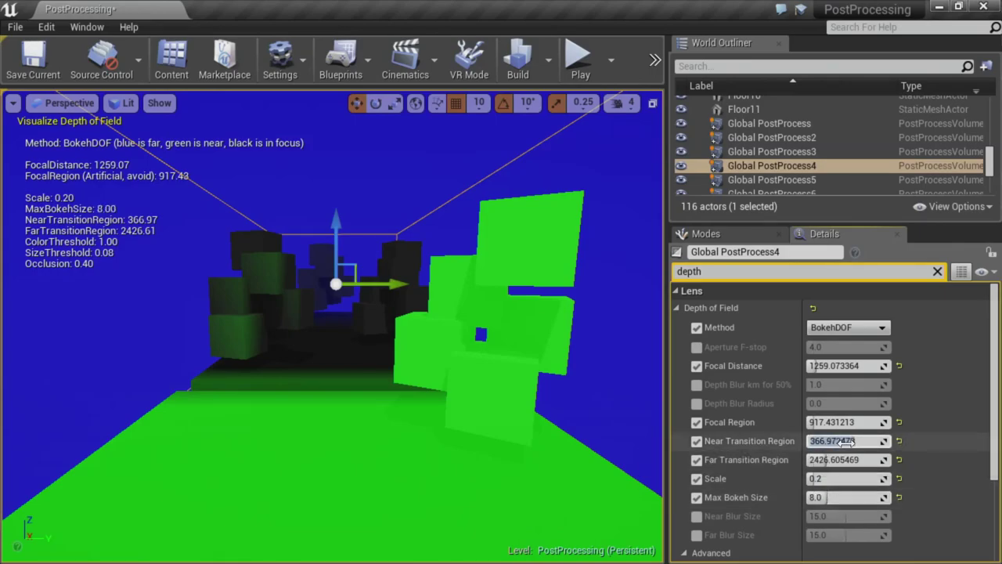
{"action": "type", "text": "0"}
{"action": "key", "text": "Return"}
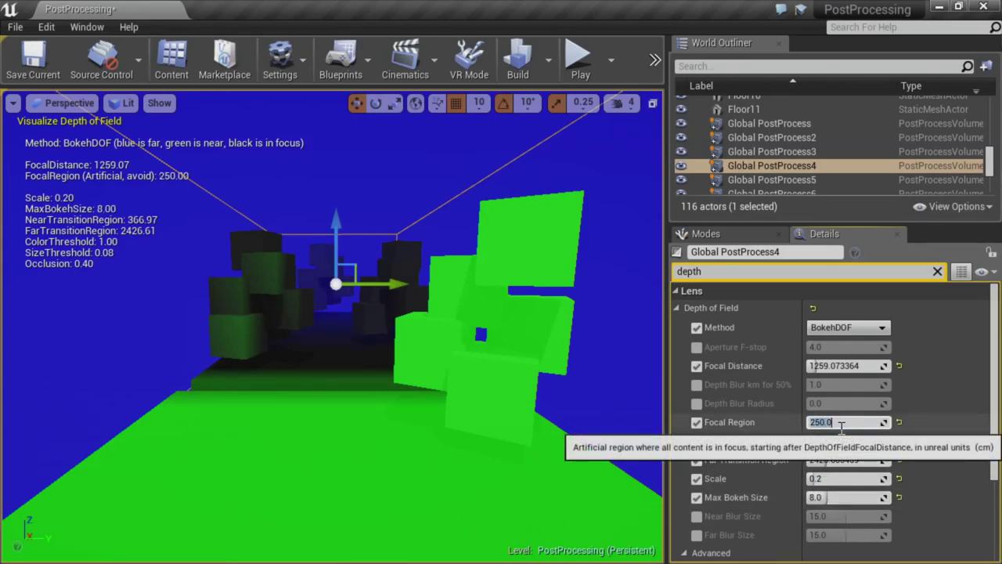
Set the volume's Near Transition Region to 300 and its Far Transition Region to about 2060
{"action": "left_click", "coordinate": [832, 440]}
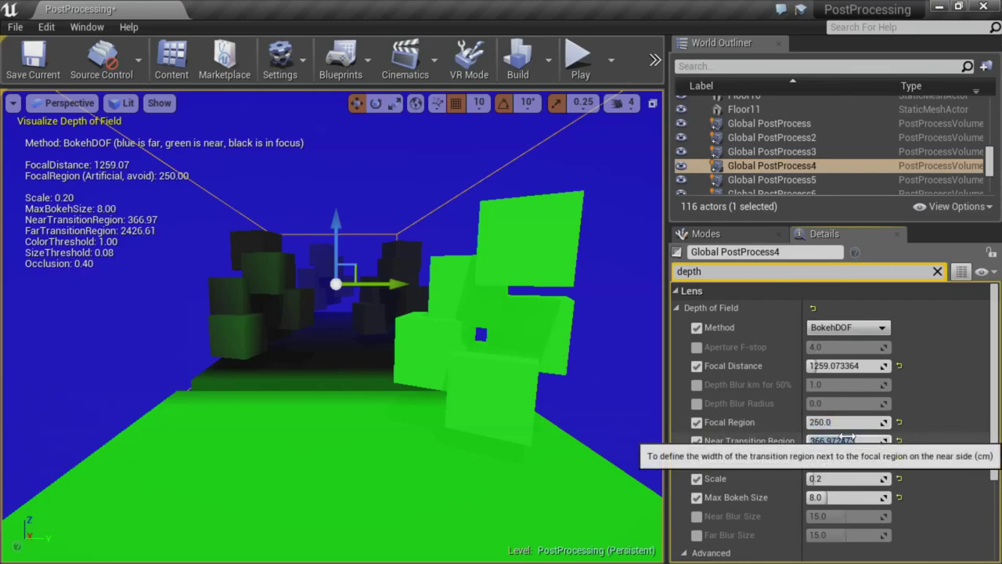
{"action": "type", "text": "300"}
{"action": "key", "text": "Return"}
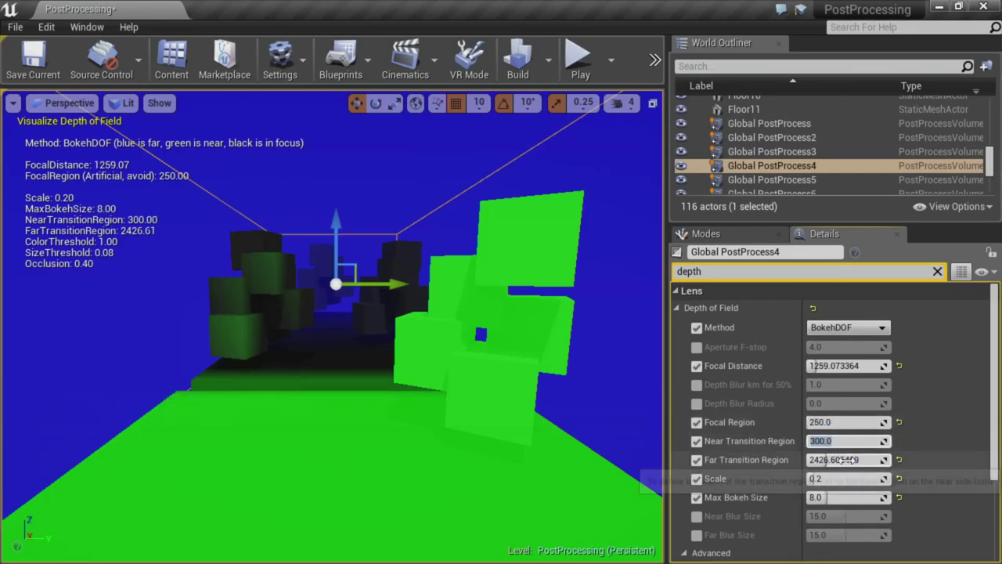
{"action": "left_click_drag", "start_coordinate": [822, 460], "coordinate": [780, 460]}
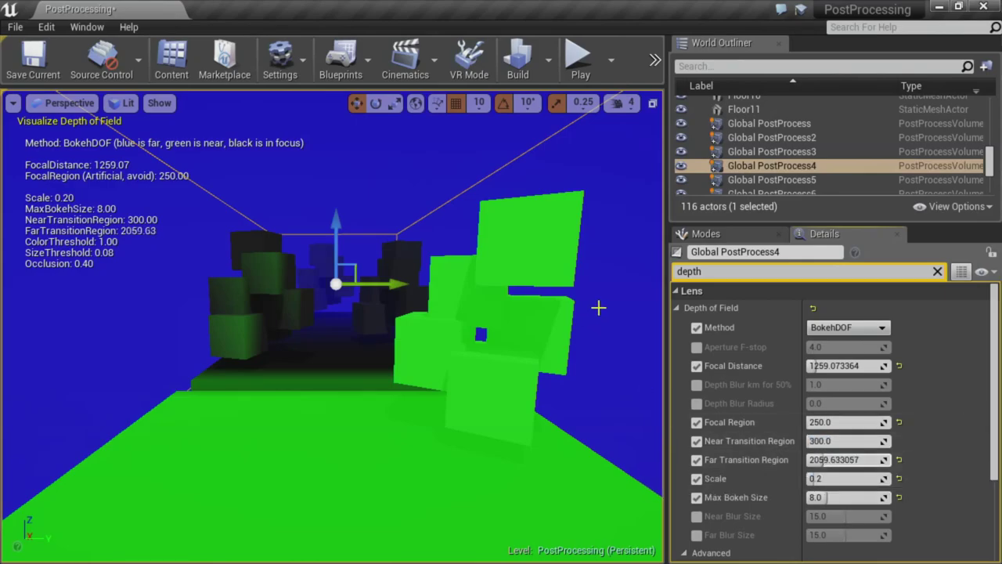
Run ShowFlag.VisualizeDOF 0 in the console to return to the normal view, and save the current level
{"action": "right_click_drag", "start_coordinate": [363, 325], "coordinate": [411, 292]}
{"action": "key", "text": "grave"}
{"action": "key", "text": "Up"}
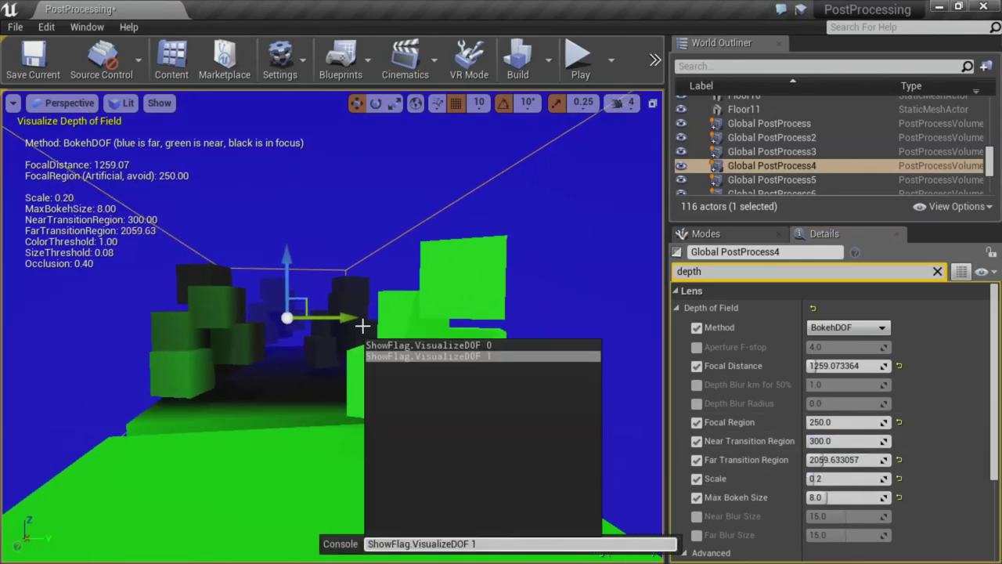
{"action": "key", "text": "BackSpace"}
{"action": "key", "text": "BackSpace"}
{"action": "key", "text": "Return"}
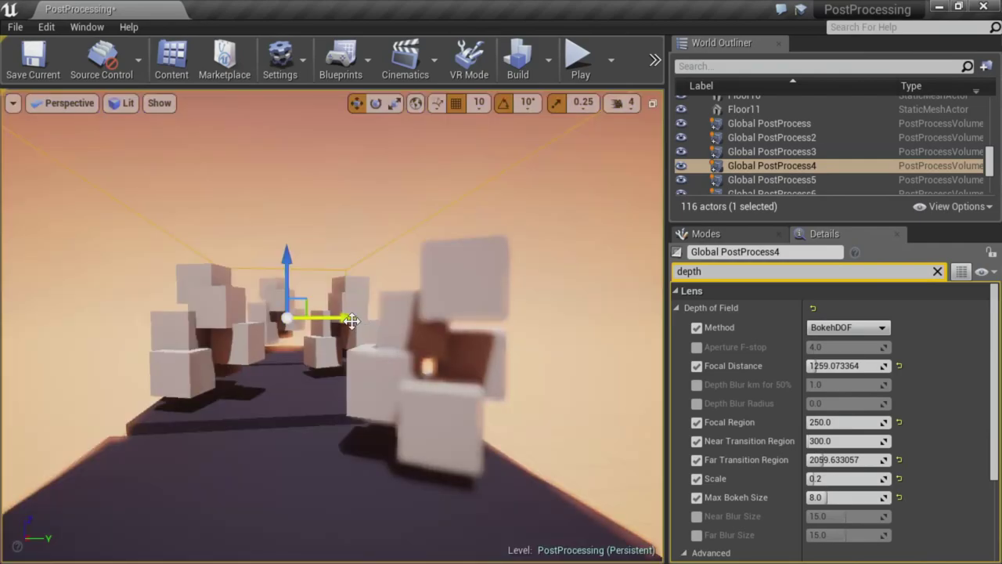
{"action": "left_click_drag", "start_coordinate": [335, 410], "coordinate": [301, 435]}
{"action": "left_click", "coordinate": [33, 59]}
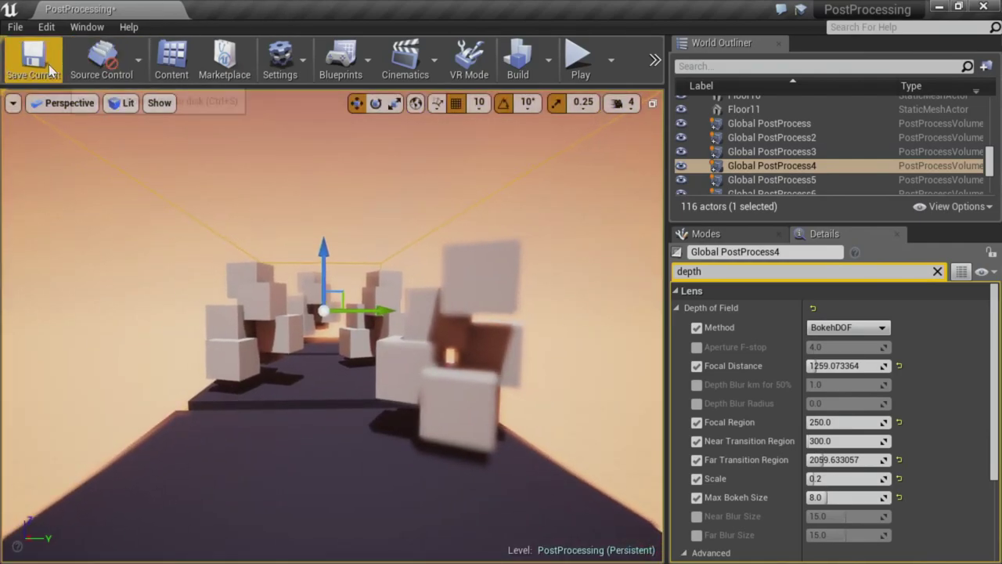
Switch to Chrome and review the Focal Region and Depth of Field Types sections of the Unreal Depth of Field documentation
{"action": "left_click", "coordinate": [937, 7]}
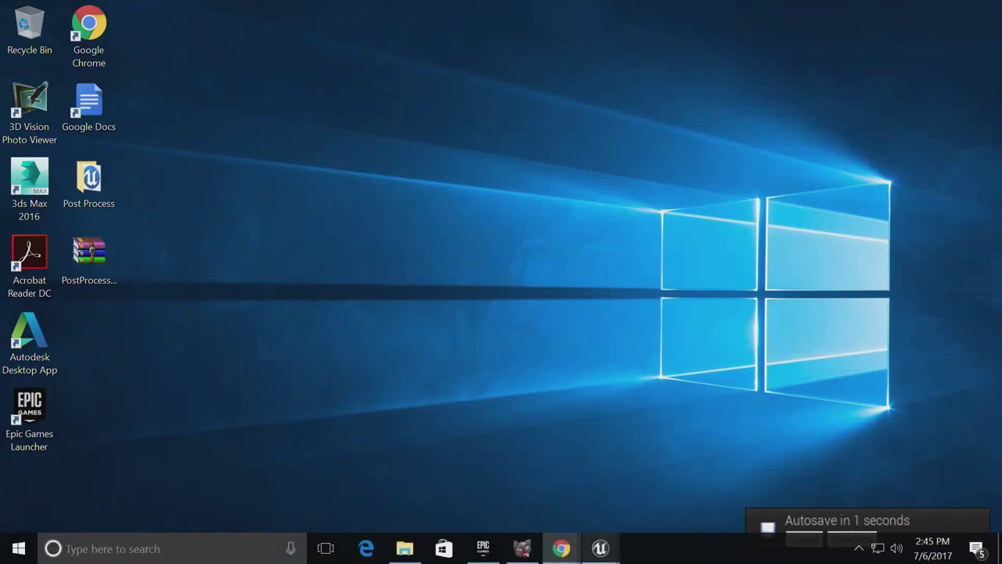
{"action": "mouse_move", "coordinate": [561, 548]}
{"action": "left_click", "coordinate": [592, 507]}
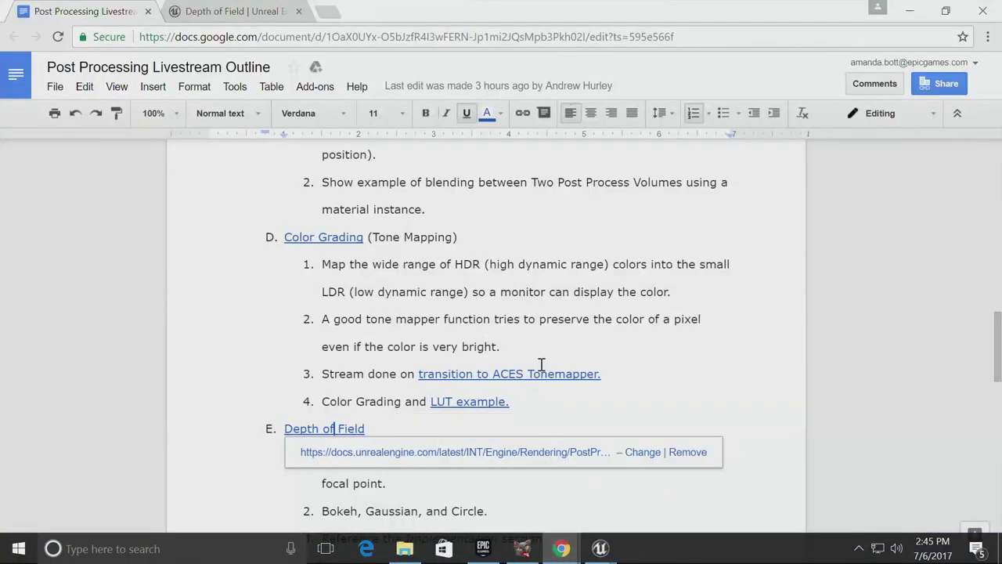
{"action": "scroll", "coordinate": [540, 365], "scroll_direction": "down", "scroll_amount": 1}
{"action": "left_click", "coordinate": [555, 399]}
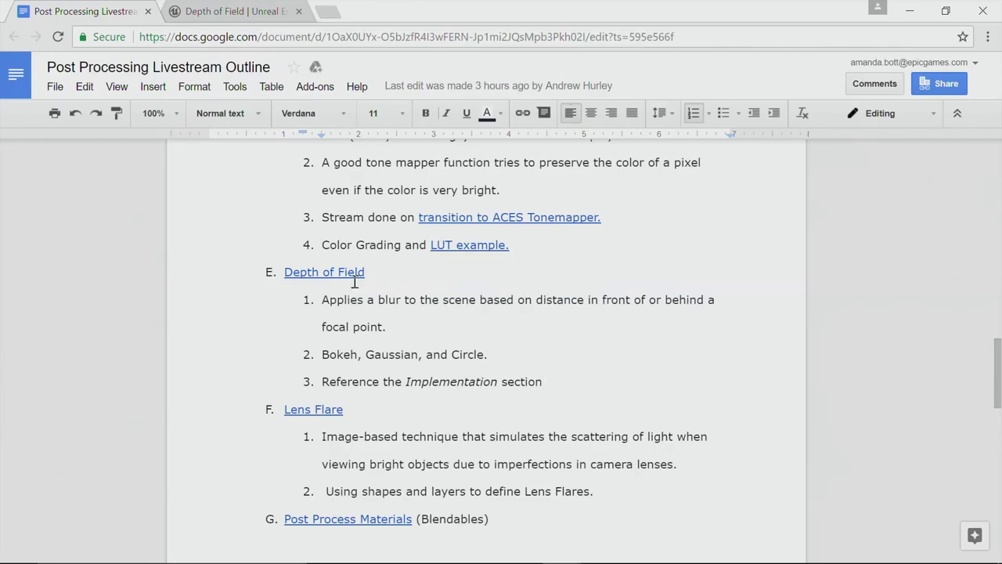
{"action": "left_click", "coordinate": [258, 10]}
{"action": "scroll", "coordinate": [681, 357], "scroll_direction": "down", "scroll_amount": 5}
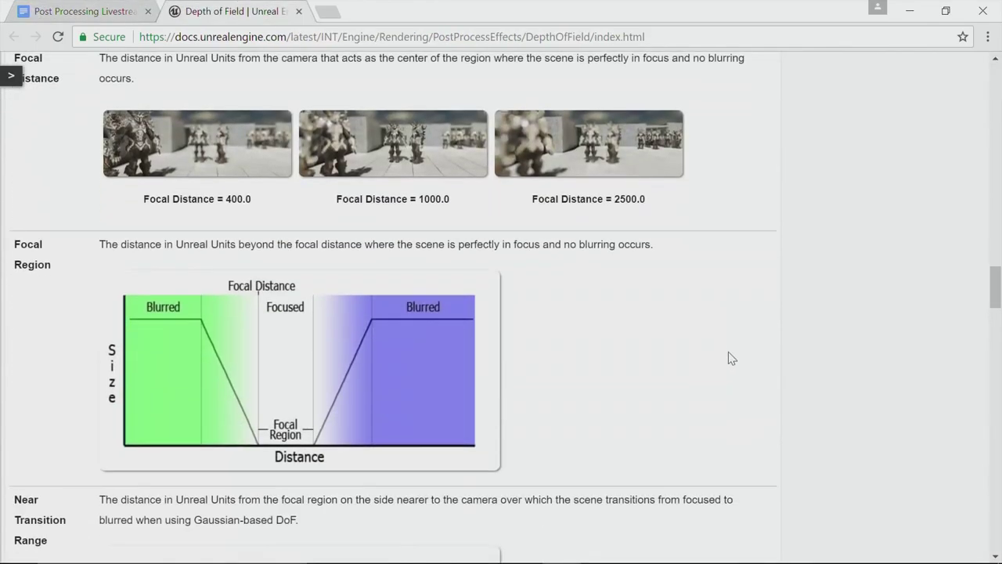
{"action": "scroll", "coordinate": [729, 353], "scroll_direction": "up", "scroll_amount": 10}
{"action": "scroll", "coordinate": [716, 345], "scroll_direction": "up", "scroll_amount": 15}
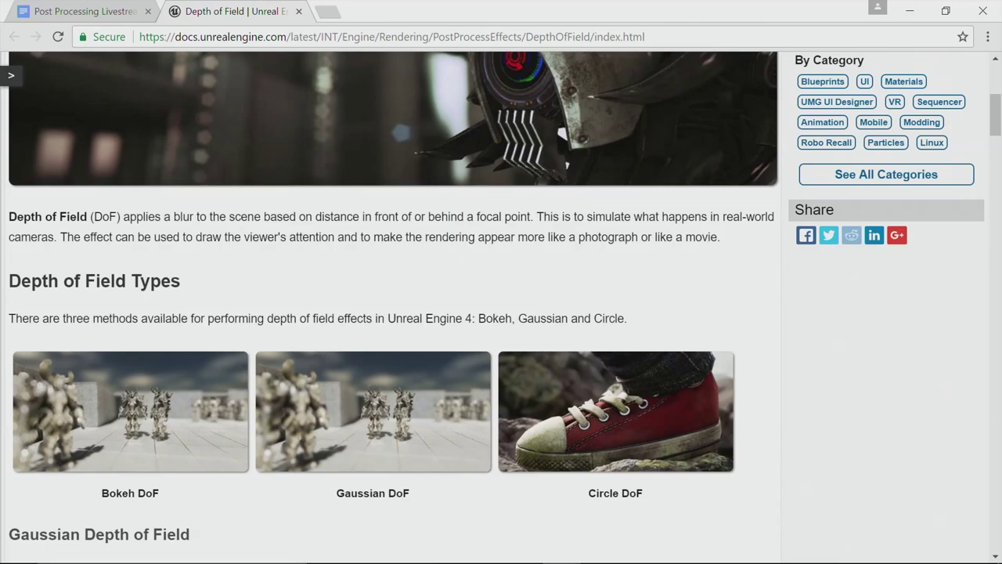
Switch back to the PostProcessing level in Unreal Editor and inspect the blurred blocks and Depth of Field text from different distances
{"action": "mouse_move", "coordinate": [603, 550]}
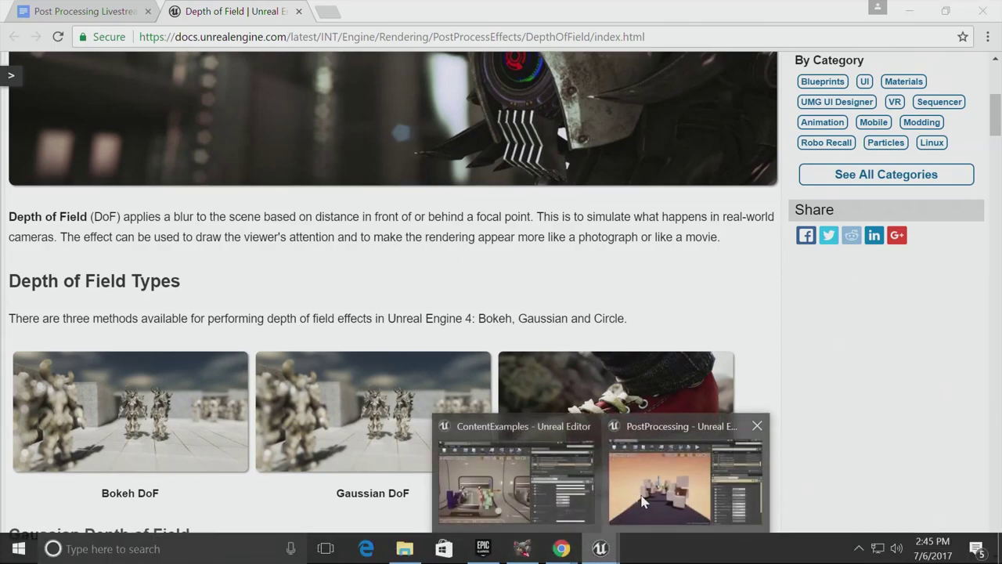
{"action": "left_click", "coordinate": [612, 462]}
{"action": "key", "text": "grave"}
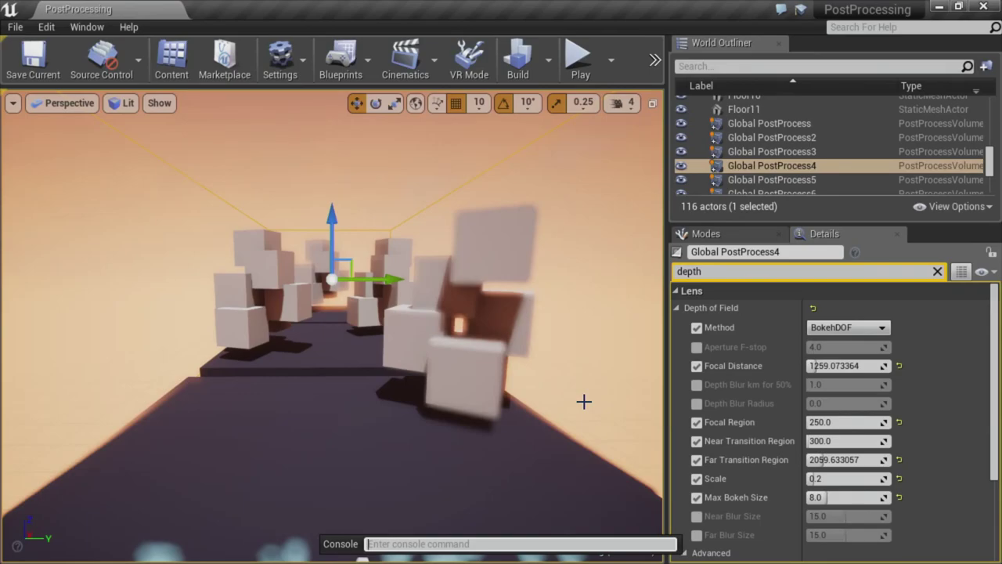
{"action": "right_click_drag", "start_coordinate": [584, 401], "coordinate": [528, 398]}
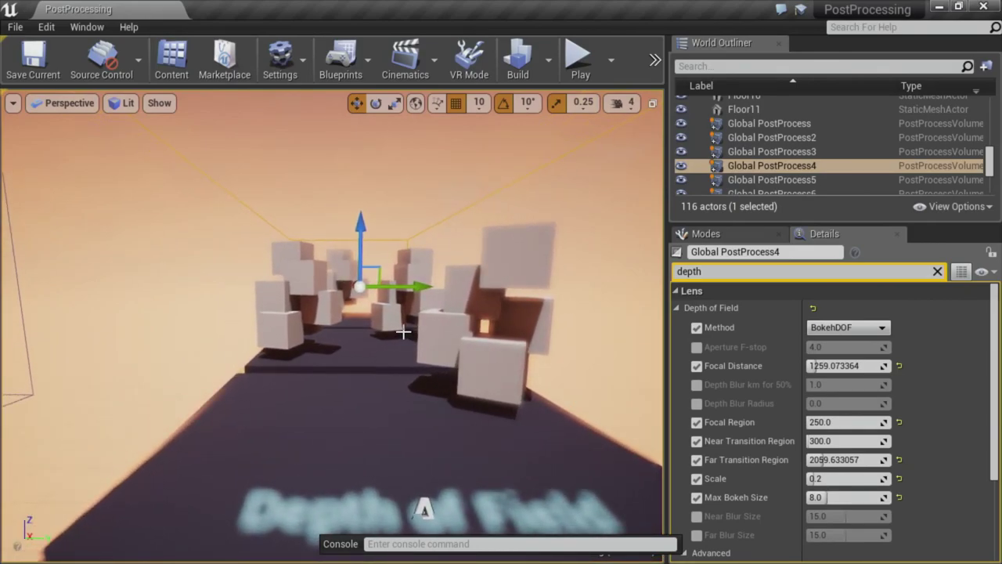
{"action": "right_click_drag", "start_coordinate": [460, 269], "coordinate": [459, 270]}
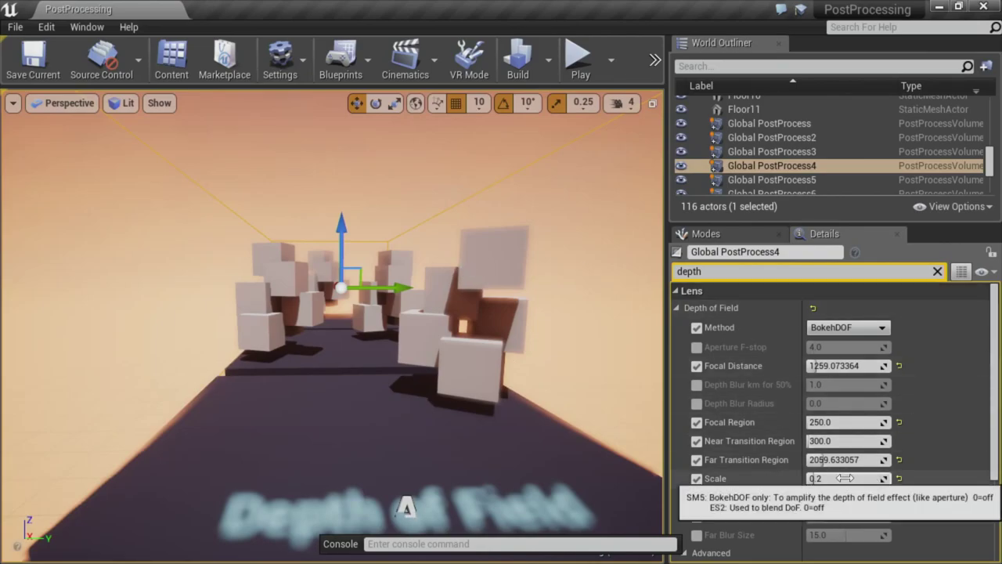
{"action": "right_click_drag", "start_coordinate": [569, 435], "coordinate": [570, 436]}
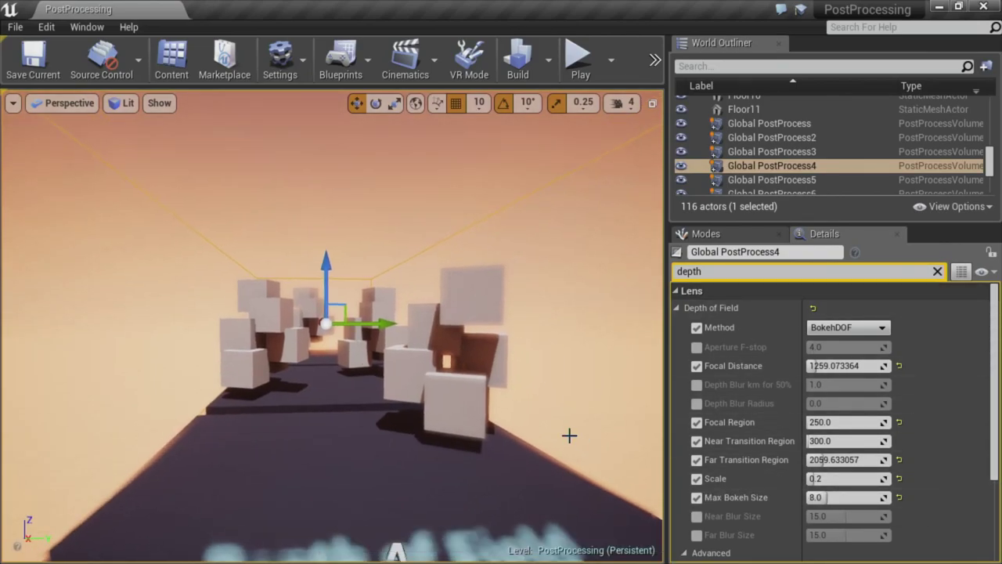
{"action": "left_click", "coordinate": [12, 103]}
{"action": "right_click_drag", "start_coordinate": [386, 197], "coordinate": [367, 214]}
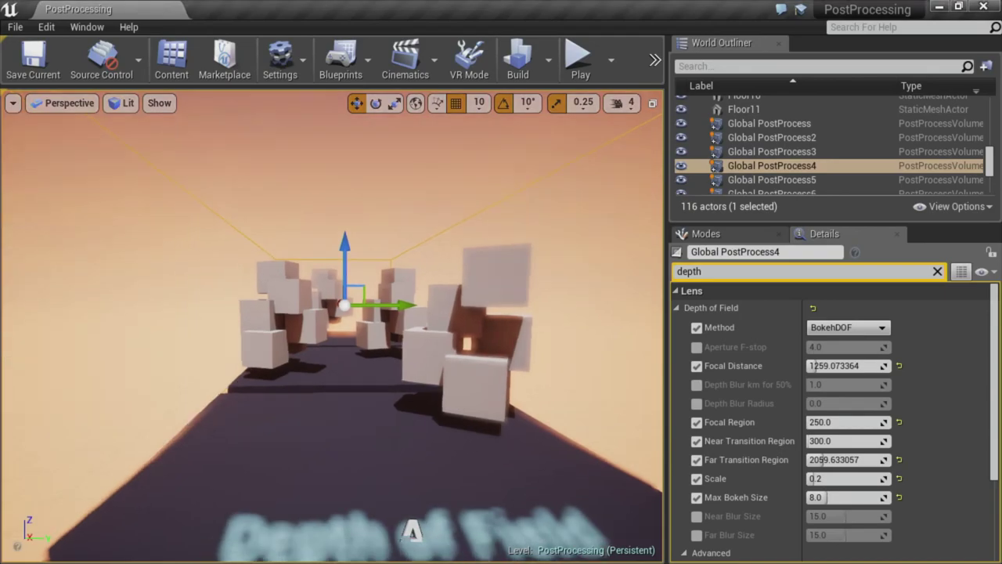
{"action": "left_click", "coordinate": [612, 60]}
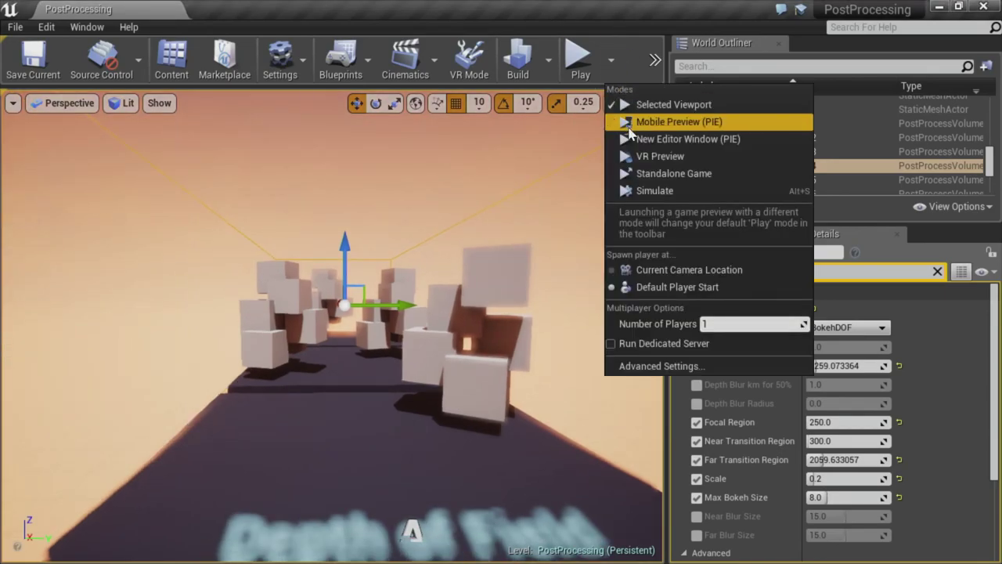
{"action": "right_click_drag", "start_coordinate": [547, 183], "coordinate": [547, 183]}
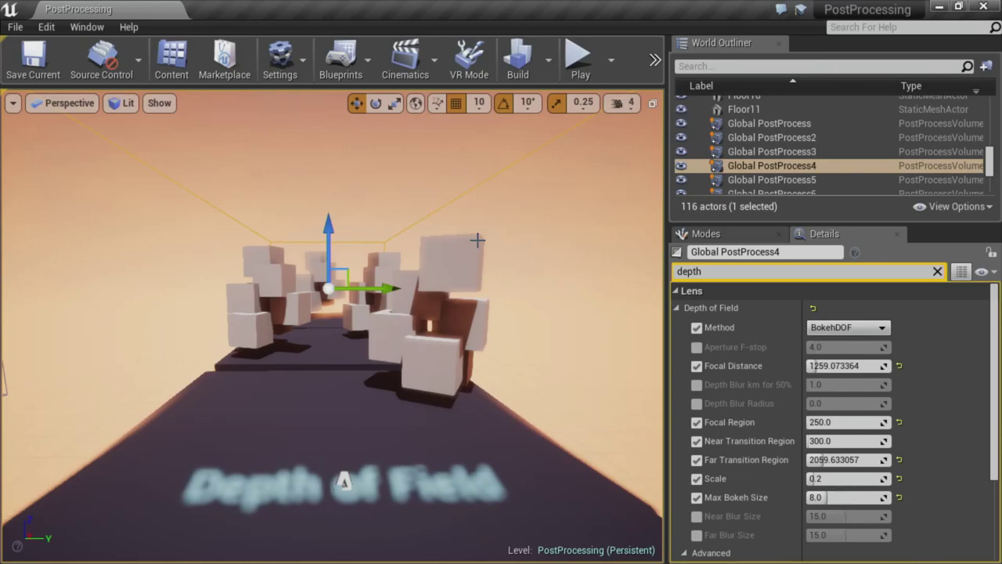
{"action": "right_click_drag", "start_coordinate": [432, 232], "coordinate": [425, 251]}
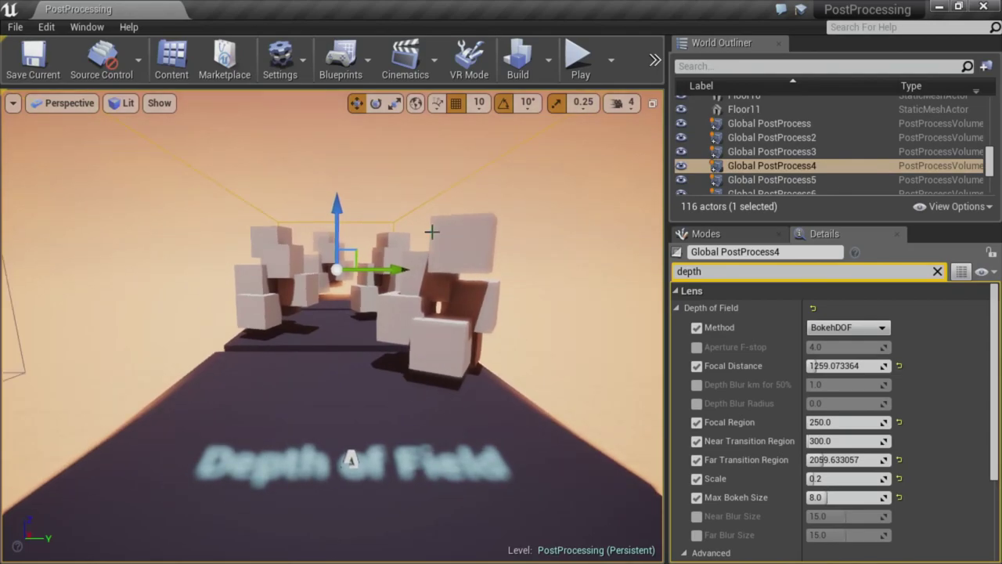
Launch the level as a Standalone Game and frame the block stacks along the walkway
{"action": "key", "text": "grave"}
{"action": "key", "text": "grave"}
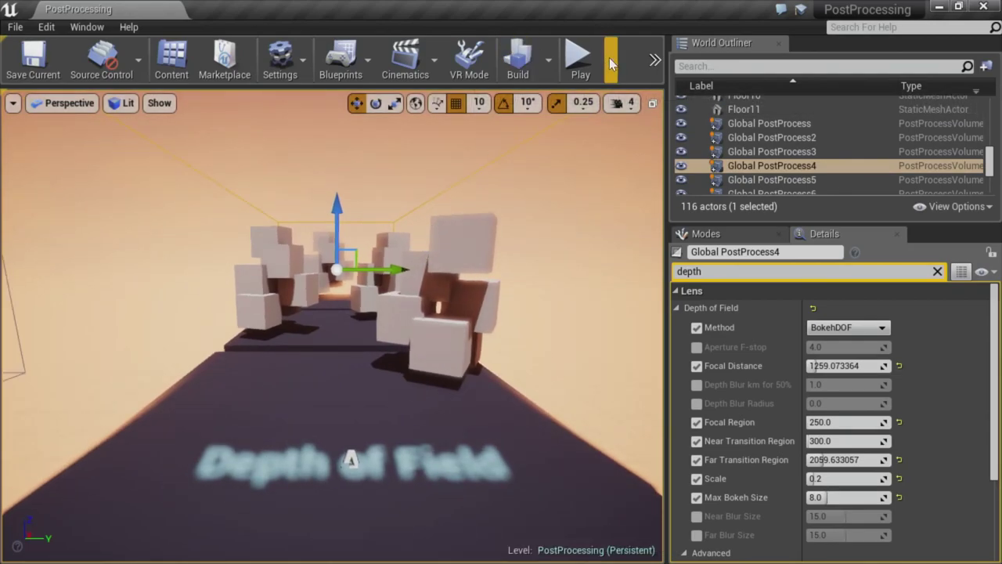
{"action": "left_click", "coordinate": [611, 63]}
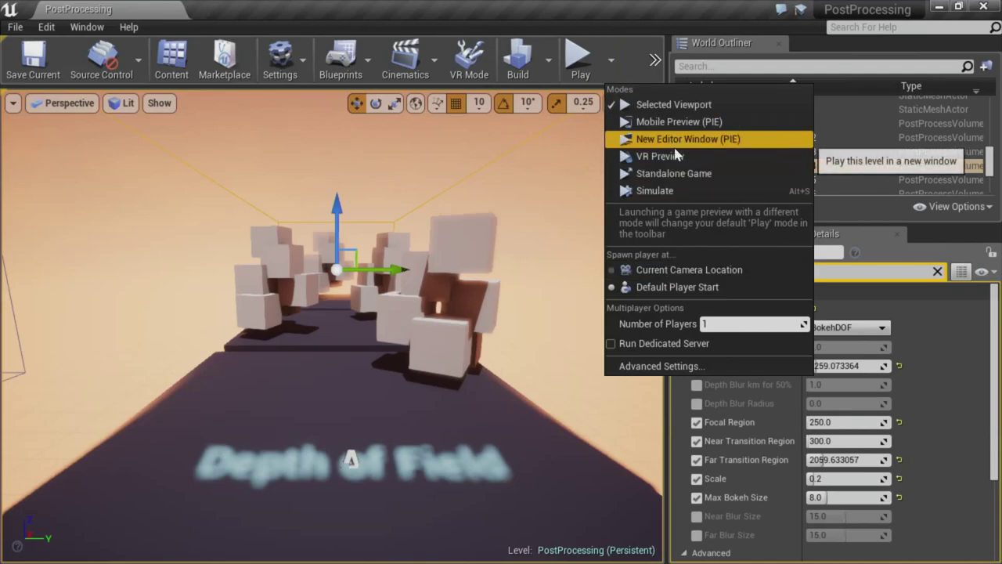
{"action": "left_click", "coordinate": [677, 180]}
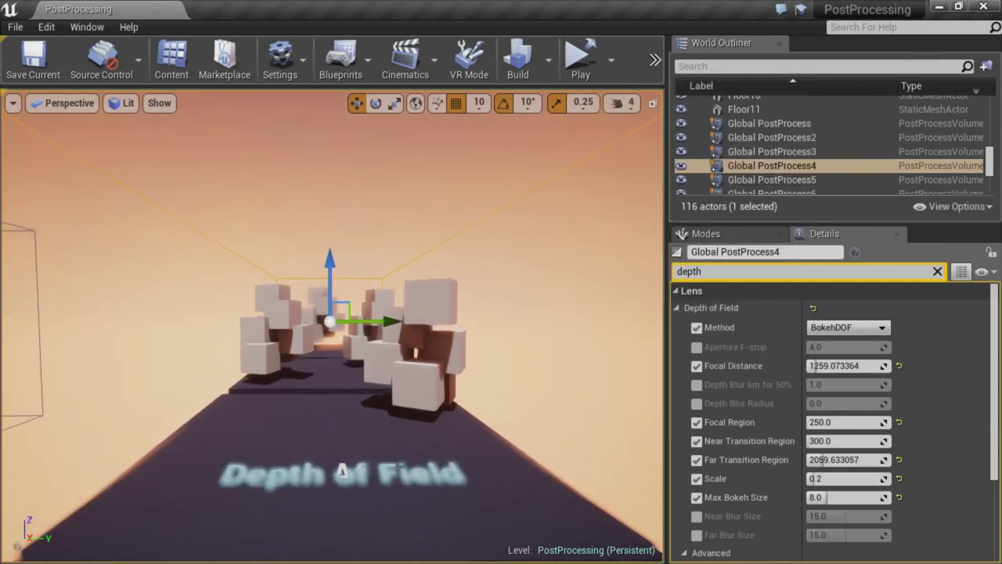
{"action": "key", "text": "s"}
{"action": "mouse_move", "coordinate": [389, 364]}
{"action": "right_mouse_down"}
{"action": "mouse_move", "coordinate": [329, 387]}
{"action": "mouse_move", "coordinate": [243, 364]}
{"action": "mouse_move", "coordinate": [389, 364]}
{"action": "right_mouse_up"}
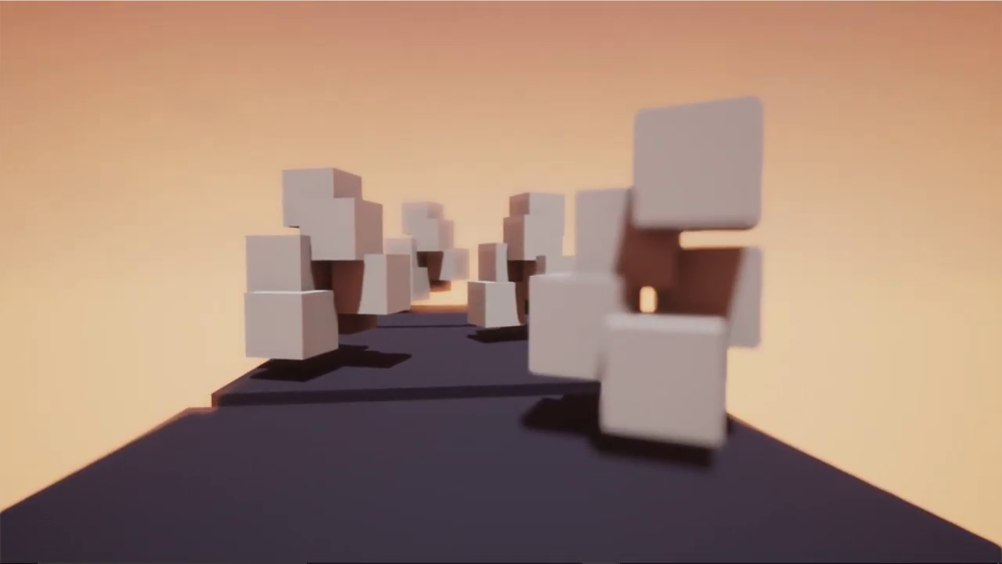
{"action": "key", "text": "grave"}
{"action": "type", "text": "p."}
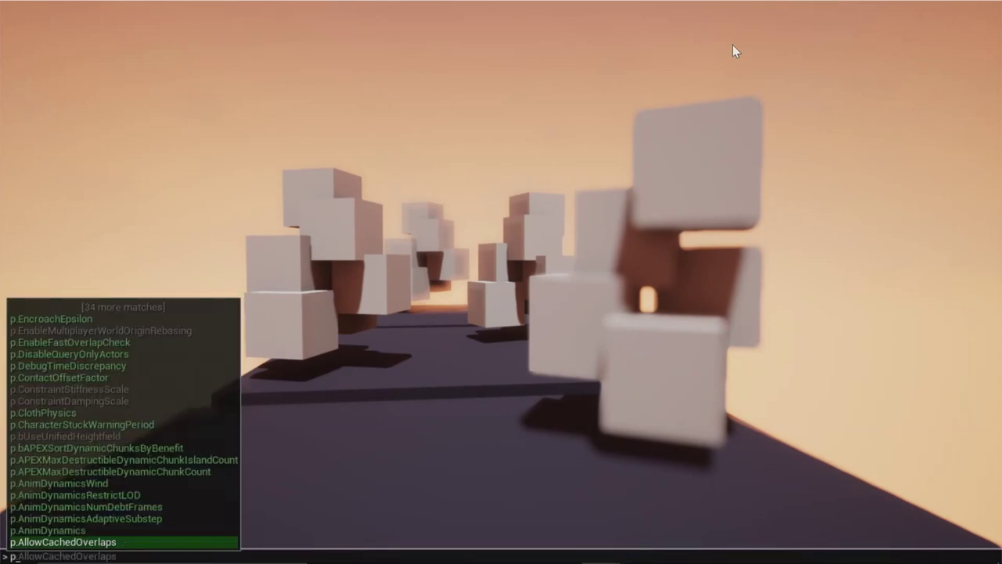
{"action": "key", "text": "BackSpace"}
{"action": "key", "text": "BackSpace"}
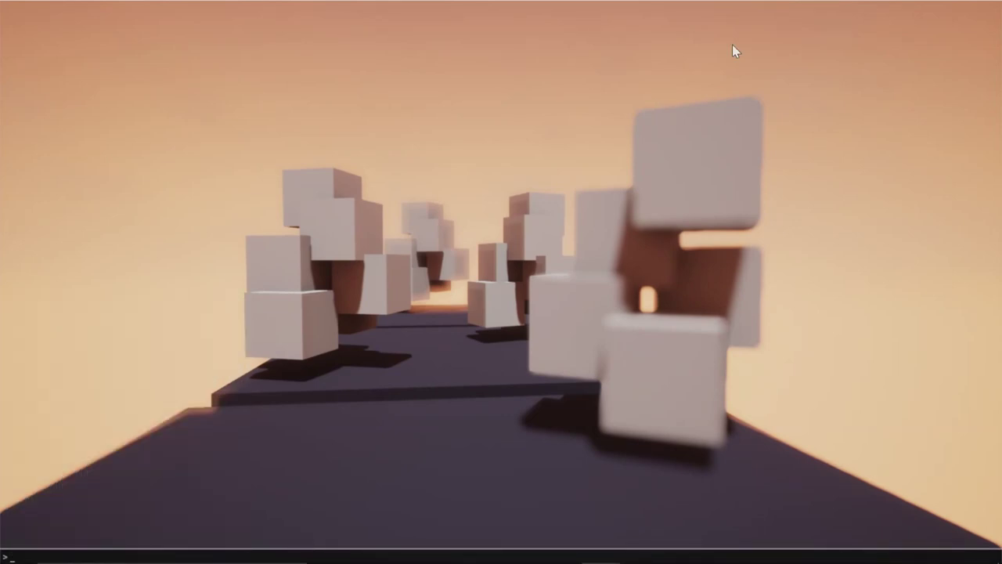
{"action": "key", "text": "grave"}
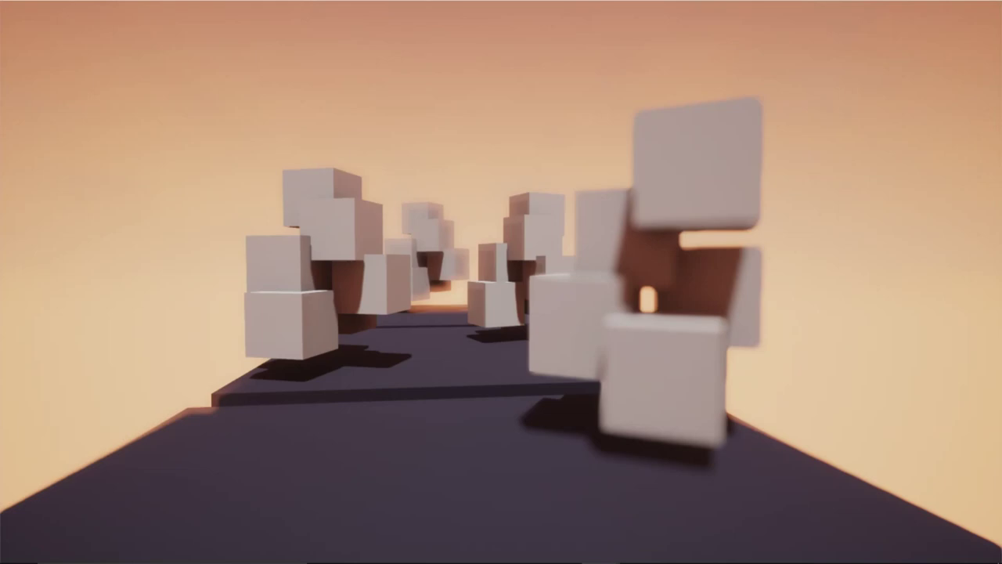
Capture a frame in the GPU Visualizer, select the PostProcessing event in the Scene timeline, and expand its list of passes
{"action": "key", "text": "q"}
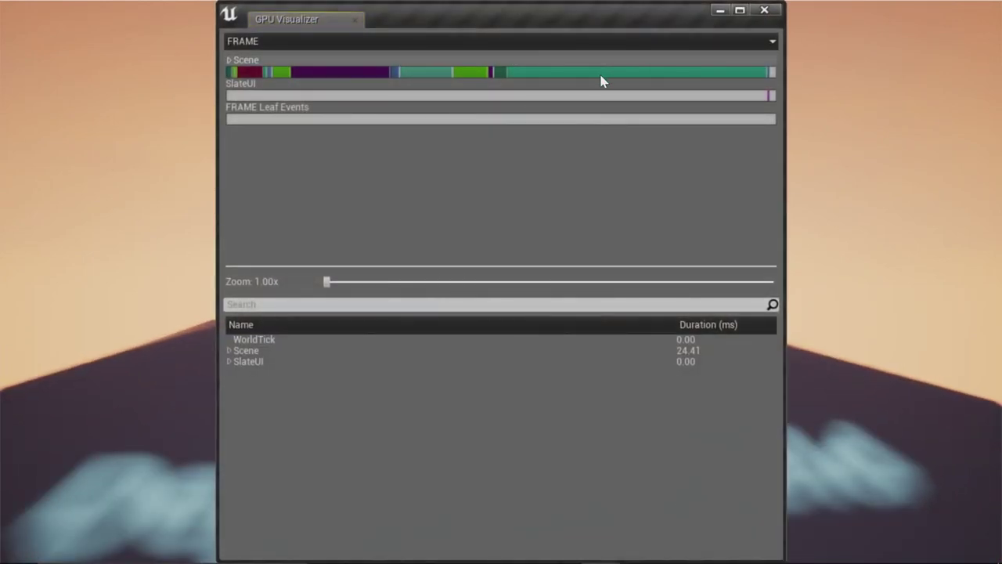
{"action": "left_click", "coordinate": [601, 75]}
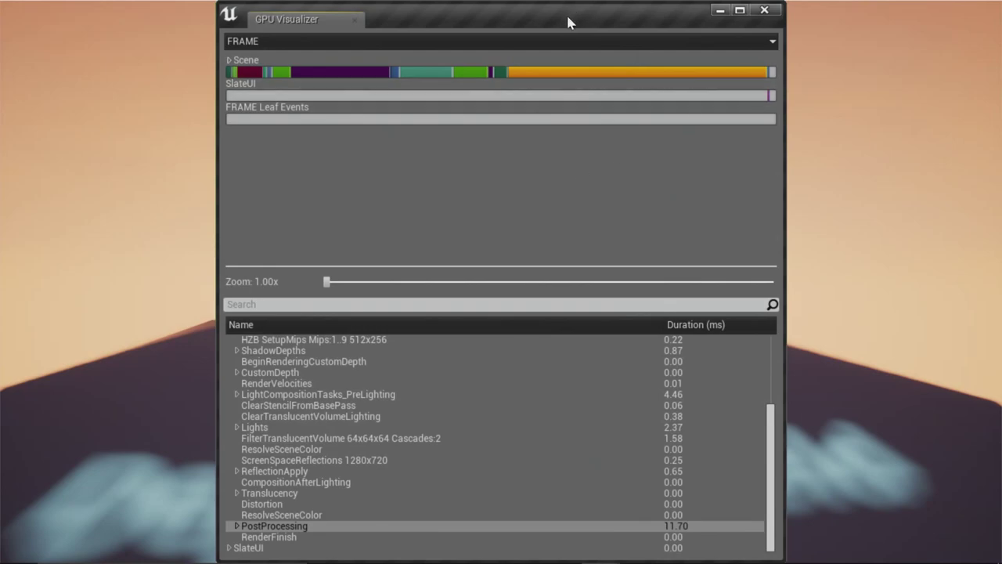
{"action": "left_click_drag", "start_coordinate": [506, 9], "coordinate": [444, 14]}
{"action": "scroll", "coordinate": [532, 337], "scroll_direction": "down", "scroll_amount": 1}
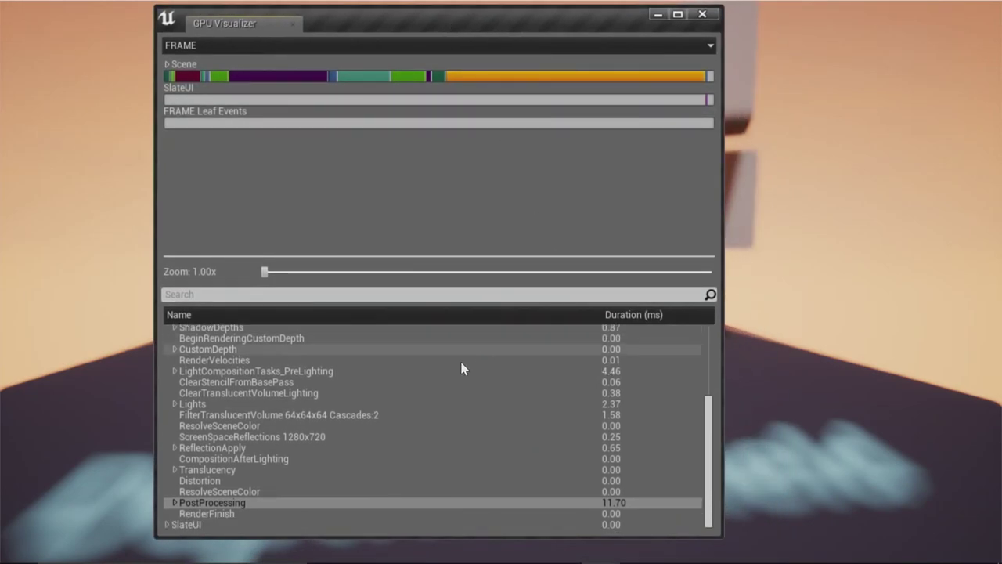
{"action": "left_click", "coordinate": [178, 502]}
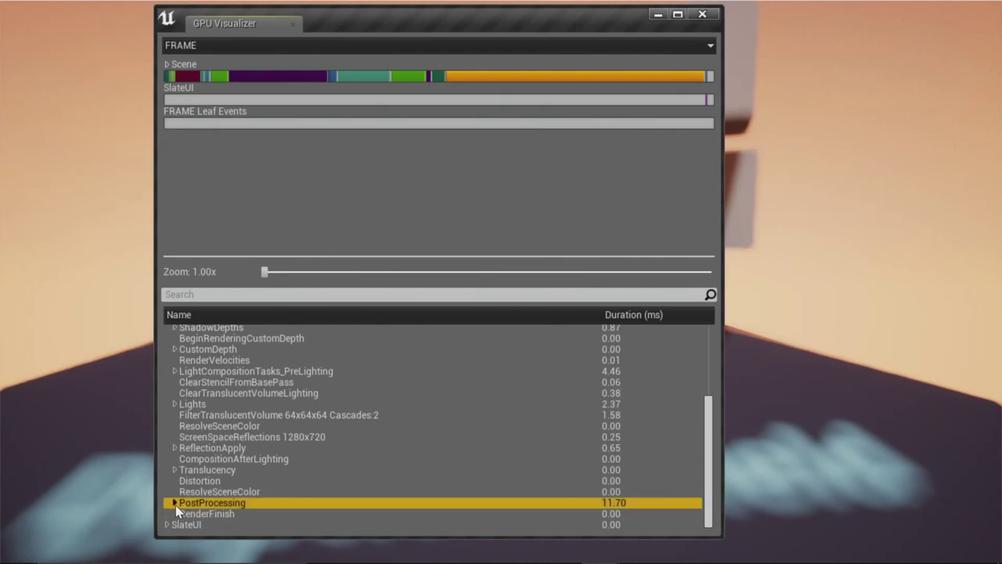
{"action": "left_click", "coordinate": [176, 504]}
{"action": "scroll", "coordinate": [330, 442], "scroll_direction": "down", "scroll_amount": 4}
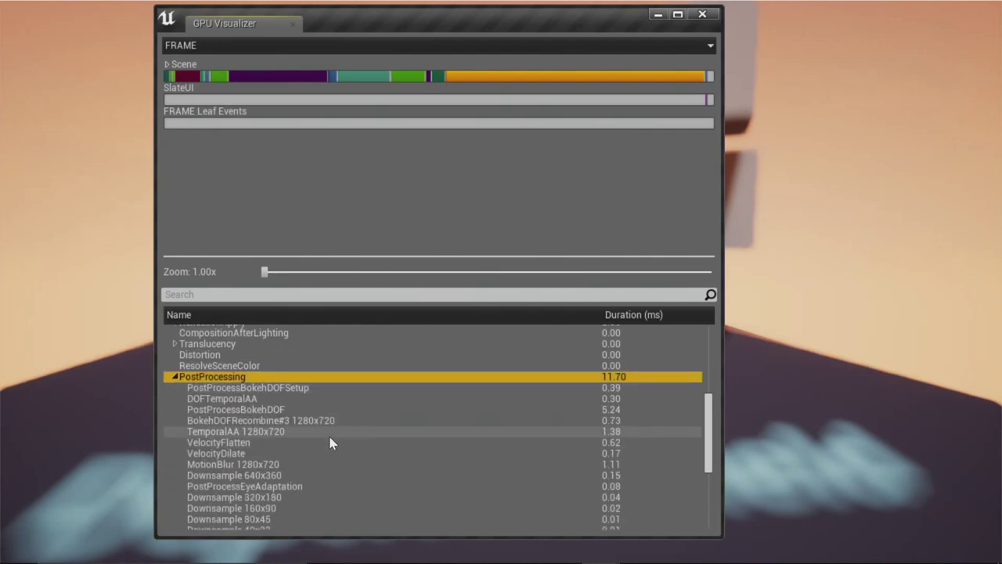
Examine the durations of the PostProcessing passes in the GPU Visualizer, including the Bokeh DOF, TemporalAA and weighted sample sum entries
{"action": "left_click", "coordinate": [229, 399]}
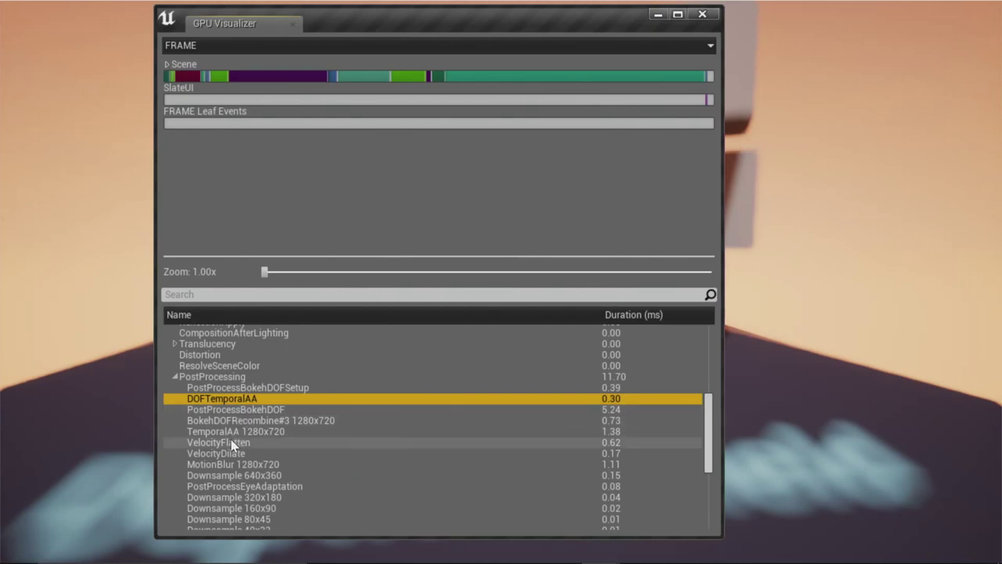
{"action": "left_click", "coordinate": [230, 420]}
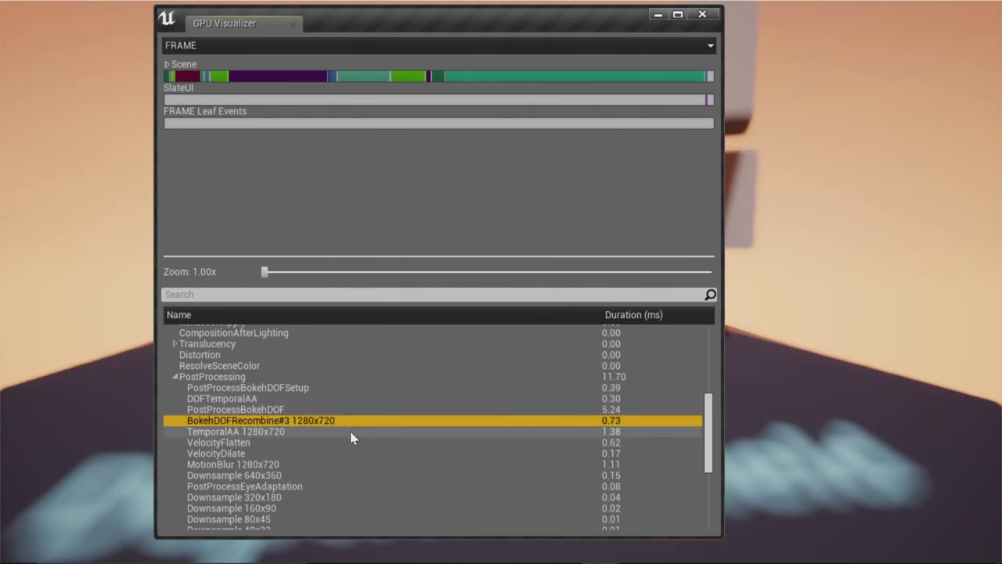
{"action": "left_click", "coordinate": [283, 431]}
{"action": "scroll", "coordinate": [287, 437], "scroll_direction": "down", "scroll_amount": 3}
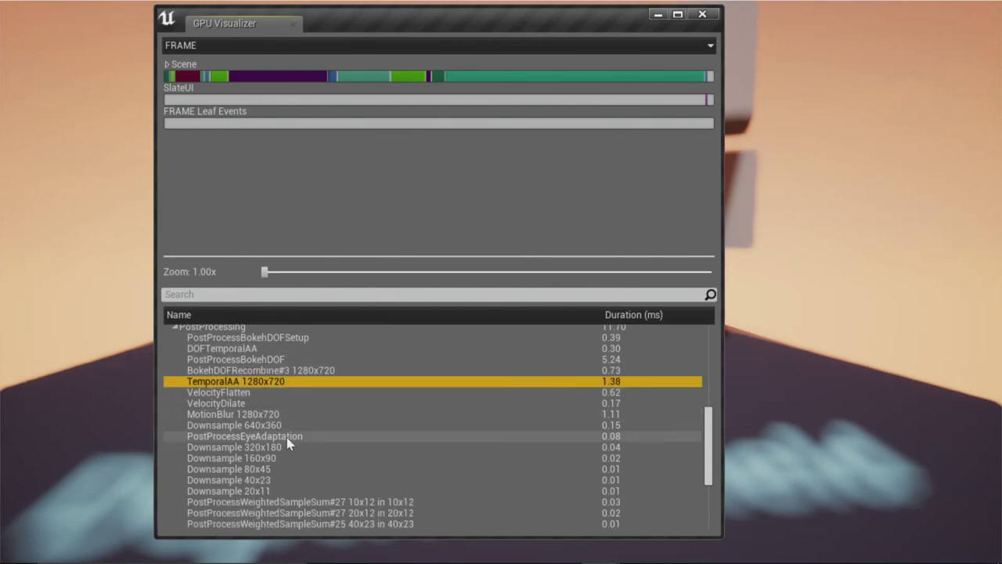
{"action": "scroll", "coordinate": [288, 435], "scroll_direction": "down", "scroll_amount": 2}
{"action": "left_click", "coordinate": [276, 386]}
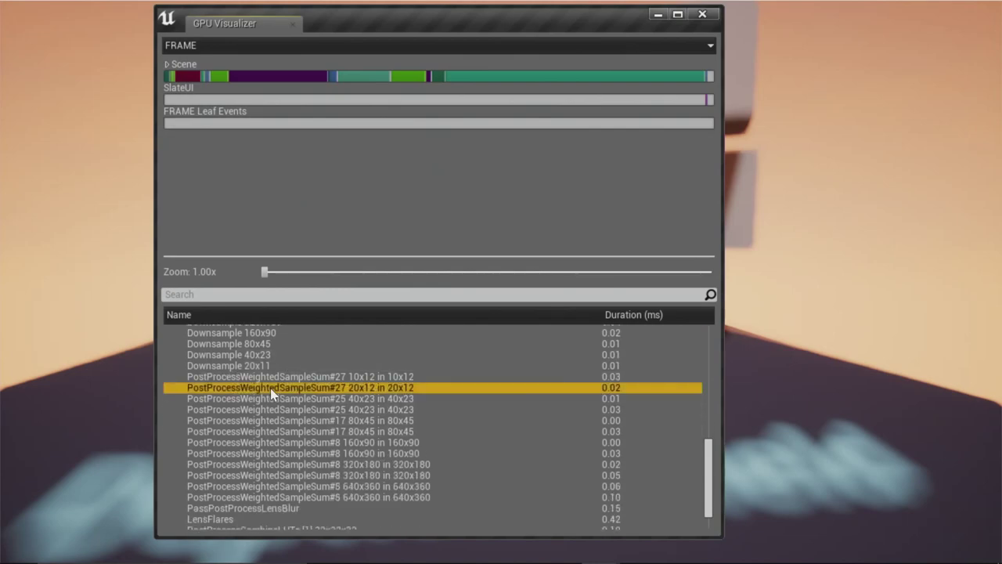
{"action": "left_click", "coordinate": [295, 465]}
{"action": "scroll", "coordinate": [293, 446], "scroll_direction": "down", "scroll_amount": 1}
{"action": "scroll", "coordinate": [293, 444], "scroll_direction": "up", "scroll_amount": 3}
{"action": "scroll", "coordinate": [273, 418], "scroll_direction": "up", "scroll_amount": 6}
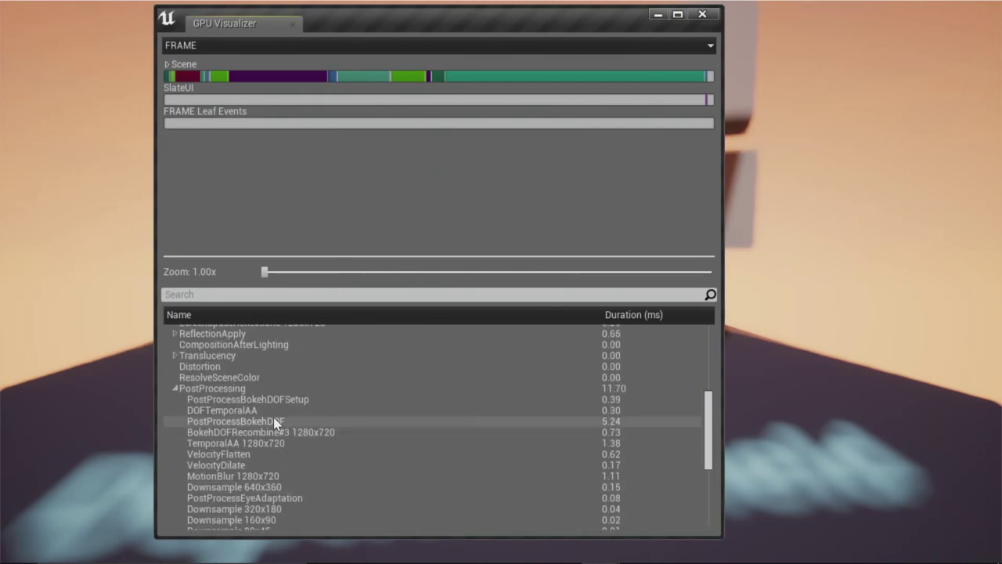
{"action": "left_click", "coordinate": [613, 76]}
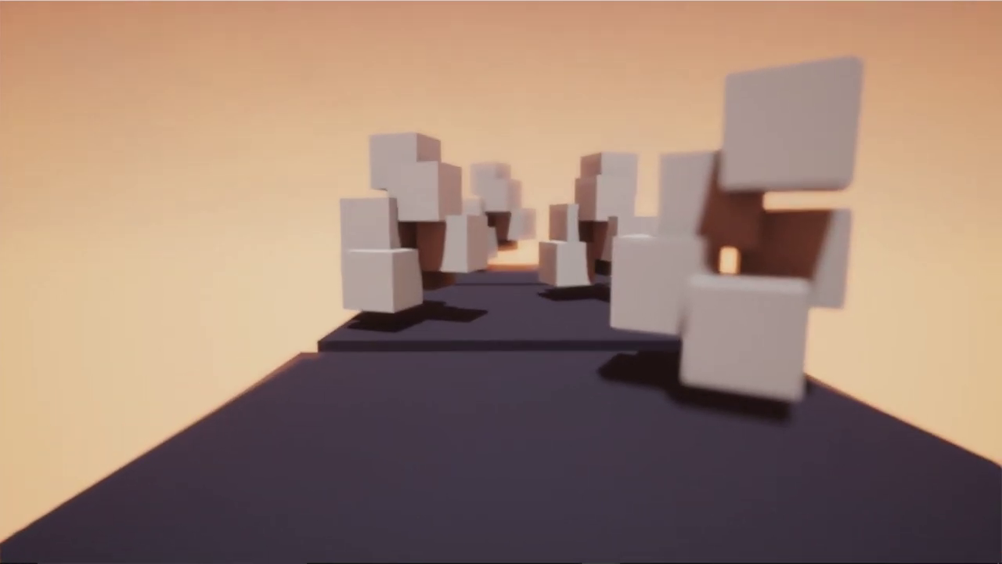
Quit the Standalone Game and minimize the Chrome window
{"action": "type", "text": "t"}
{"action": "key", "text": "Return"}
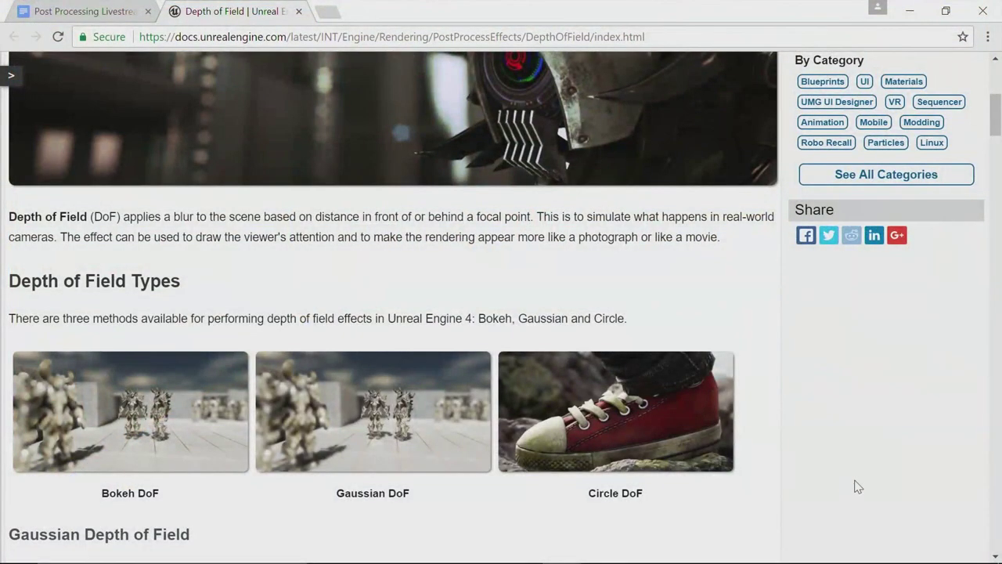
{"action": "right_click", "coordinate": [854, 483]}
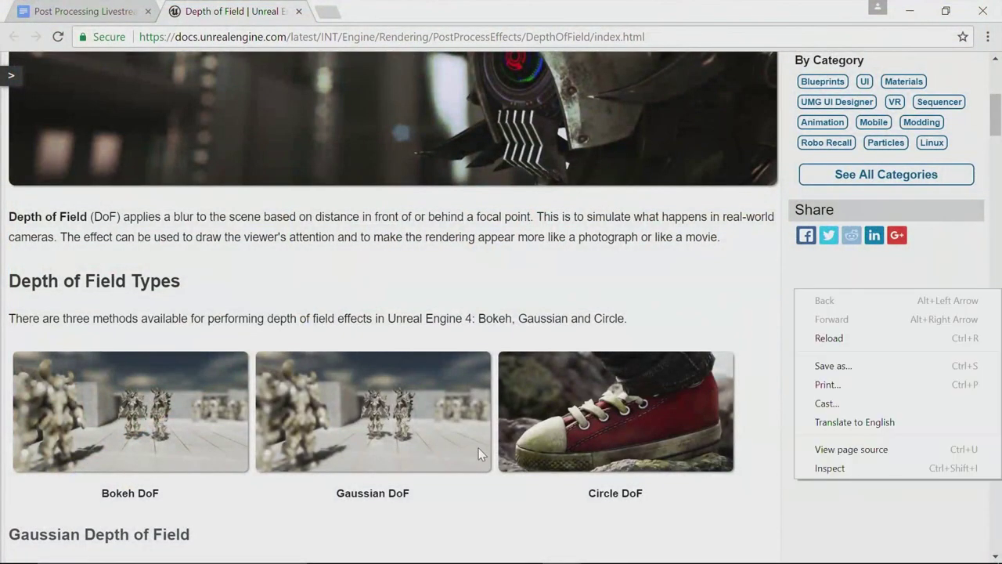
{"action": "left_click", "coordinate": [907, 9]}
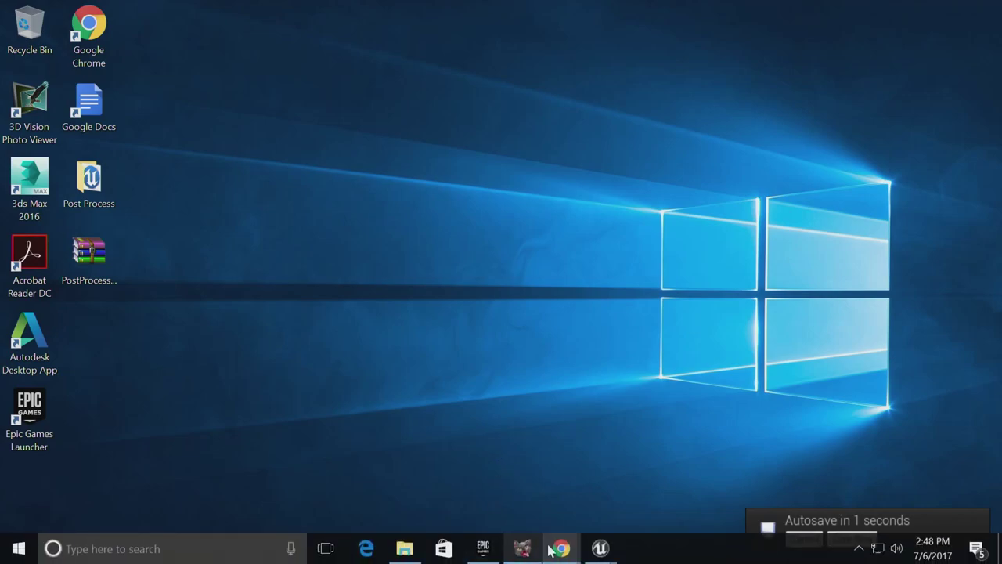
Switch to the PostProcessing level in Unreal Editor and frame the Post Process Blendable platform in the viewport
{"action": "mouse_move", "coordinate": [601, 548]}
{"action": "left_click", "coordinate": [636, 505]}
{"action": "right_click_drag", "start_coordinate": [455, 359], "coordinate": [675, 380]}
{"action": "key", "text": "w"}
{"action": "left_click_drag", "start_coordinate": [681, 391], "coordinate": [461, 362]}
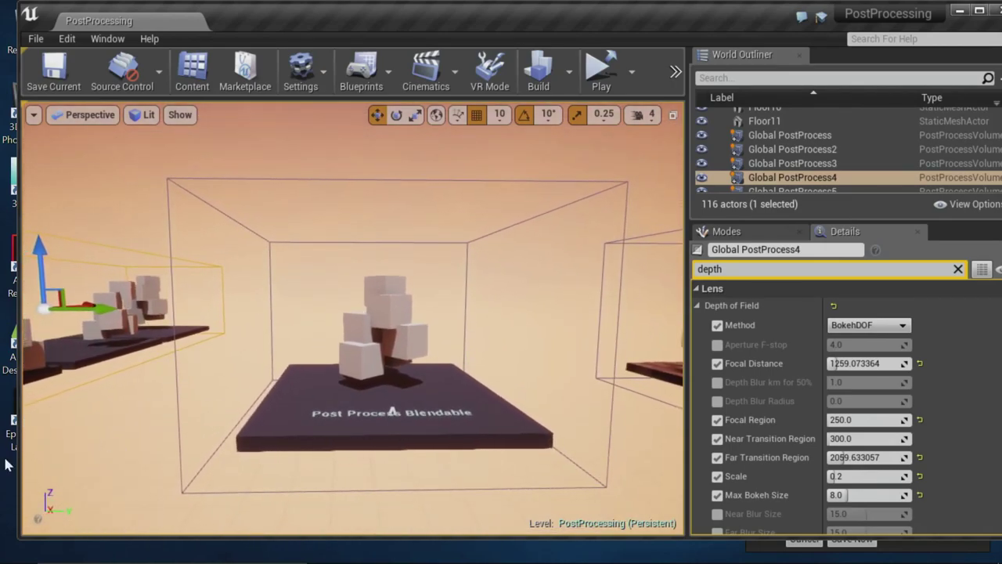
Switch to Chrome and find the Lens Flare section in the Post Processing Livestream Outline document
{"action": "mouse_move", "coordinate": [522, 560]}
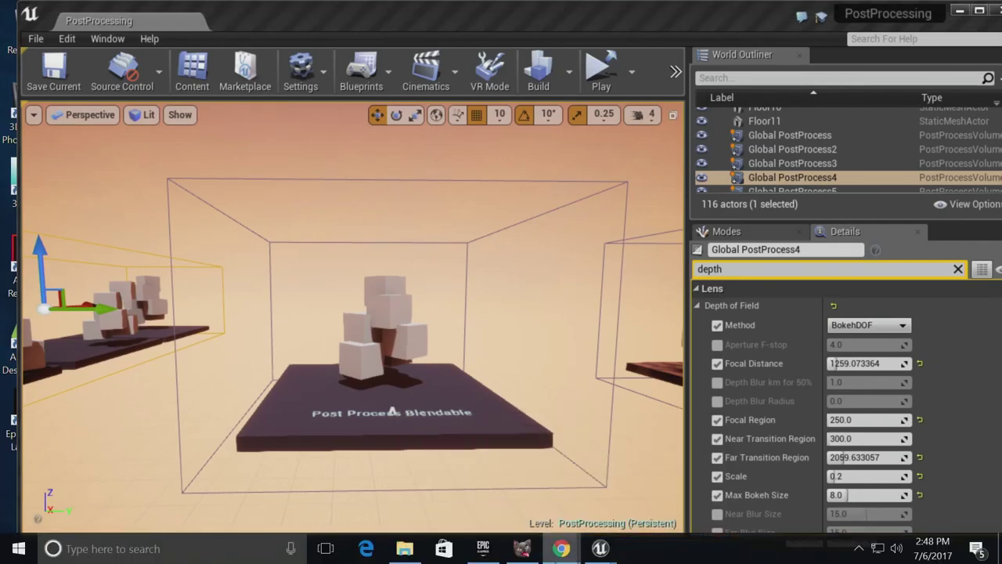
{"action": "mouse_move", "coordinate": [577, 552]}
{"action": "left_click", "coordinate": [601, 503]}
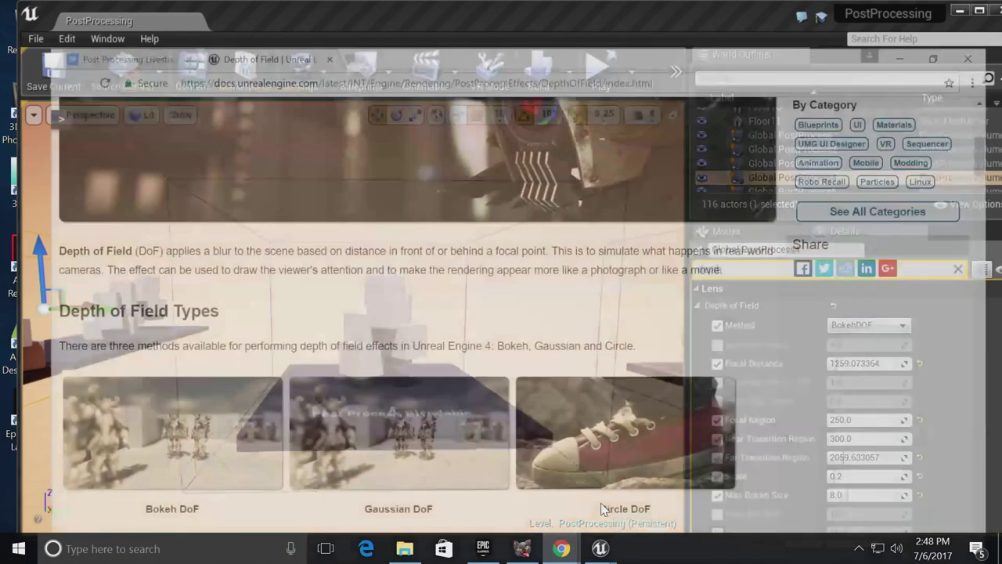
{"action": "left_click", "coordinate": [108, 13]}
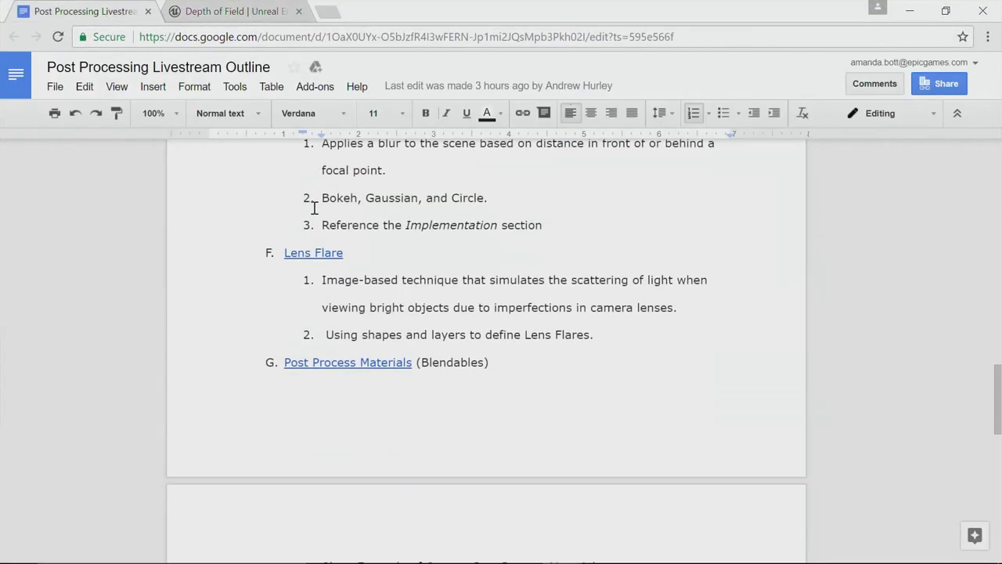
{"action": "scroll", "coordinate": [484, 306], "scroll_direction": "down", "scroll_amount": 1}
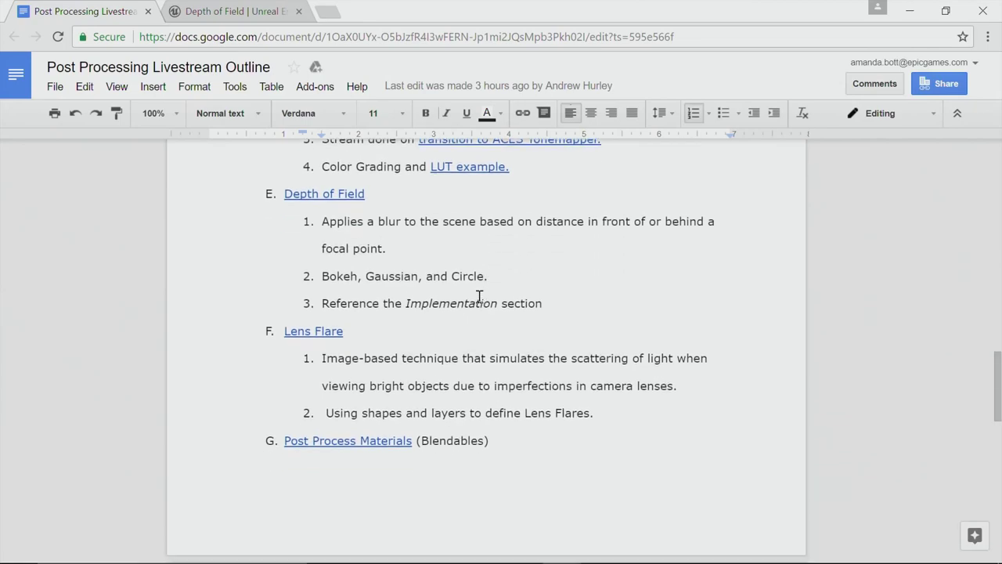
{"action": "scroll", "coordinate": [478, 298], "scroll_direction": "up", "scroll_amount": 2}
{"action": "scroll", "coordinate": [472, 285], "scroll_direction": "down", "scroll_amount": 4}
{"action": "scroll", "coordinate": [472, 286], "scroll_direction": "up", "scroll_amount": 2}
Open the Lens Flare documentation page linked in the outline and bring it into view
{"action": "left_click", "coordinate": [332, 332]}
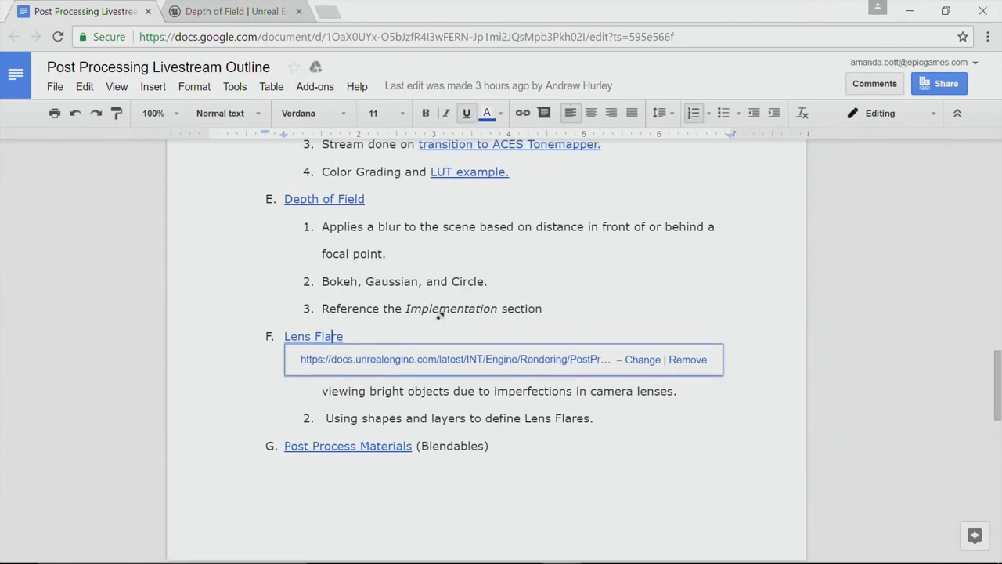
{"action": "scroll", "coordinate": [470, 333], "scroll_direction": "up", "scroll_amount": 1}
{"action": "left_click", "coordinate": [418, 453]}
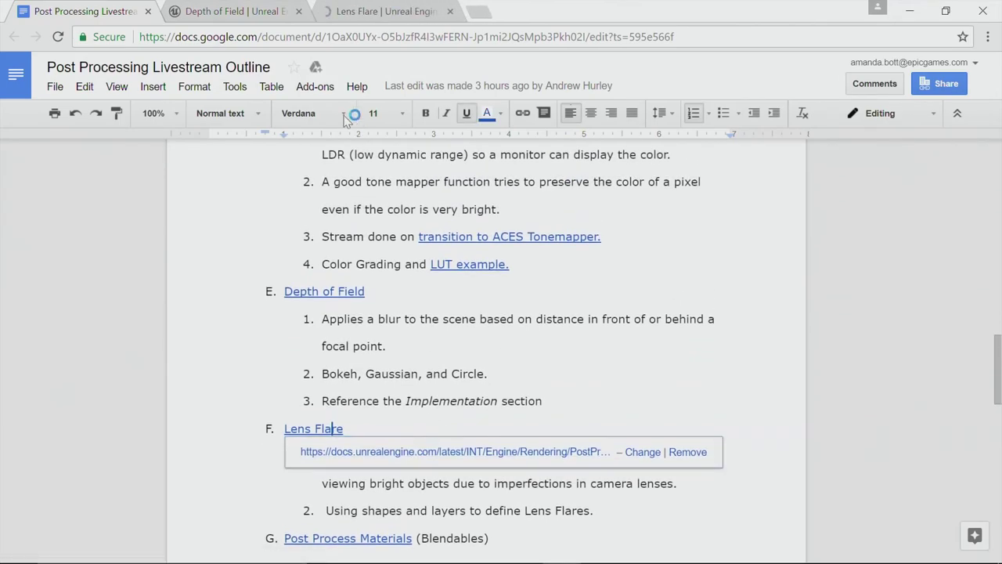
{"action": "left_click", "coordinate": [357, 9]}
{"action": "left_click", "coordinate": [262, 8]}
{"action": "left_click", "coordinate": [394, 10]}
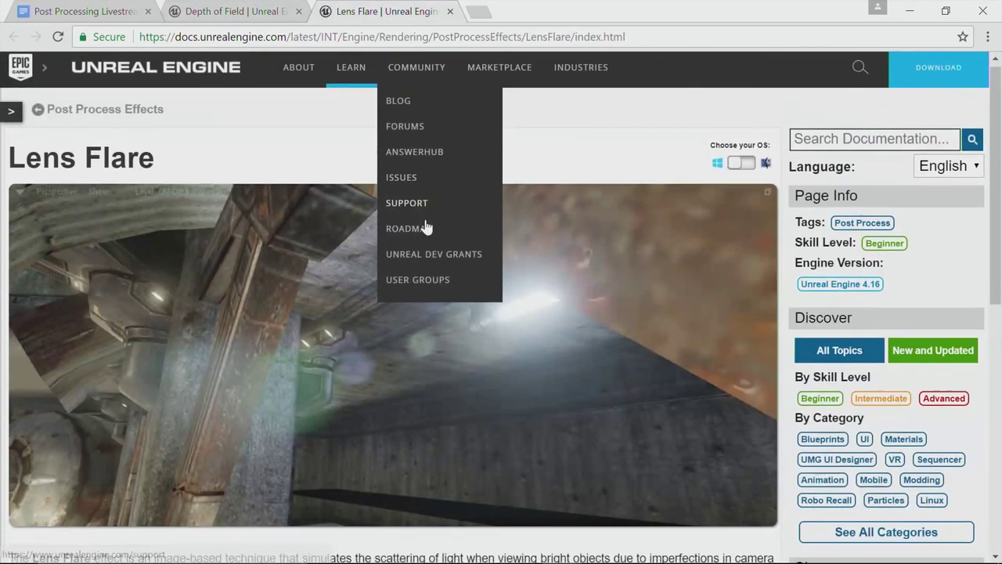
Review the Lens Flare page's example image and its property table, including Threshold, Bokeh Size, Bokeh Shape and Lens Flare Tints
{"action": "scroll", "coordinate": [528, 198], "scroll_direction": "down", "scroll_amount": 2}
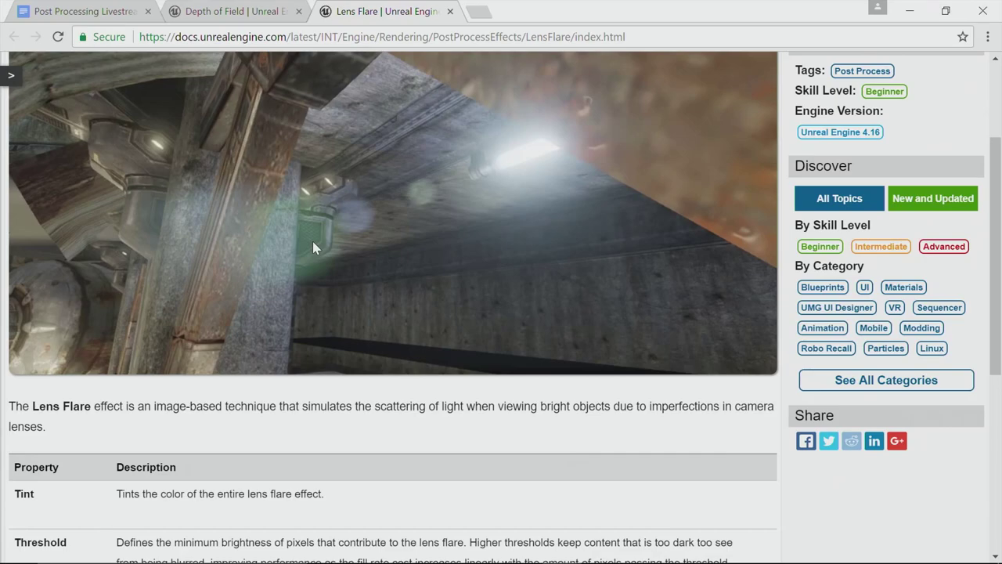
{"action": "scroll", "coordinate": [335, 210], "scroll_direction": "down", "scroll_amount": 2}
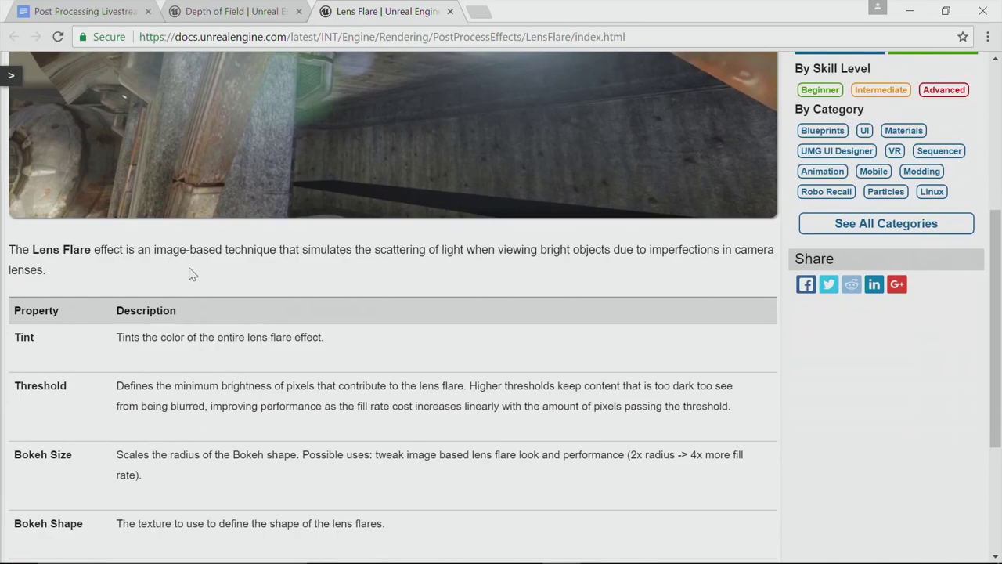
{"action": "scroll", "coordinate": [192, 273], "scroll_direction": "down", "scroll_amount": 3}
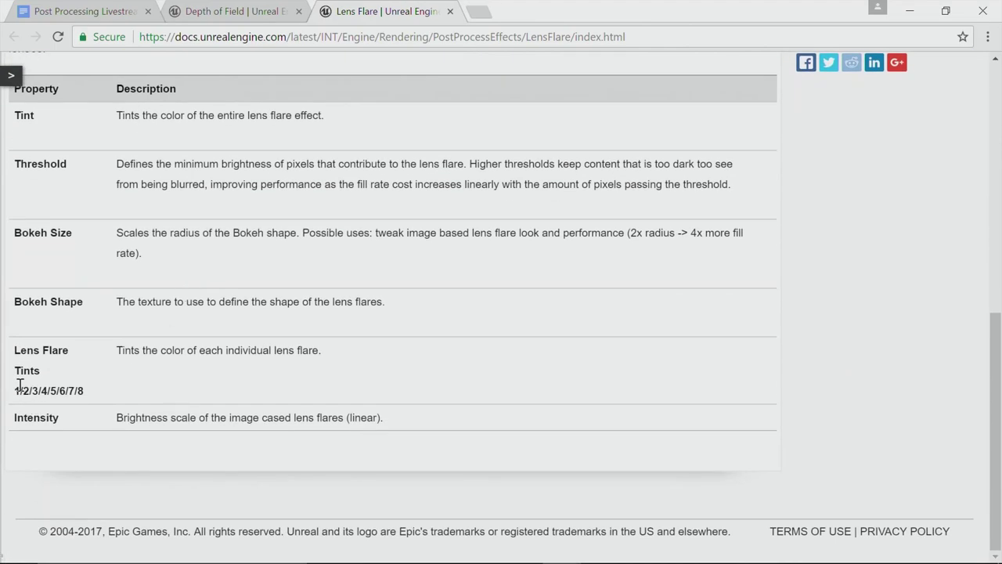
{"action": "left_click_drag", "start_coordinate": [20, 390], "coordinate": [50, 390]}
{"action": "scroll", "coordinate": [230, 354], "scroll_direction": "up", "scroll_amount": 7}
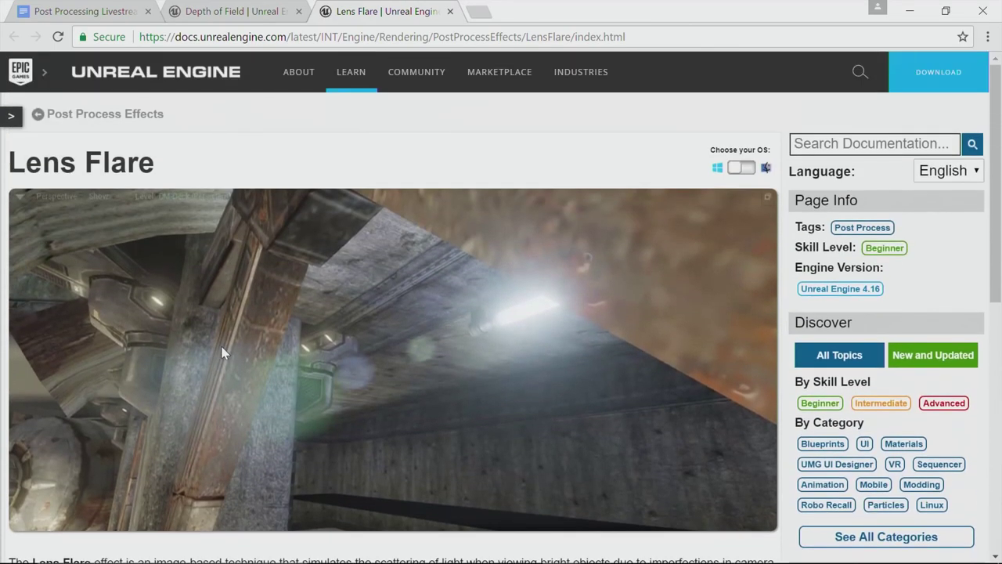
{"action": "scroll", "coordinate": [222, 351], "scroll_direction": "down", "scroll_amount": 2}
{"action": "scroll", "coordinate": [219, 352], "scroll_direction": "up", "scroll_amount": 2}
{"action": "left_click", "coordinate": [255, 8]}
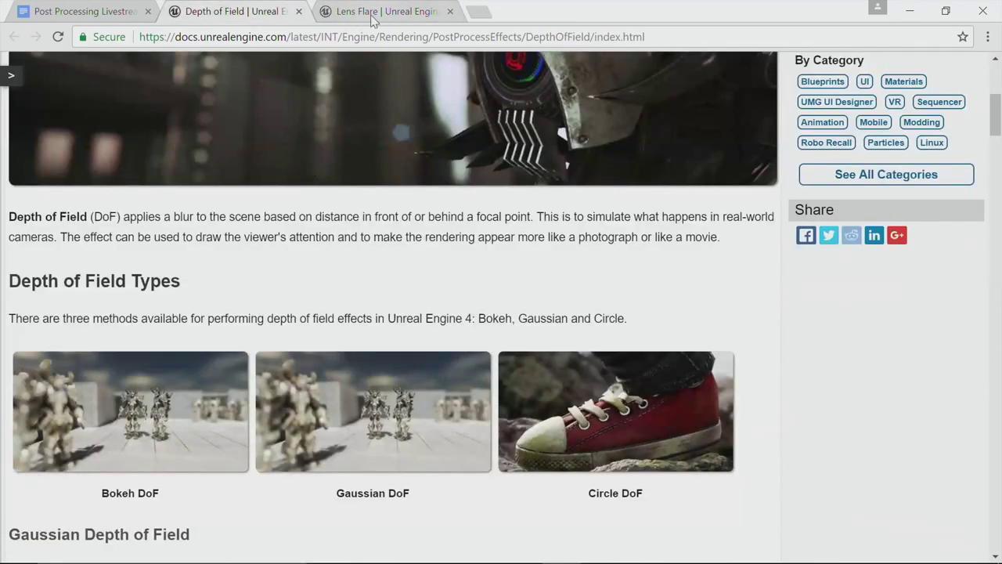
{"action": "left_click", "coordinate": [373, 15]}
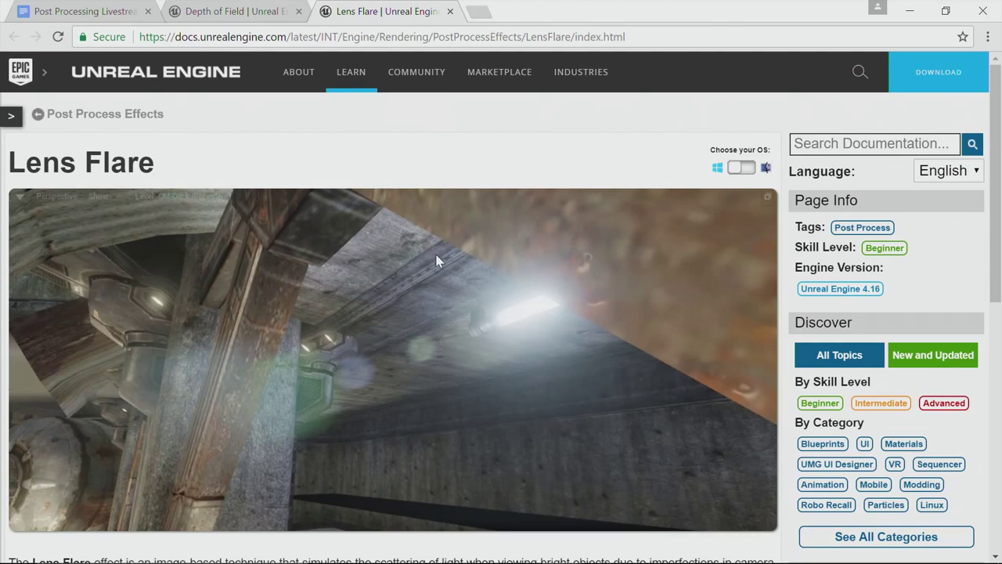
{"action": "scroll", "coordinate": [404, 290], "scroll_direction": "down", "scroll_amount": 2}
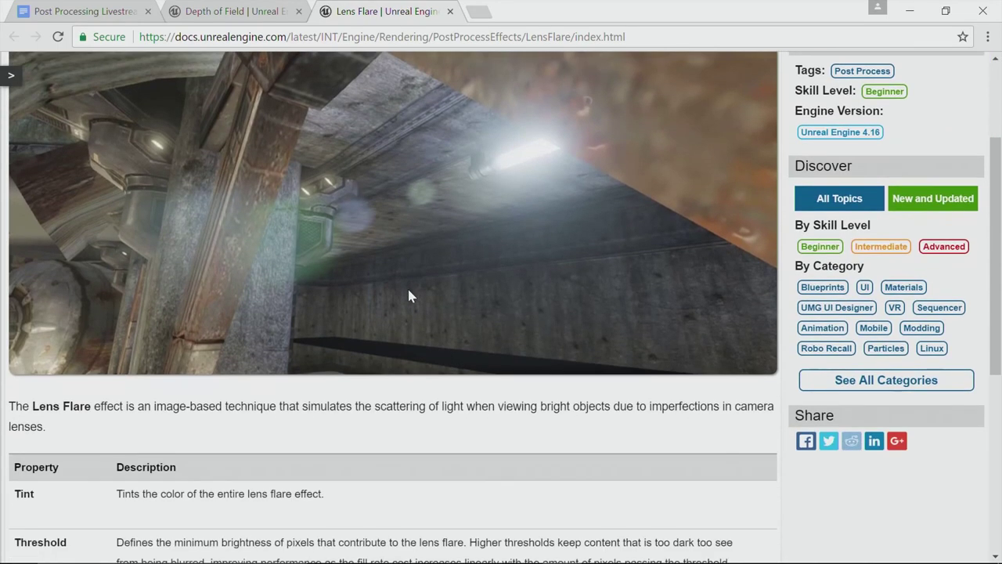
{"action": "scroll", "coordinate": [409, 295], "scroll_direction": "up", "scroll_amount": 2}
{"action": "scroll", "coordinate": [409, 296], "scroll_direction": "down", "scroll_amount": 2}
Return to the livestream outline and open the Bloom documentation page through the "stream on the documentation page" link
{"action": "left_click", "coordinate": [90, 11]}
{"action": "scroll", "coordinate": [326, 285], "scroll_direction": "up", "scroll_amount": 10}
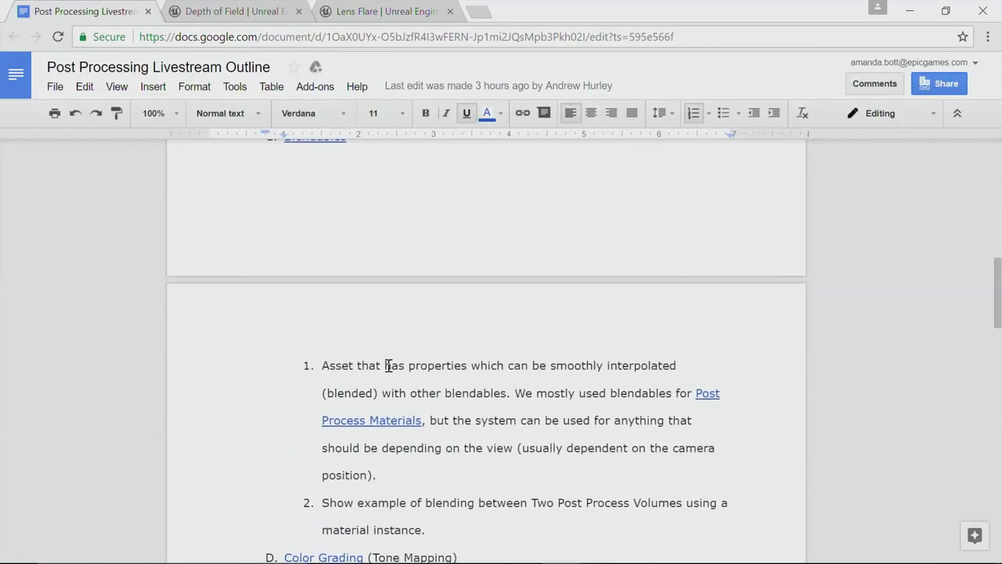
{"action": "scroll", "coordinate": [377, 361], "scroll_direction": "up", "scroll_amount": 2}
{"action": "left_click", "coordinate": [433, 347]}
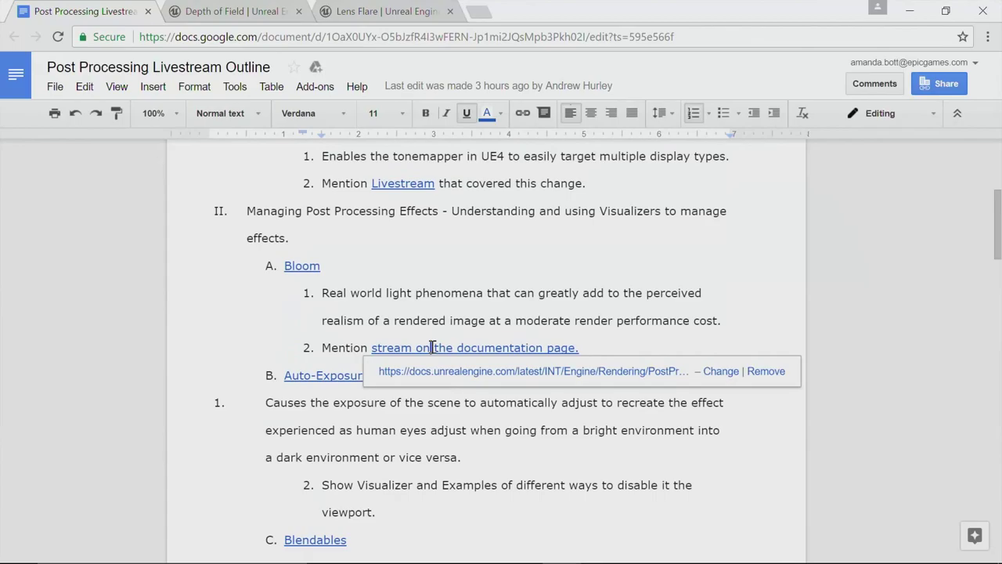
{"action": "left_click", "coordinate": [458, 374]}
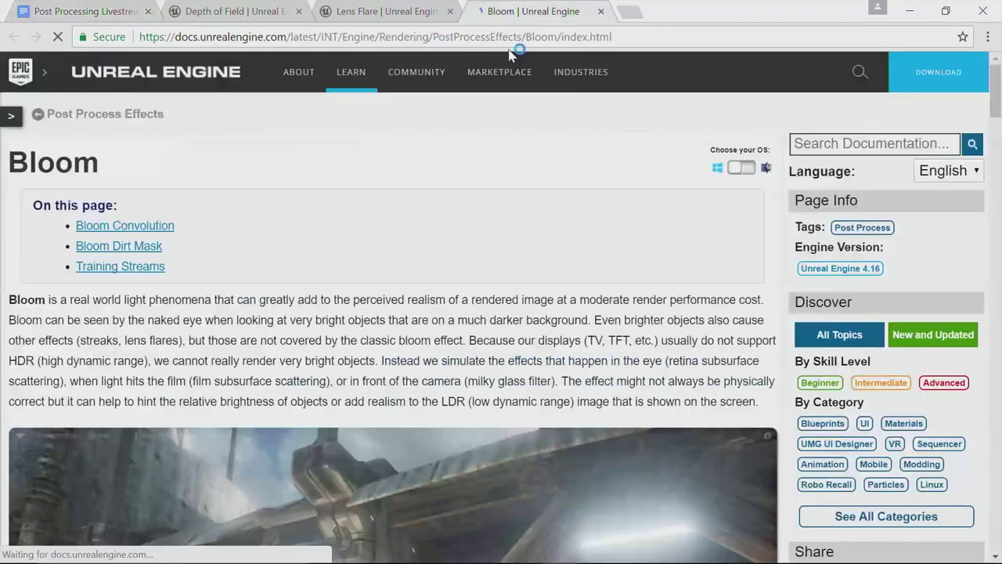
Skim the Bloom page through the Dirt Mask Image Best Practices down to the Training Streams section
{"action": "scroll", "coordinate": [587, 404], "scroll_direction": "down", "scroll_amount": 4}
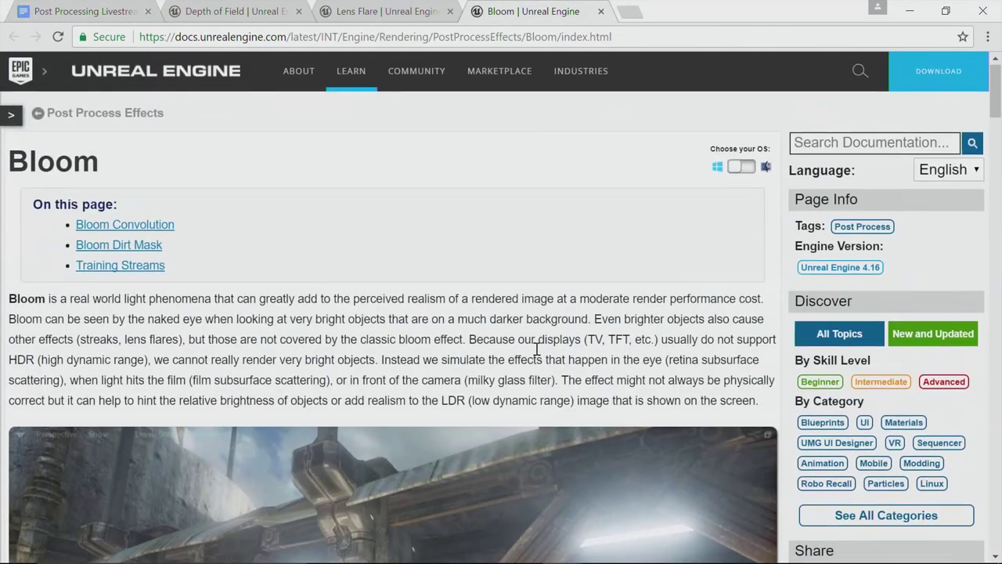
{"action": "scroll", "coordinate": [540, 368], "scroll_direction": "down", "scroll_amount": 10}
{"action": "scroll", "coordinate": [532, 364], "scroll_direction": "down", "scroll_amount": 20}
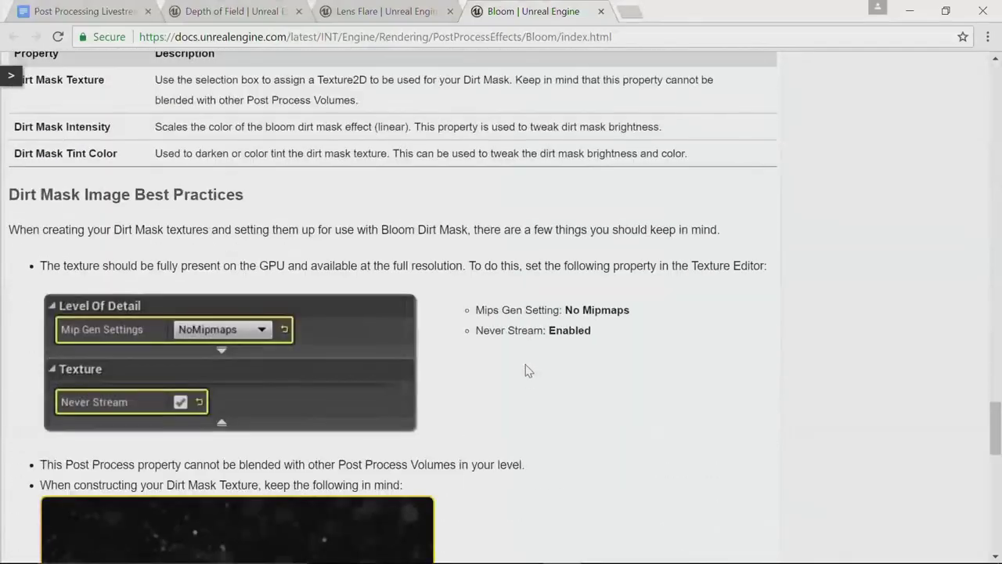
{"action": "scroll", "coordinate": [517, 367], "scroll_direction": "down", "scroll_amount": 3}
{"action": "scroll", "coordinate": [510, 365], "scroll_direction": "up", "scroll_amount": 2}
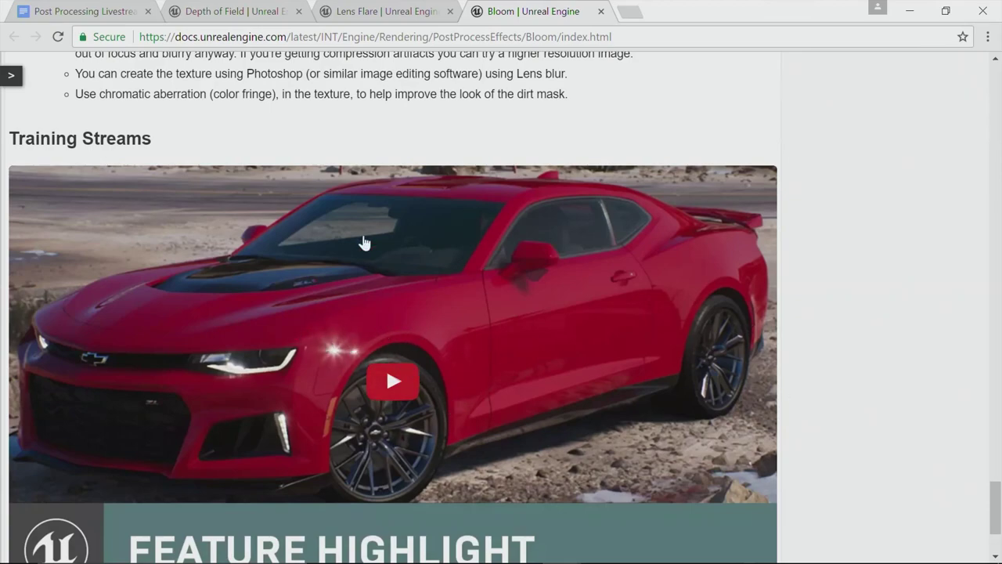
Close the Bloom and Lens Flare documentation pages and return to the Post Processing Livestream Outline
{"action": "left_click", "coordinate": [601, 12]}
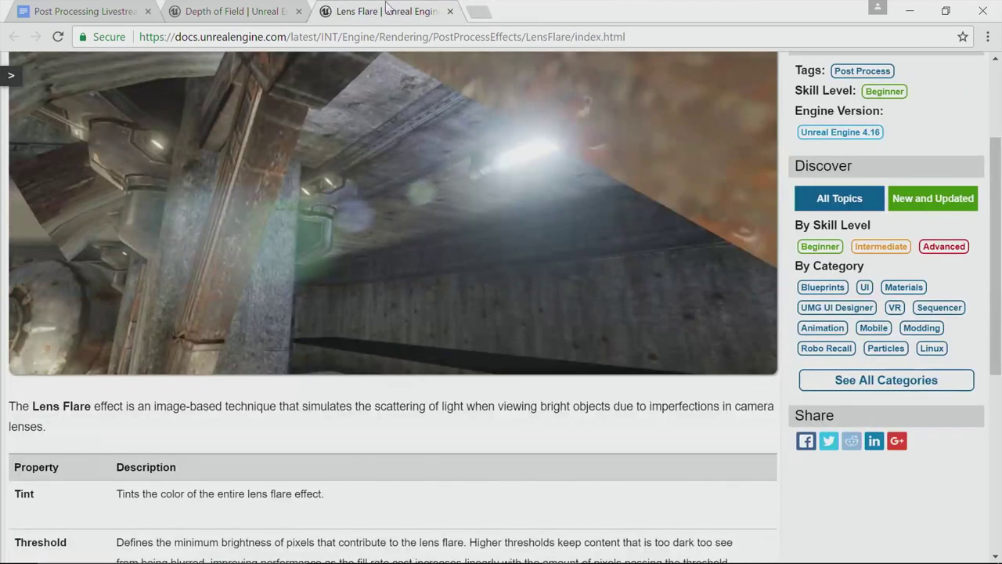
{"action": "left_click", "coordinate": [450, 12]}
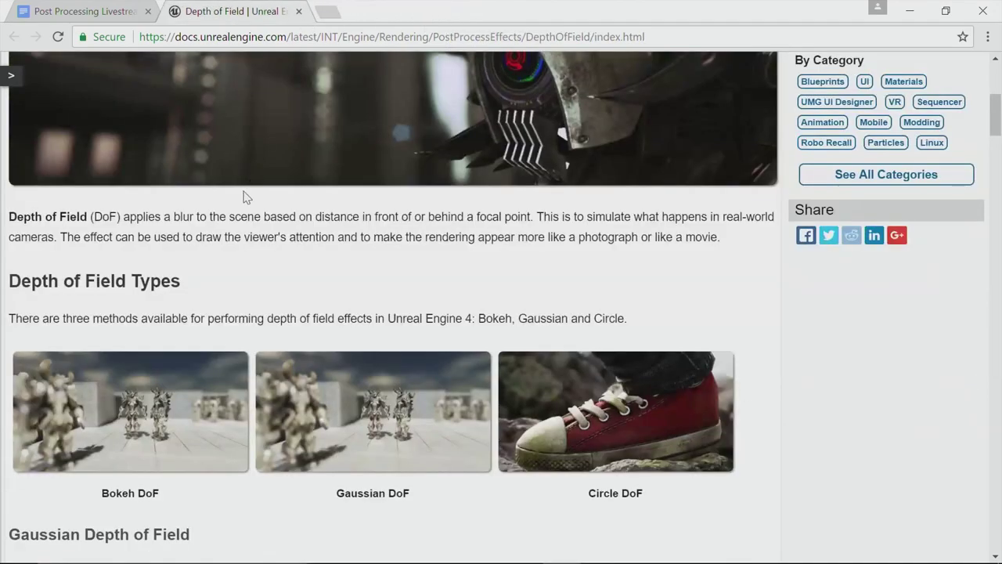
{"action": "left_click", "coordinate": [129, 11]}
Review the outline's Blendables entry and its notes on Post Process Materials and blending between two volumes
{"action": "left_click", "coordinate": [384, 462]}
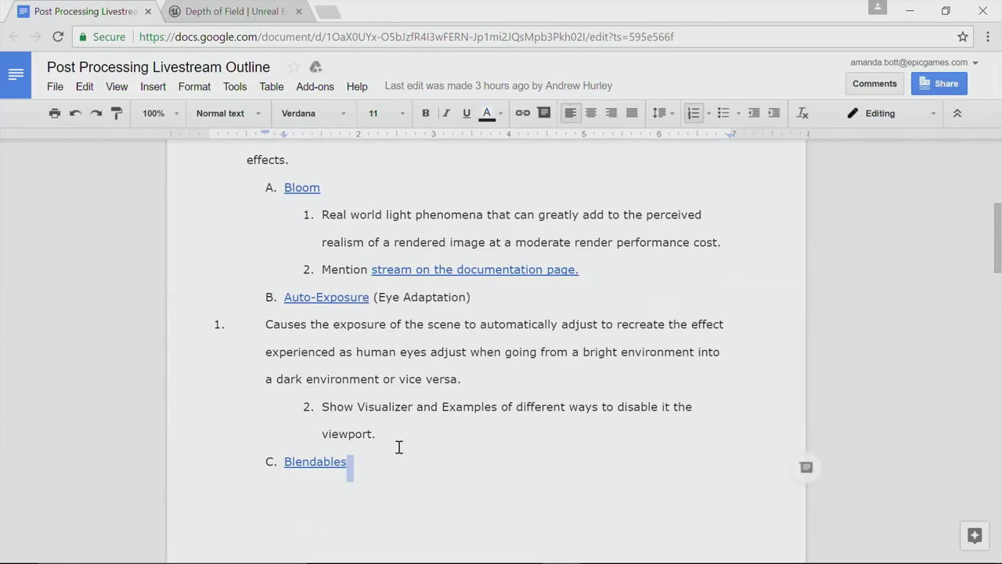
{"action": "scroll", "coordinate": [398, 446], "scroll_direction": "down", "scroll_amount": 6}
{"action": "scroll", "coordinate": [397, 435], "scroll_direction": "up", "scroll_amount": 3}
{"action": "scroll", "coordinate": [397, 433], "scroll_direction": "down", "scroll_amount": 1}
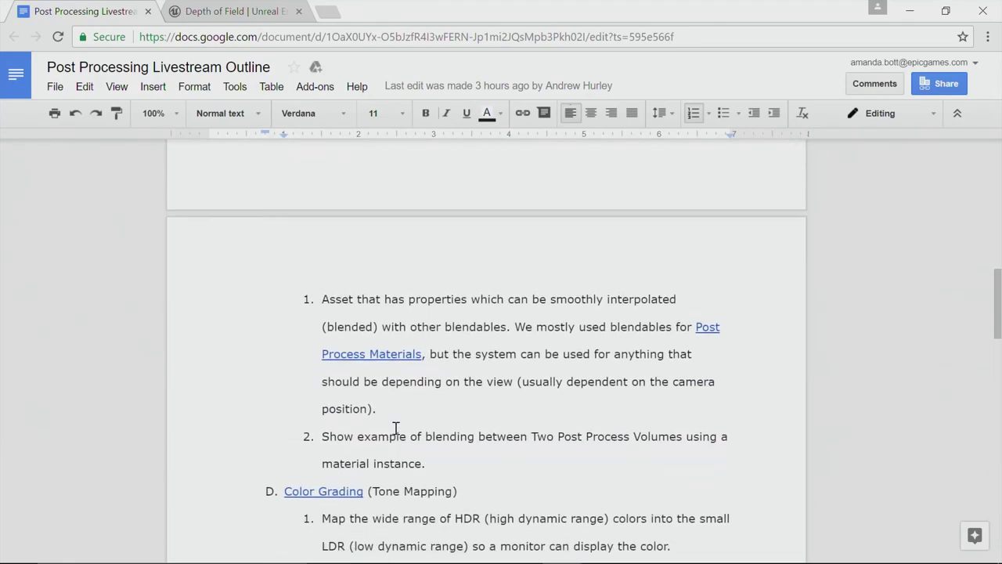
{"action": "scroll", "coordinate": [394, 429], "scroll_direction": "up", "scroll_amount": 3}
{"action": "left_click", "coordinate": [376, 312]}
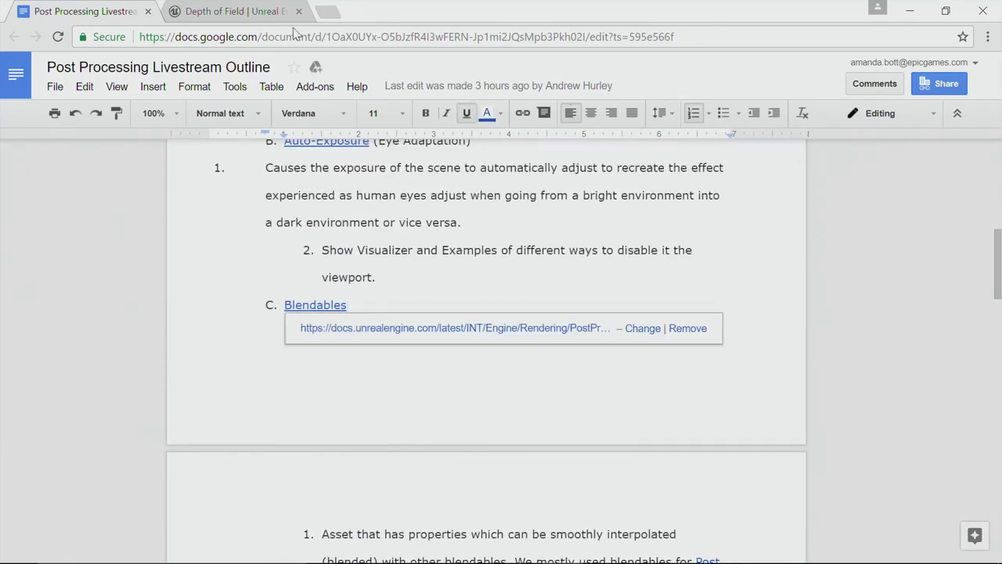
Switch to the Unreal Editor, select the volume around the Post Process Blendable stand and clear its "depth" property filter
{"action": "left_click", "coordinate": [910, 11]}
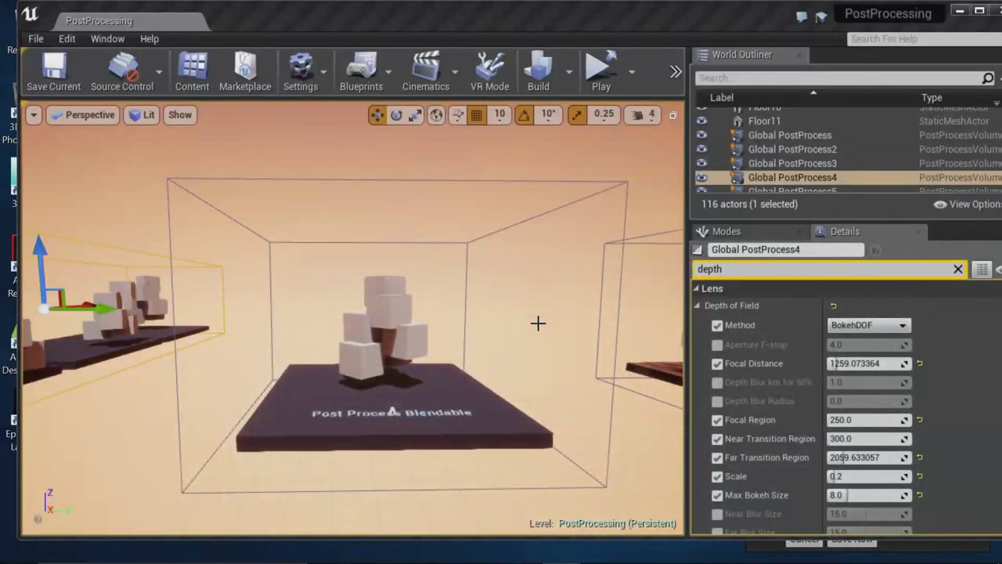
{"action": "right_click_drag", "start_coordinate": [538, 324], "coordinate": [558, 312]}
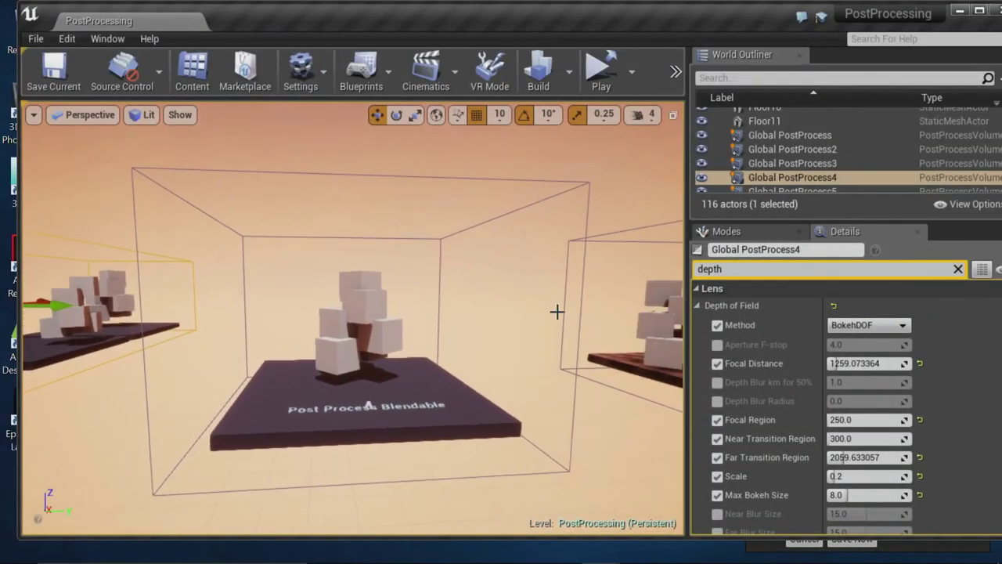
{"action": "left_click", "coordinate": [517, 176]}
{"action": "right_click_drag", "start_coordinate": [443, 260], "coordinate": [468, 226]}
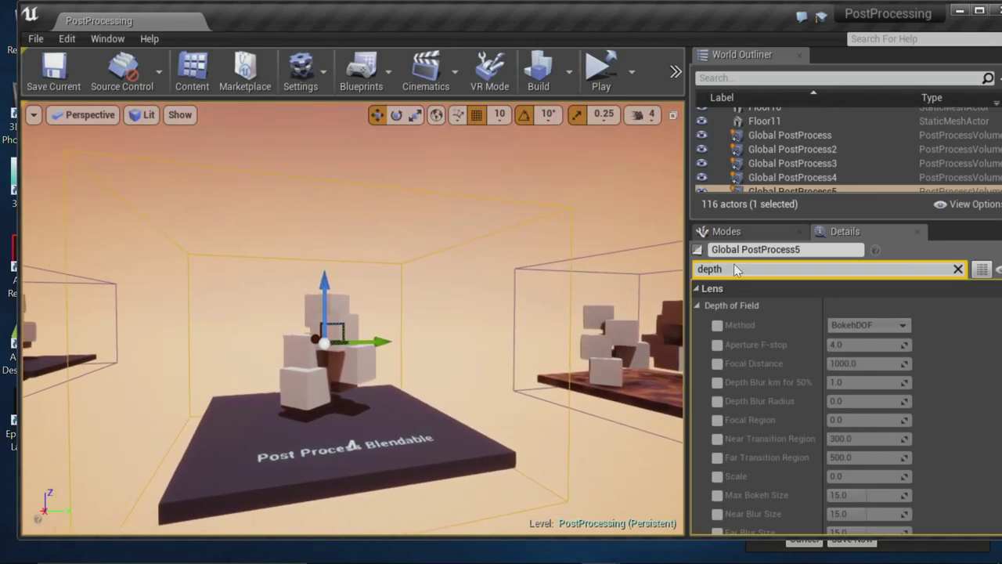
{"action": "left_click", "coordinate": [958, 270]}
Examine the Post Process Blendable stand from near and far with its volume selected
{"action": "mouse_move", "coordinate": [571, 306]}
{"action": "right_mouse_down"}
{"action": "mouse_move", "coordinate": [537, 317]}
{"action": "mouse_move", "coordinate": [553, 313]}
{"action": "right_mouse_up"}
{"action": "left_click_drag", "start_coordinate": [513, 304], "coordinate": [501, 305], "text": "alt"}
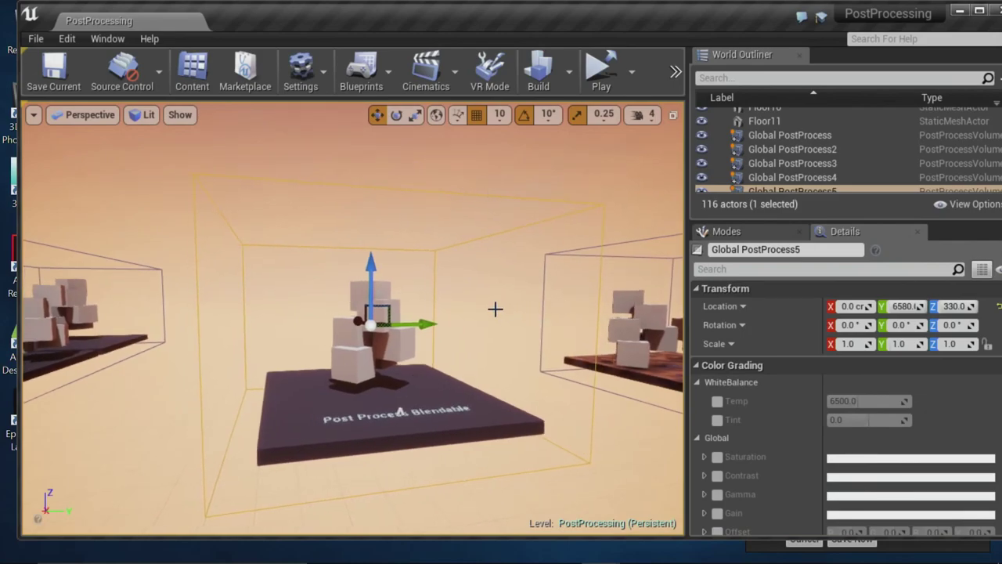
{"action": "right_click_drag", "start_coordinate": [482, 322], "coordinate": [512, 315]}
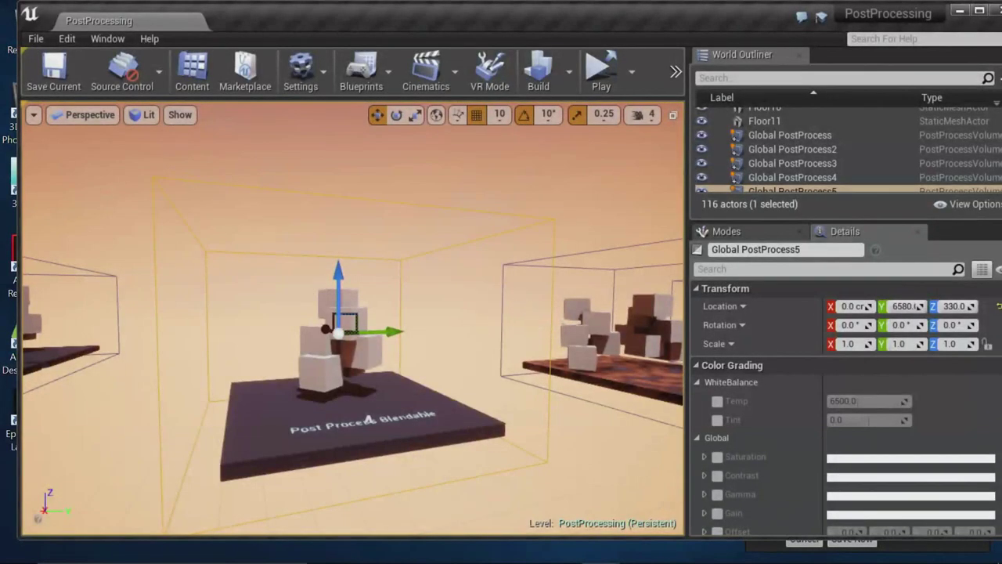
{"action": "mouse_move", "coordinate": [352, 318]}
{"action": "right_mouse_down"}
{"action": "mouse_move", "coordinate": [321, 327]}
{"action": "mouse_move", "coordinate": [278, 298]}
{"action": "mouse_move", "coordinate": [345, 311]}
{"action": "mouse_move", "coordinate": [337, 317]}
{"action": "right_mouse_up"}
{"action": "key", "text": "w"}
{"action": "key", "text": "s"}
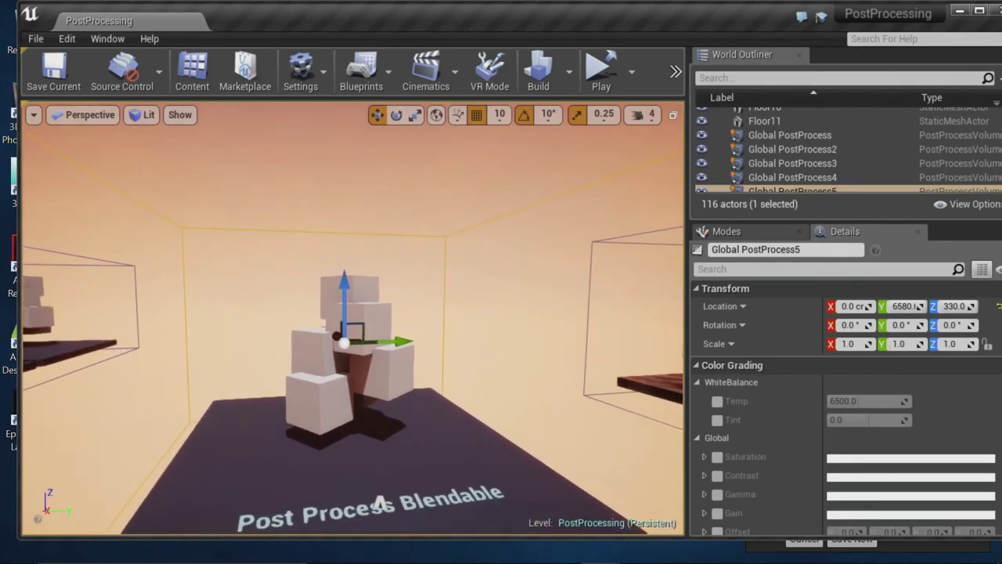
{"action": "scroll", "coordinate": [536, 327], "scroll_direction": "down", "scroll_amount": 5}
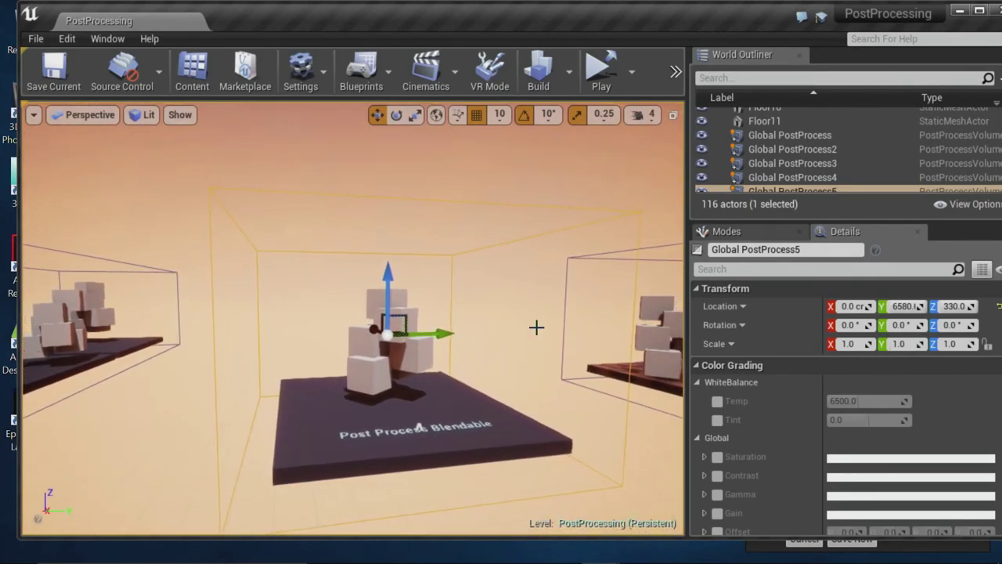
Maximize the editor, then filter the Blendable volume's properties by "blend" and set the M_Blendable_Inst array weight to 1.0
{"action": "left_click", "coordinate": [979, 10]}
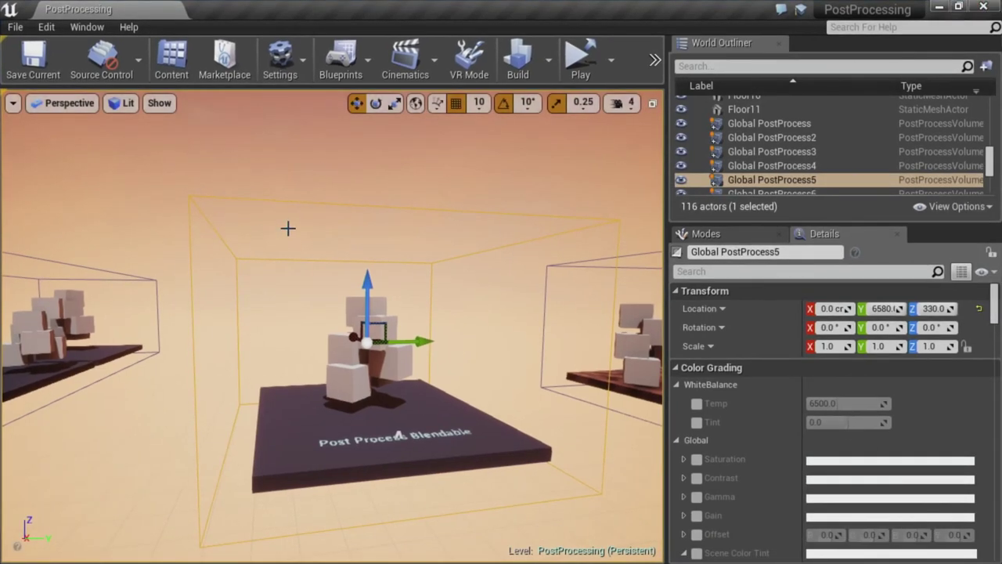
{"action": "right_click_drag", "start_coordinate": [486, 314], "coordinate": [502, 324]}
{"action": "left_click", "coordinate": [761, 271]}
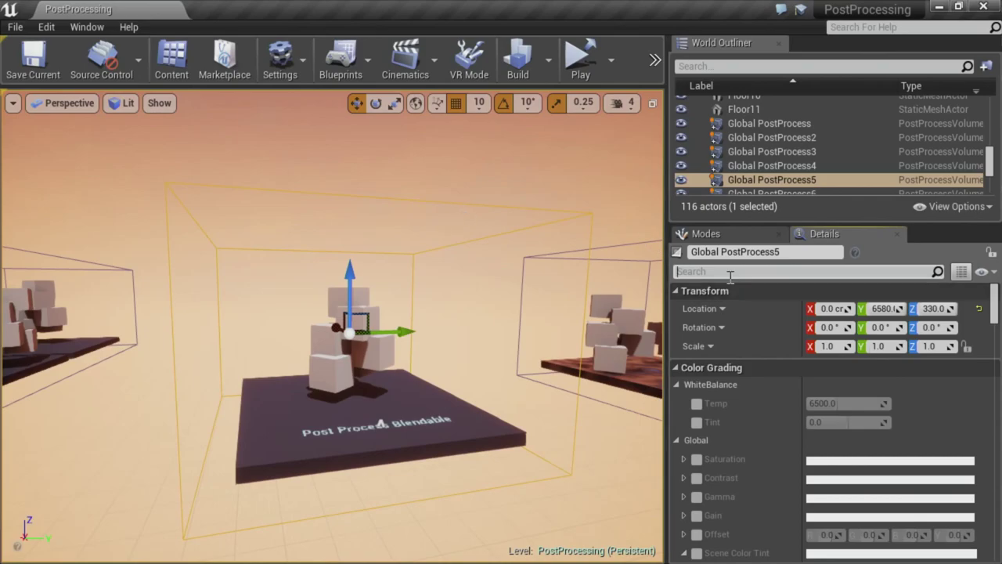
{"action": "right_click_drag", "start_coordinate": [512, 363], "coordinate": [501, 365]}
{"action": "left_click_drag", "start_coordinate": [501, 365], "coordinate": [492, 384]}
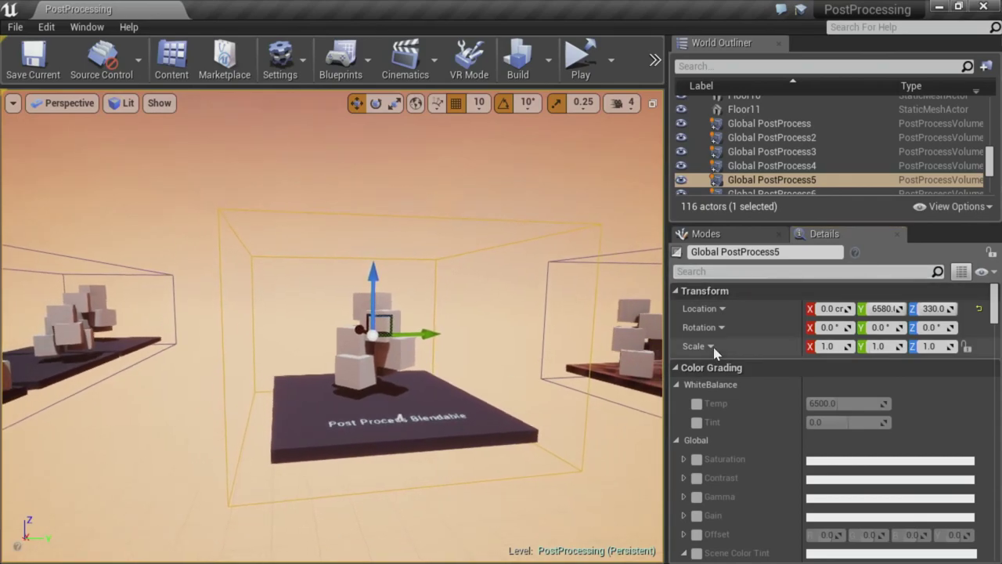
{"action": "type", "text": "blend"}
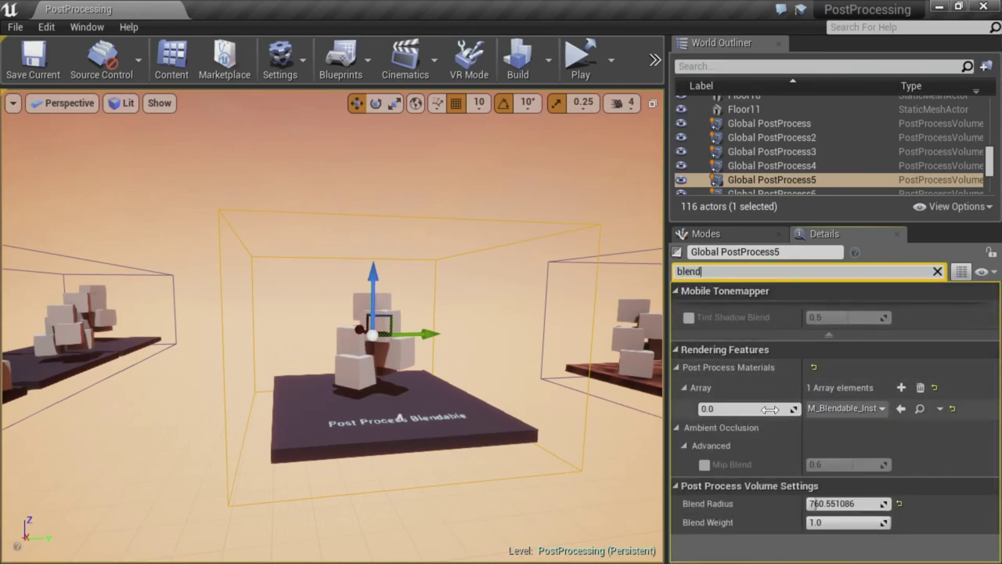
{"action": "left_click_drag", "start_coordinate": [770, 408], "coordinate": [822, 409]}
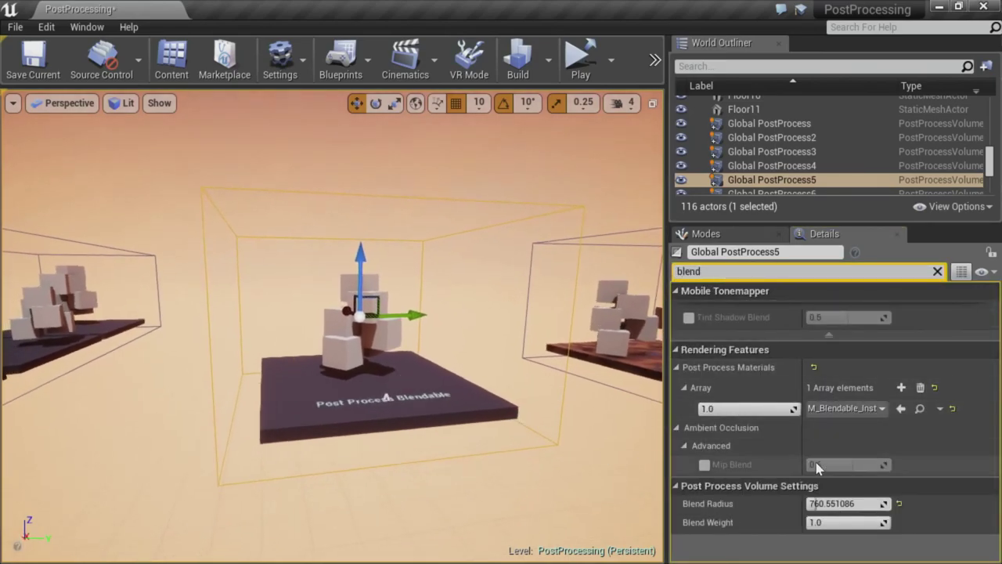
{"action": "mouse_move", "coordinate": [515, 459]}
{"action": "right_mouse_down"}
{"action": "mouse_move", "coordinate": [557, 452]}
{"action": "mouse_move", "coordinate": [523, 457]}
{"action": "right_mouse_up"}
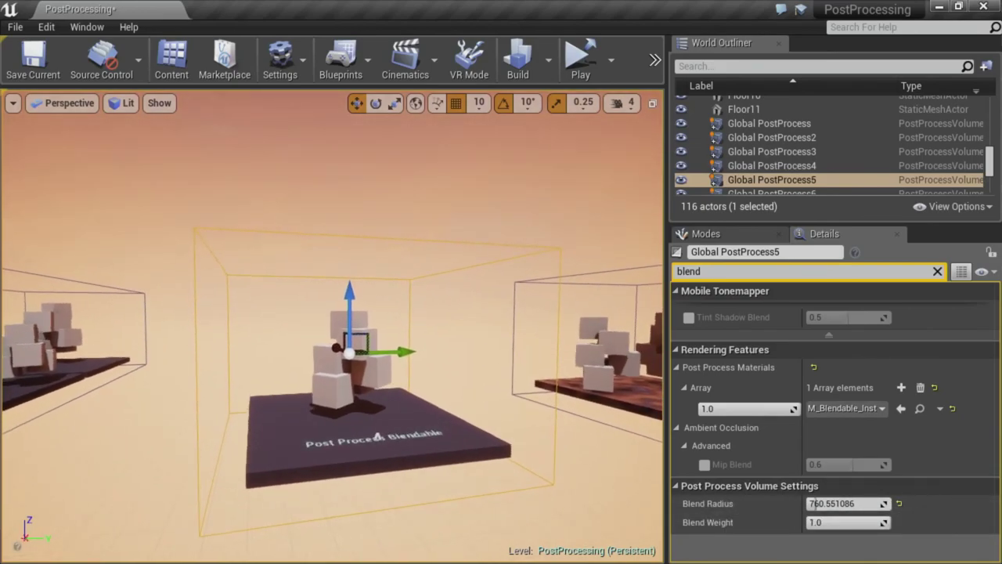
Move the camera in and out of the Post Process Blendable volume to examine how its material blends with distance
{"action": "right_click_drag", "start_coordinate": [455, 451], "coordinate": [426, 473]}
{"action": "key", "text": "w"}
{"action": "key", "text": "w"}
{"action": "key", "text": "s"}
{"action": "key", "text": "w"}
{"action": "key", "text": "w"}
{"action": "key", "text": "s"}
{"action": "key", "text": "s"}
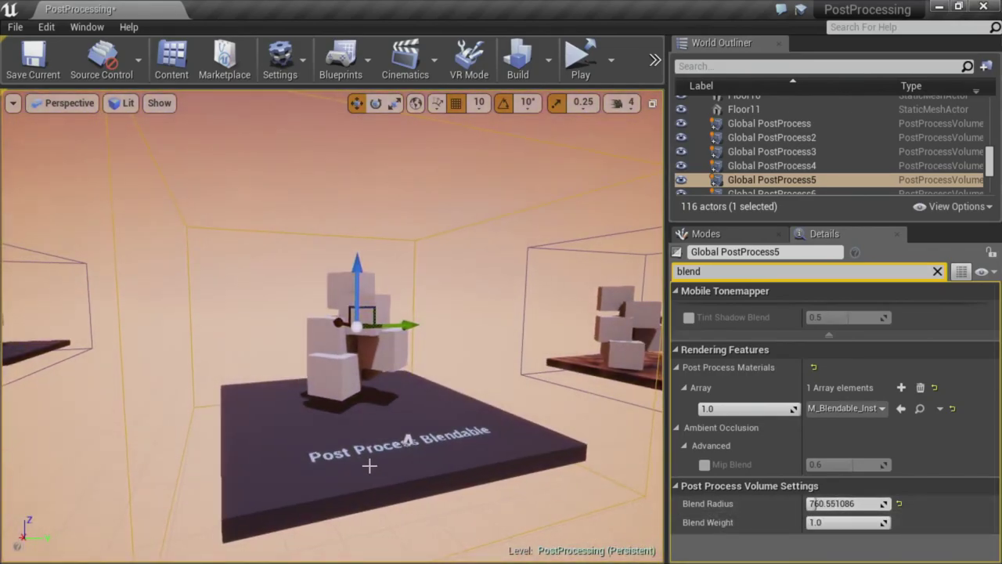
{"action": "right_click_drag", "start_coordinate": [363, 443], "coordinate": [360, 441]}
{"action": "key", "text": "s"}
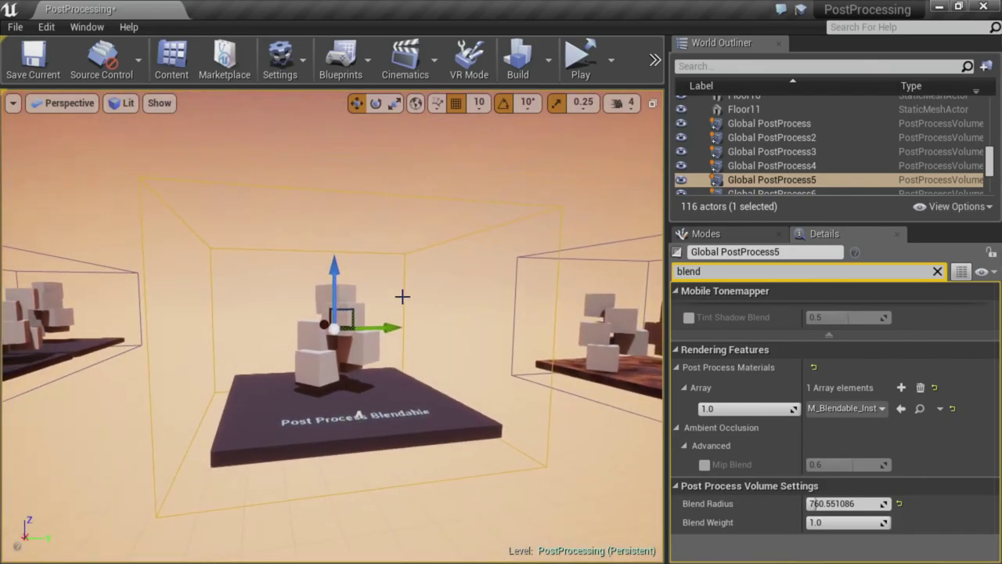
{"action": "right_click_drag", "start_coordinate": [402, 297], "coordinate": [402, 295]}
{"action": "key", "text": "w"}
{"action": "key", "text": "s"}
{"action": "key", "text": "w"}
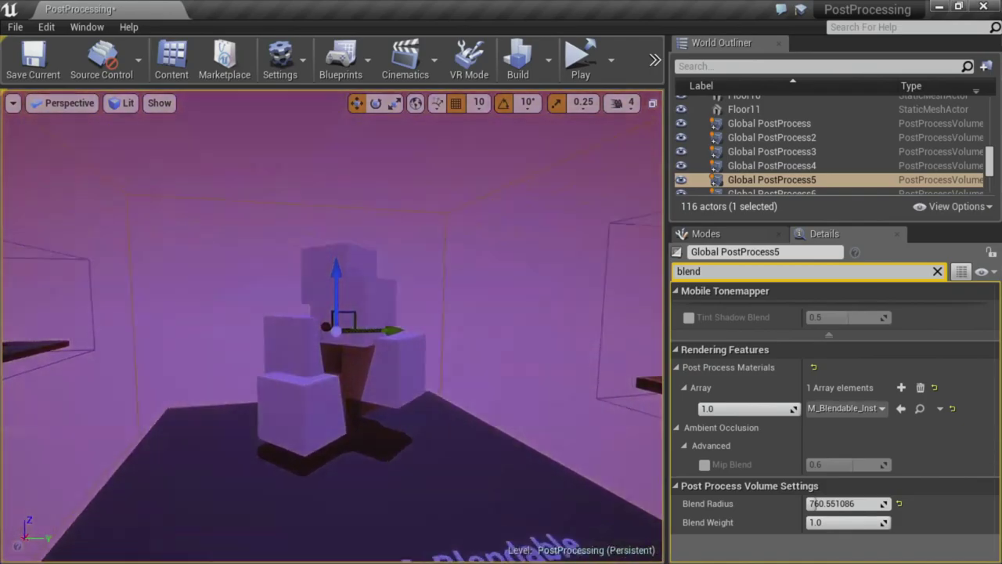
{"action": "mouse_move", "coordinate": [400, 288]}
{"action": "left_mouse_down"}
{"action": "mouse_move", "coordinate": [404, 301]}
{"action": "mouse_move", "coordinate": [404, 271]}
{"action": "left_mouse_up"}
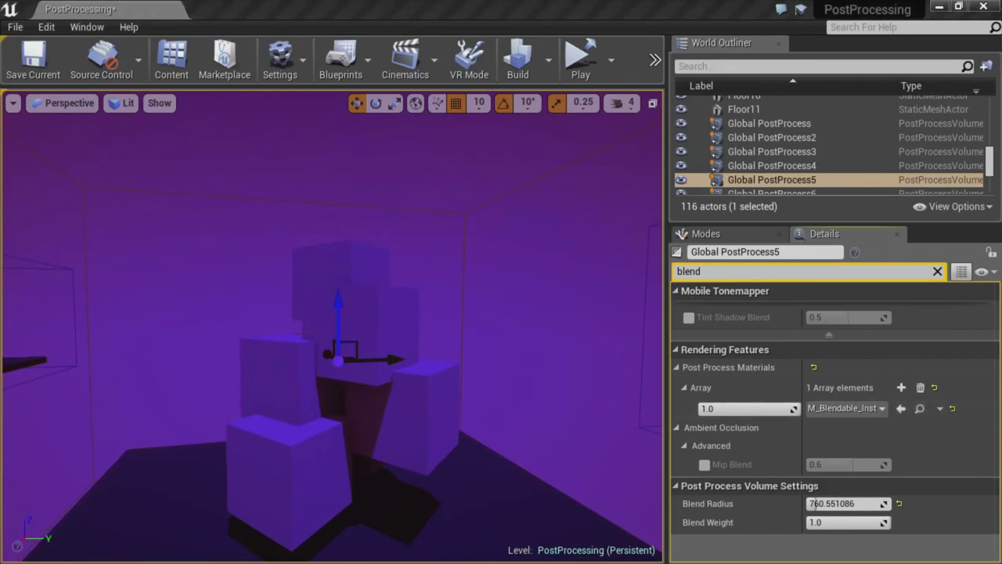
Open the M_Blendable_Inst material instance beside the scene view and set its Color Overlay to about 2.21
{"action": "left_click_drag", "start_coordinate": [0, 179], "coordinate": [566, 178]}
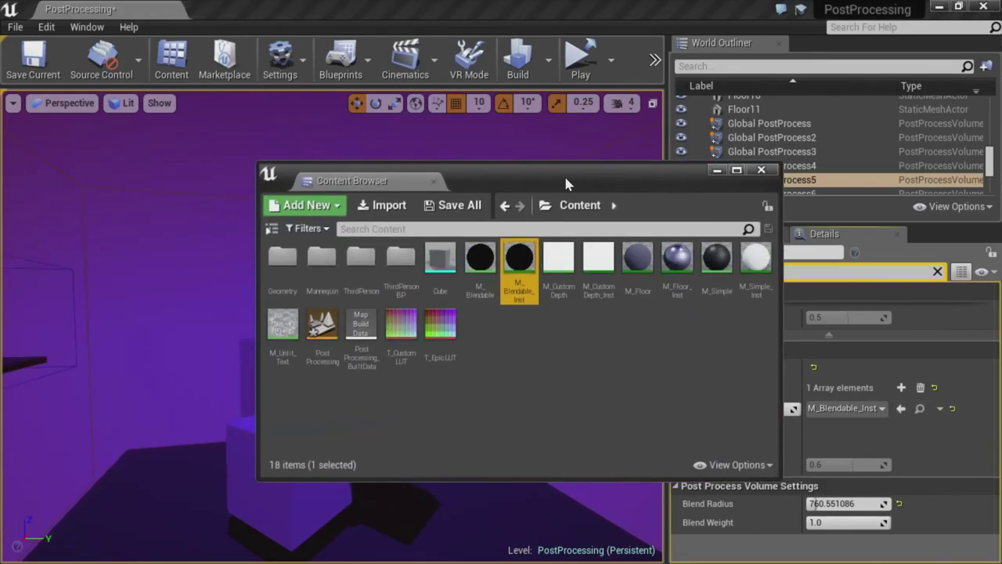
{"action": "double_click", "coordinate": [530, 251]}
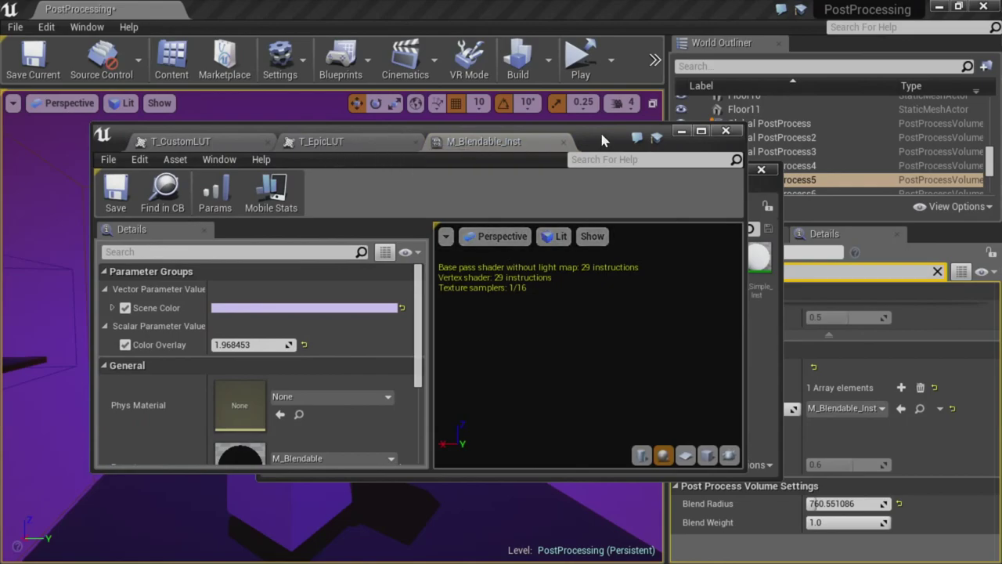
{"action": "left_click_drag", "start_coordinate": [602, 136], "coordinate": [873, 159]}
{"action": "left_click", "coordinate": [719, 169]}
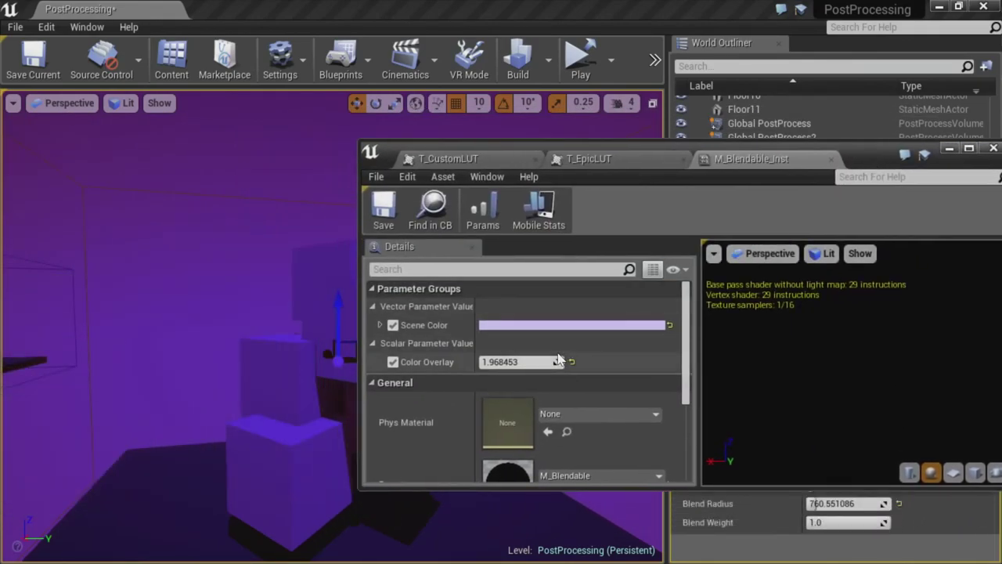
{"action": "mouse_move", "coordinate": [518, 362]}
{"action": "left_mouse_down"}
{"action": "mouse_move", "coordinate": [566, 361]}
{"action": "mouse_move", "coordinate": [529, 362]}
{"action": "left_mouse_up"}
Try a light green Scene Color (hex sRGB CDFFC7FF) on the M_Blendable_Inst material instance
{"action": "left_click", "coordinate": [531, 325]}
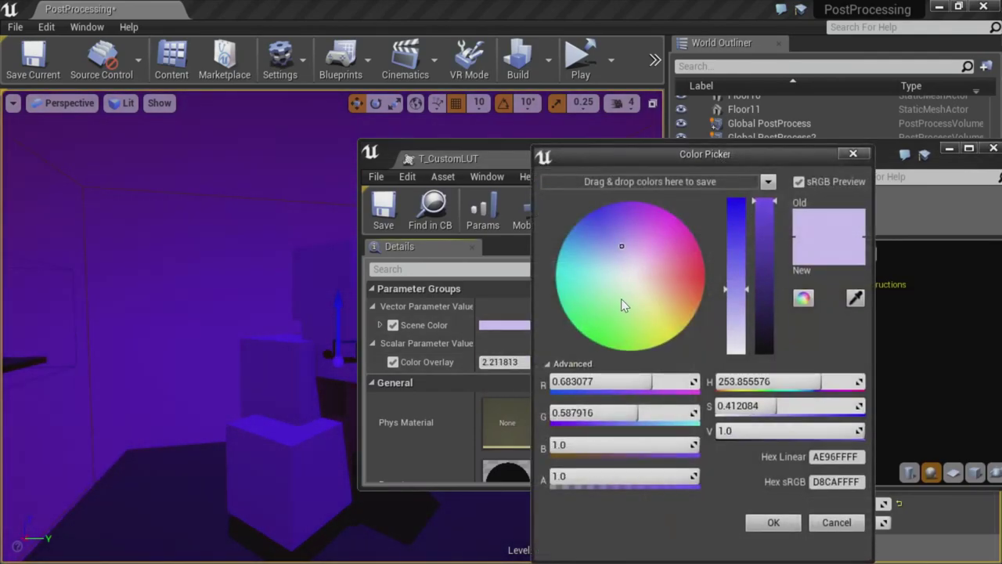
{"action": "mouse_move", "coordinate": [621, 298]}
{"action": "left_mouse_down"}
{"action": "mouse_move", "coordinate": [647, 298]}
{"action": "mouse_move", "coordinate": [605, 292]}
{"action": "mouse_move", "coordinate": [617, 306]}
{"action": "left_mouse_up"}
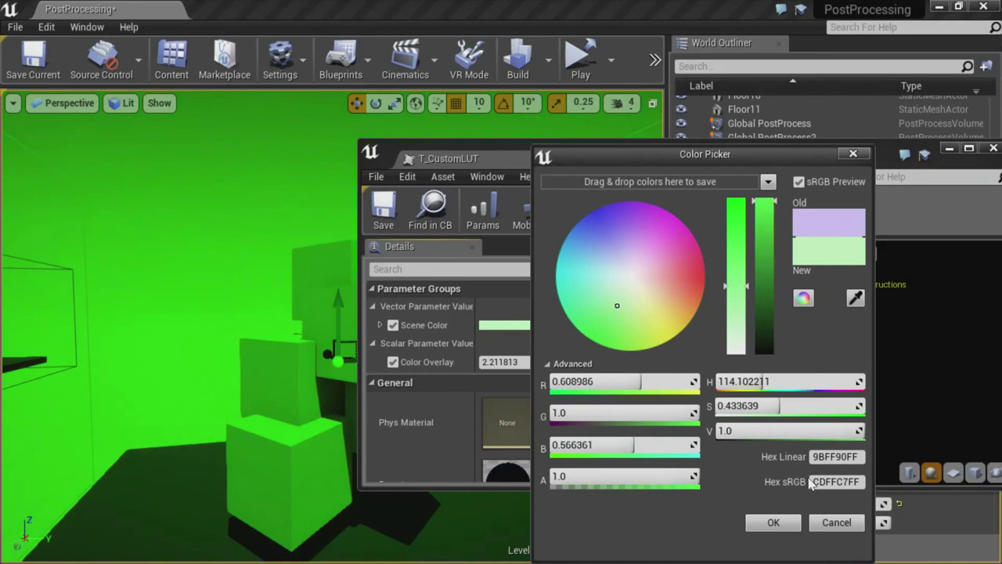
{"action": "left_click", "coordinate": [836, 522]}
Open the instance's parent material M_Blendable and dock its editor in the main window
{"action": "scroll", "coordinate": [546, 403], "scroll_direction": "down", "scroll_amount": 3}
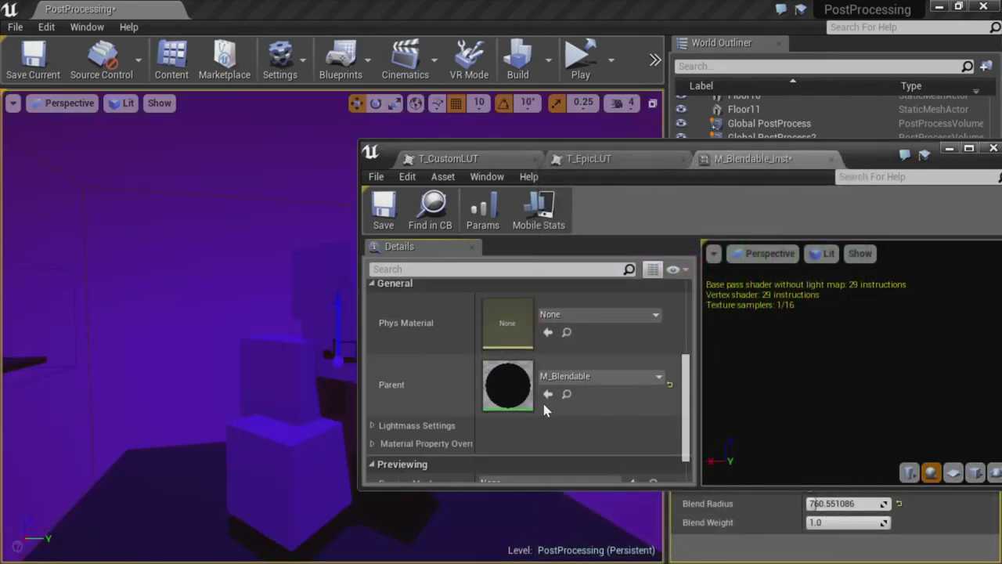
{"action": "double_click", "coordinate": [521, 392]}
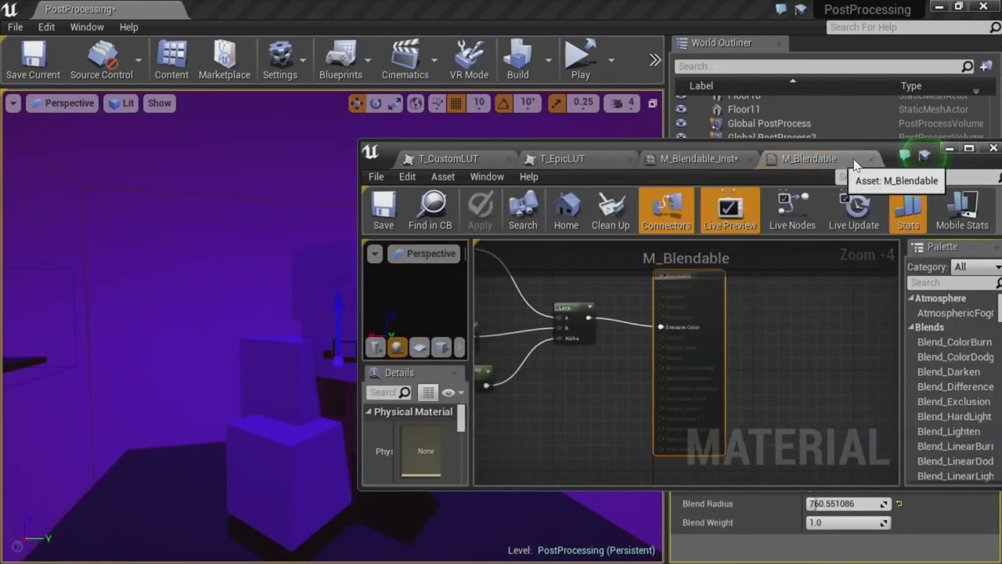
{"action": "left_click_drag", "start_coordinate": [833, 171], "coordinate": [438, 10]}
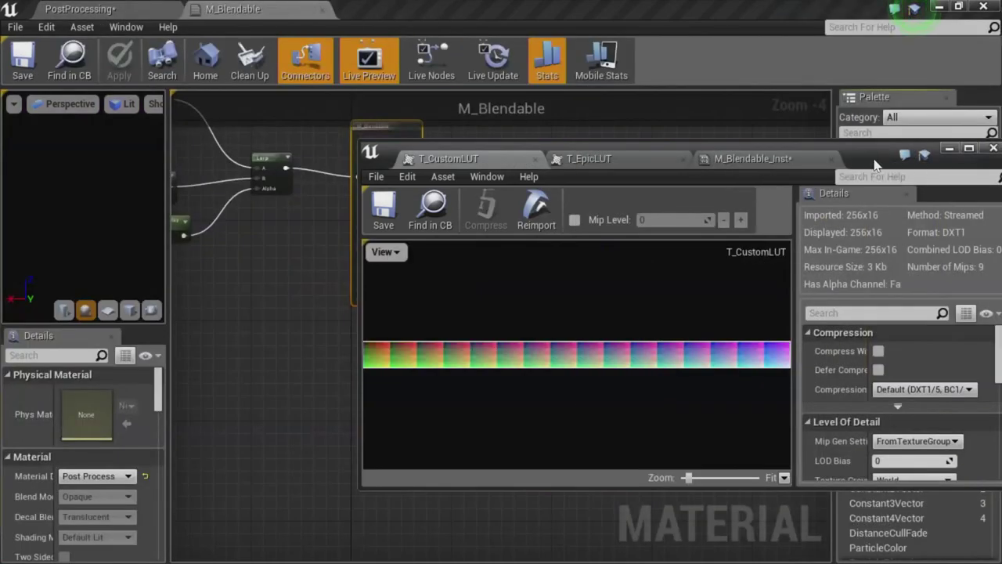
Close the T_CustomLUT and T_EpicLUT texture editors and minimize the M_Blendable_Inst window
{"action": "left_click", "coordinate": [535, 160]}
{"action": "left_click", "coordinate": [535, 160]}
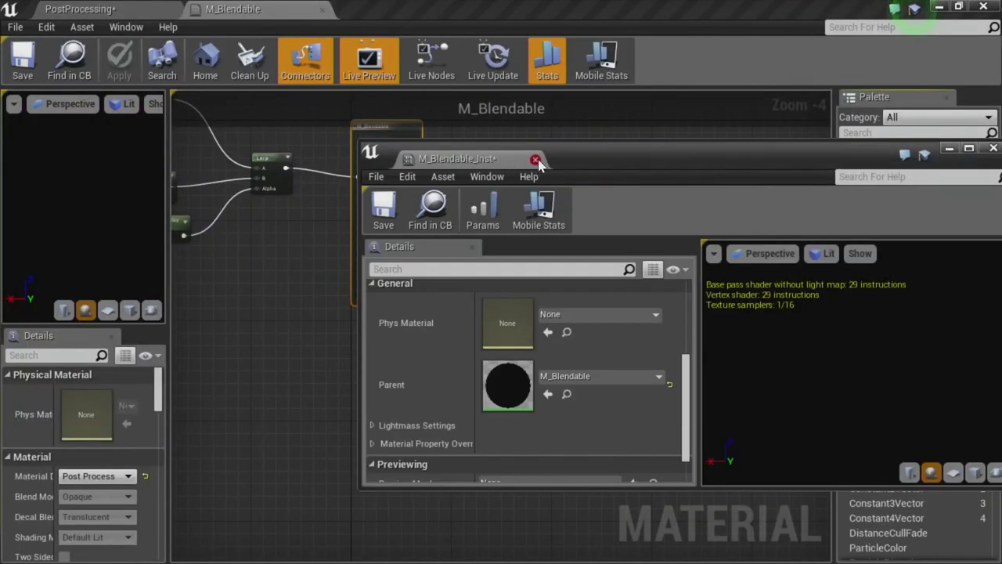
{"action": "left_click_drag", "start_coordinate": [712, 155], "coordinate": [489, 155]}
{"action": "left_click", "coordinate": [730, 151]}
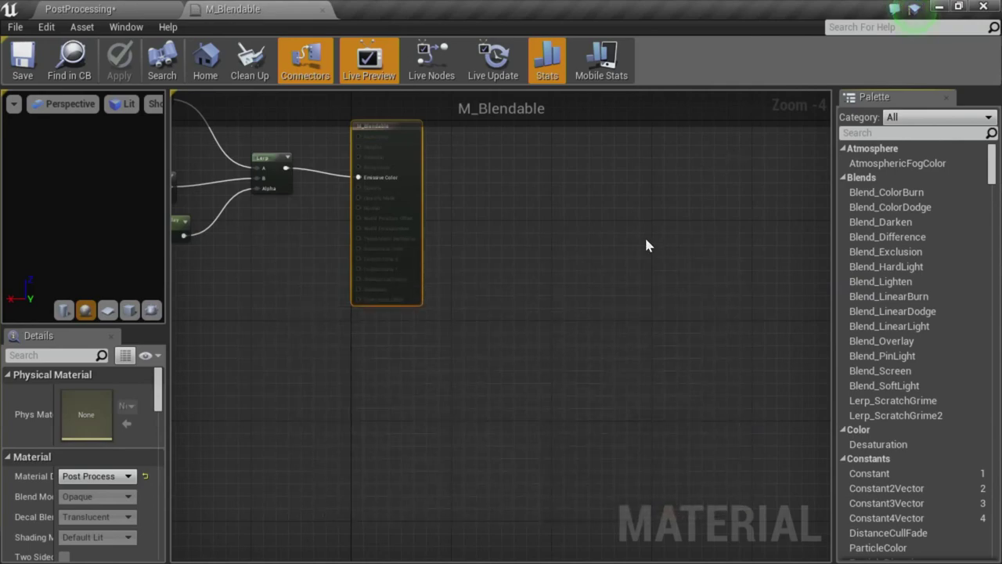
Examine the M_Blendable graph, selecting each of its two SceneTexture:PostProcessInput0 nodes in turn
{"action": "right_click_drag", "start_coordinate": [589, 241], "coordinate": [879, 383]}
{"action": "right_click_drag", "start_coordinate": [578, 365], "coordinate": [666, 383]}
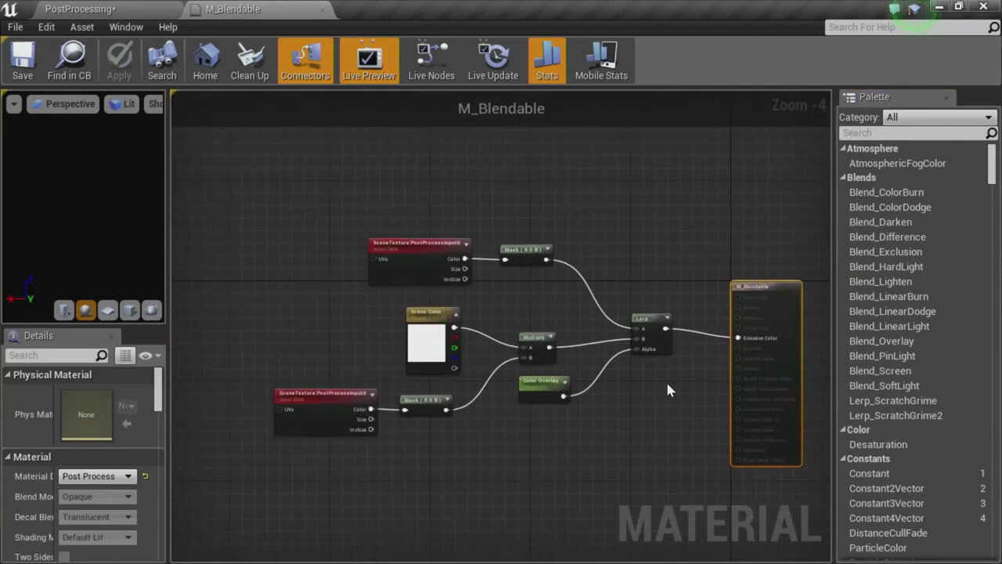
{"action": "scroll", "coordinate": [666, 383], "scroll_direction": "up", "scroll_amount": 2}
{"action": "right_click_drag", "start_coordinate": [354, 430], "coordinate": [530, 445]}
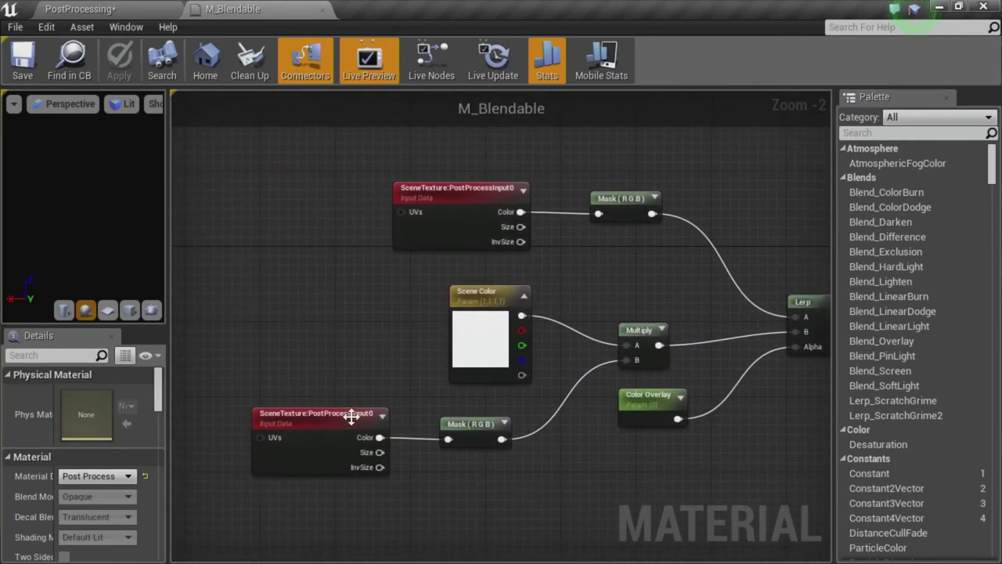
{"action": "mouse_move", "coordinate": [327, 426]}
{"action": "left_mouse_down"}
{"action": "mouse_move", "coordinate": [334, 435]}
{"action": "mouse_move", "coordinate": [336, 424]}
{"action": "left_mouse_up"}
{"action": "right_click_drag", "start_coordinate": [509, 454], "coordinate": [470, 425]}
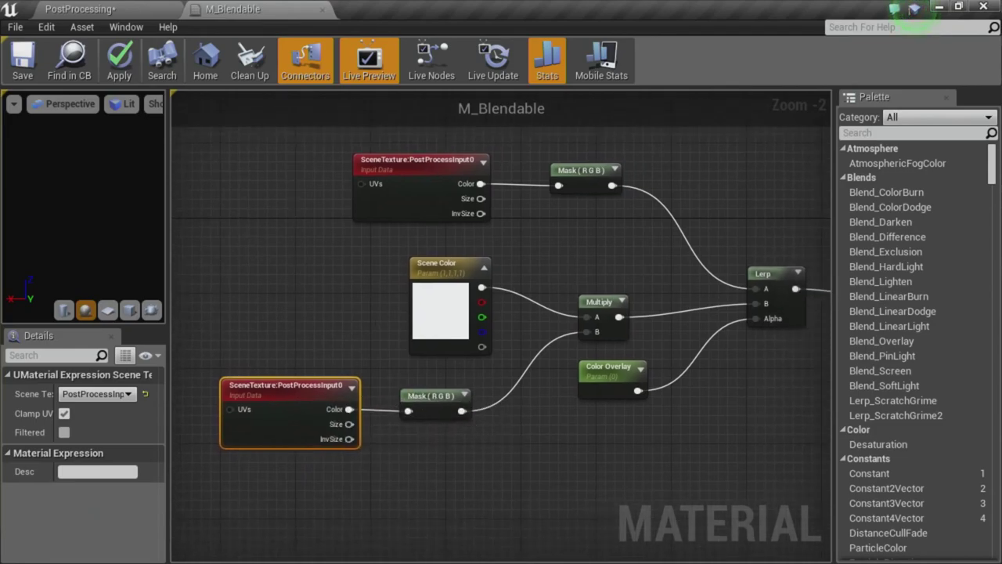
{"action": "right_click_drag", "start_coordinate": [394, 170], "coordinate": [492, 166]}
{"action": "left_click", "coordinate": [494, 166]}
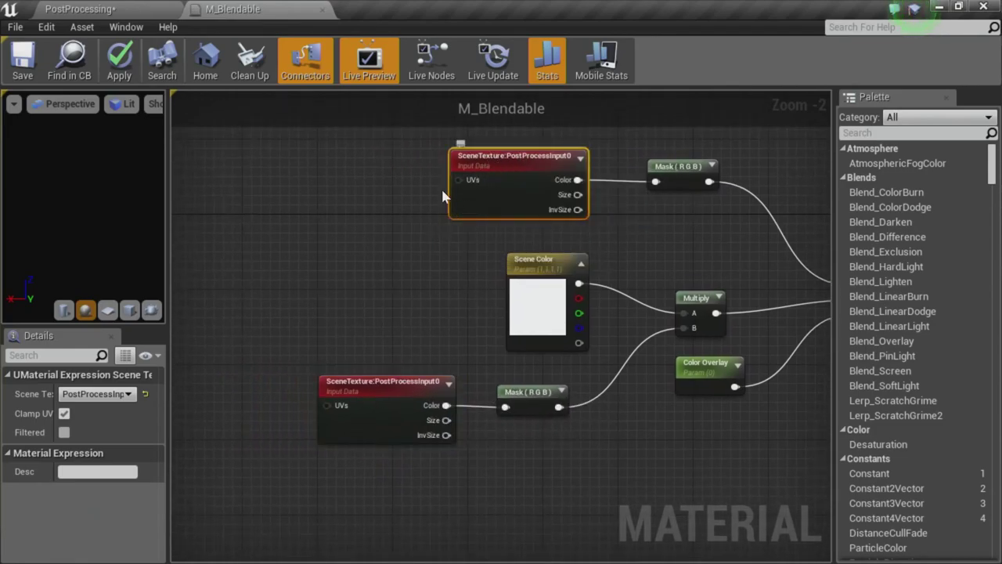
View the cube stack on the Post Process Blendable stand in the PostProcessing level and return to the M_Blendable graph
{"action": "left_click", "coordinate": [143, 8]}
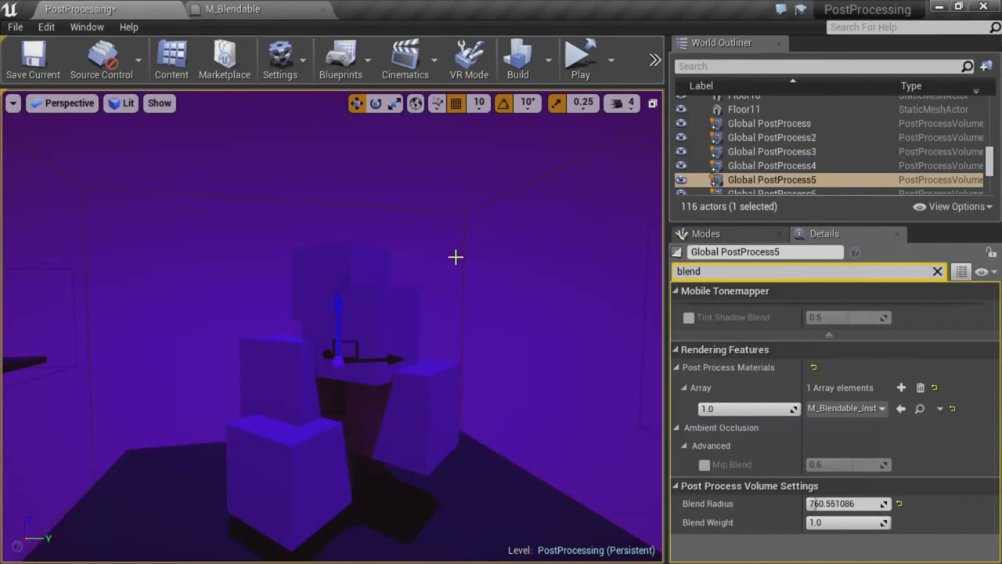
{"action": "left_click_drag", "start_coordinate": [455, 256], "coordinate": [470, 399]}
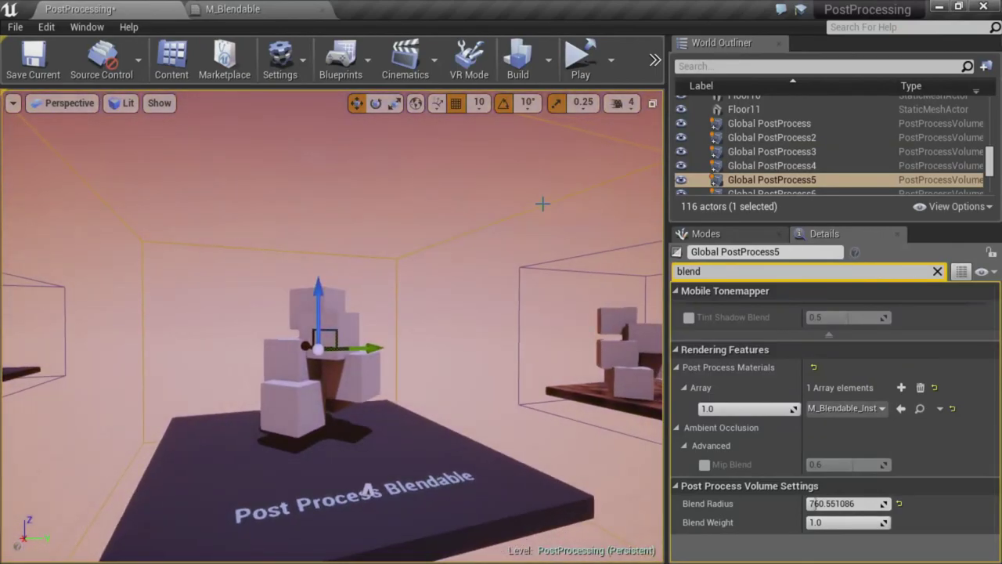
{"action": "right_click_drag", "start_coordinate": [341, 332], "coordinate": [325, 334]}
{"action": "right_click", "coordinate": [341, 333]}
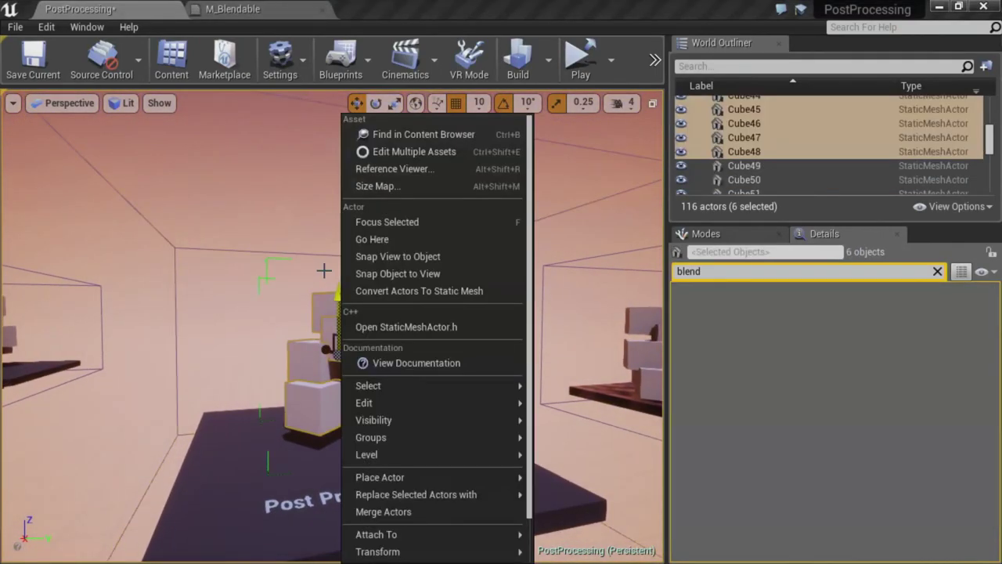
{"action": "left_click", "coordinate": [278, 10]}
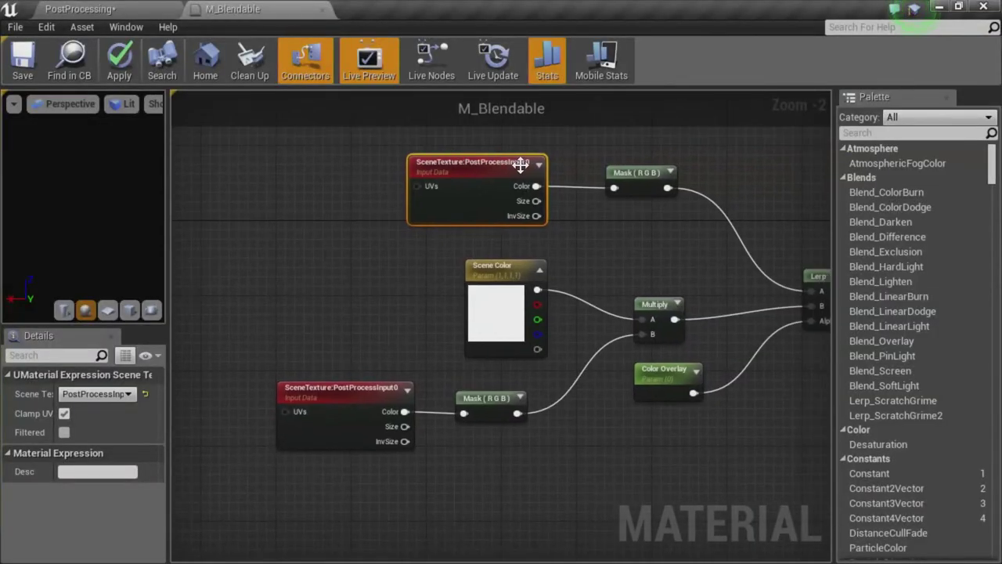
Inspect the Scene Color and Color Overlay parameter nodes feeding the Lerp in M_Blendable and apply the material's changes
{"action": "right_click_drag", "start_coordinate": [520, 165], "coordinate": [273, 156]}
{"action": "right_click_drag", "start_coordinate": [427, 204], "coordinate": [529, 198]}
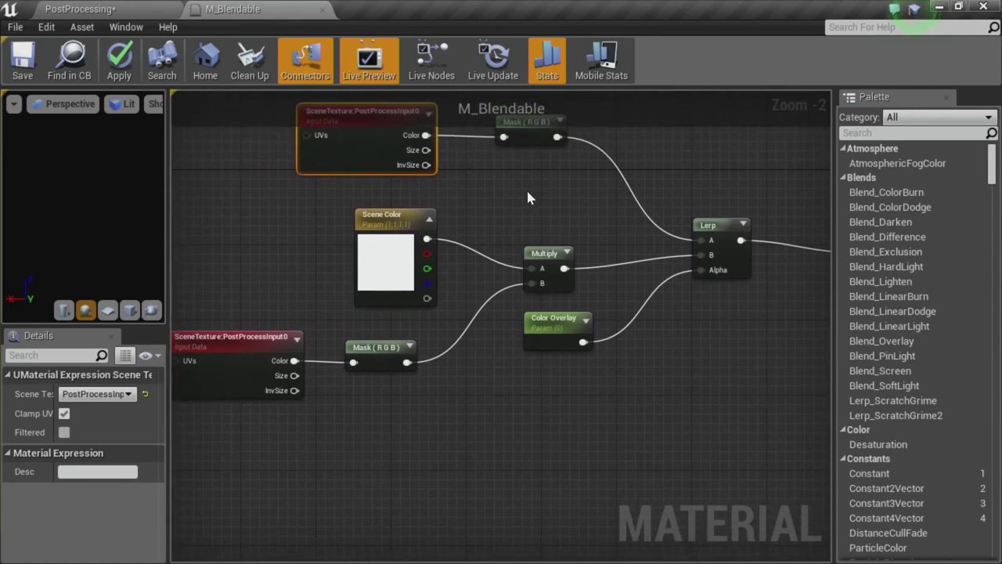
{"action": "left_click", "coordinate": [377, 265]}
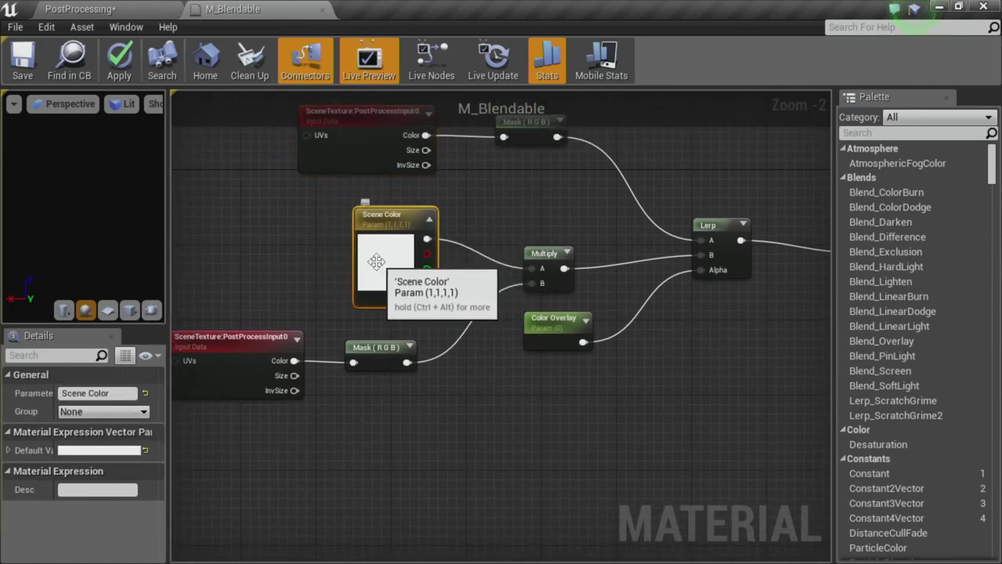
{"action": "right_click_drag", "start_coordinate": [420, 371], "coordinate": [495, 423]}
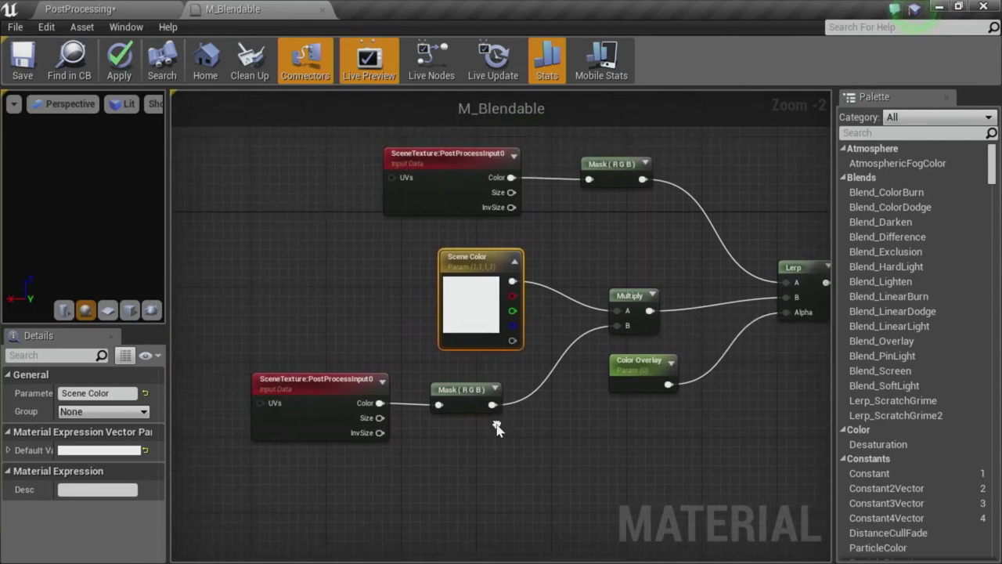
{"action": "right_click_drag", "start_coordinate": [562, 443], "coordinate": [253, 450]}
{"action": "mouse_move", "coordinate": [321, 381]}
{"action": "left_mouse_down"}
{"action": "mouse_move", "coordinate": [333, 409]}
{"action": "mouse_move", "coordinate": [324, 400]}
{"action": "left_mouse_up"}
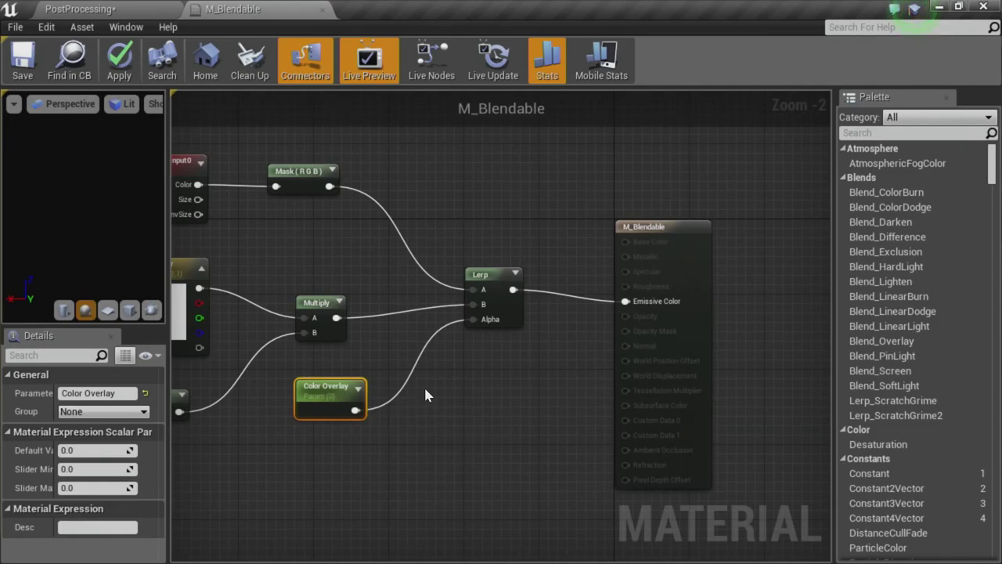
{"action": "right_click_drag", "start_coordinate": [714, 493], "coordinate": [761, 459]}
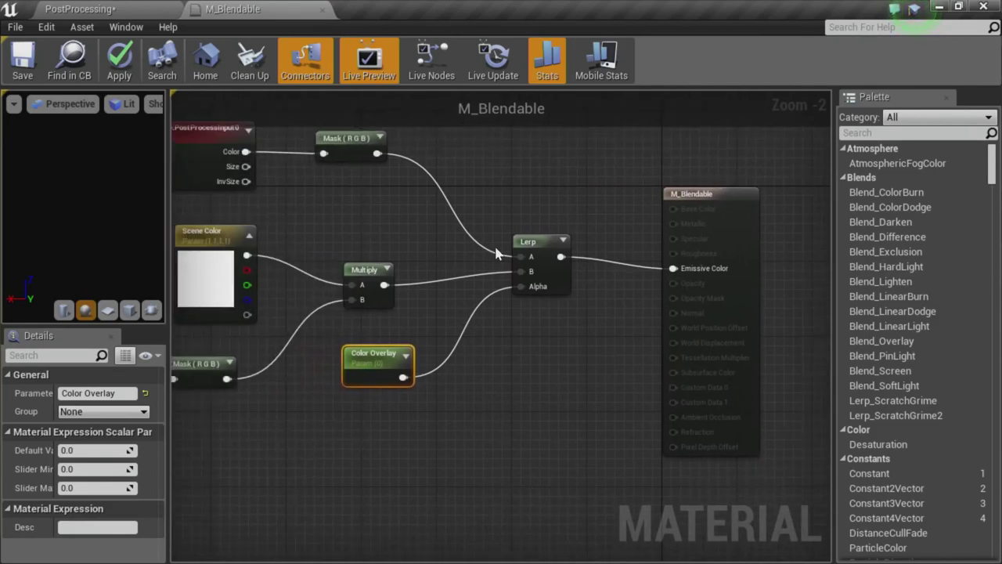
{"action": "right_click_drag", "start_coordinate": [398, 180], "coordinate": [530, 215]}
{"action": "left_click", "coordinate": [119, 61]}
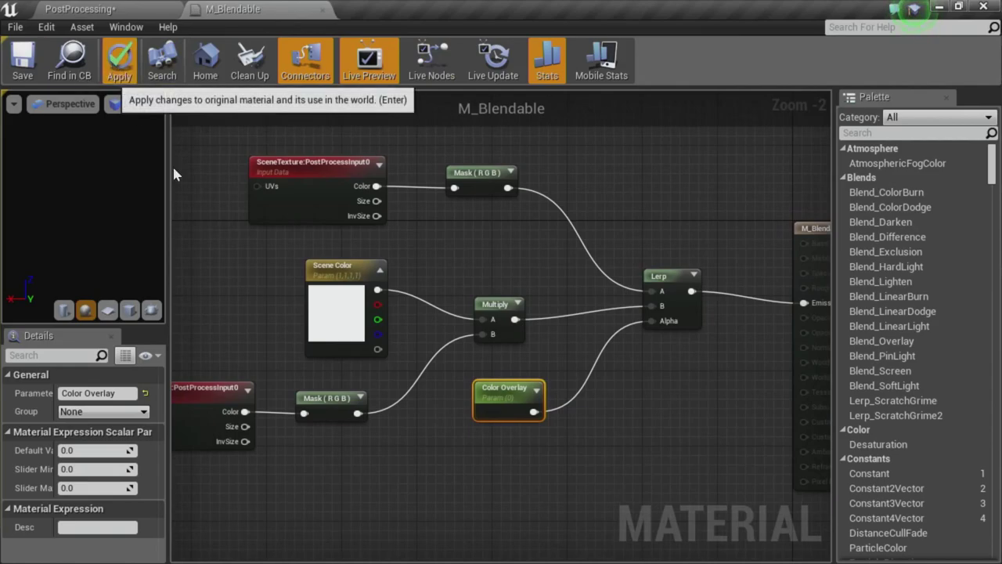
Show the available Scene Texture options of the SceneTexture node that feeds the Multiply through a Mask
{"action": "right_click_drag", "start_coordinate": [252, 242], "coordinate": [358, 236]}
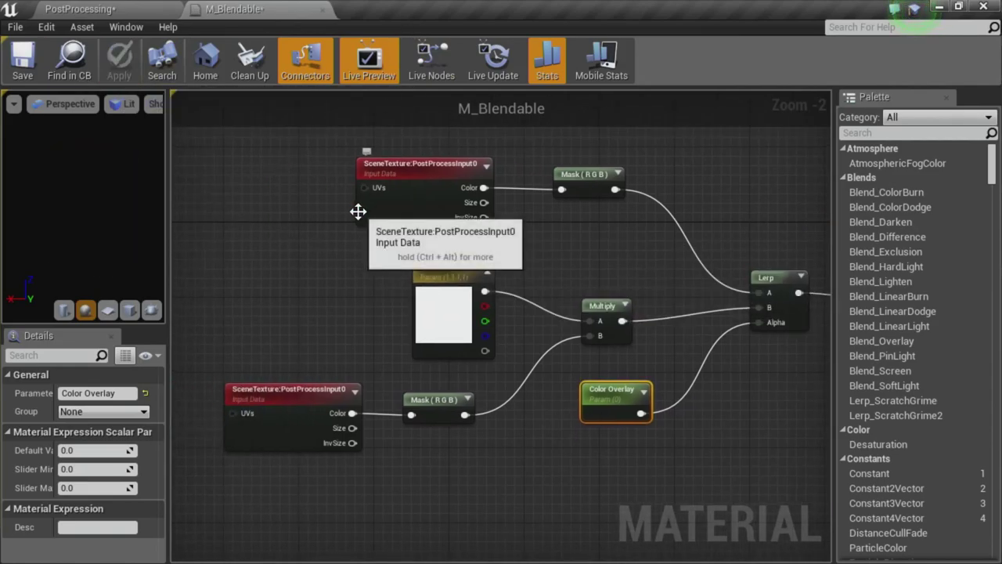
{"action": "left_click", "coordinate": [302, 409]}
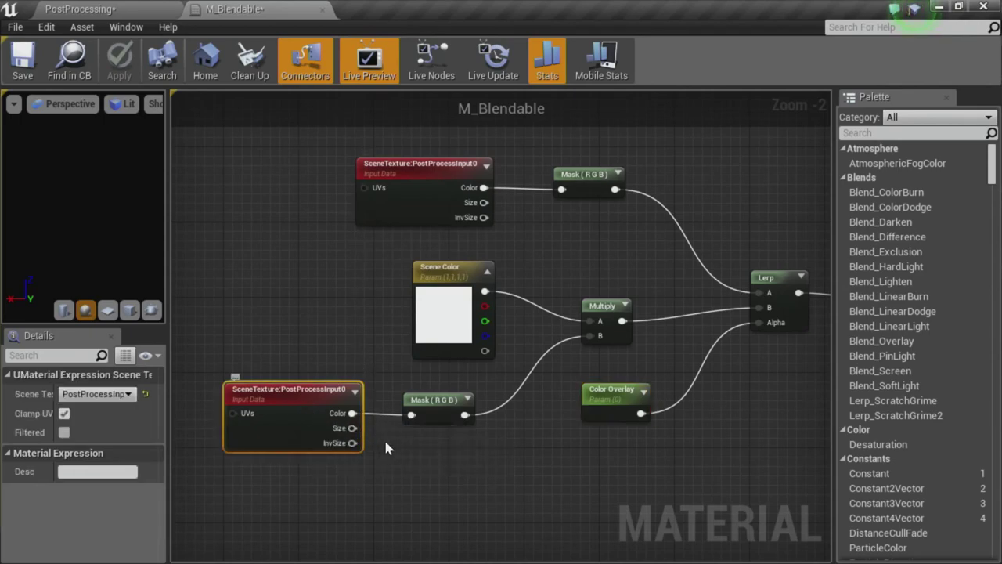
{"action": "left_click", "coordinate": [110, 393]}
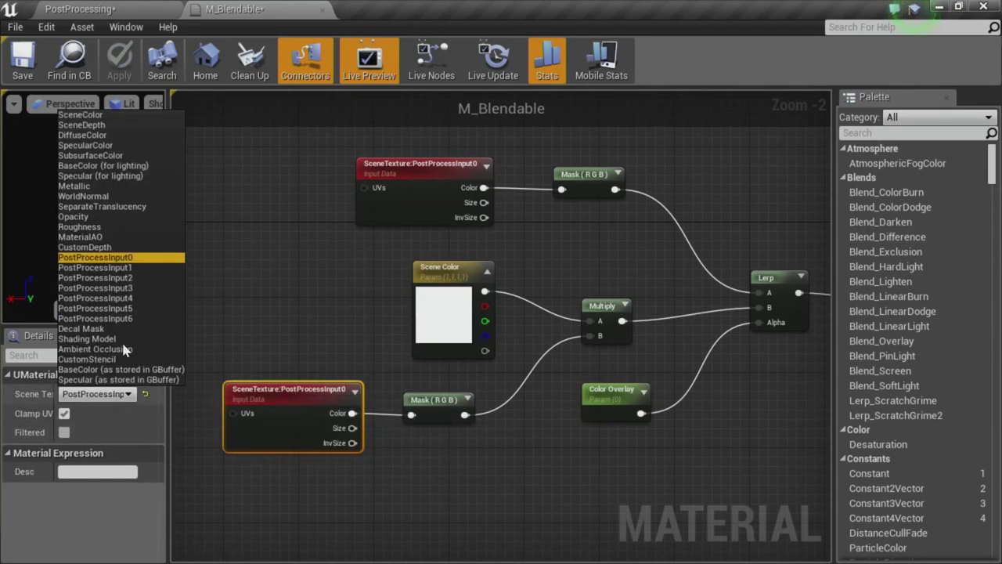
{"action": "left_click", "coordinate": [278, 289]}
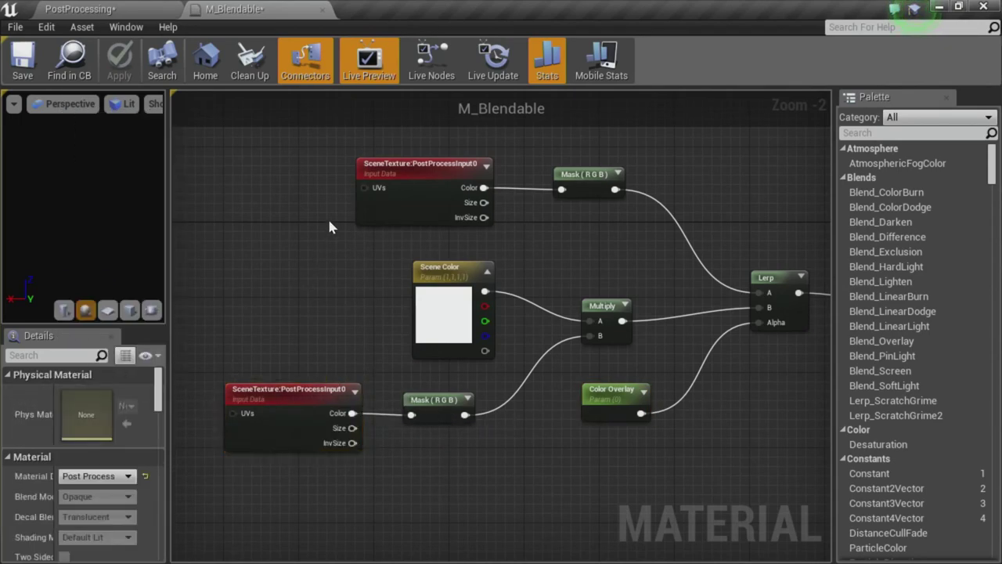
Close the M_Blendable material editor and deselect the cubes in the PostProcessing level
{"action": "left_click", "coordinate": [322, 11]}
{"action": "right_click_drag", "start_coordinate": [418, 215], "coordinate": [418, 249]}
{"action": "left_click", "coordinate": [410, 284]}
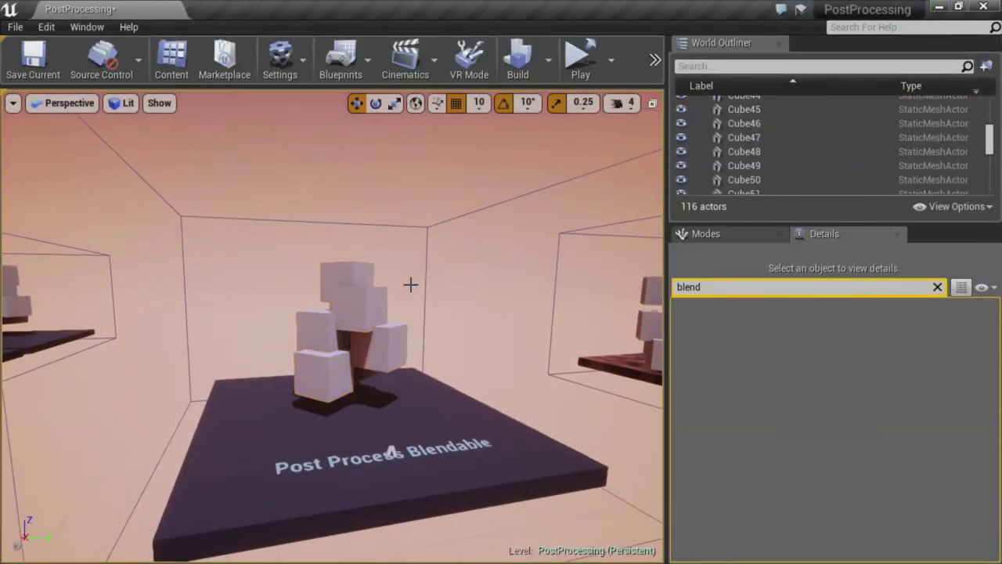
Frame the Post Process Blendable display and its volume from outside and clear the "blend" filter from the actor details
{"action": "right_click_drag", "start_coordinate": [409, 285], "coordinate": [375, 278]}
{"action": "key", "text": "s"}
{"action": "key", "text": "w"}
{"action": "left_click_drag", "start_coordinate": [374, 277], "coordinate": [371, 255]}
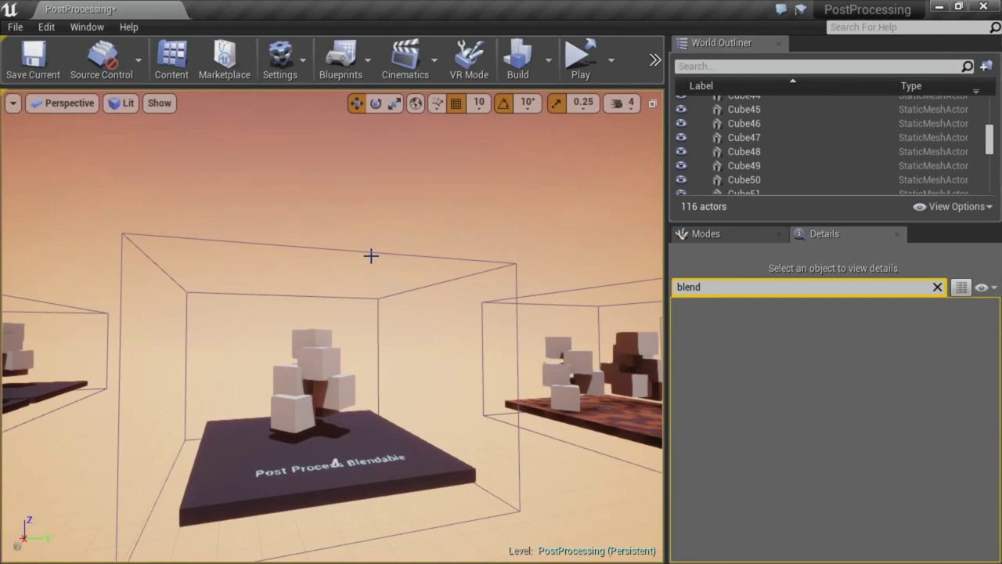
{"action": "key", "text": "s"}
{"action": "right_click_drag", "start_coordinate": [330, 266], "coordinate": [289, 307]}
{"action": "key", "text": "w"}
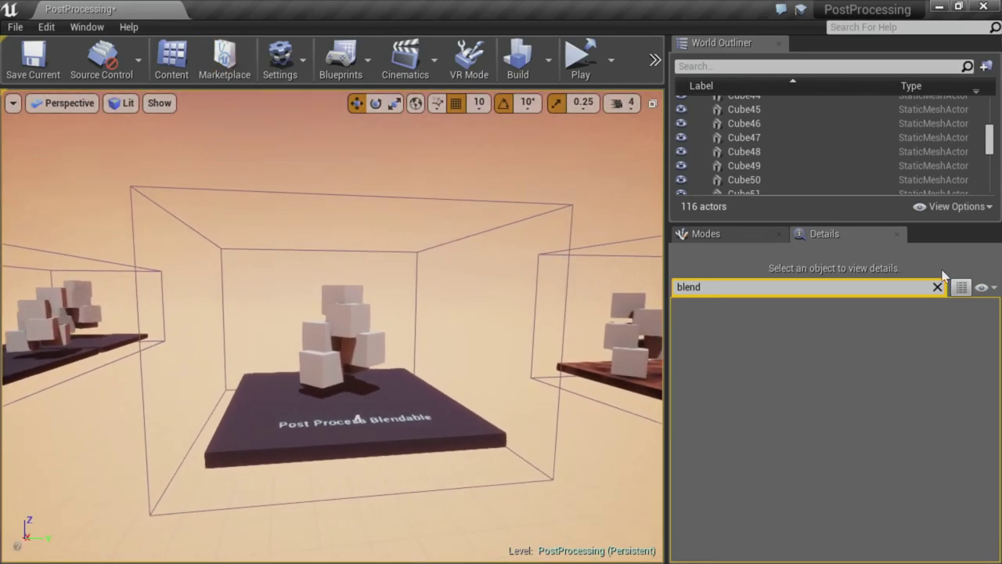
{"action": "left_click", "coordinate": [938, 287]}
{"action": "scroll", "coordinate": [412, 311], "scroll_direction": "up", "scroll_amount": 5}
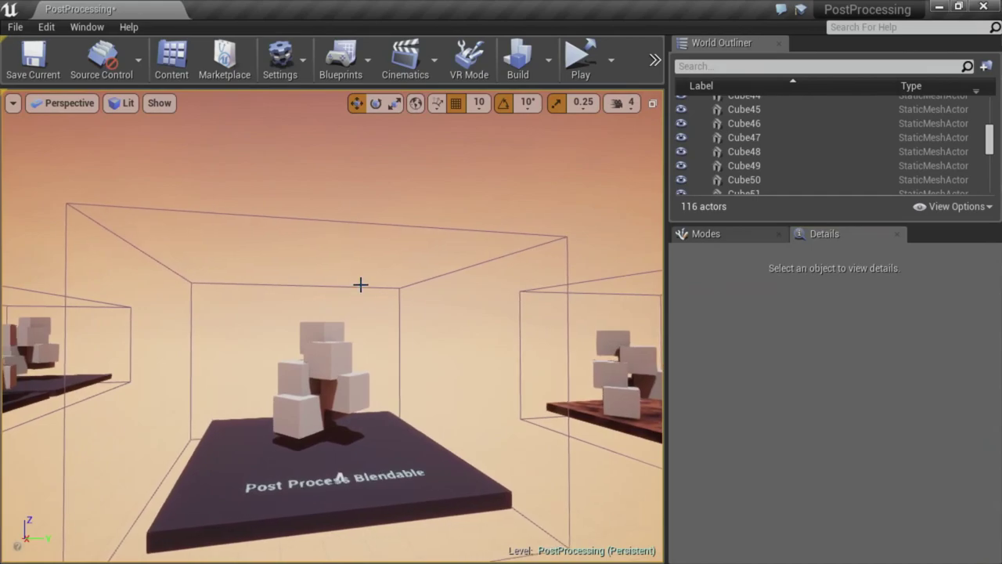
Save the modified M_Blendable, M_Blendable_Inst and PostProcessing assets from the Content Browser and minimize its window
{"action": "left_click", "coordinate": [172, 61]}
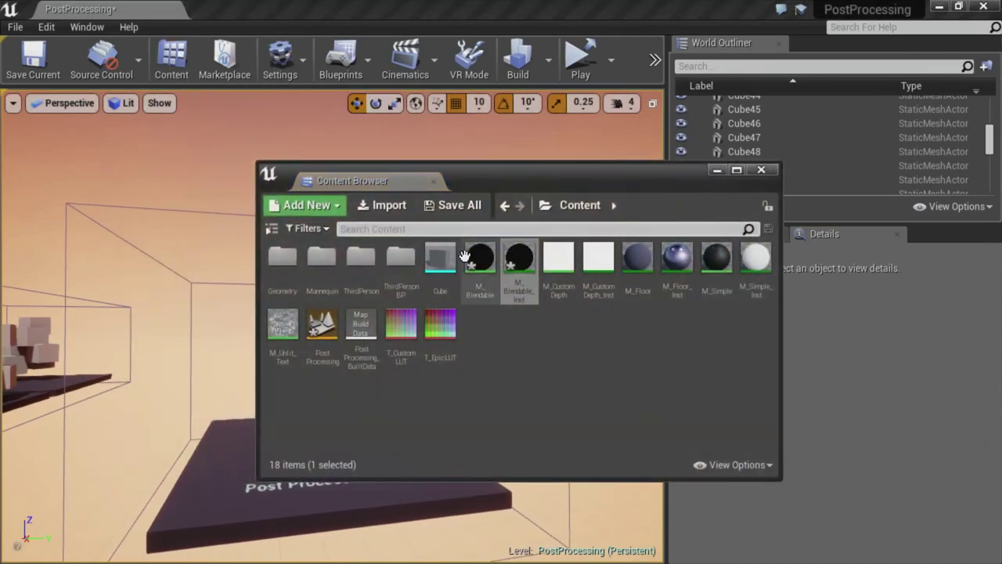
{"action": "left_click", "coordinate": [468, 207]}
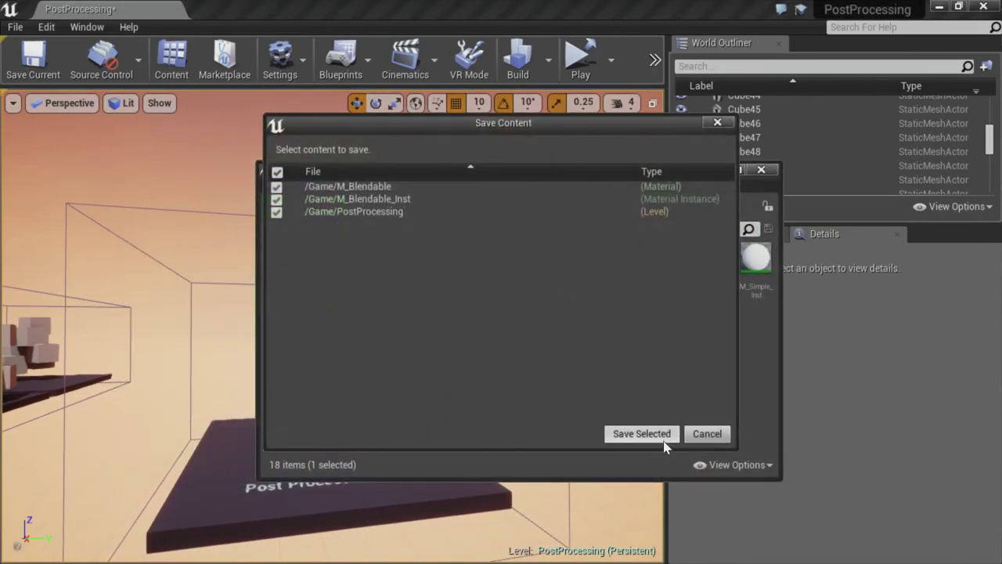
{"action": "left_click", "coordinate": [639, 432]}
{"action": "left_click", "coordinate": [716, 170]}
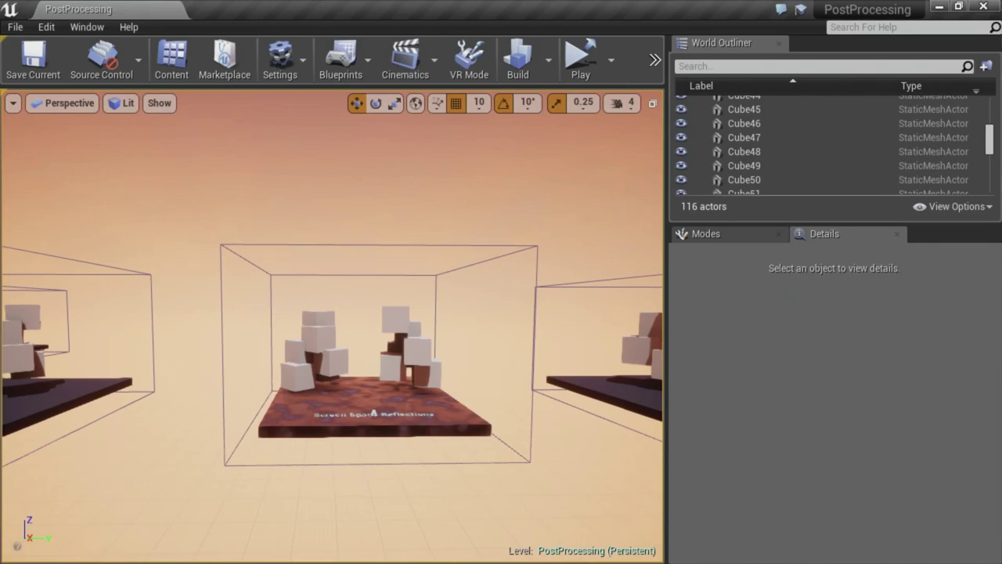
Switch to the Post Processing Livestream Outline in Chrome and find its Screen Space Reflections section
{"action": "left_click", "coordinate": [977, 10]}
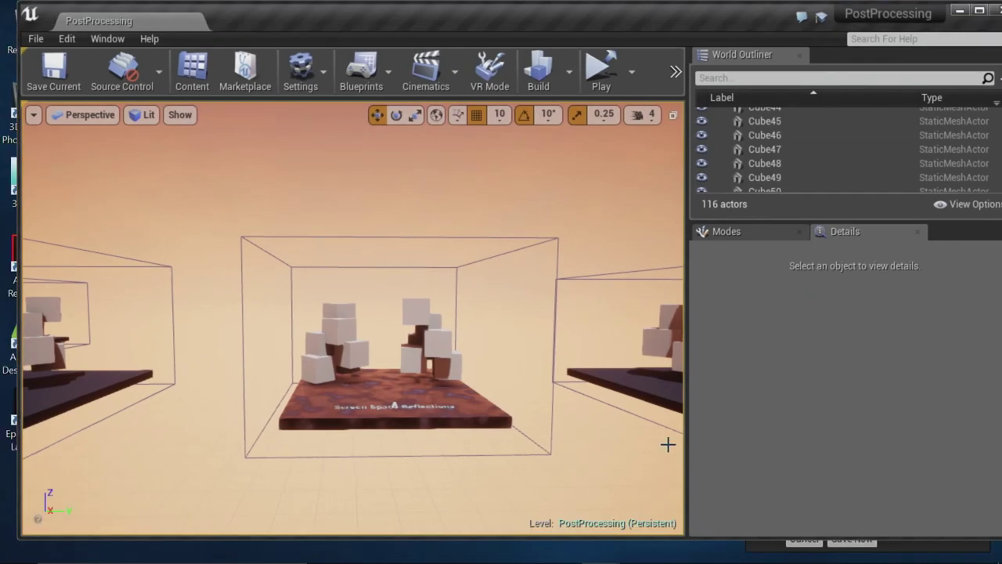
{"action": "mouse_move", "coordinate": [562, 548]}
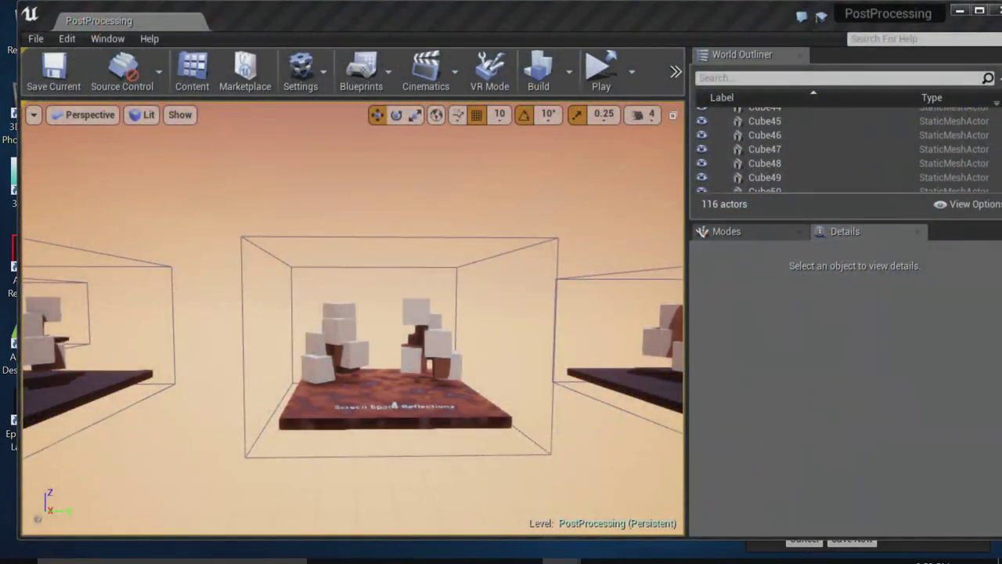
{"action": "left_click", "coordinate": [609, 501]}
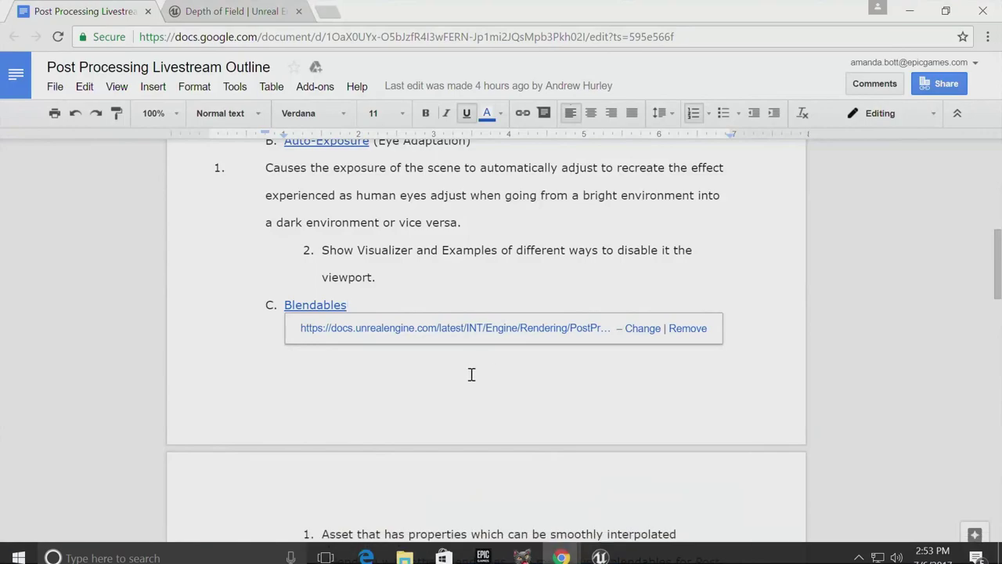
{"action": "scroll", "coordinate": [472, 374], "scroll_direction": "down", "scroll_amount": 3}
{"action": "scroll", "coordinate": [471, 374], "scroll_direction": "down", "scroll_amount": 3}
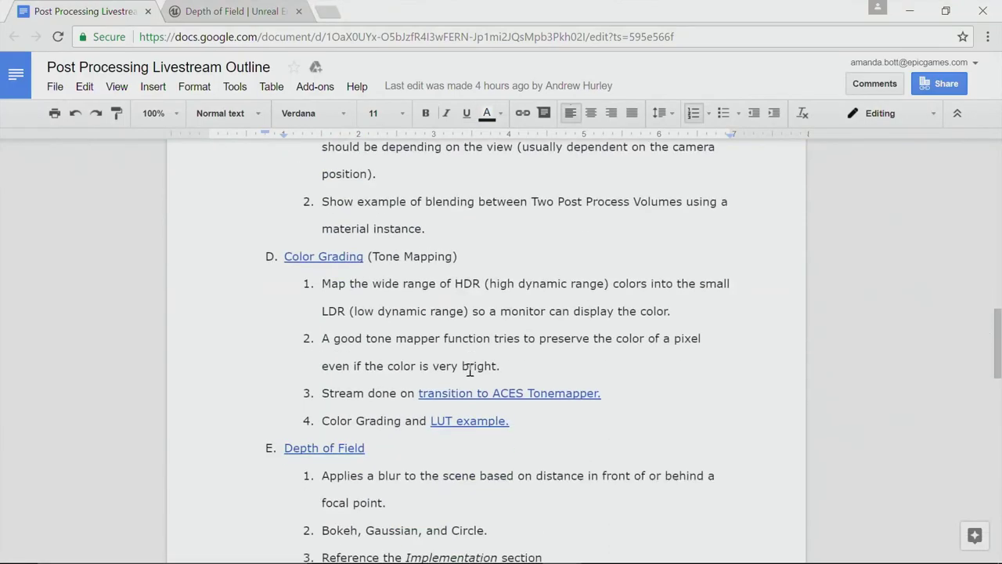
{"action": "scroll", "coordinate": [467, 369], "scroll_direction": "down", "scroll_amount": 3}
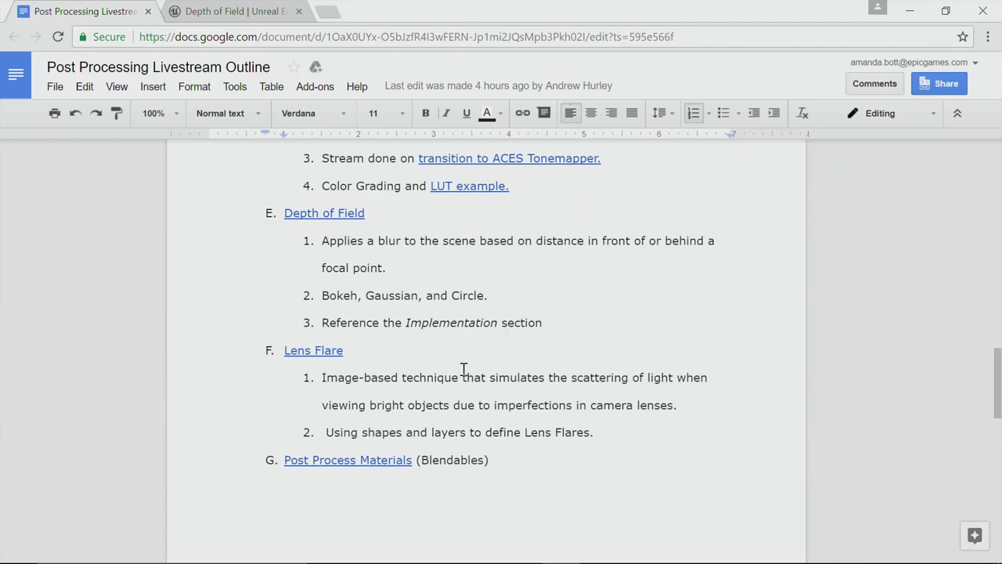
{"action": "scroll", "coordinate": [479, 295], "scroll_direction": "down", "scroll_amount": 3}
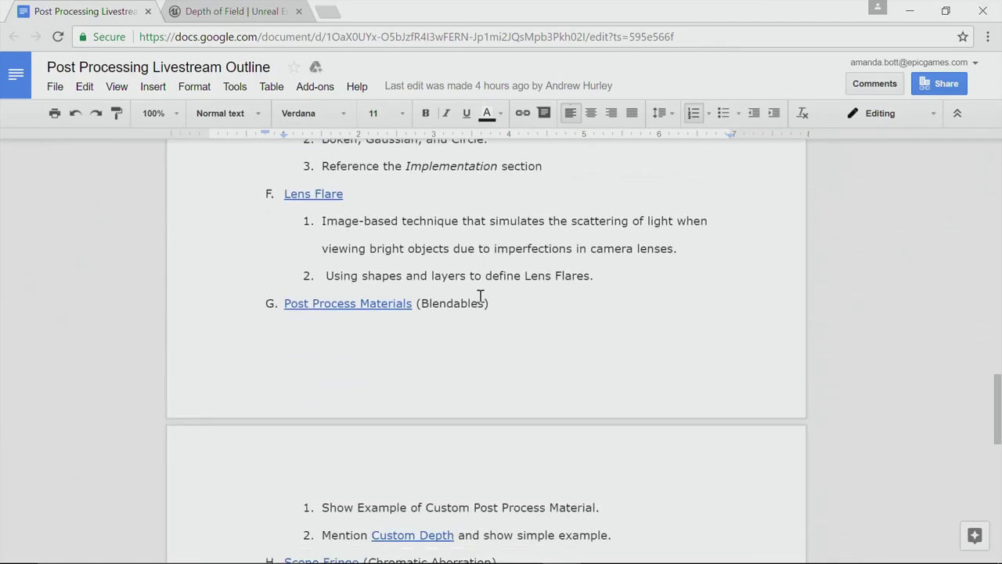
{"action": "scroll", "coordinate": [470, 313], "scroll_direction": "up", "scroll_amount": 5}
{"action": "scroll", "coordinate": [467, 315], "scroll_direction": "down", "scroll_amount": 5}
{"action": "scroll", "coordinate": [466, 315], "scroll_direction": "down", "scroll_amount": 6}
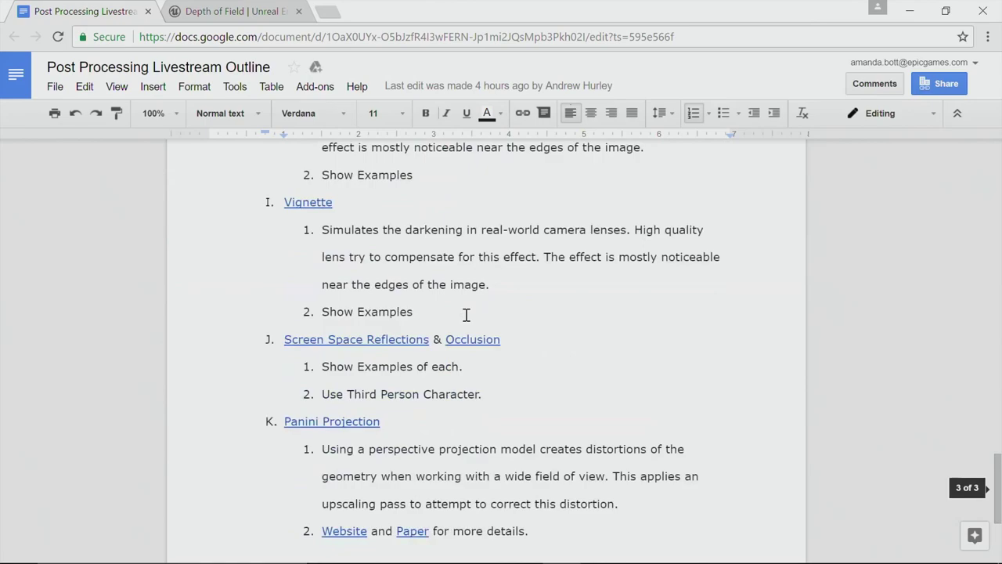
Open the linked Screen Space Reflections documentation page and view its property table
{"action": "left_click", "coordinate": [379, 261]}
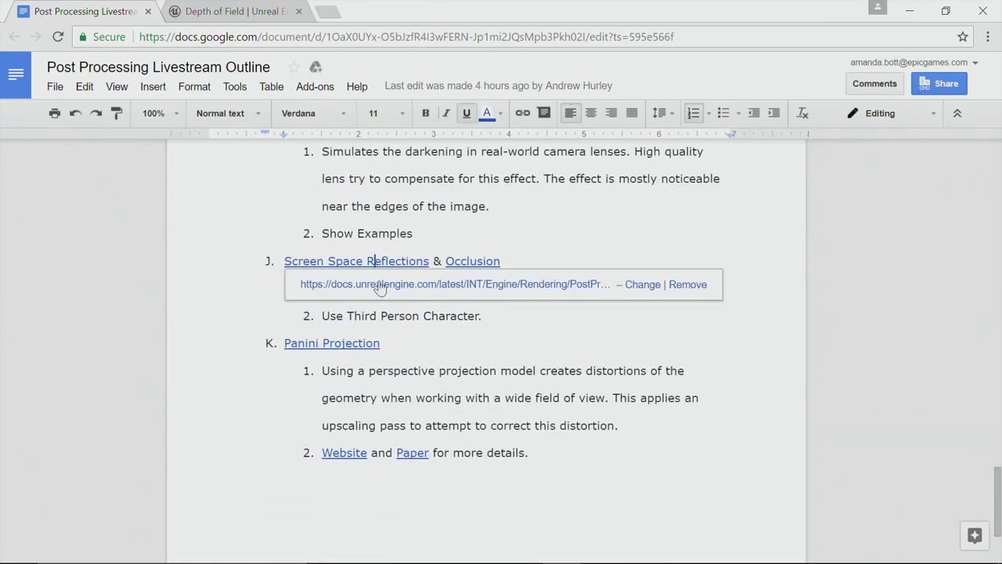
{"action": "left_click", "coordinate": [384, 288]}
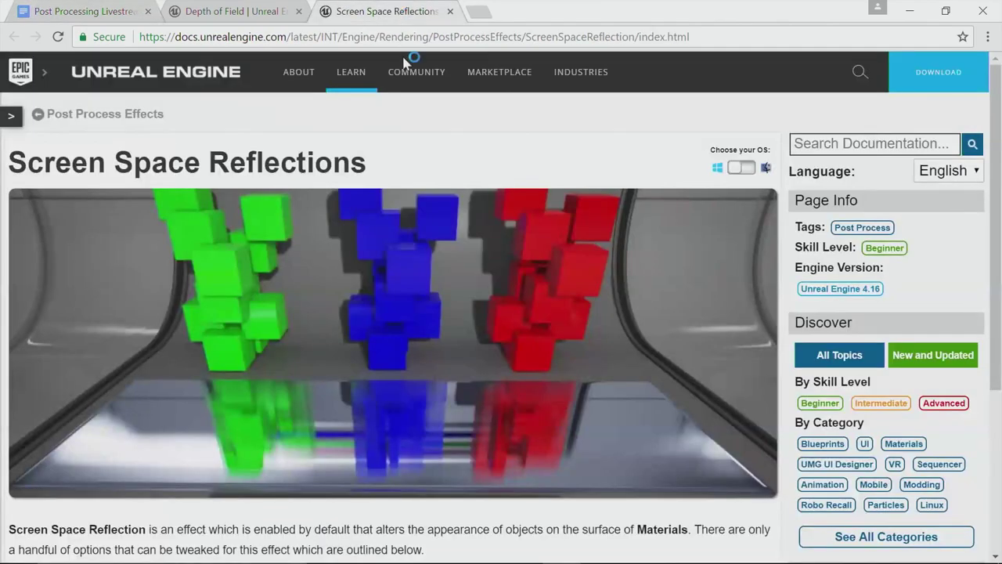
{"action": "scroll", "coordinate": [477, 243], "scroll_direction": "down", "scroll_amount": 3}
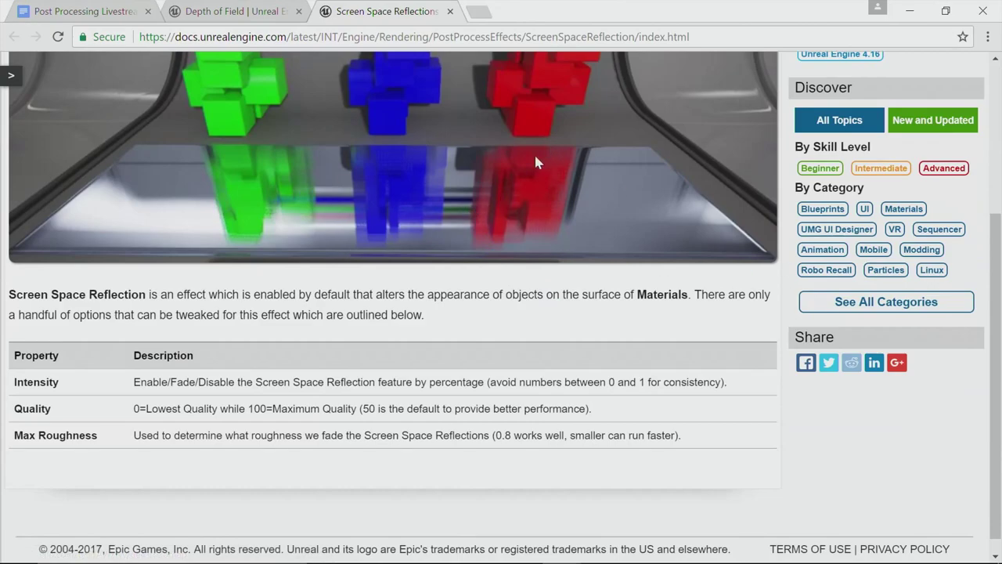
Review the example image and the property table on the Screen Space Reflections documentation page
{"action": "scroll", "coordinate": [563, 208], "scroll_direction": "up", "scroll_amount": 1}
{"action": "scroll", "coordinate": [561, 216], "scroll_direction": "down", "scroll_amount": 1}
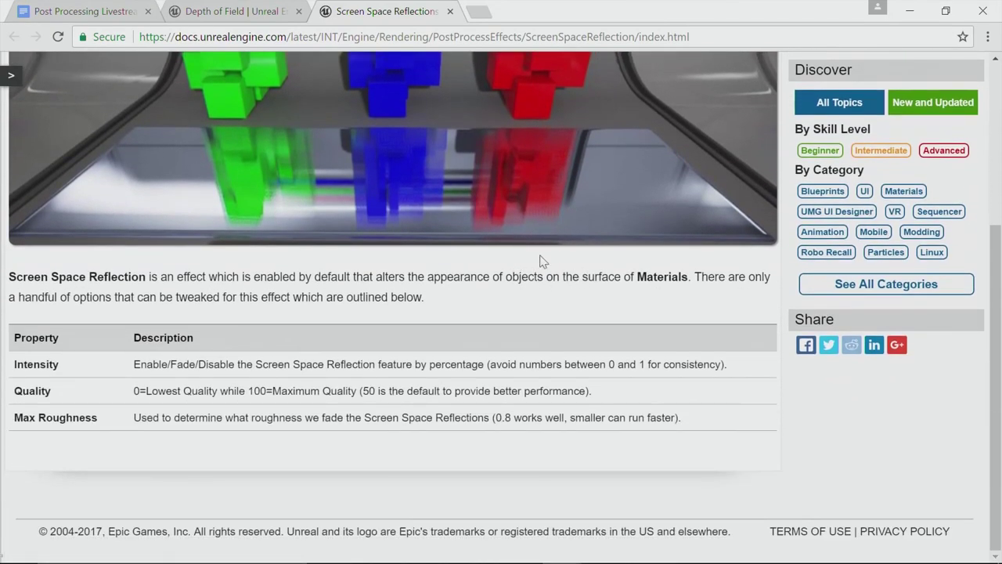
{"action": "scroll", "coordinate": [542, 261], "scroll_direction": "up", "scroll_amount": 2}
{"action": "scroll", "coordinate": [459, 326], "scroll_direction": "down", "scroll_amount": 2}
{"action": "scroll", "coordinate": [390, 251], "scroll_direction": "up", "scroll_amount": 2}
{"action": "scroll", "coordinate": [502, 243], "scroll_direction": "down", "scroll_amount": 2}
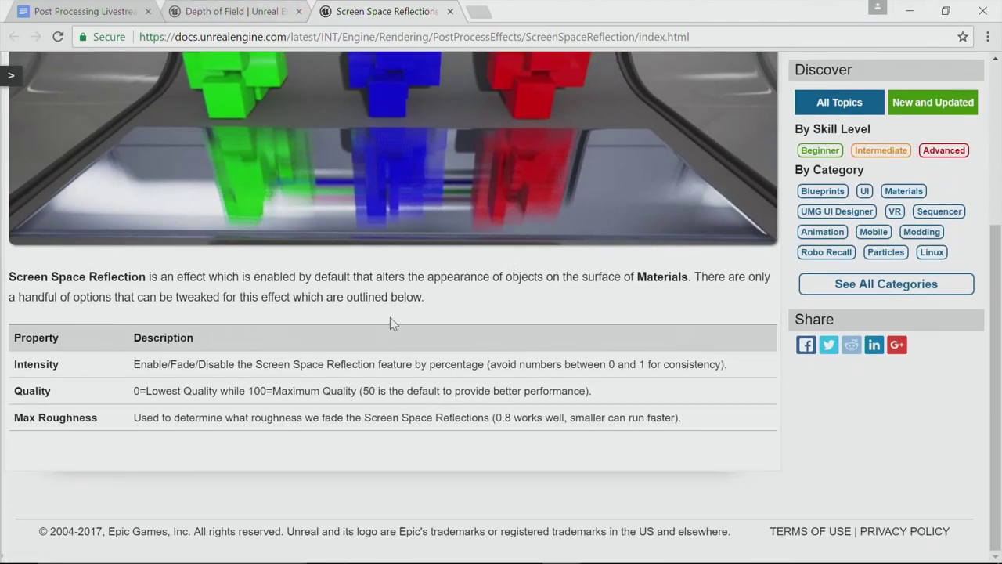
Return from the Chrome documentation to the Unreal Editor and maximize the editor window
{"action": "left_click", "coordinate": [245, 6]}
{"action": "left_click", "coordinate": [89, 10]}
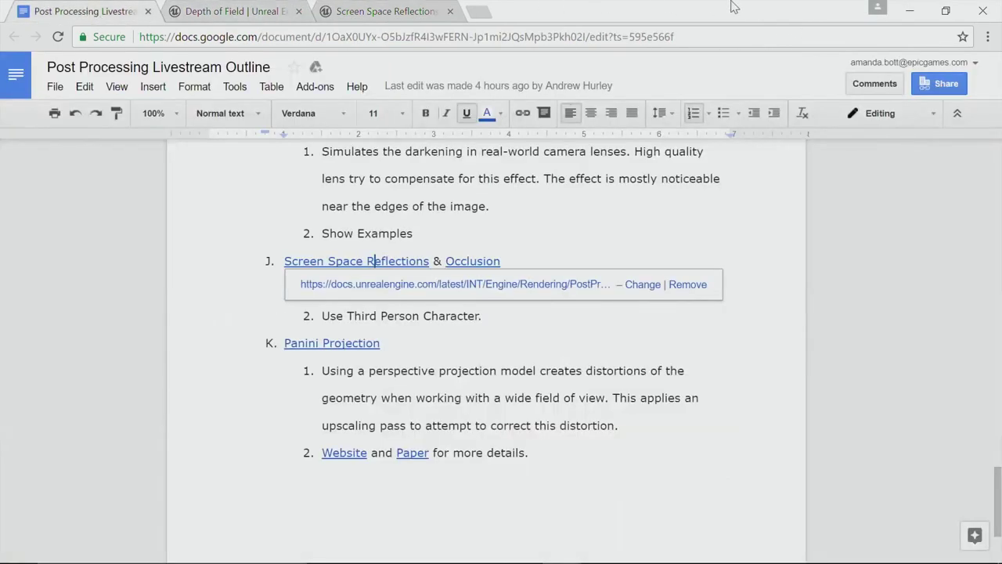
{"action": "left_click", "coordinate": [910, 11]}
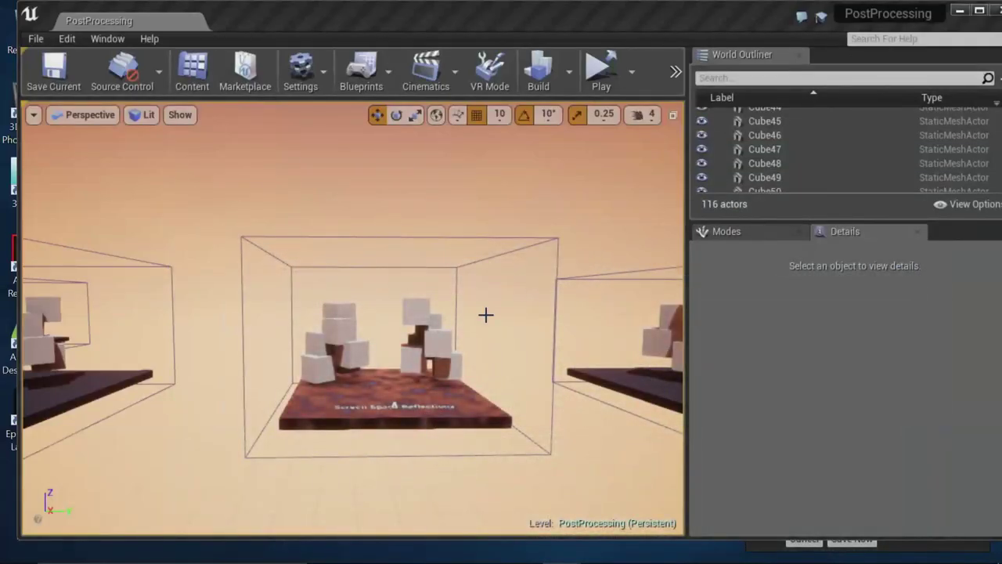
{"action": "right_click_drag", "start_coordinate": [485, 315], "coordinate": [595, 291]}
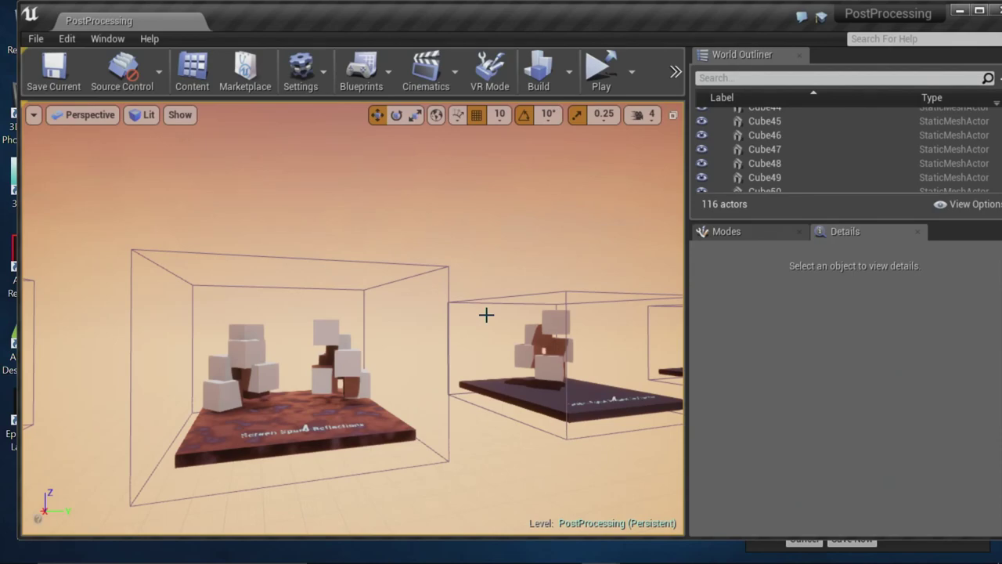
{"action": "left_click", "coordinate": [978, 10]}
Examine the block reflections on the floor of the Screen Space Reflections display up close from a low angle
{"action": "key", "text": "w"}
{"action": "right_click_drag", "start_coordinate": [610, 282], "coordinate": [587, 271]}
{"action": "key", "text": "s"}
{"action": "key", "text": "w"}
{"action": "right_click_drag", "start_coordinate": [423, 337], "coordinate": [364, 393]}
{"action": "scroll", "coordinate": [414, 419], "scroll_direction": "down", "scroll_amount": 2}
{"action": "key", "text": "q"}
{"action": "key", "text": "d"}
{"action": "key", "text": "a"}
{"action": "right_click_drag", "start_coordinate": [399, 355], "coordinate": [425, 358]}
{"action": "key", "text": "s"}
{"action": "key", "text": "w"}
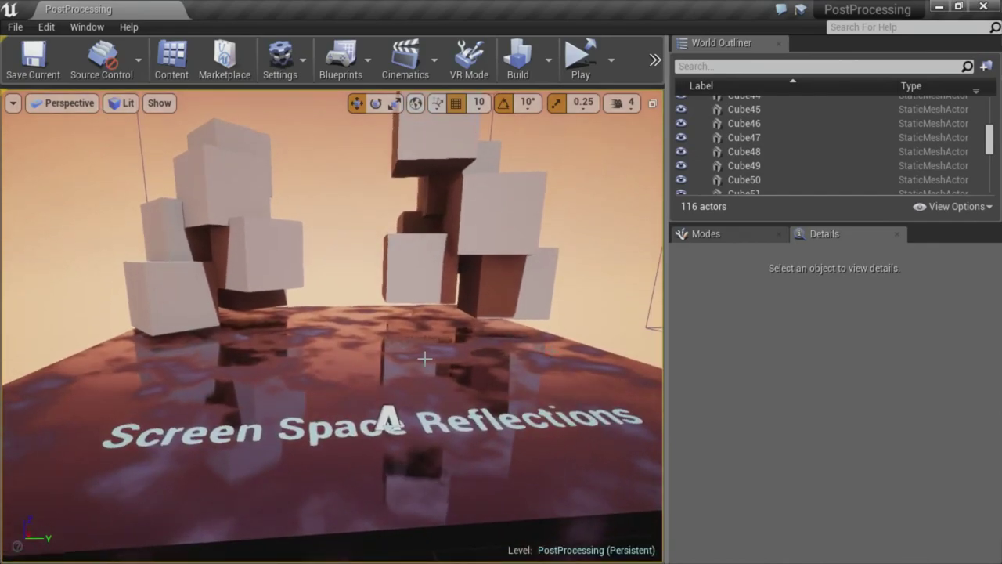
{"action": "key", "text": "e"}
{"action": "key", "text": "q"}
{"action": "mouse_move", "coordinate": [392, 387]}
{"action": "right_mouse_down"}
{"action": "mouse_move", "coordinate": [353, 363]}
{"action": "mouse_move", "coordinate": [343, 343]}
{"action": "mouse_move", "coordinate": [328, 355]}
{"action": "mouse_move", "coordinate": [392, 402]}
{"action": "mouse_move", "coordinate": [333, 376]}
{"action": "mouse_move", "coordinate": [380, 389]}
{"action": "right_mouse_up"}
{"action": "key", "text": "s"}
{"action": "key", "text": "w"}
{"action": "key", "text": "w"}
{"action": "key", "text": "s"}
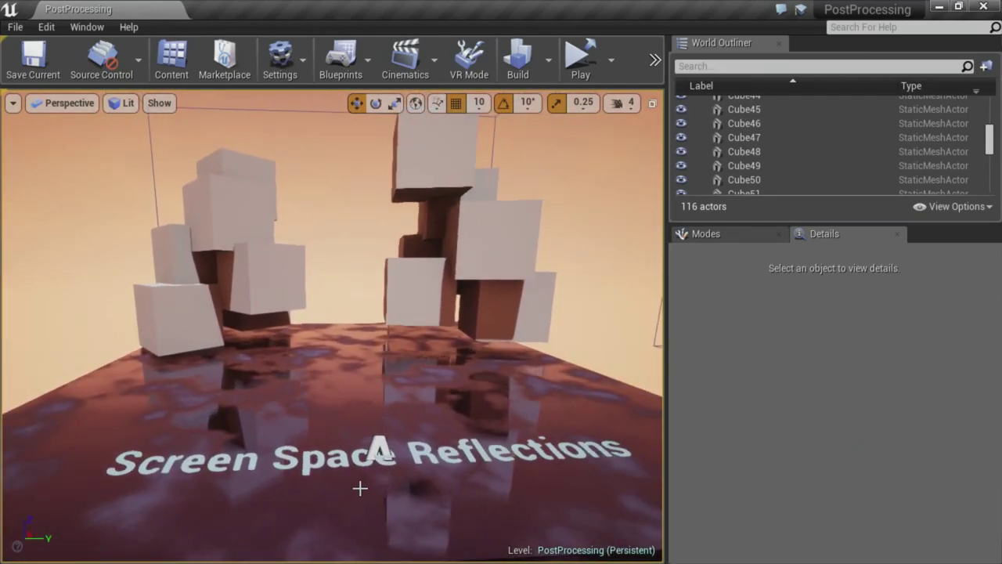
Select the Screen Space Reflections display's floor, then deselect it and back away until the whole volume is in view
{"action": "key", "text": "s"}
{"action": "right_click_drag", "start_coordinate": [360, 488], "coordinate": [404, 487]}
{"action": "key", "text": "w"}
{"action": "left_click", "coordinate": [449, 431]}
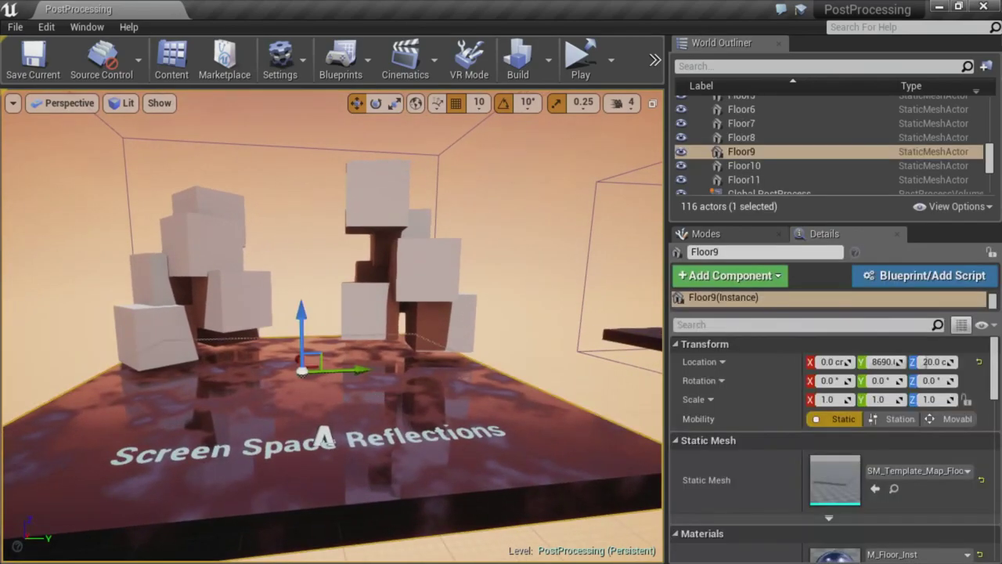
{"action": "key", "text": "s"}
{"action": "right_click_drag", "start_coordinate": [450, 432], "coordinate": [384, 404]}
{"action": "left_click", "coordinate": [397, 403]}
{"action": "key", "text": "s"}
{"action": "key", "text": "w"}
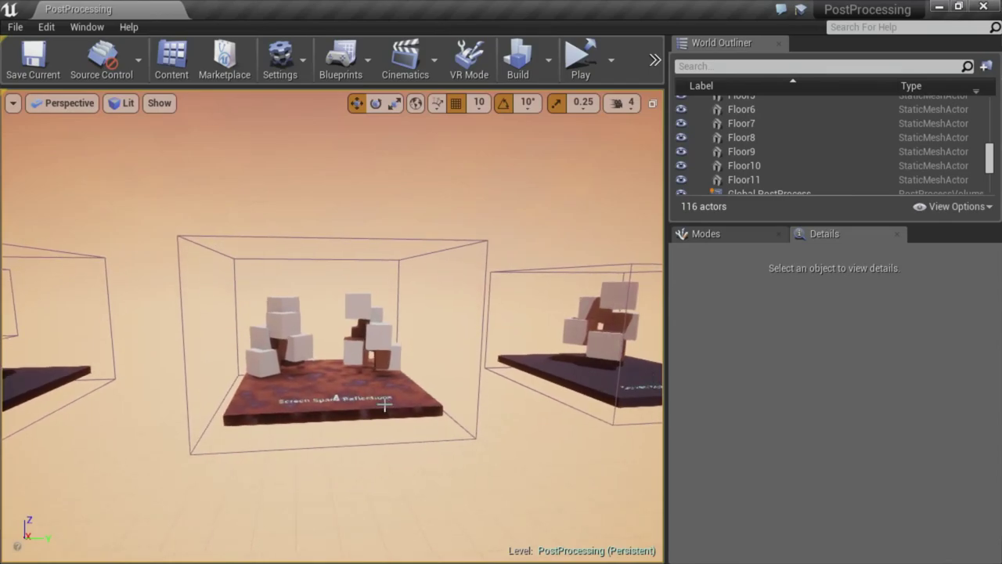
Show the viewport full screen, then select and frame the Screen Space Reflections display's post process volume
{"action": "key", "text": "F11"}
{"action": "right_click_drag", "start_coordinate": [385, 404], "coordinate": [595, 309]}
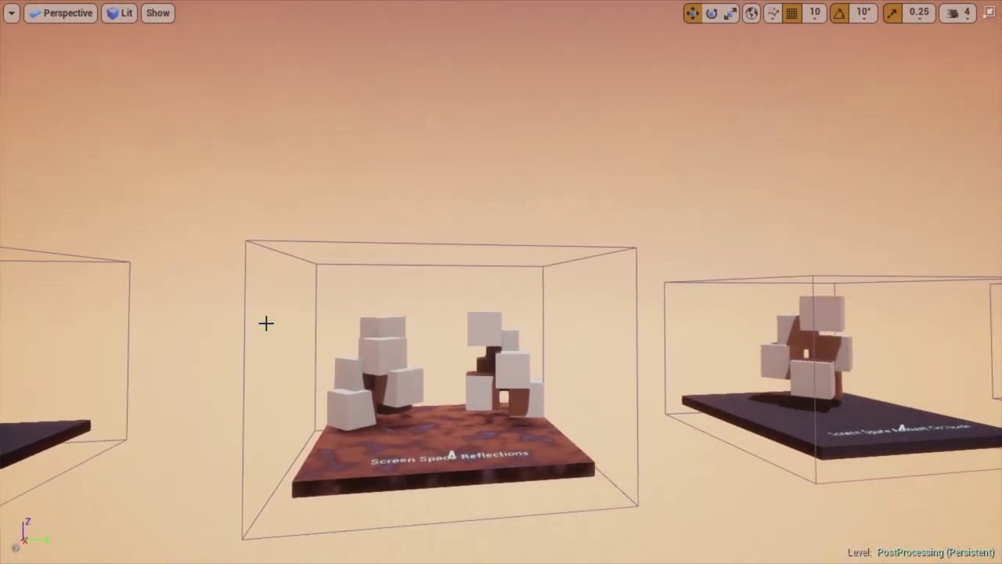
{"action": "right_click_drag", "start_coordinate": [346, 336], "coordinate": [364, 354]}
{"action": "key", "text": "w"}
{"action": "left_click_drag", "start_coordinate": [375, 299], "coordinate": [427, 263]}
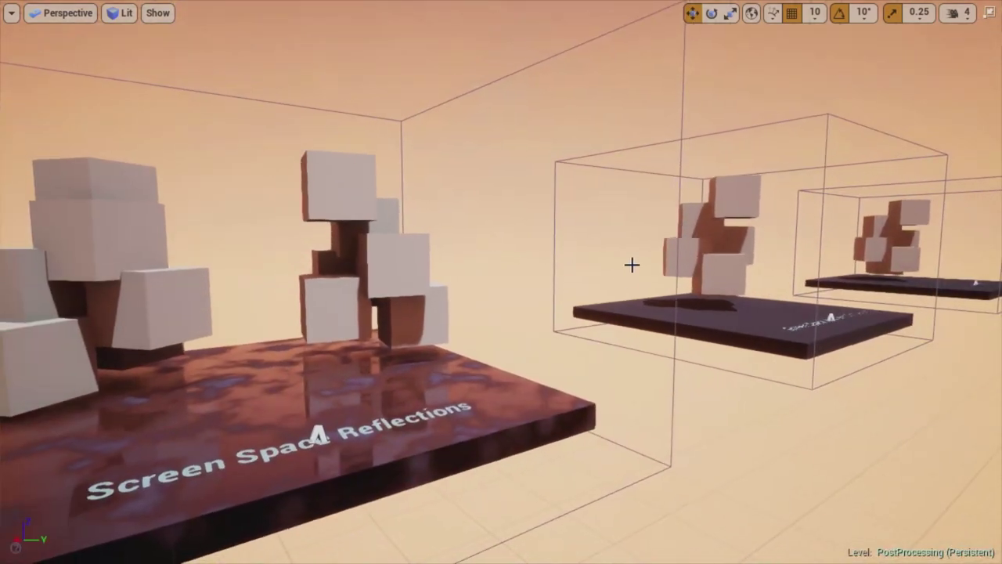
{"action": "key", "text": "f"}
{"action": "scroll", "coordinate": [624, 349], "scroll_direction": "down", "scroll_amount": 4}
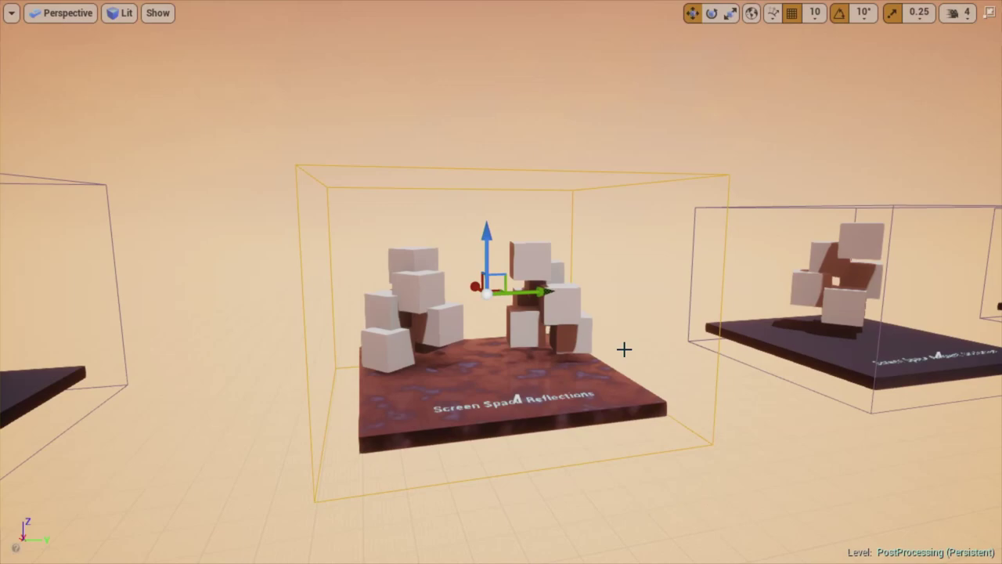
Examine the Screen Space Reflections display from several angles and compare it with the neighbouring Ambient Occlusion display
{"action": "mouse_move", "coordinate": [540, 331]}
{"action": "right_mouse_down"}
{"action": "mouse_move", "coordinate": [595, 289]}
{"action": "mouse_move", "coordinate": [541, 334]}
{"action": "right_mouse_up"}
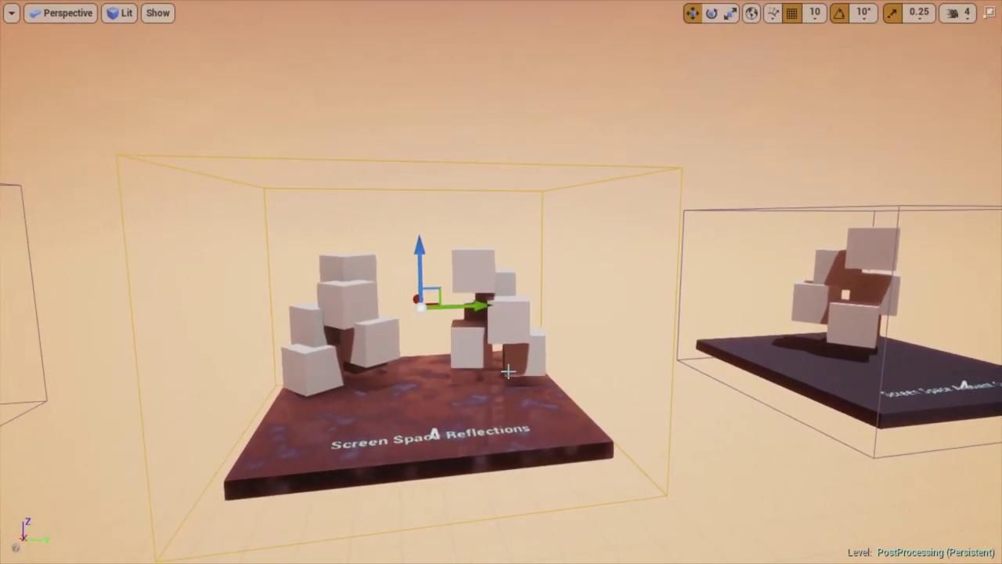
{"action": "right_click_drag", "start_coordinate": [508, 372], "coordinate": [508, 344]}
{"action": "right_click_drag", "start_coordinate": [501, 281], "coordinate": [484, 344]}
{"action": "key", "text": "w"}
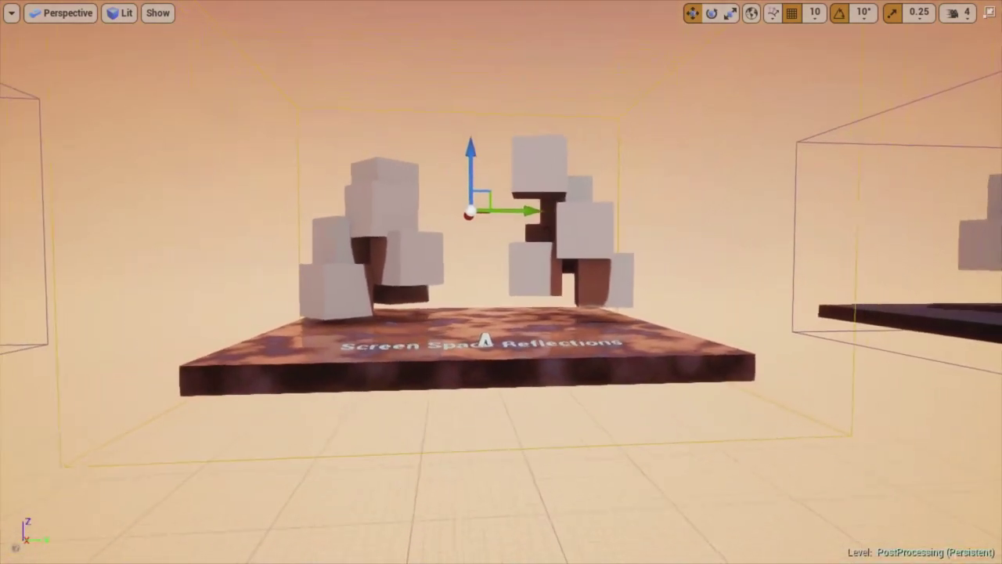
{"action": "scroll", "coordinate": [502, 282], "scroll_direction": "up", "scroll_amount": 8}
{"action": "key", "text": "s"}
{"action": "right_click_drag", "start_coordinate": [501, 281], "coordinate": [705, 266]}
{"action": "key", "text": "w"}
{"action": "right_click_drag", "start_coordinate": [415, 367], "coordinate": [498, 343]}
{"action": "key", "text": "a"}
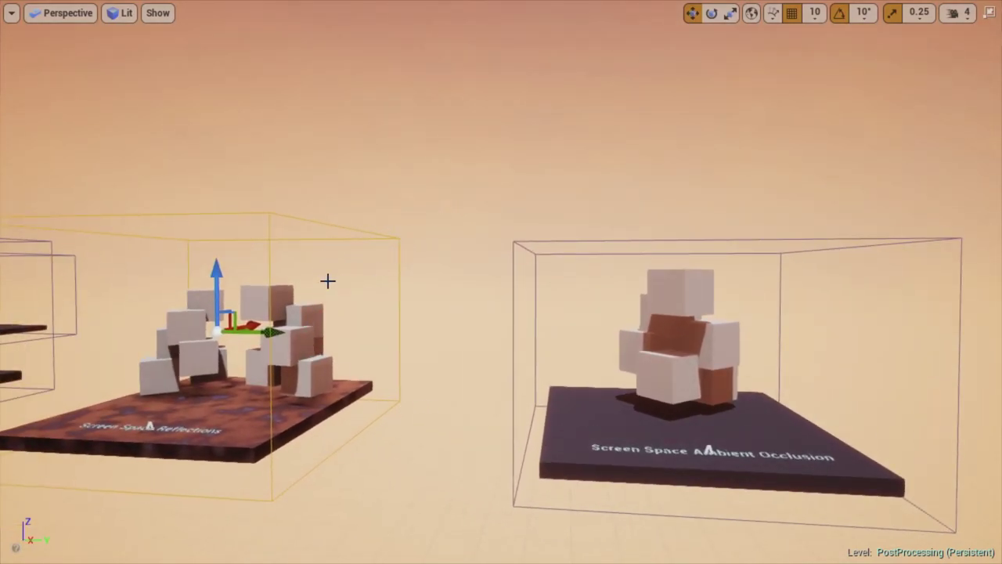
{"action": "mouse_move", "coordinate": [327, 281]}
{"action": "right_mouse_down"}
{"action": "mouse_move", "coordinate": [343, 281]}
{"action": "mouse_move", "coordinate": [309, 282]}
{"action": "right_mouse_up"}
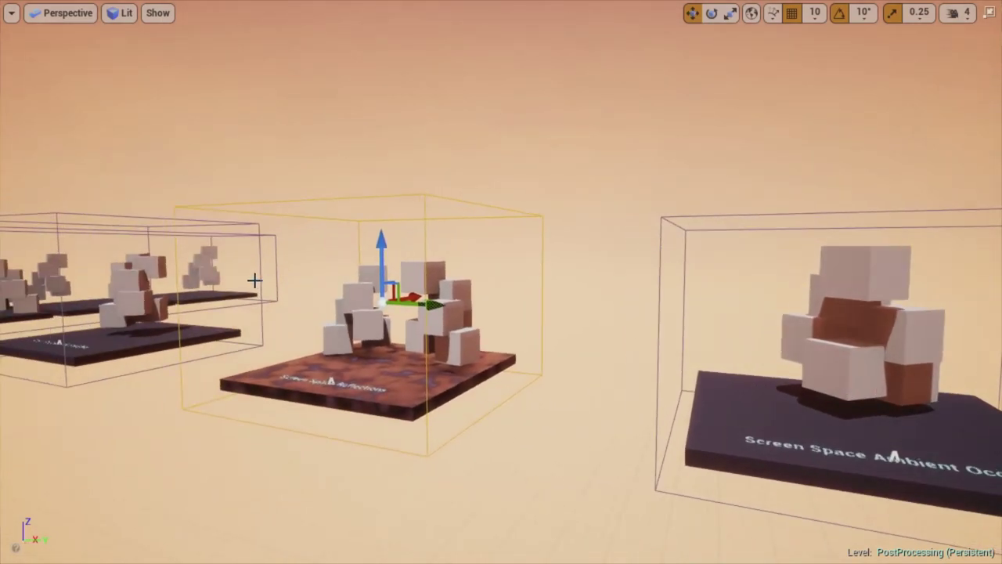
Leave the full-screen viewport, then select and frame the Screen Space Ambient Occlusion display's post process volume
{"action": "key", "text": "F11"}
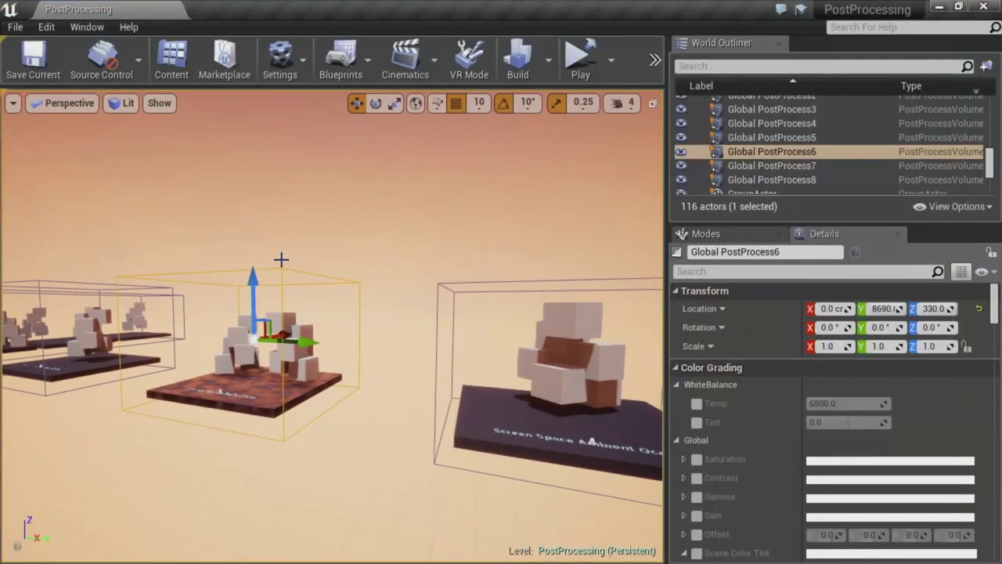
{"action": "key", "text": "d"}
{"action": "key", "text": "a"}
{"action": "key", "text": "a"}
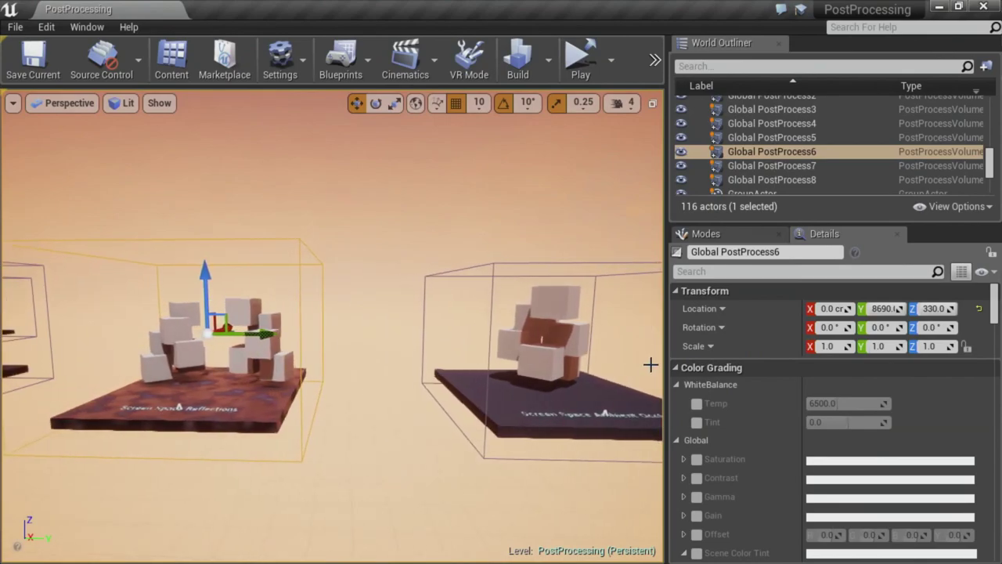
{"action": "key", "text": "d"}
{"action": "key", "text": "w"}
{"action": "right_click_drag", "start_coordinate": [360, 396], "coordinate": [524, 392]}
{"action": "key", "text": "w"}
{"action": "key", "text": "a"}
{"action": "right_click_drag", "start_coordinate": [395, 369], "coordinate": [368, 369]}
{"action": "key", "text": "s"}
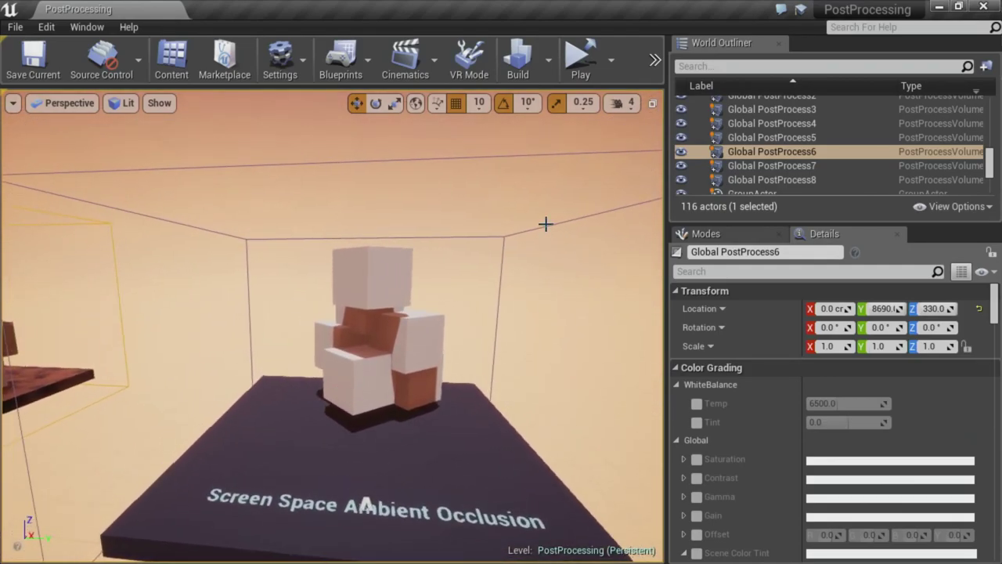
{"action": "left_click", "coordinate": [546, 229]}
{"action": "key", "text": "f"}
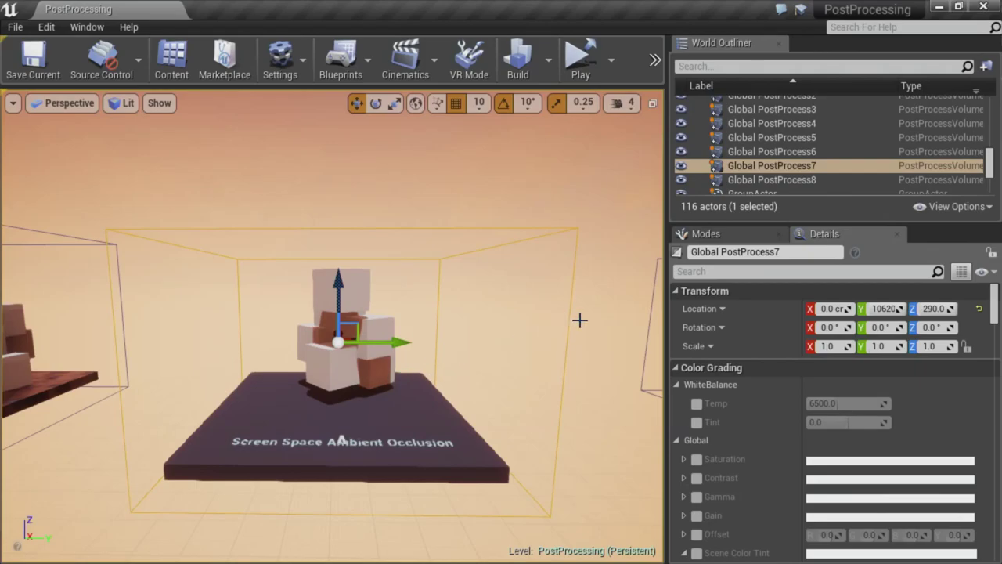
{"action": "type", "text": "scree"}
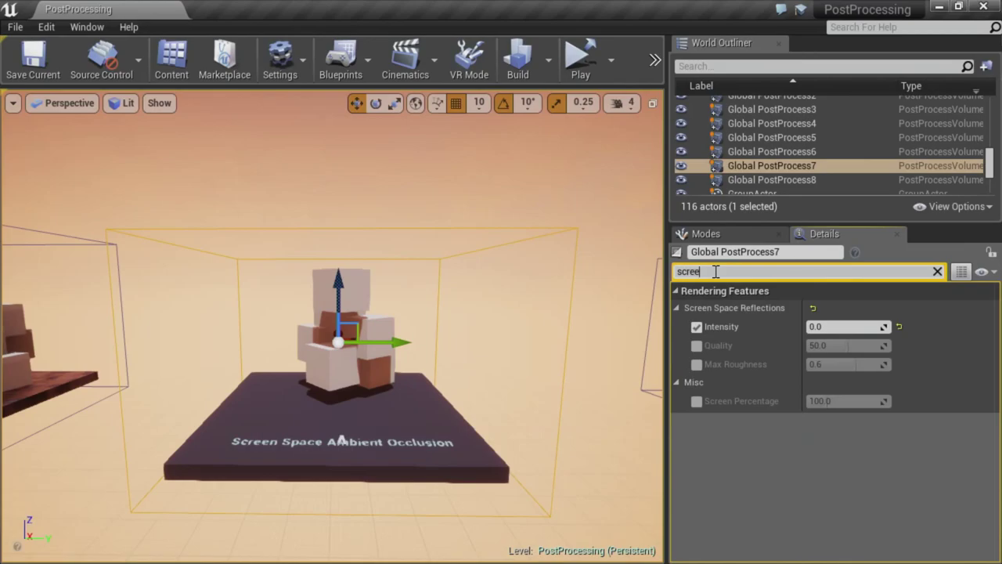
{"action": "type", "text": "n space"}
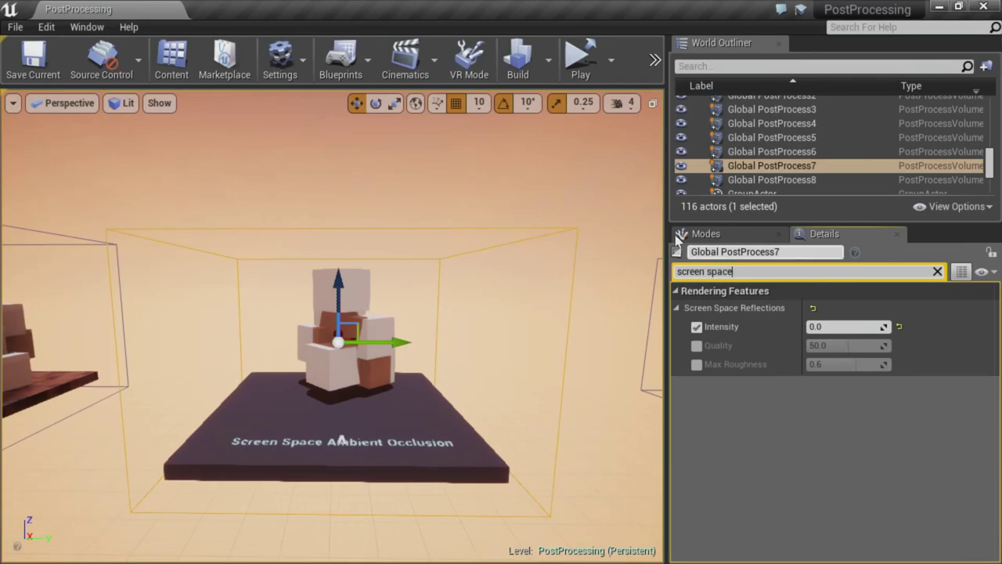
{"action": "key", "text": "BackSpace"}
{"action": "key", "text": "BackSpace"}
{"action": "key", "text": "BackSpace"}
{"action": "key", "text": "BackSpace"}
{"action": "key", "text": "BackSpace"}
{"action": "key", "text": "BackSpace"}
{"action": "key", "text": "BackSpace"}
{"action": "key", "text": "BackSpace"}
{"action": "key", "text": "BackSpace"}
{"action": "key", "text": "BackSpace"}
{"action": "key", "text": "BackSpace"}
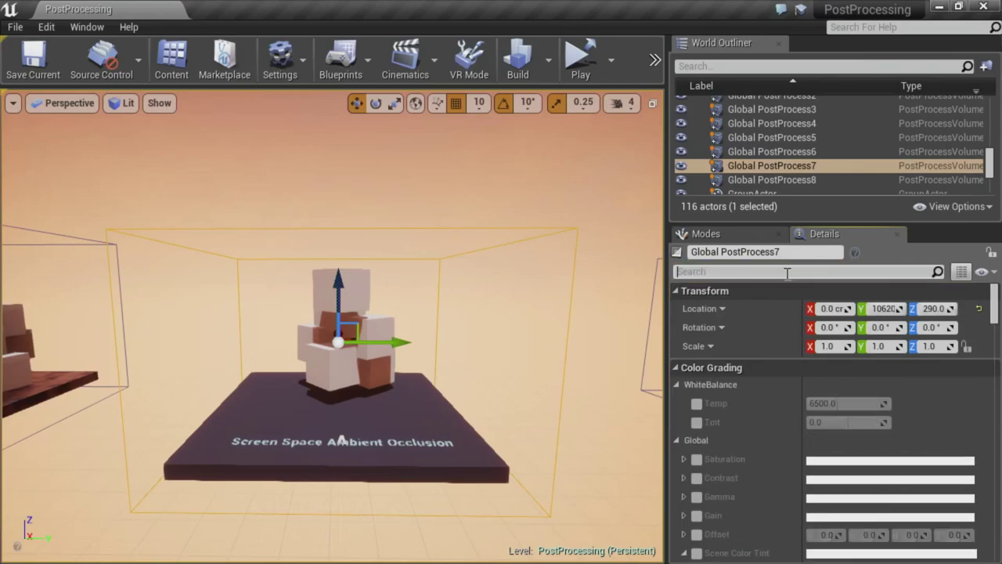
Filter the selected volume's details by "ambient occ"
{"action": "type", "text": "ambient occ"}
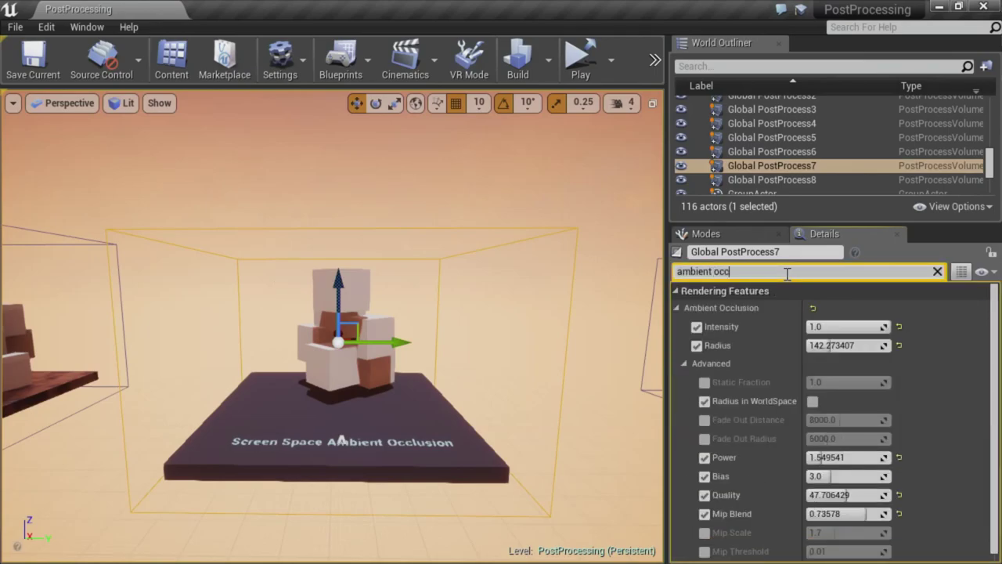
{"action": "mouse_move", "coordinate": [445, 393]}
{"action": "right_mouse_down"}
{"action": "mouse_move", "coordinate": [335, 395]}
{"action": "mouse_move", "coordinate": [470, 385]}
{"action": "mouse_move", "coordinate": [440, 401]}
{"action": "right_mouse_up"}
{"action": "key", "text": "w"}
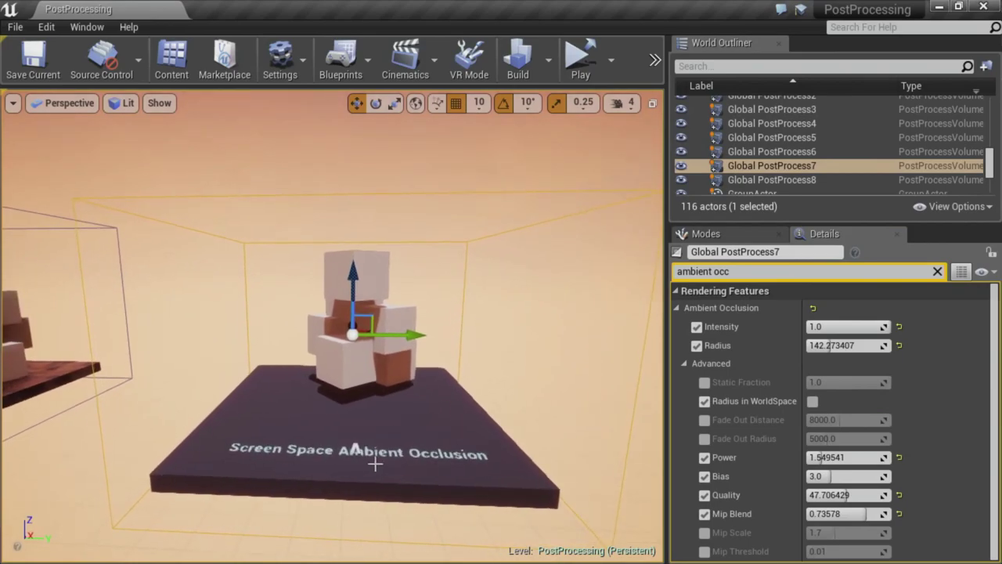
Examine the shading where the stacked blocks meet on the Ambient Occlusion display from close range
{"action": "right_click_drag", "start_coordinate": [375, 464], "coordinate": [353, 415]}
{"action": "key", "text": "w"}
{"action": "key", "text": "a"}
{"action": "key", "text": "s"}
{"action": "key", "text": "s"}
{"action": "key", "text": "w"}
{"action": "key", "text": "s"}
{"action": "key", "text": "w"}
{"action": "key", "text": "d"}
{"action": "key", "text": "s"}
{"action": "key", "text": "w"}
{"action": "key", "text": "g"}
{"action": "key", "text": "w"}
{"action": "key", "text": "s"}
{"action": "key", "text": "w"}
{"action": "left_click", "coordinate": [336, 328]}
{"action": "right_click_drag", "start_coordinate": [336, 329], "coordinate": [461, 392]}
{"action": "key", "text": "Escape"}
{"action": "key", "text": "ctrl+z"}
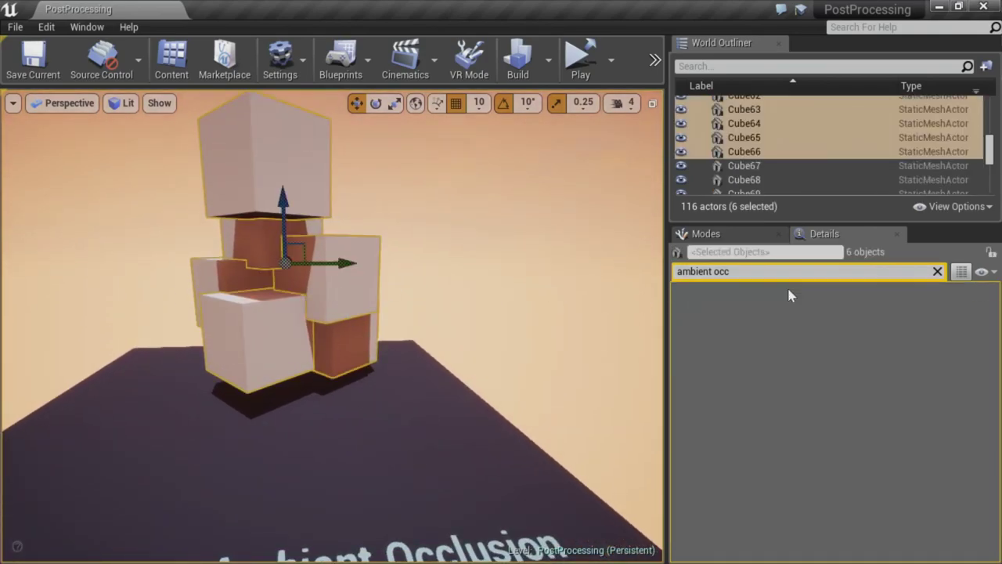
Reselect the Ambient Occlusion display's post process volume and bring the whole display into view
{"action": "key", "text": "s"}
{"action": "right_click_drag", "start_coordinate": [431, 269], "coordinate": [435, 238]}
{"action": "key", "text": "g"}
{"action": "left_click", "coordinate": [435, 238]}
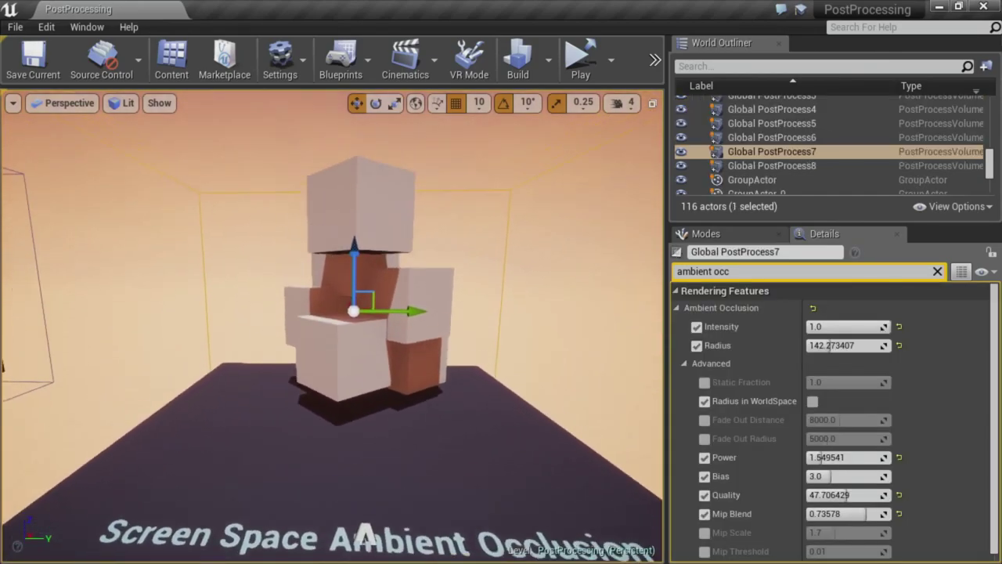
{"action": "key", "text": "s"}
{"action": "mouse_move", "coordinate": [303, 423]}
{"action": "right_mouse_down"}
{"action": "mouse_move", "coordinate": [303, 389]}
{"action": "mouse_move", "coordinate": [325, 384]}
{"action": "mouse_move", "coordinate": [303, 422]}
{"action": "right_mouse_up"}
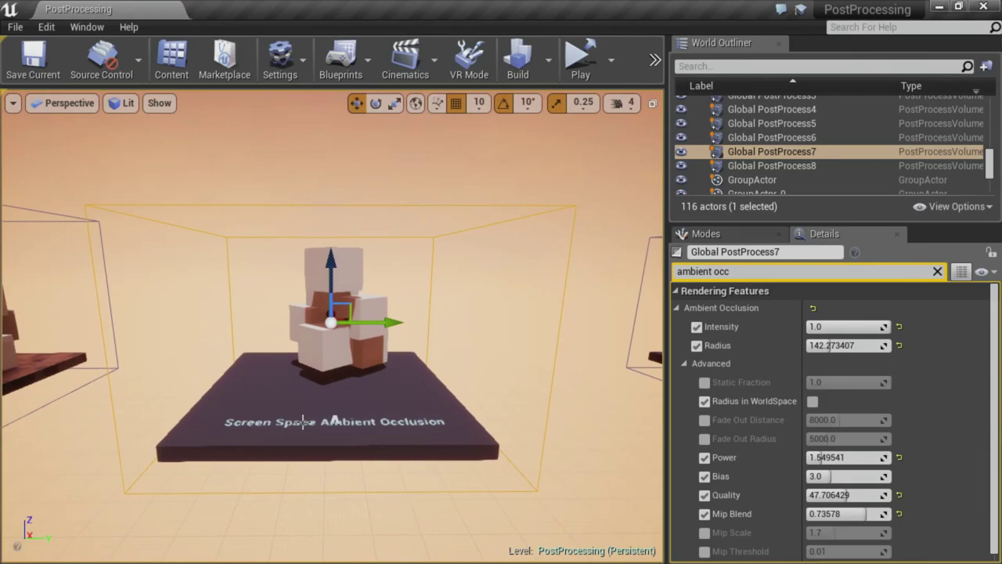
Bring the stacked blocks into close view with their surrounding post process volume selected
{"action": "key", "text": "Escape"}
{"action": "mouse_move", "coordinate": [393, 386]}
{"action": "right_mouse_down"}
{"action": "mouse_move", "coordinate": [393, 353]}
{"action": "mouse_move", "coordinate": [392, 385]}
{"action": "right_mouse_up"}
{"action": "key", "text": "w"}
{"action": "key", "text": "w"}
{"action": "left_click", "coordinate": [539, 182]}
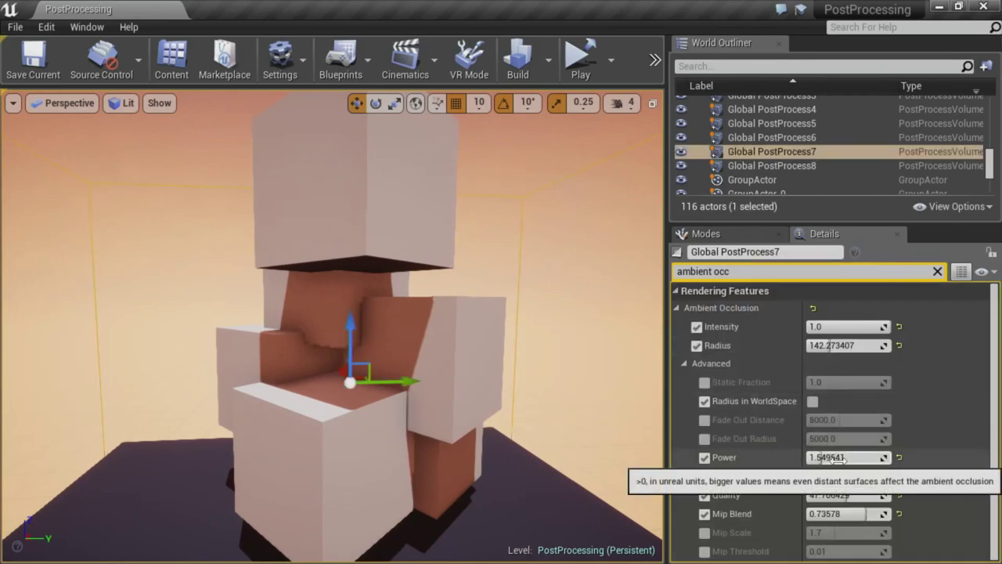
{"action": "right_click_drag", "start_coordinate": [549, 411], "coordinate": [544, 412]}
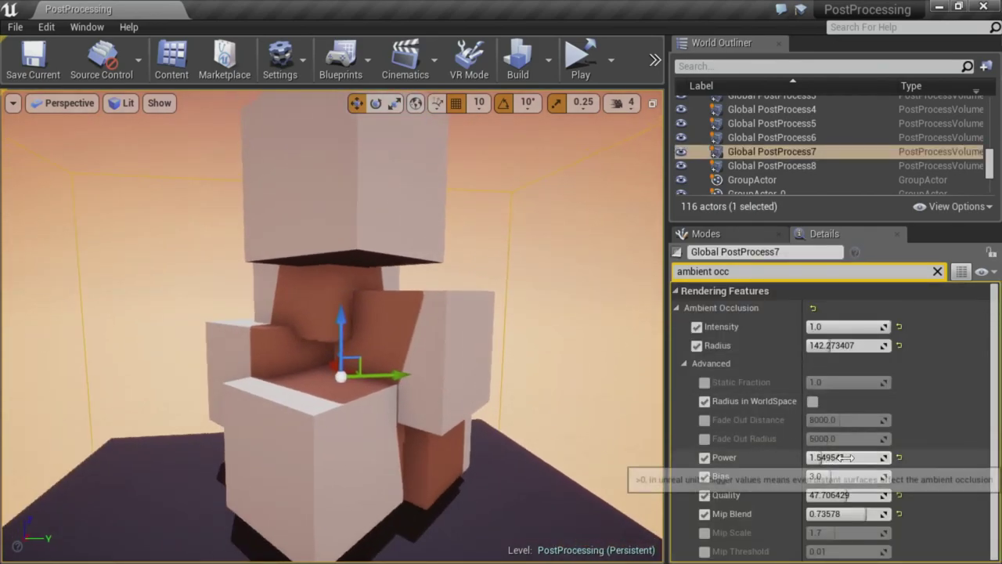
Try ambient occlusion Power at 5.680734 and 4.231191, enable the Static Fraction override and raise Bias to 7.587159
{"action": "mouse_move", "coordinate": [830, 458]}
{"action": "left_mouse_down"}
{"action": "mouse_move", "coordinate": [888, 458]}
{"action": "mouse_move", "coordinate": [872, 457]}
{"action": "left_mouse_up"}
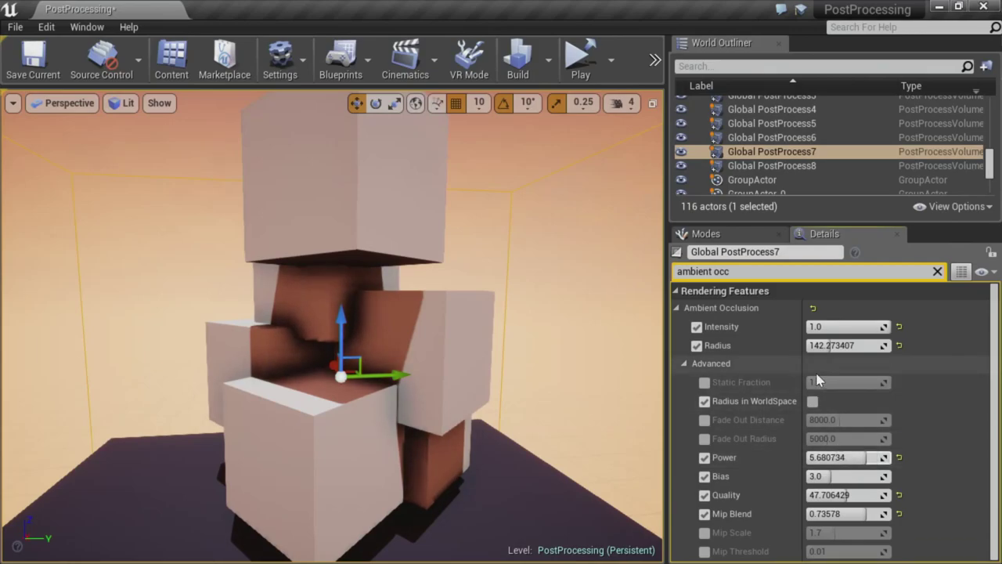
{"action": "left_click", "coordinate": [704, 383]}
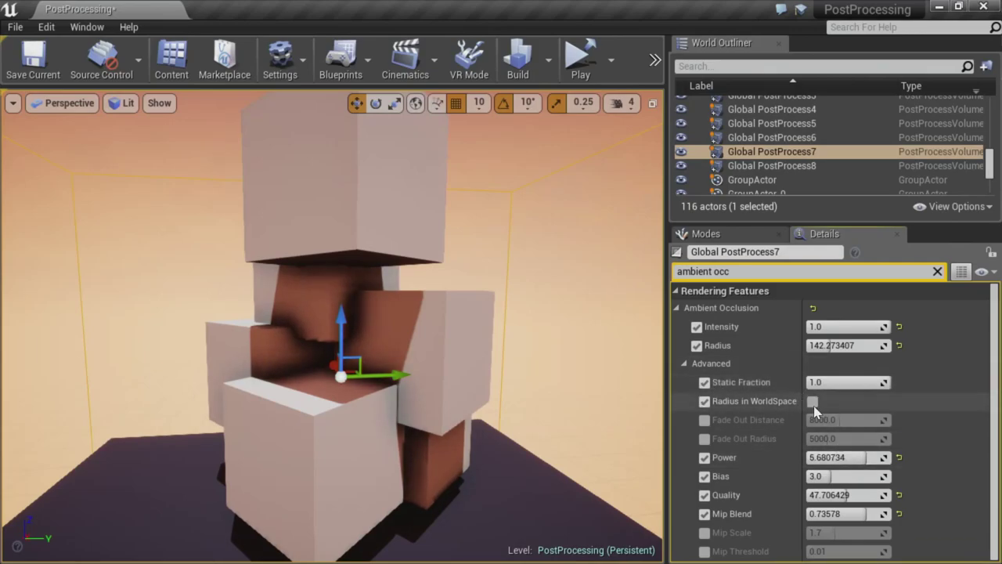
{"action": "mouse_move", "coordinate": [848, 457]}
{"action": "left_mouse_down"}
{"action": "mouse_move", "coordinate": [830, 458]}
{"action": "mouse_move", "coordinate": [844, 476]}
{"action": "left_mouse_up"}
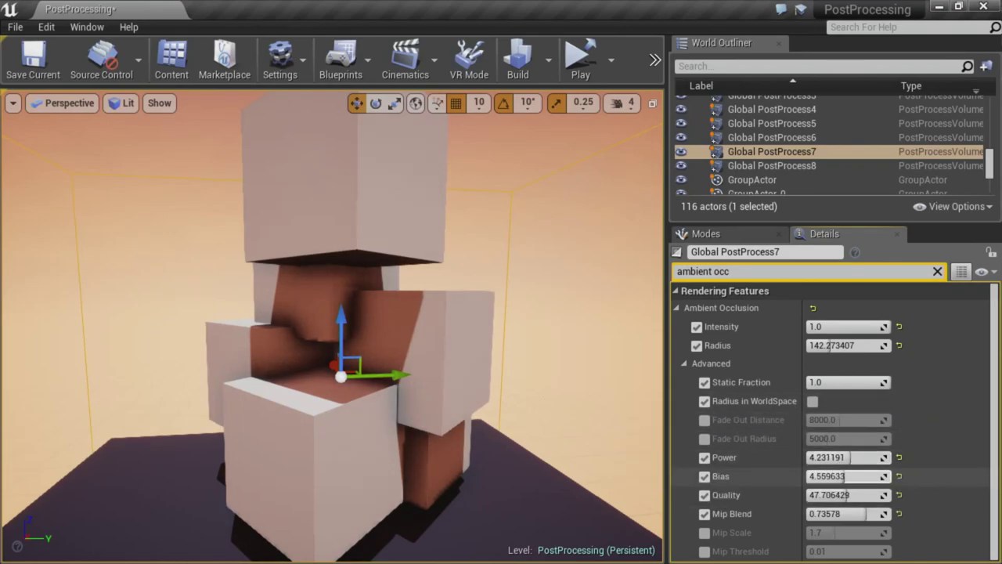
Reset ambient occlusion Power to 2.0, set Static Fraction to 0.559633 and deselect the post process volume
{"action": "left_click", "coordinate": [899, 458]}
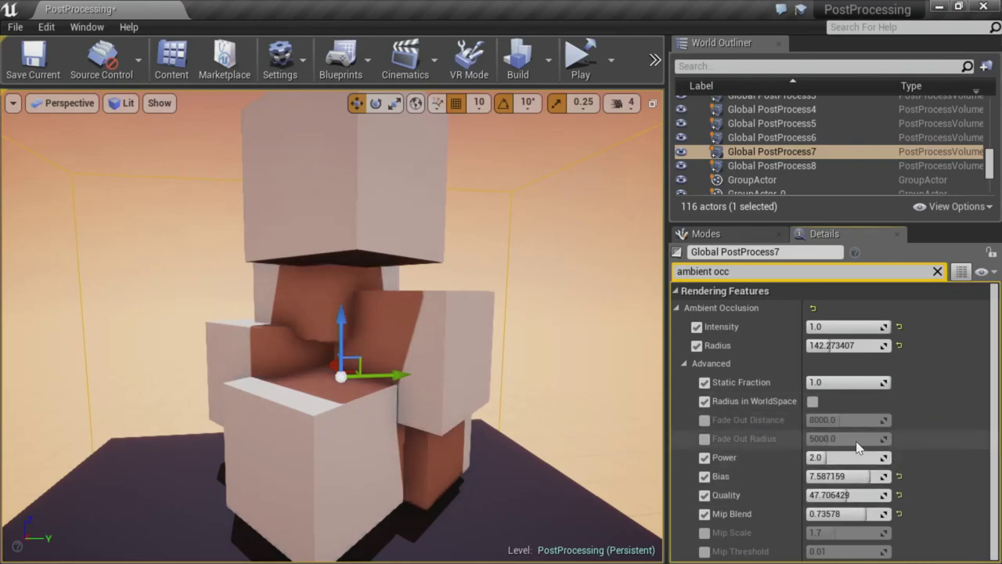
{"action": "mouse_move", "coordinate": [830, 383]}
{"action": "left_mouse_down"}
{"action": "mouse_move", "coordinate": [865, 383]}
{"action": "mouse_move", "coordinate": [853, 383]}
{"action": "left_mouse_up"}
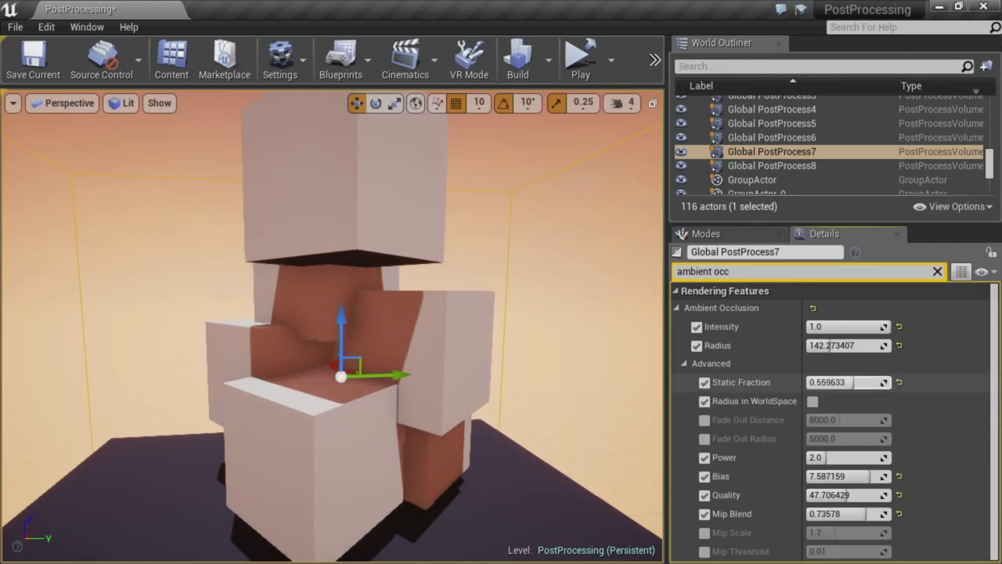
{"action": "right_click_drag", "start_coordinate": [535, 445], "coordinate": [546, 423]}
{"action": "key", "text": "Escape"}
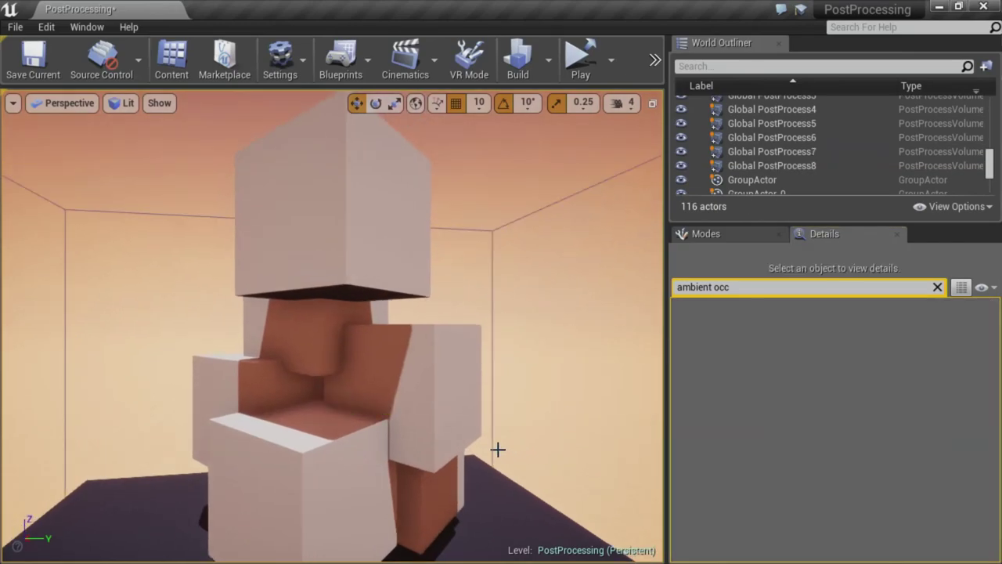
Review the deselected stacked blocks from farther back and clear the "ambient occ" property filter
{"action": "right_click_drag", "start_coordinate": [497, 447], "coordinate": [395, 388]}
{"action": "mouse_move", "coordinate": [459, 405]}
{"action": "right_mouse_down"}
{"action": "mouse_move", "coordinate": [411, 405]}
{"action": "mouse_move", "coordinate": [423, 406]}
{"action": "mouse_move", "coordinate": [429, 423]}
{"action": "mouse_move", "coordinate": [673, 415]}
{"action": "mouse_move", "coordinate": [348, 392]}
{"action": "right_mouse_up"}
{"action": "key", "text": "w"}
{"action": "key", "text": "s"}
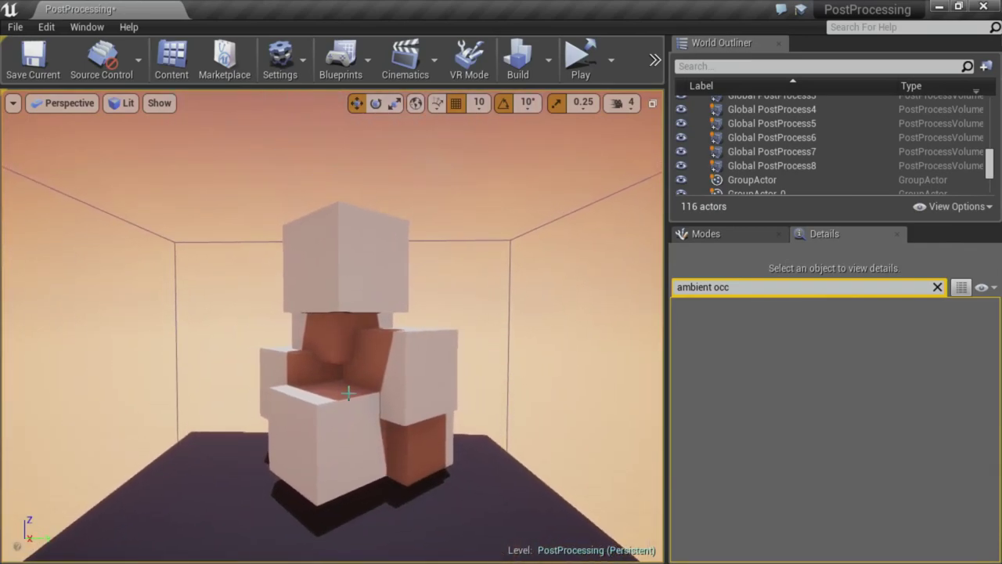
{"action": "left_click", "coordinate": [937, 287]}
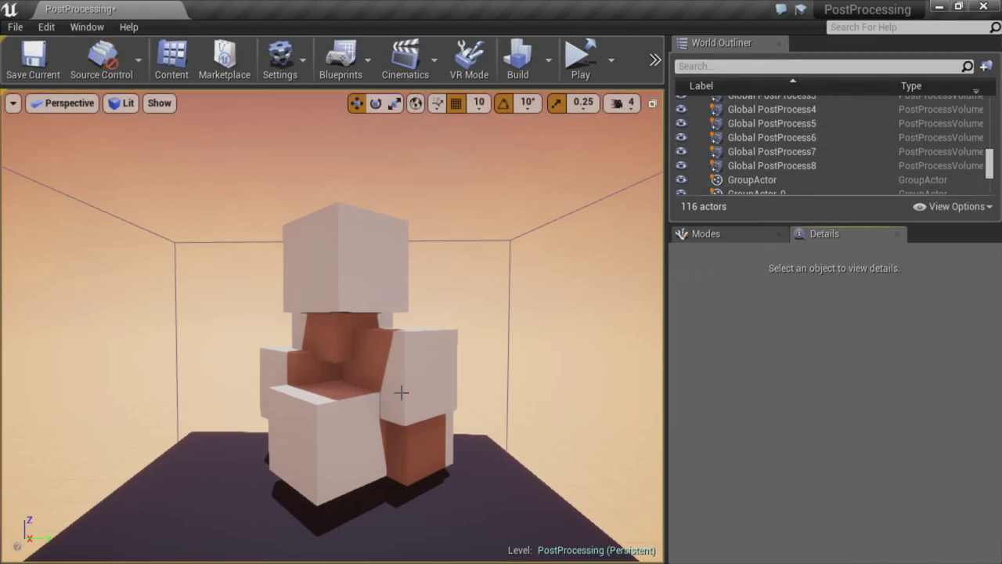
Move from the Ambient Occlusion display to a frontal view of the Custom Depth display
{"action": "right_click_drag", "start_coordinate": [400, 391], "coordinate": [405, 409]}
{"action": "scroll", "coordinate": [409, 410], "scroll_direction": "down", "scroll_amount": 2}
{"action": "scroll", "coordinate": [392, 406], "scroll_direction": "down", "scroll_amount": 5}
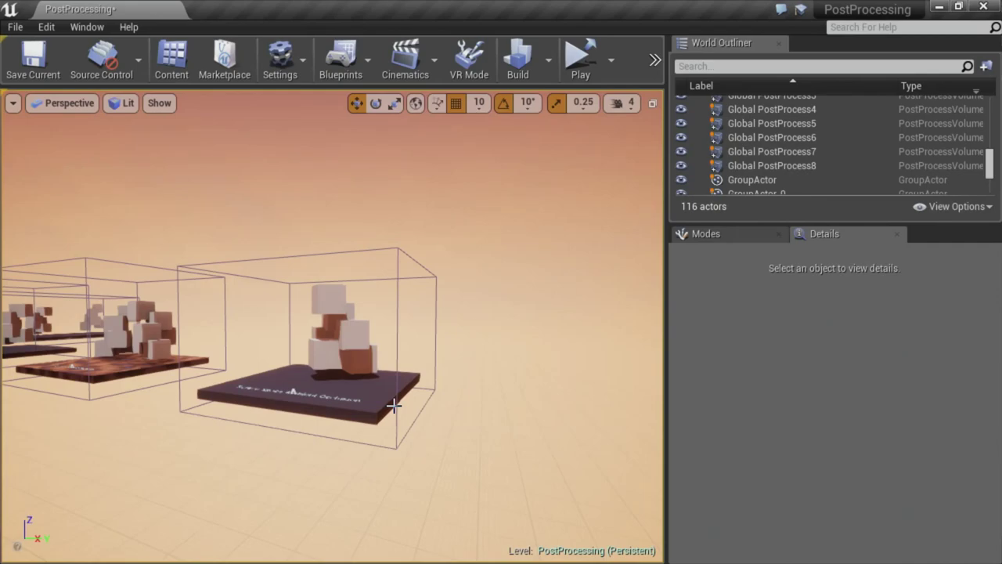
{"action": "right_click_drag", "start_coordinate": [394, 406], "coordinate": [382, 422]}
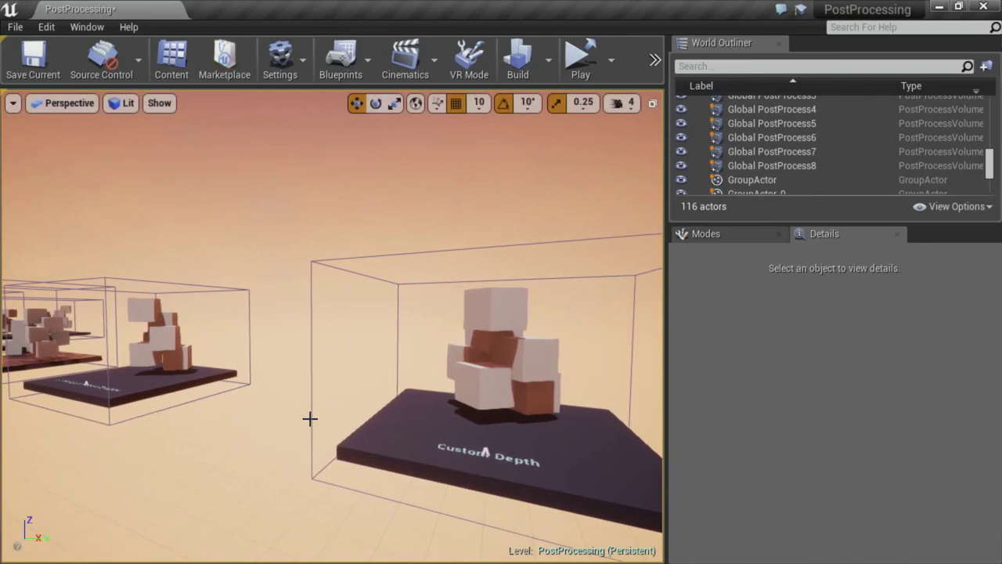
{"action": "right_click_drag", "start_coordinate": [310, 419], "coordinate": [290, 414]}
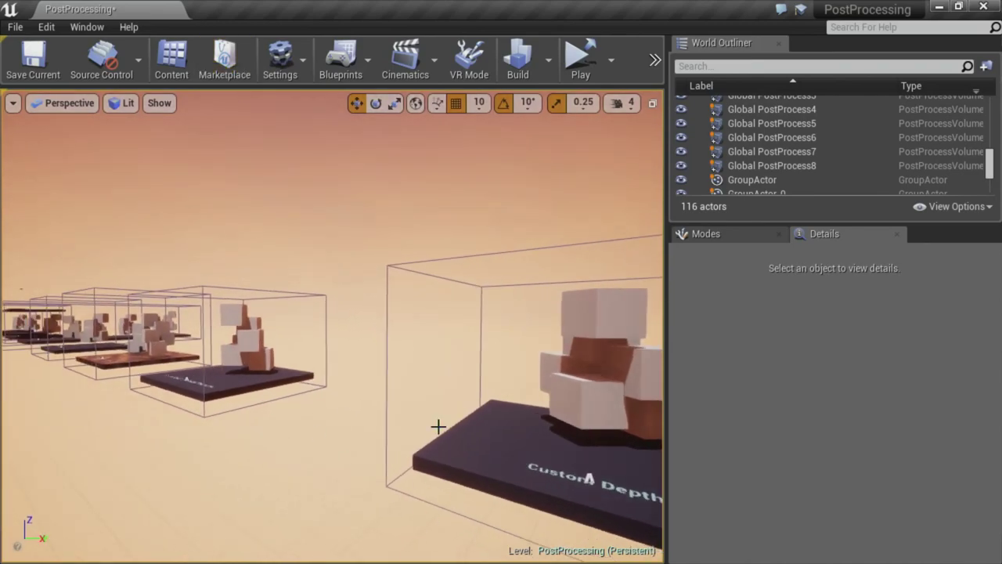
{"action": "right_click_drag", "start_coordinate": [413, 385], "coordinate": [391, 394]}
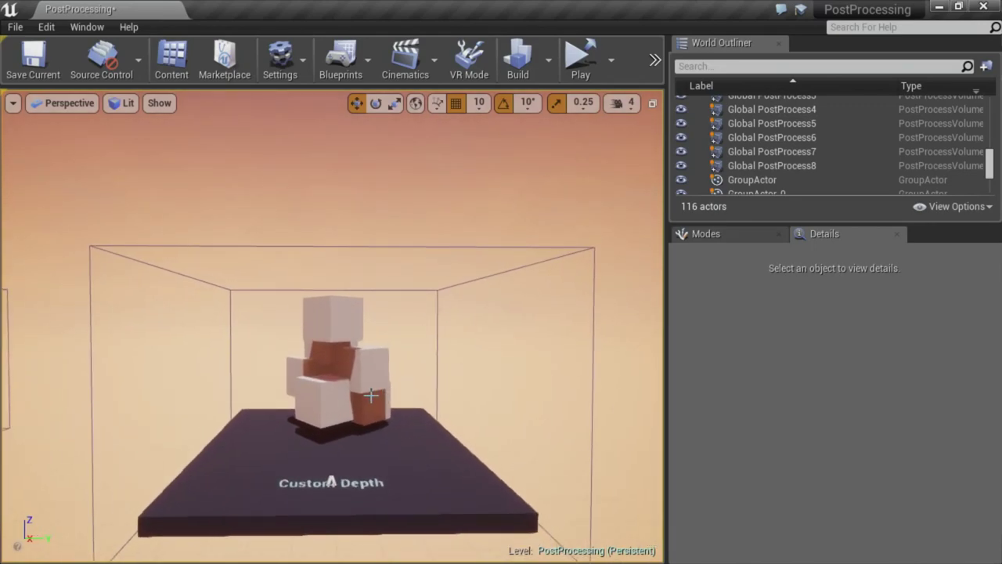
Switch to the Post Processing Livestream Outline in Chrome and read the Panini Projection section
{"action": "left_click", "coordinate": [961, 7]}
{"action": "mouse_move", "coordinate": [566, 550]}
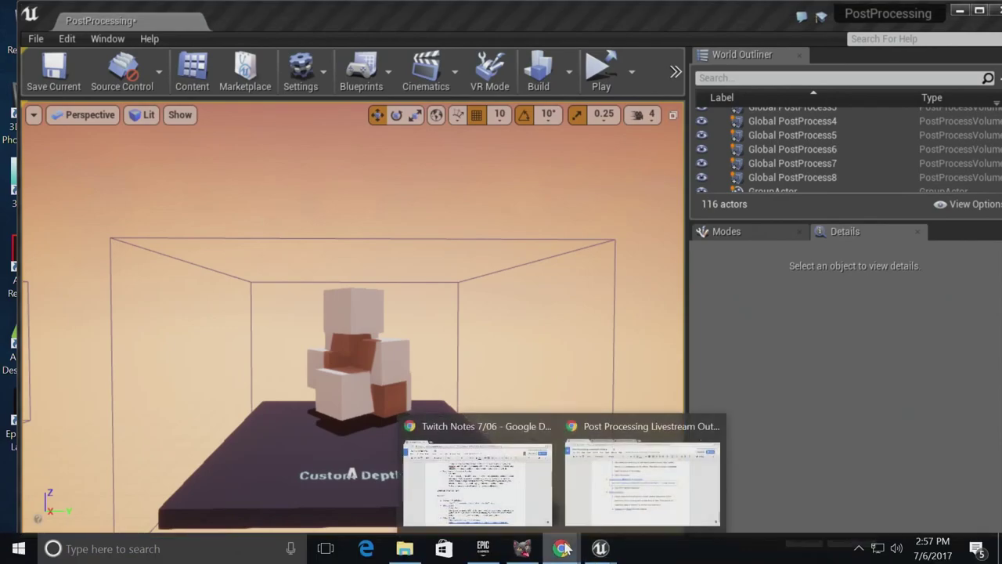
{"action": "left_click", "coordinate": [592, 514]}
{"action": "scroll", "coordinate": [544, 408], "scroll_direction": "down", "scroll_amount": 2}
{"action": "scroll", "coordinate": [564, 392], "scroll_direction": "up", "scroll_amount": 3}
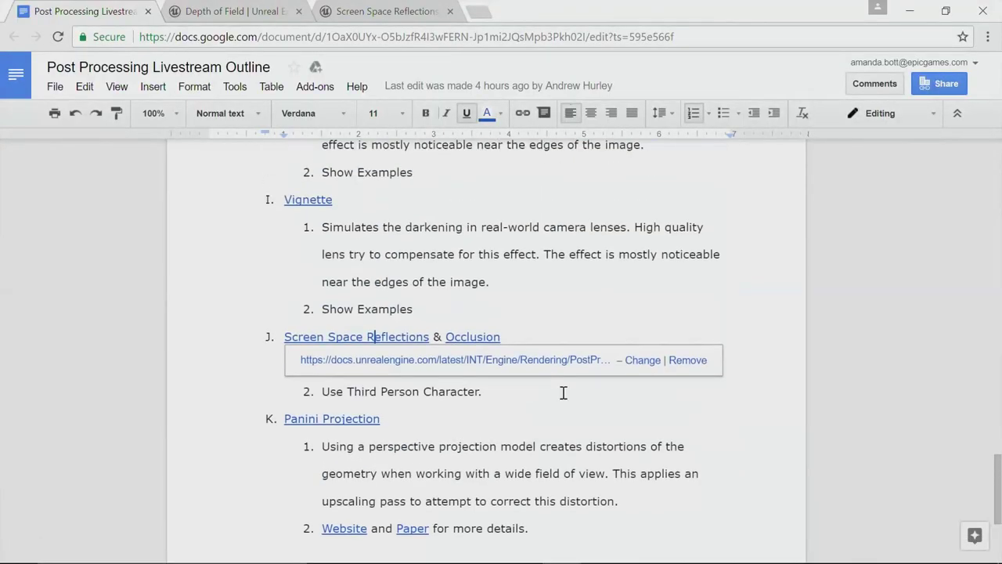
{"action": "left_click", "coordinate": [292, 474]}
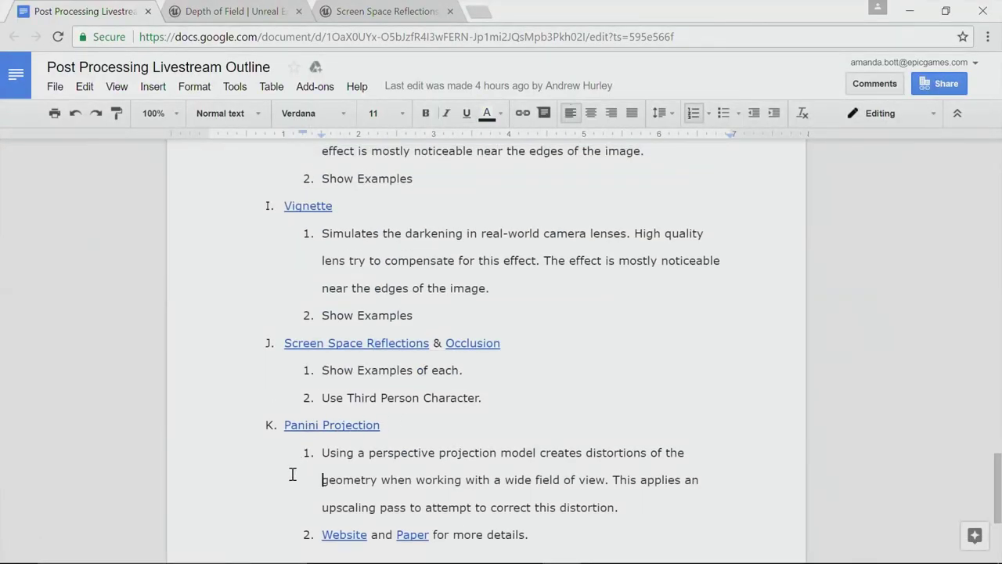
{"action": "left_click", "coordinate": [423, 426]}
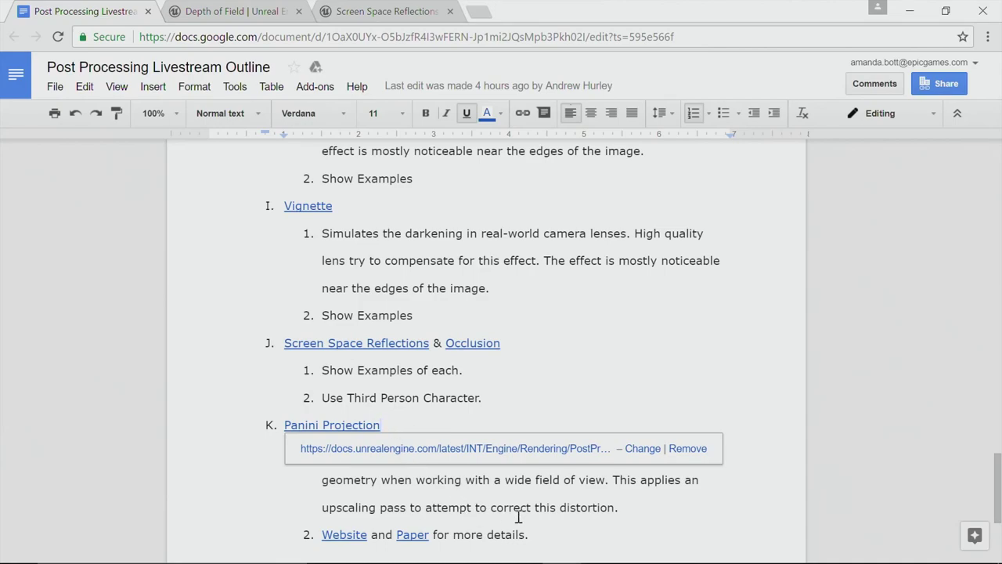
{"action": "left_click", "coordinate": [556, 511]}
{"action": "left_click", "coordinate": [537, 534]}
{"action": "scroll", "coordinate": [540, 534], "scroll_direction": "down", "scroll_amount": 1}
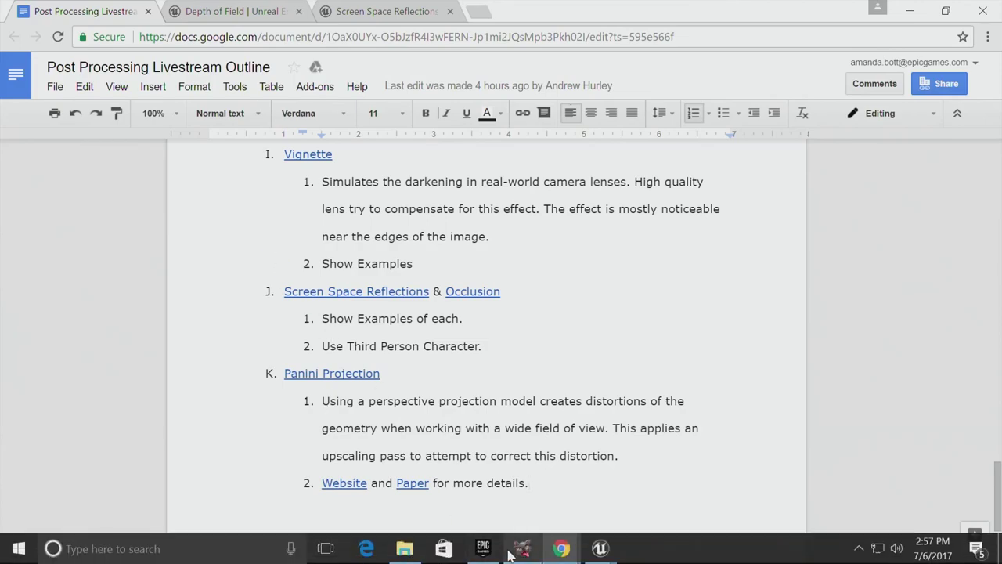
Switch back to the maximized Unreal Editor and set the perspective viewport's horizontal field of view to 120
{"action": "mouse_move", "coordinate": [600, 550]}
{"action": "left_click", "coordinate": [555, 502]}
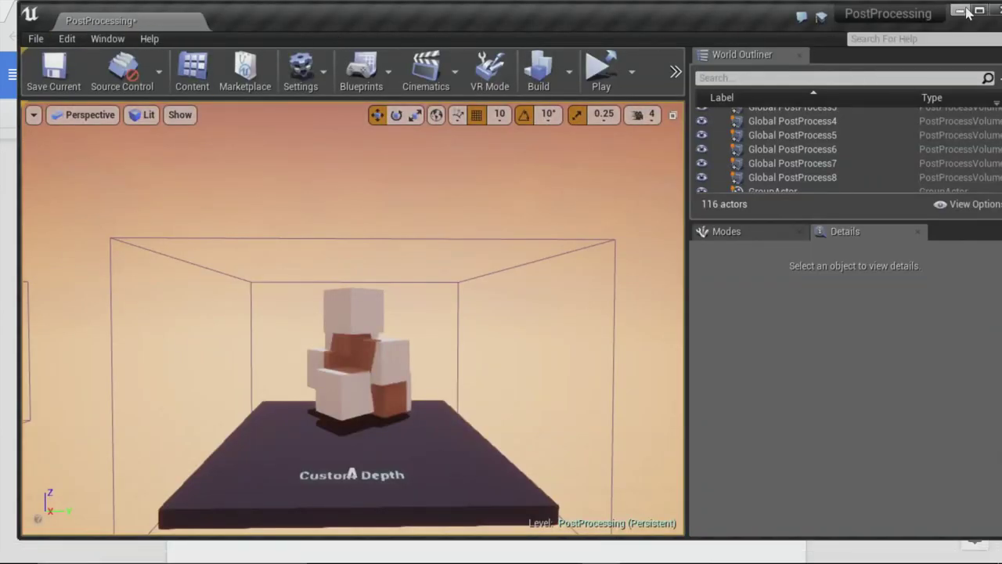
{"action": "left_click", "coordinate": [979, 12]}
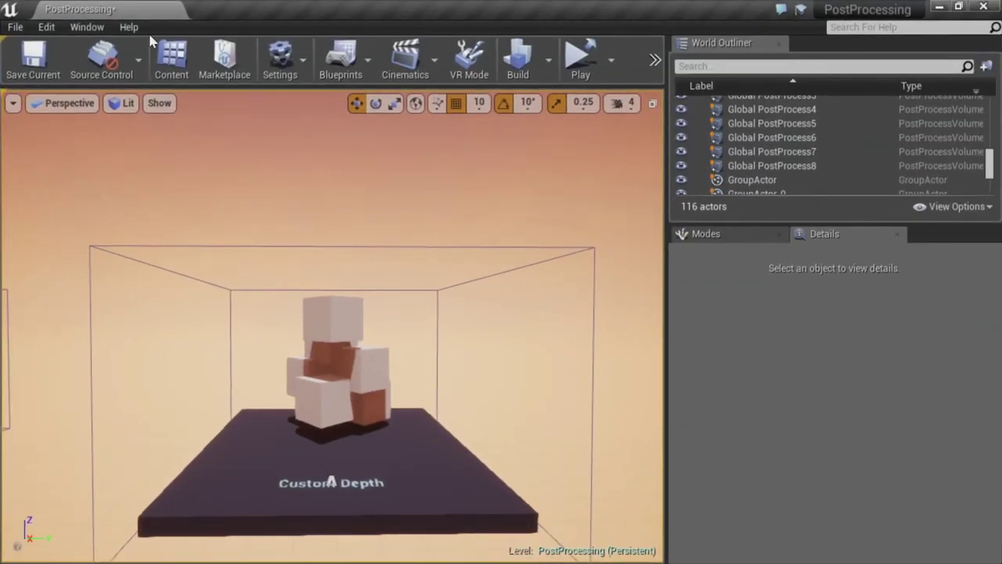
{"action": "left_click", "coordinate": [12, 104]}
{"action": "left_click_drag", "start_coordinate": [118, 223], "coordinate": [146, 222]}
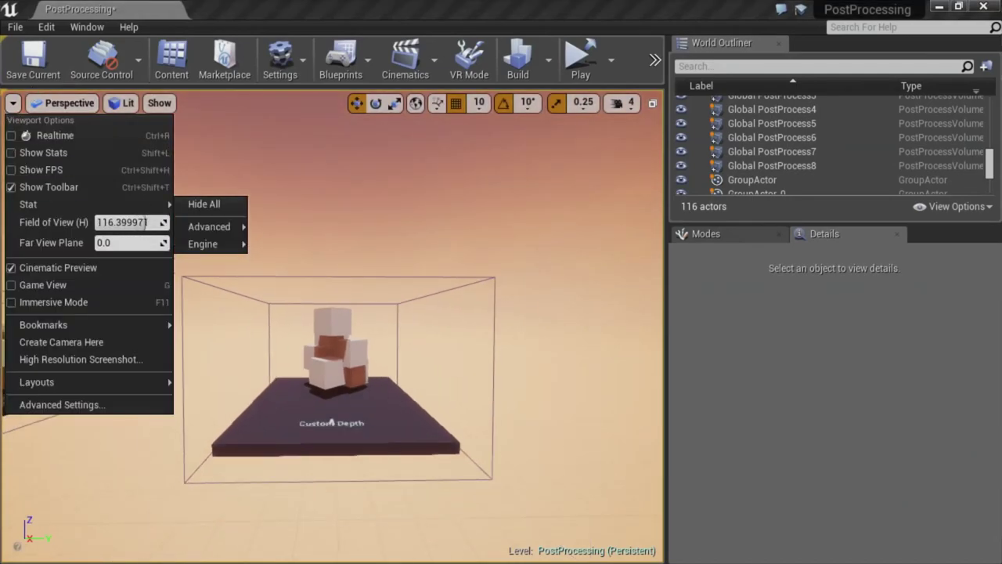
{"action": "type", "text": "120"}
{"action": "key", "text": "Return"}
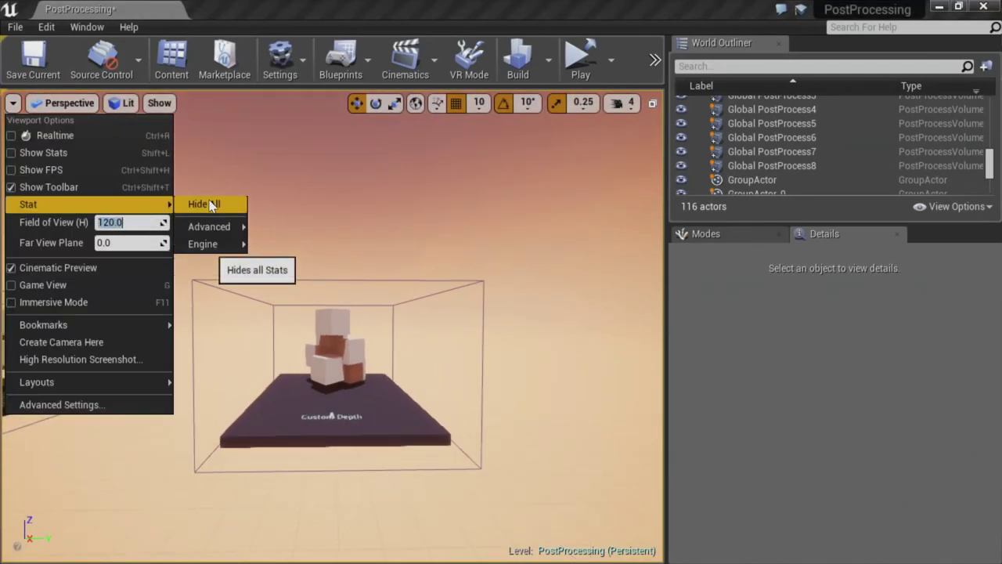
{"action": "left_click", "coordinate": [677, 274]}
Examine the row of displays at the wide field of view, ending at the Screen Space Ambient Occlusion display
{"action": "key", "text": "w"}
{"action": "mouse_move", "coordinate": [529, 269]}
{"action": "right_mouse_down"}
{"action": "mouse_move", "coordinate": [529, 313]}
{"action": "mouse_move", "coordinate": [528, 279]}
{"action": "mouse_move", "coordinate": [435, 279]}
{"action": "mouse_move", "coordinate": [529, 269]}
{"action": "right_mouse_up"}
{"action": "key", "text": "s"}
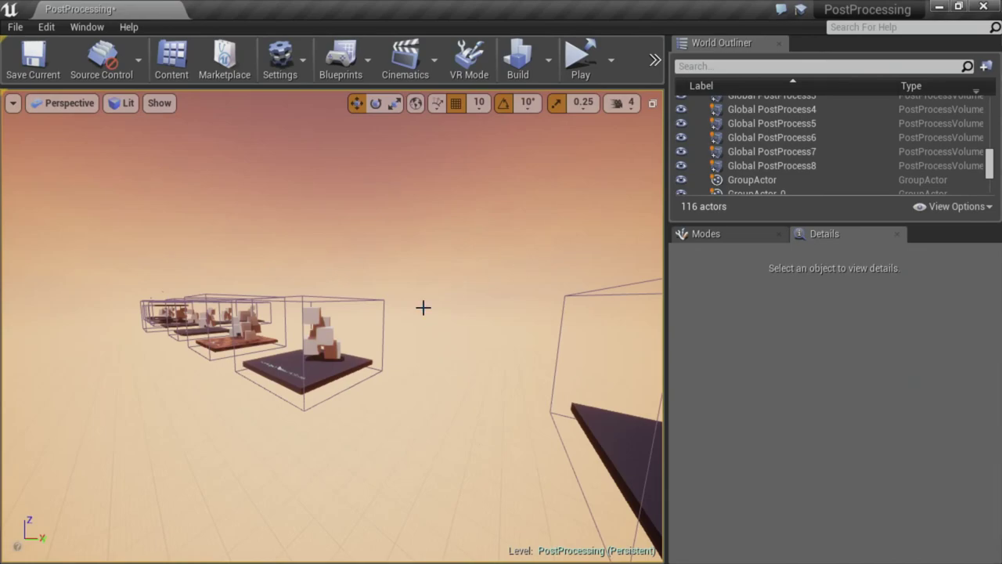
{"action": "key", "text": "w"}
{"action": "right_click_drag", "start_coordinate": [423, 308], "coordinate": [501, 308]}
{"action": "key", "text": "a"}
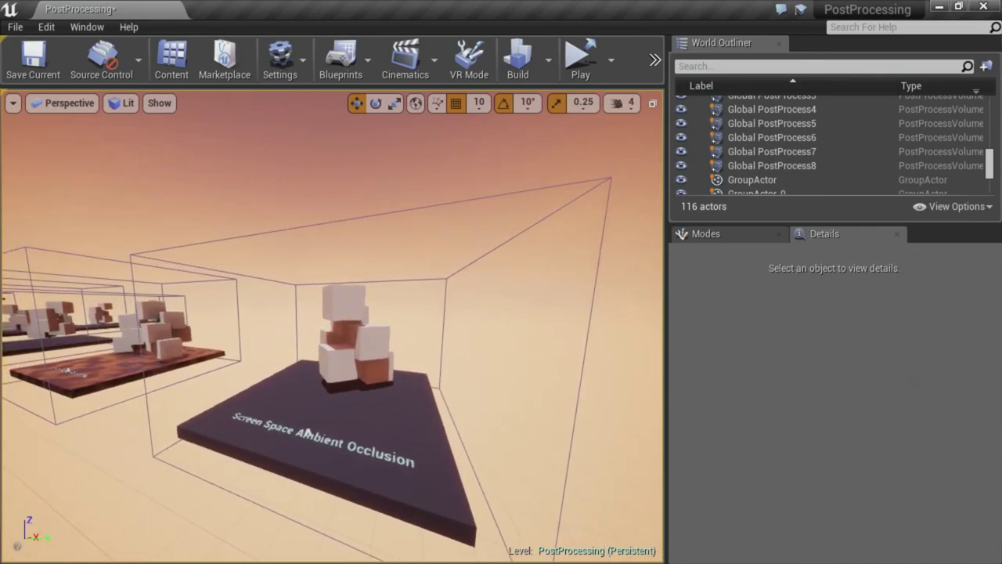
{"action": "left_click", "coordinate": [962, 7]}
{"action": "mouse_move", "coordinate": [442, 554]}
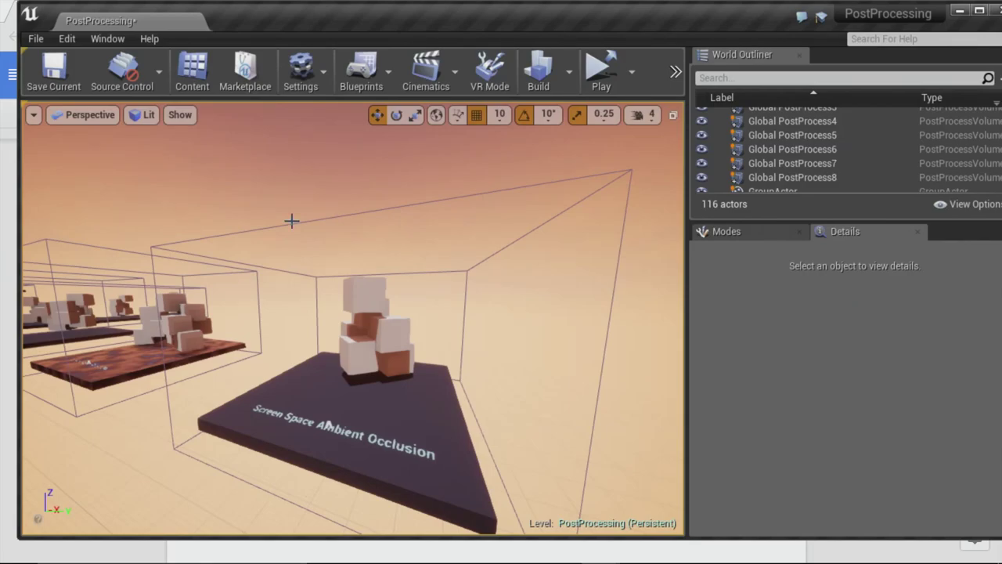
{"action": "left_click_drag", "start_coordinate": [630, 27], "coordinate": [609, 23]}
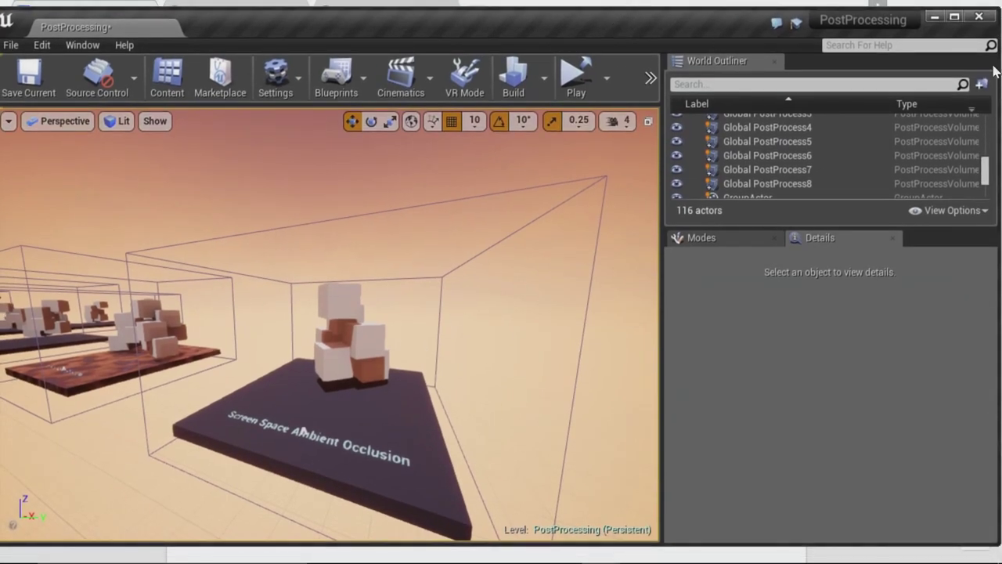
{"action": "left_click", "coordinate": [951, 19]}
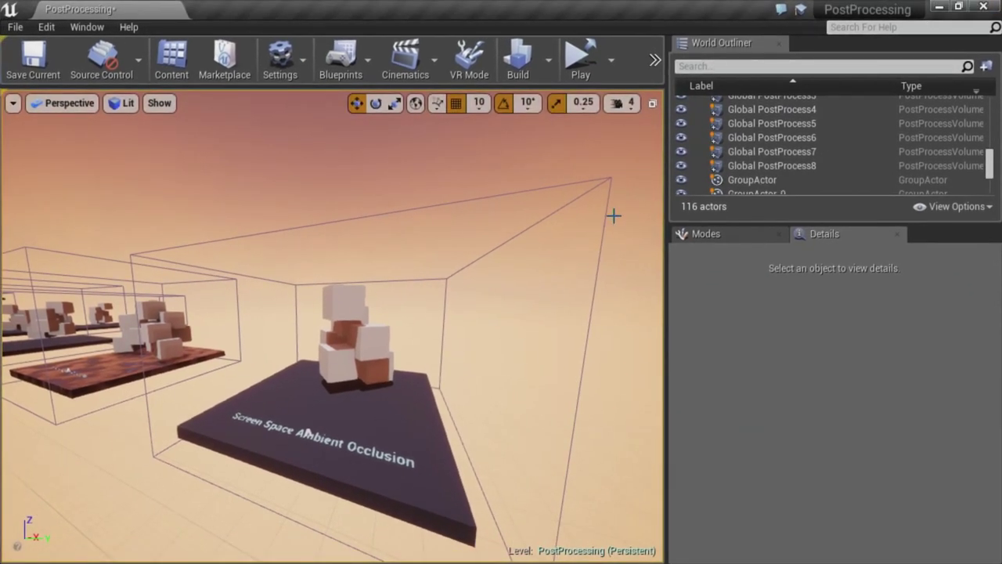
Bring the Custom Depth display back into view and save the current level
{"action": "left_click_drag", "start_coordinate": [602, 220], "coordinate": [670, 196]}
{"action": "key", "text": "w"}
{"action": "mouse_move", "coordinate": [603, 220]}
{"action": "right_mouse_down"}
{"action": "mouse_move", "coordinate": [667, 208]}
{"action": "mouse_move", "coordinate": [602, 220]}
{"action": "right_mouse_up"}
{"action": "key", "text": "s"}
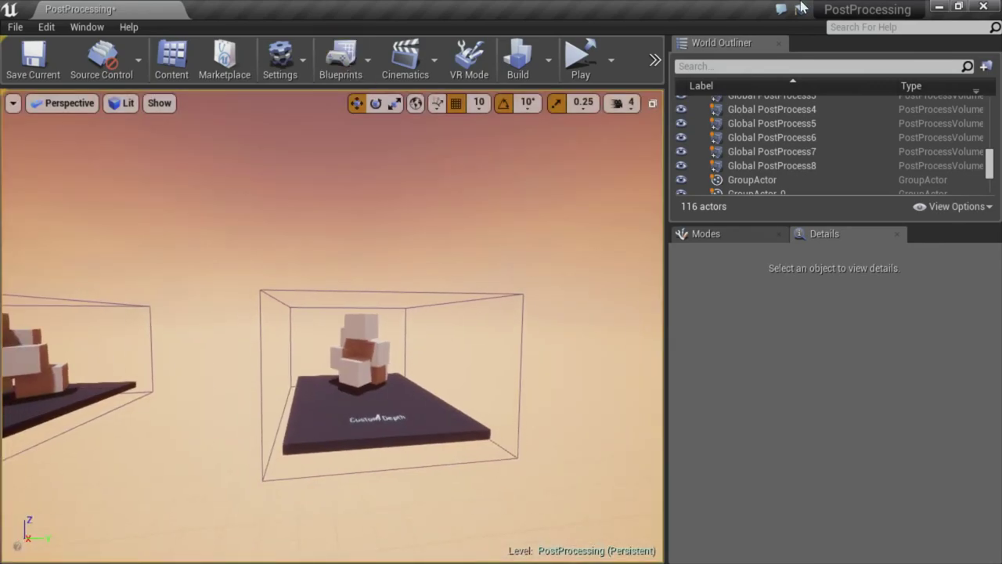
{"action": "left_click", "coordinate": [33, 61]}
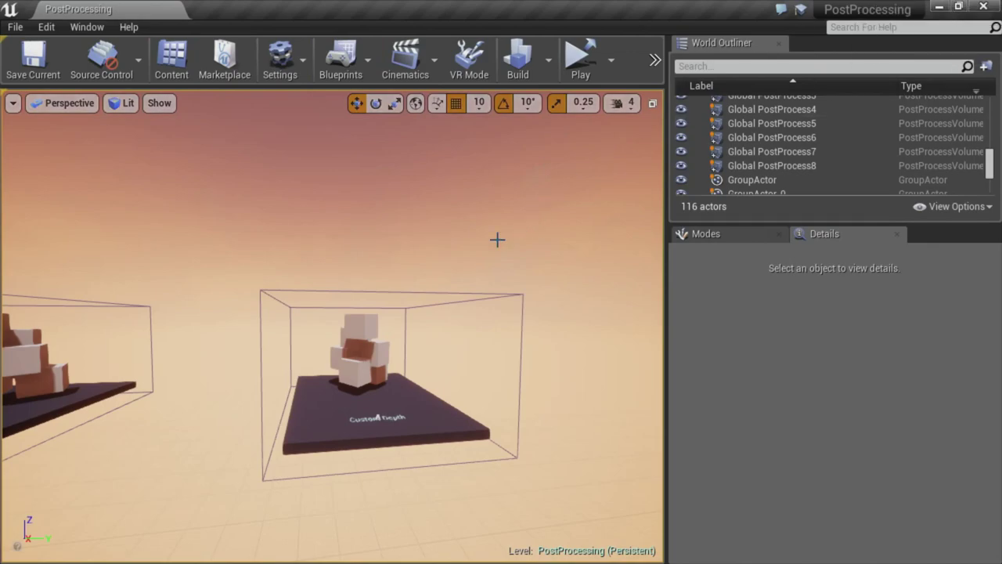
Switch to the Post Processing Livestream Outline in Chrome and skim back through its earlier sections
{"action": "left_click", "coordinate": [939, 7]}
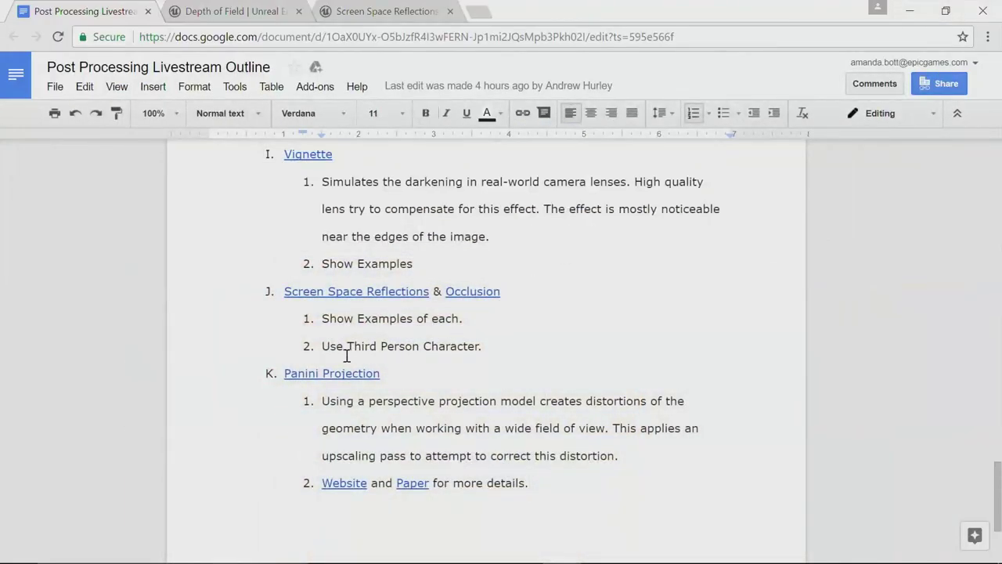
{"action": "scroll", "coordinate": [412, 354], "scroll_direction": "up", "scroll_amount": 7}
{"action": "scroll", "coordinate": [411, 354], "scroll_direction": "down", "scroll_amount": 5}
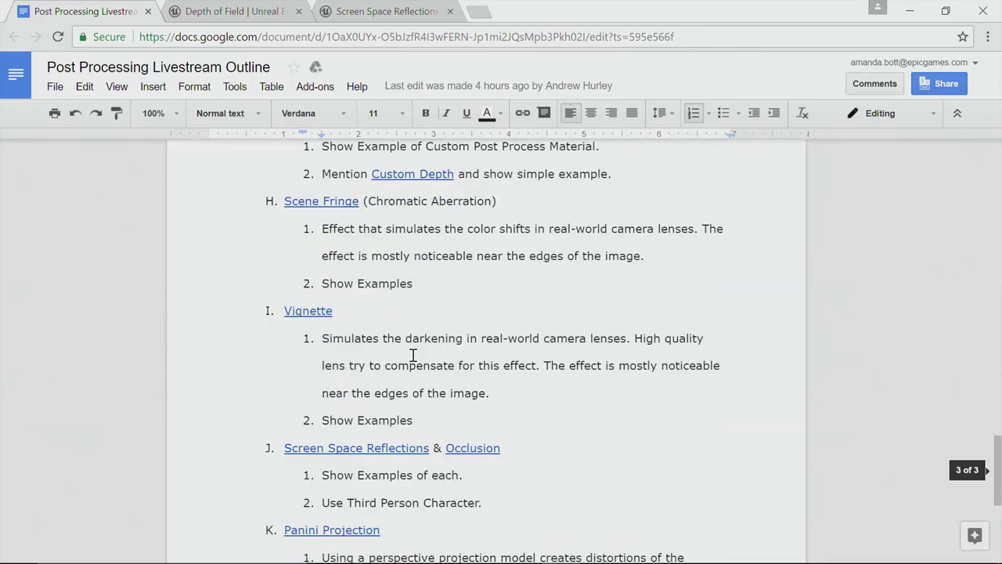
{"action": "scroll", "coordinate": [403, 355], "scroll_direction": "up", "scroll_amount": 10}
{"action": "scroll", "coordinate": [400, 354], "scroll_direction": "up", "scroll_amount": 15}
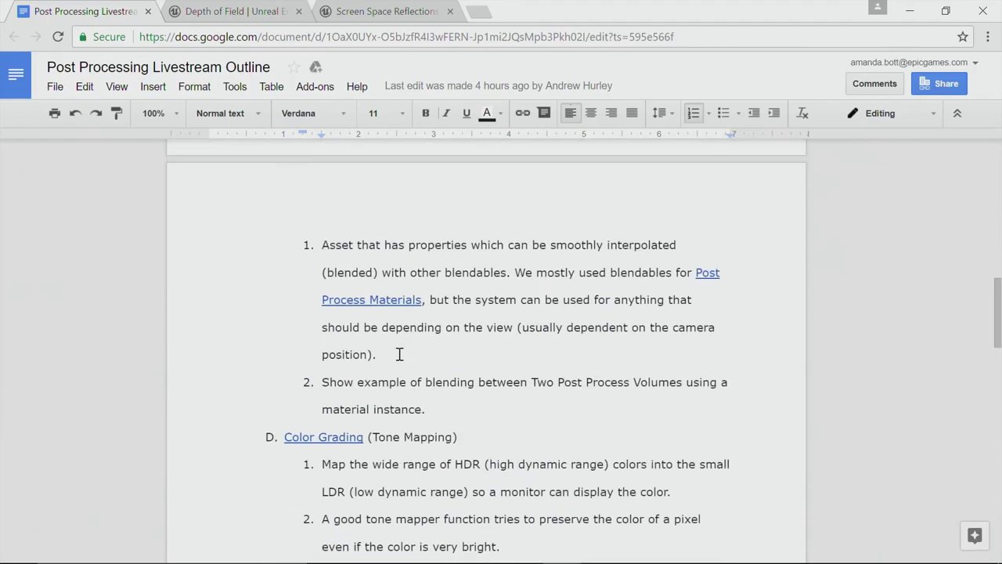
{"action": "scroll", "coordinate": [399, 352], "scroll_direction": "down", "scroll_amount": 2}
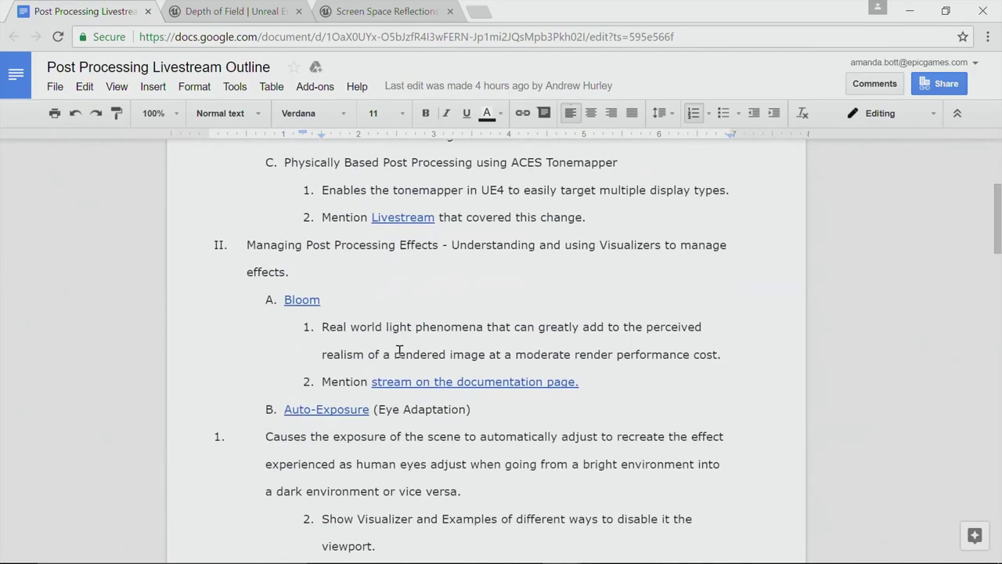
{"action": "scroll", "coordinate": [399, 353], "scroll_direction": "up", "scroll_amount": 4}
{"action": "left_click", "coordinate": [910, 11]}
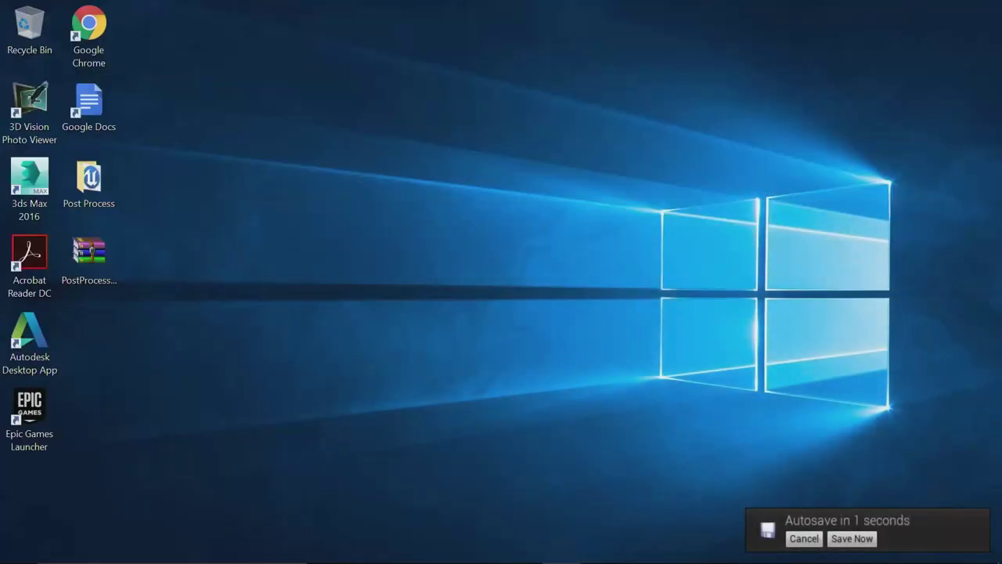
Switch back to the Unreal Editor and select the grouped cubes on the Custom Depth display
{"action": "mouse_move", "coordinate": [600, 549]}
{"action": "left_click", "coordinate": [661, 511]}
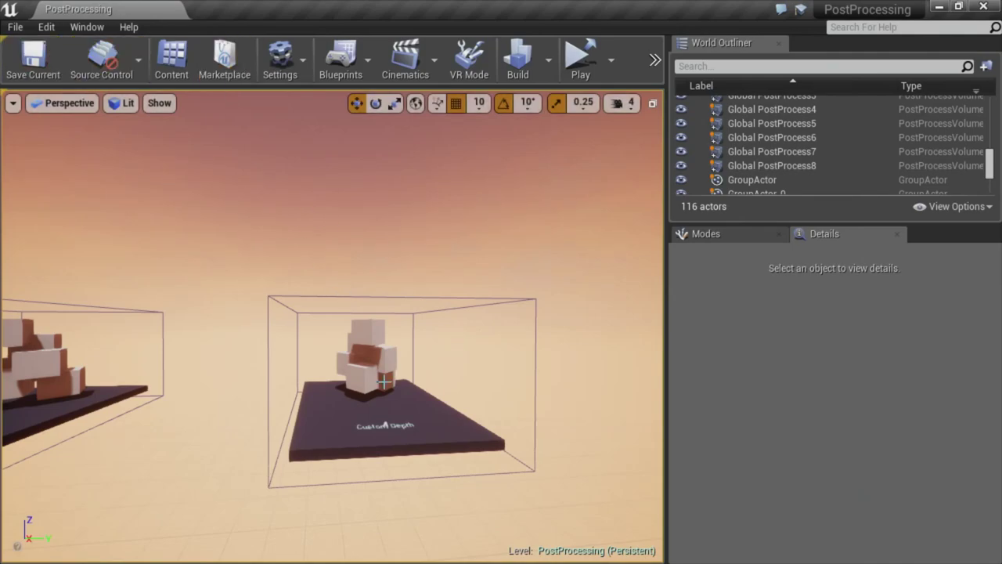
{"action": "left_click", "coordinate": [395, 353]}
{"action": "key", "text": "w"}
{"action": "right_click_drag", "start_coordinate": [396, 353], "coordinate": [415, 356]}
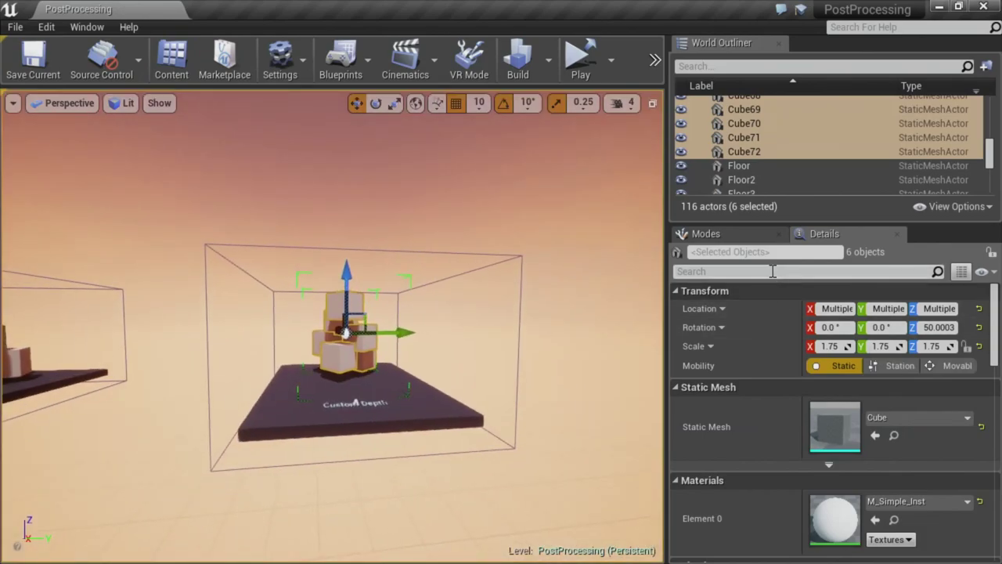
Filter the selected cubes' properties by "custo", examine their CustomDepth rendering options and clear the filter
{"action": "left_click", "coordinate": [708, 274]}
{"action": "type", "text": "custol"}
{"action": "key", "text": "BackSpace"}
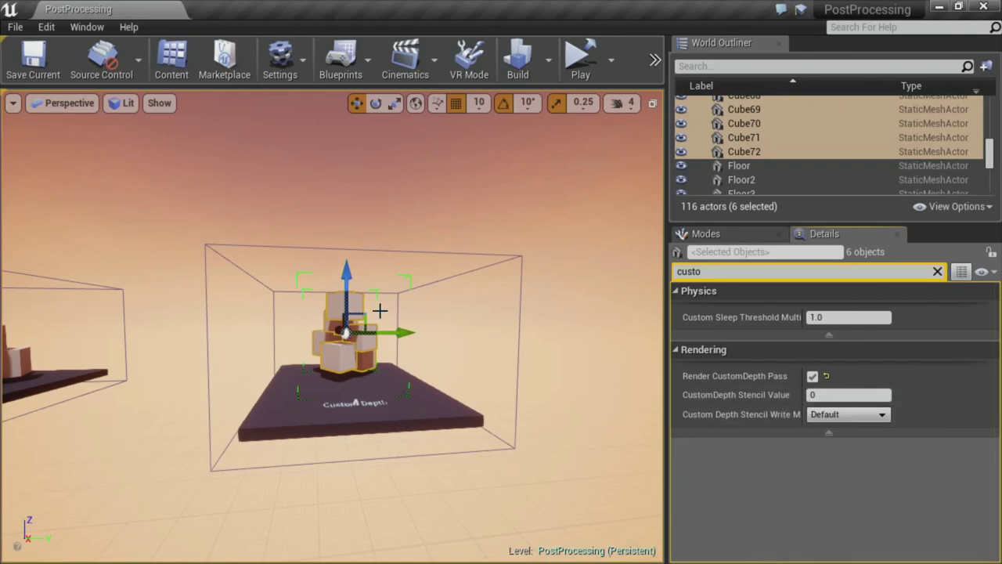
{"action": "right_click_drag", "start_coordinate": [379, 310], "coordinate": [368, 328]}
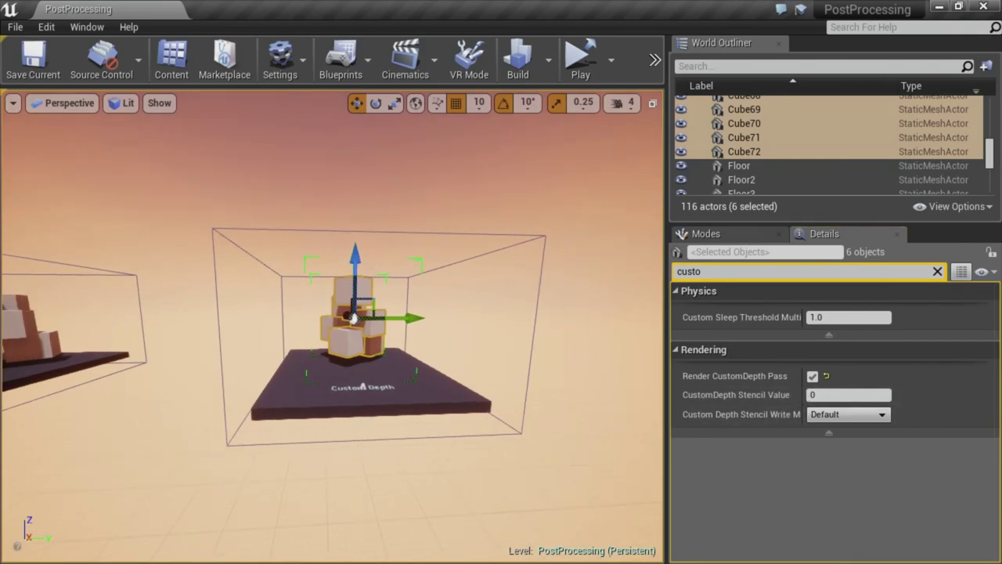
{"action": "left_click", "coordinate": [938, 273]}
{"action": "scroll", "coordinate": [492, 351], "scroll_direction": "down", "scroll_amount": 1}
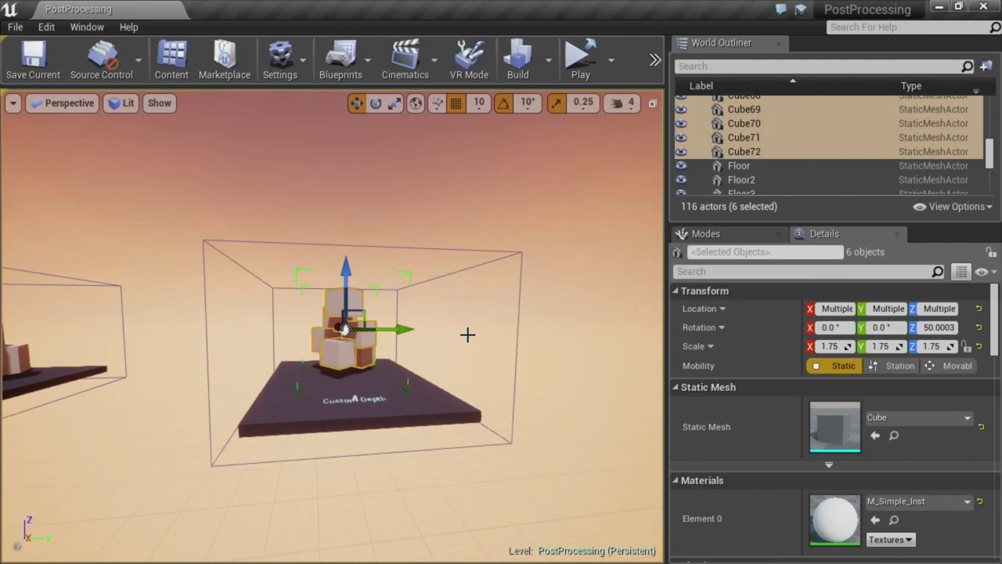
{"action": "left_click", "coordinate": [159, 103]}
{"action": "mouse_move", "coordinate": [257, 487]}
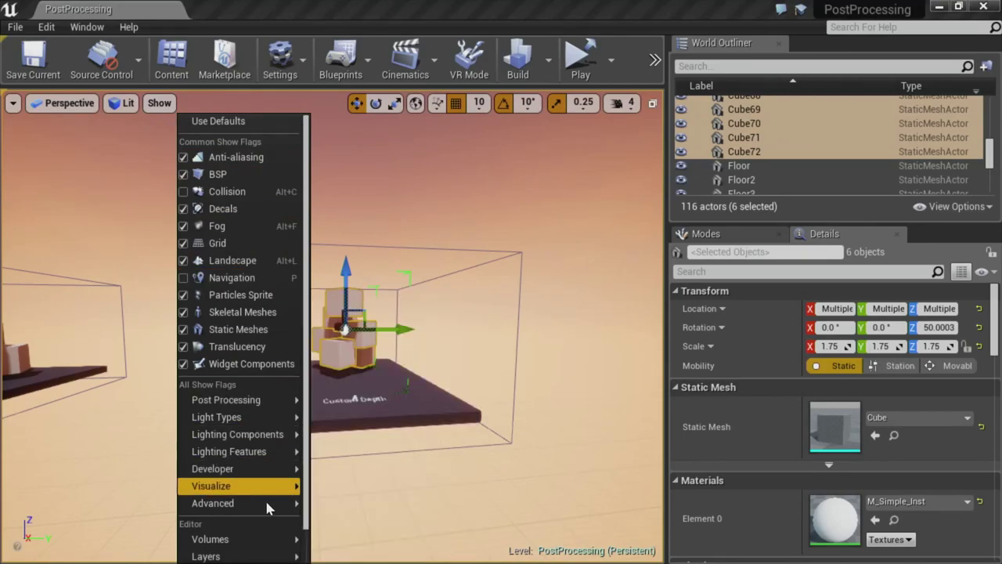
{"action": "mouse_move", "coordinate": [265, 508]}
{"action": "scroll", "coordinate": [376, 423], "scroll_direction": "down", "scroll_amount": 2}
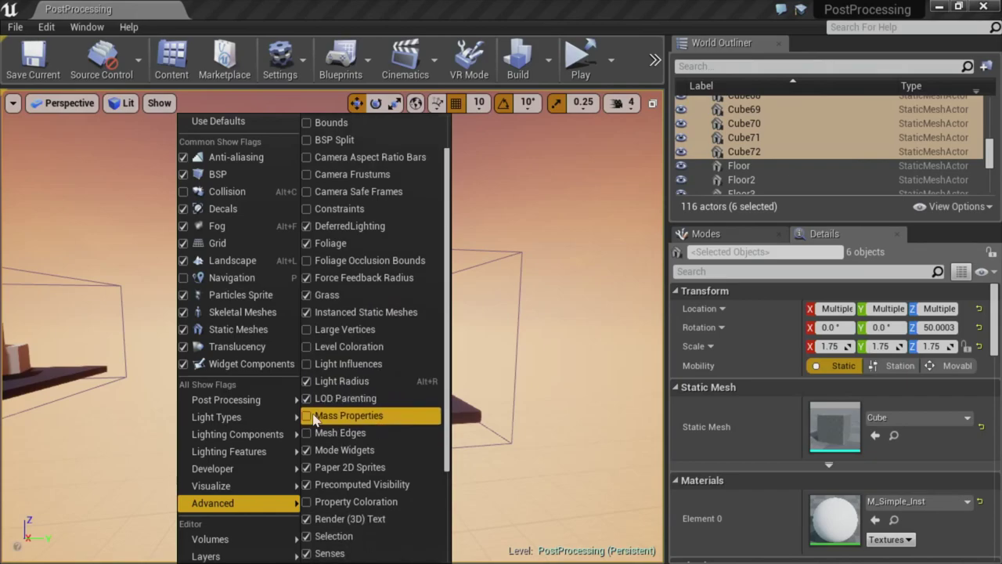
{"action": "mouse_move", "coordinate": [274, 401]}
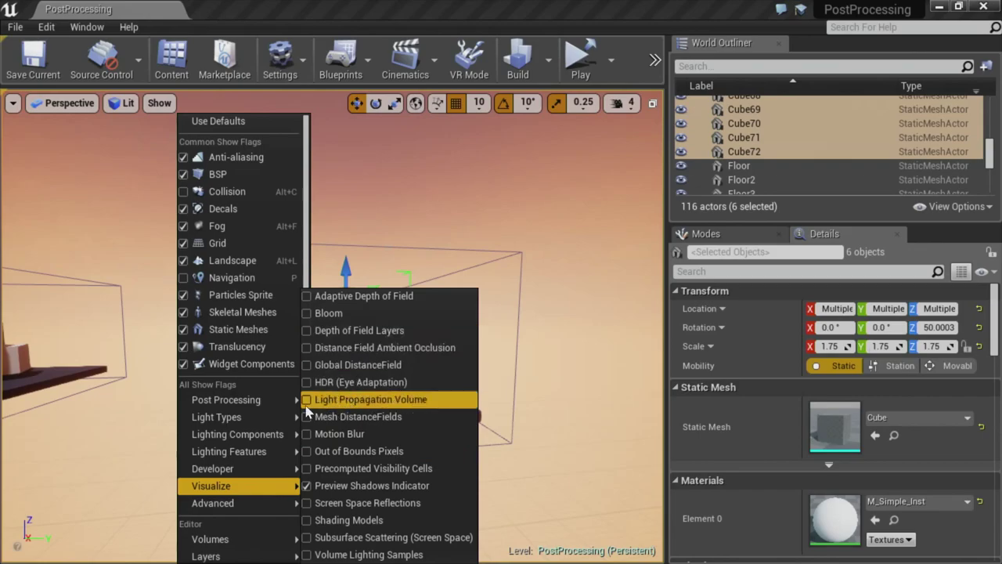
Inspect the cubes on the Custom Depth display in the Custom Depth buffer visualization and return the viewport to Lit
{"action": "left_click", "coordinate": [123, 104]}
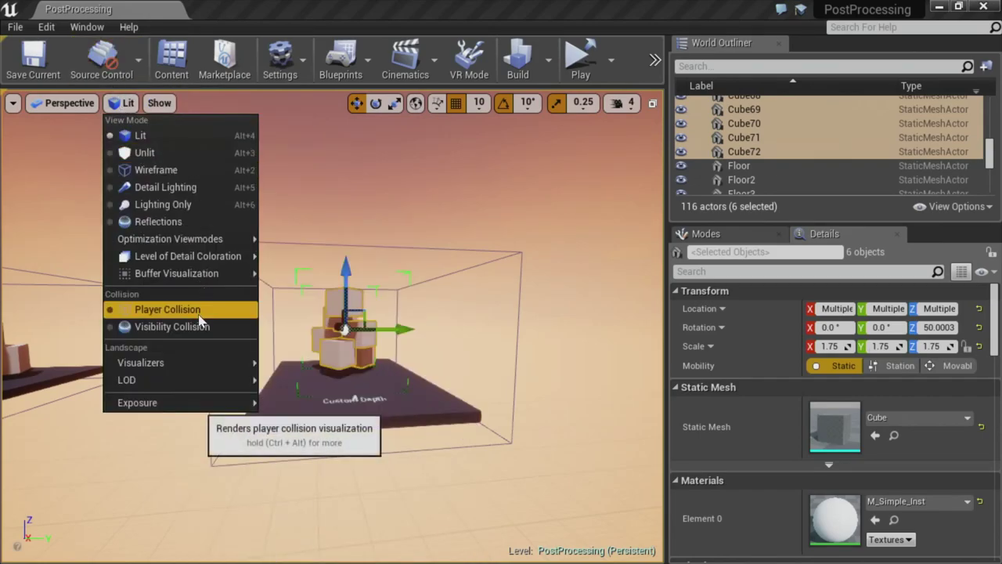
{"action": "mouse_move", "coordinate": [222, 274]}
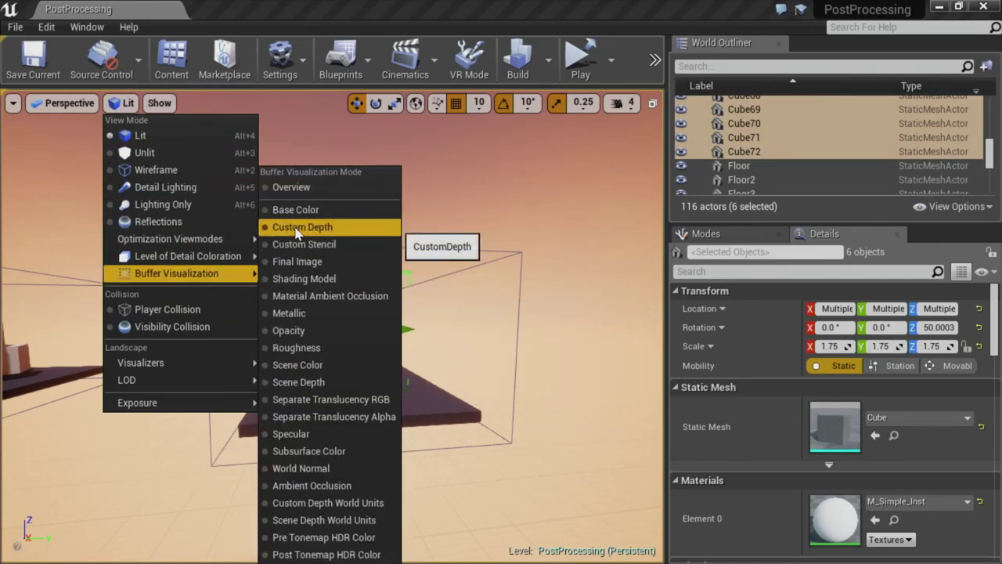
{"action": "left_click", "coordinate": [296, 233]}
{"action": "left_click", "coordinate": [347, 413]}
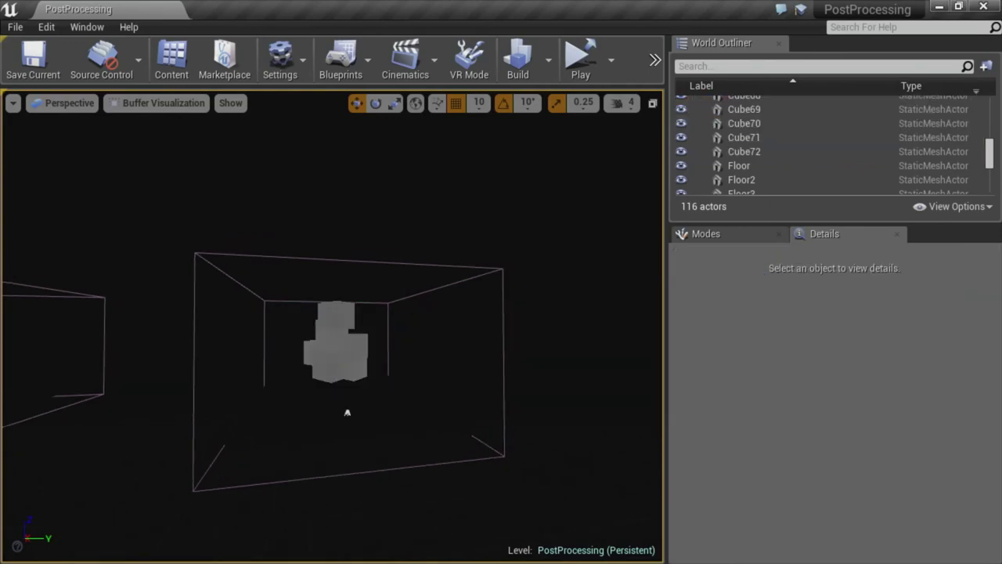
{"action": "right_click_drag", "start_coordinate": [468, 313], "coordinate": [545, 303]}
{"action": "key", "text": "g"}
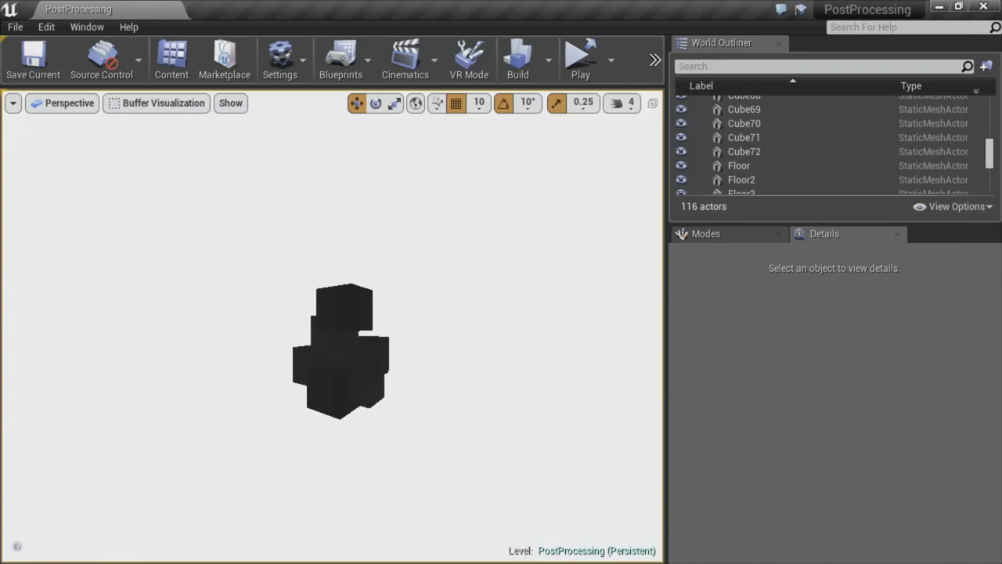
{"action": "left_click_drag", "start_coordinate": [492, 387], "coordinate": [427, 288]}
{"action": "left_click", "coordinate": [152, 104]}
{"action": "left_click", "coordinate": [145, 135]}
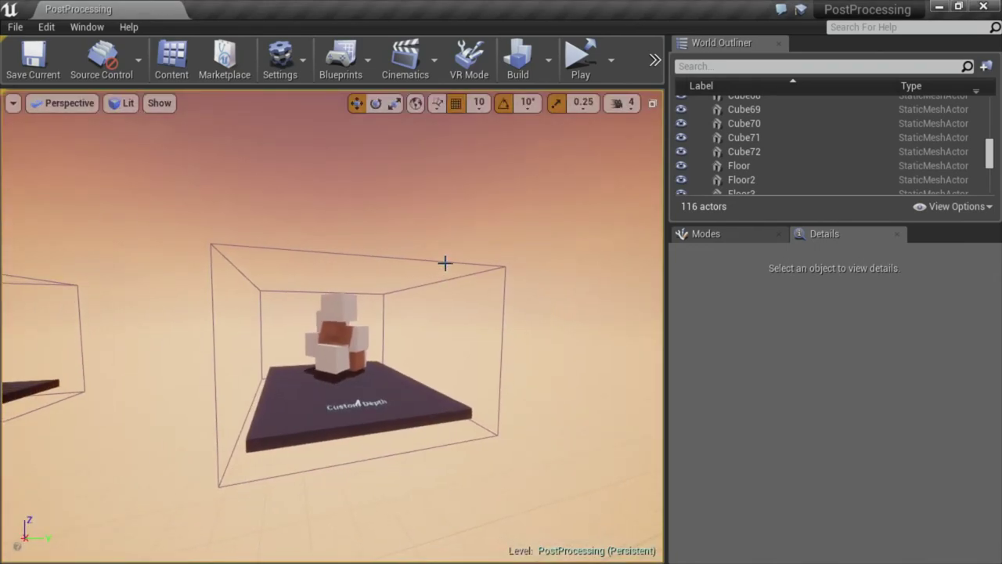
Select the post process volume around the Custom Depth display and filter its properties by "blend"
{"action": "left_click", "coordinate": [444, 263]}
{"action": "scroll", "coordinate": [925, 483], "scroll_direction": "down", "scroll_amount": 10}
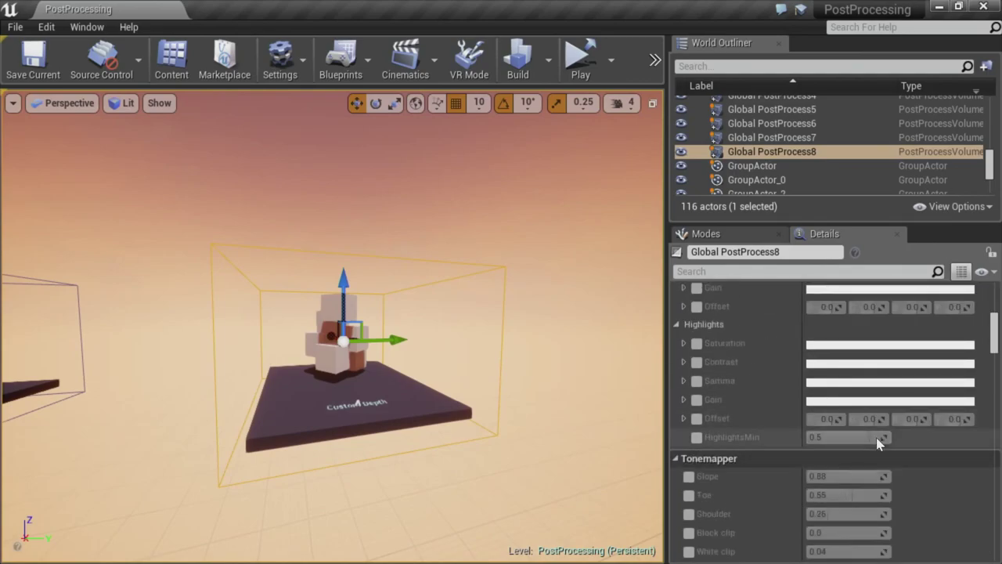
{"action": "scroll", "coordinate": [878, 439], "scroll_direction": "down", "scroll_amount": 15}
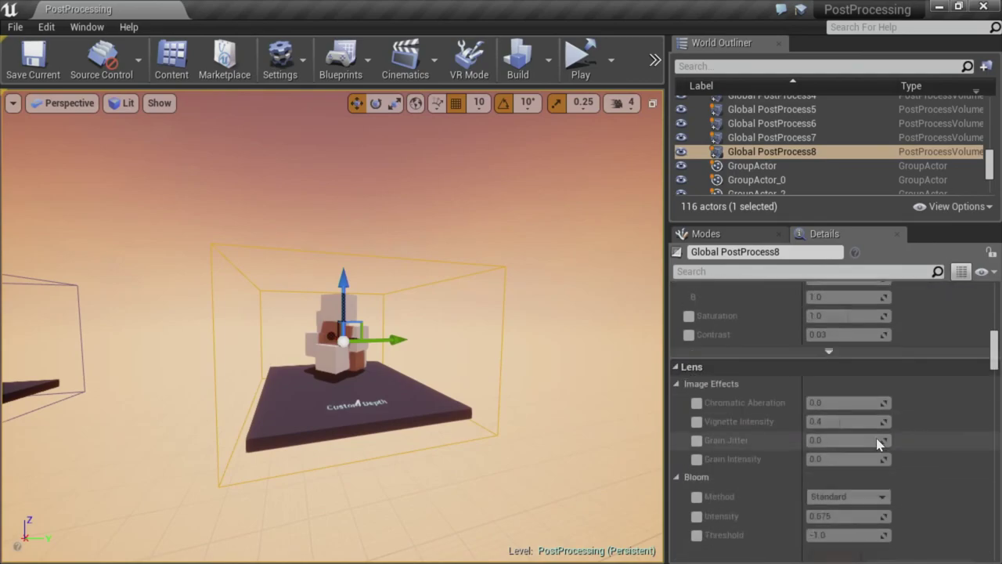
{"action": "left_click", "coordinate": [782, 270]}
{"action": "type", "text": "blend"}
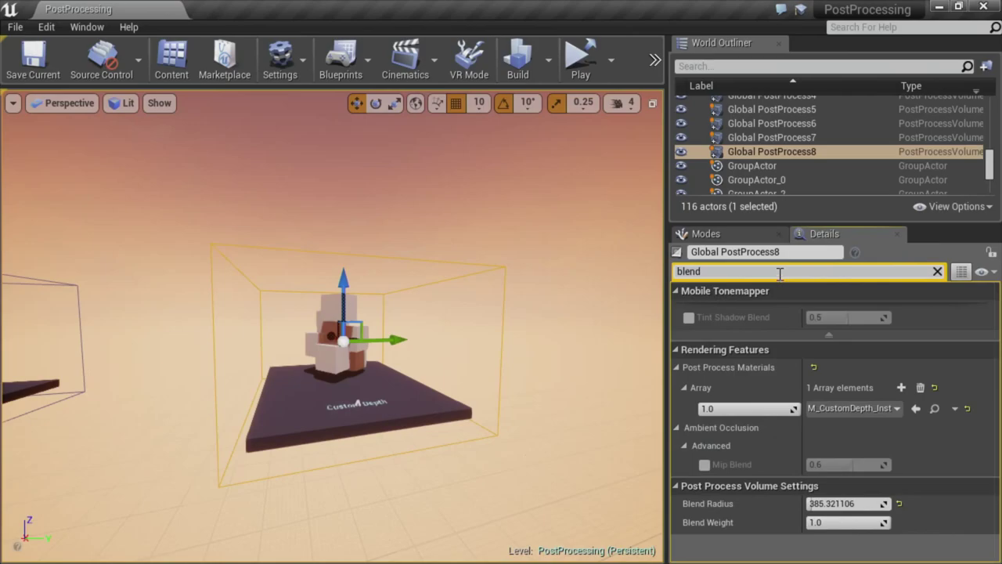
Open the volume's M_CustomDepth_Inst and its parent material M_CustomDepth as docked editors, closing the leftover M_Blendable_Inst editor
{"action": "left_click", "coordinate": [934, 408]}
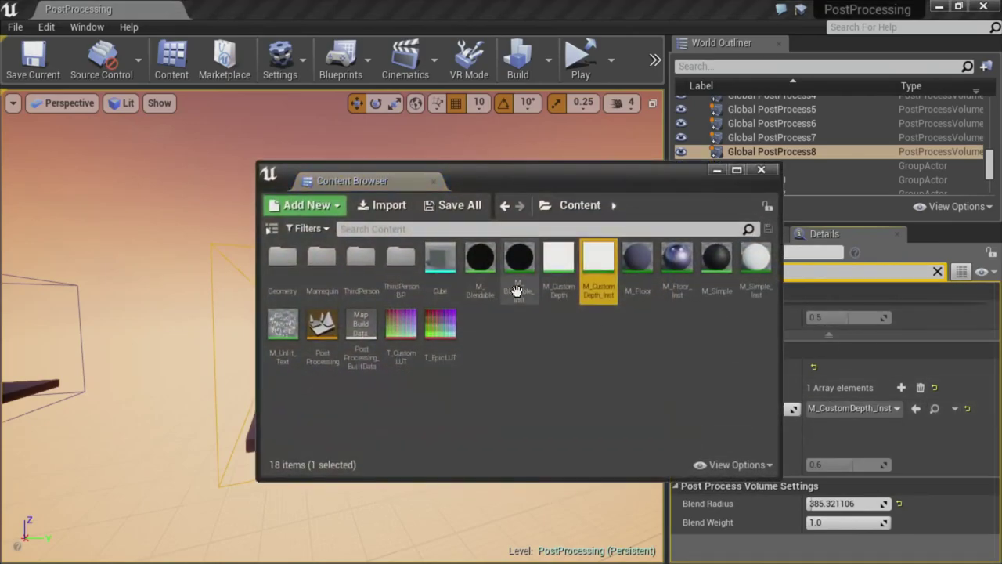
{"action": "double_click", "coordinate": [599, 262]}
{"action": "left_click_drag", "start_coordinate": [379, 161], "coordinate": [364, 9]}
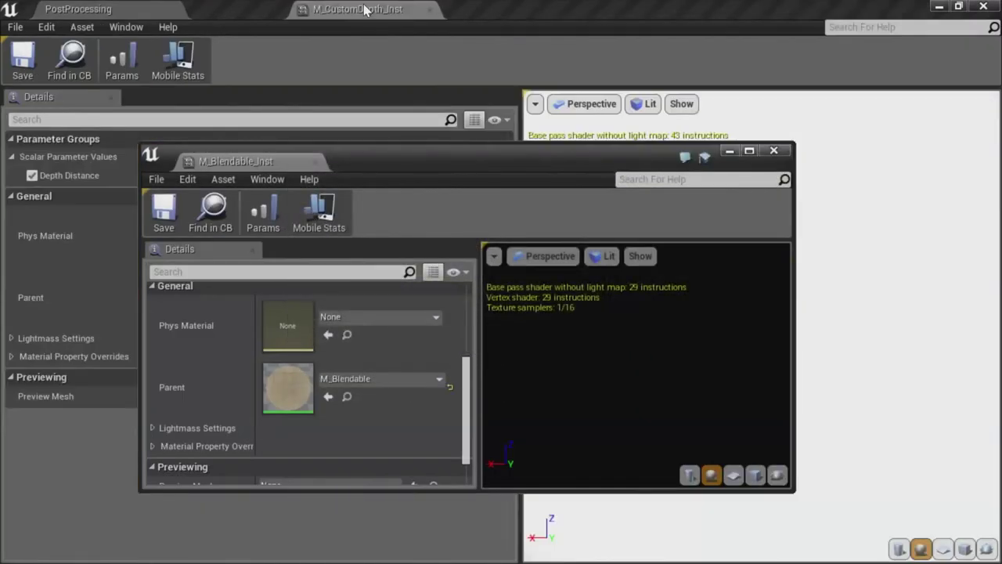
{"action": "left_click", "coordinate": [774, 150]}
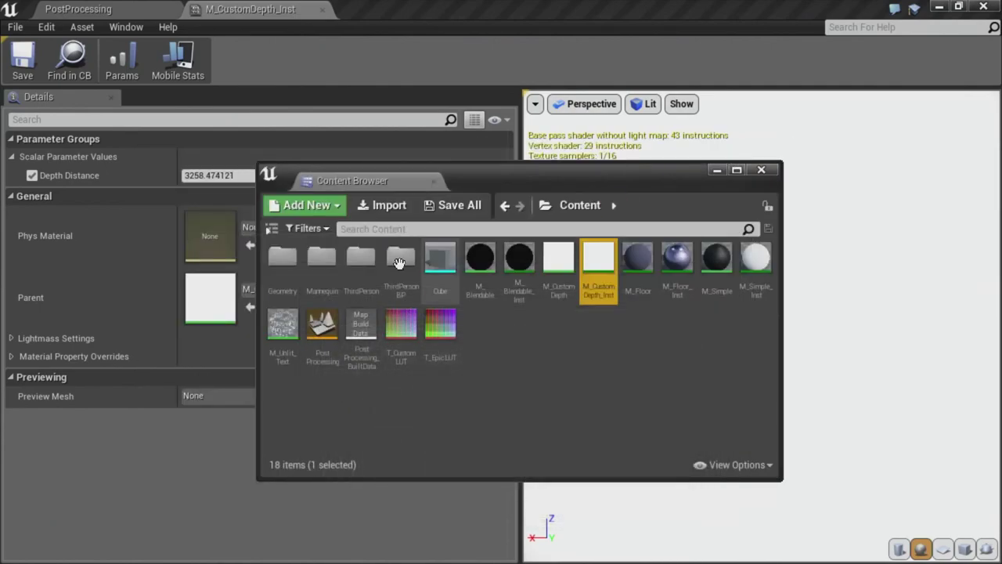
{"action": "double_click", "coordinate": [201, 312]}
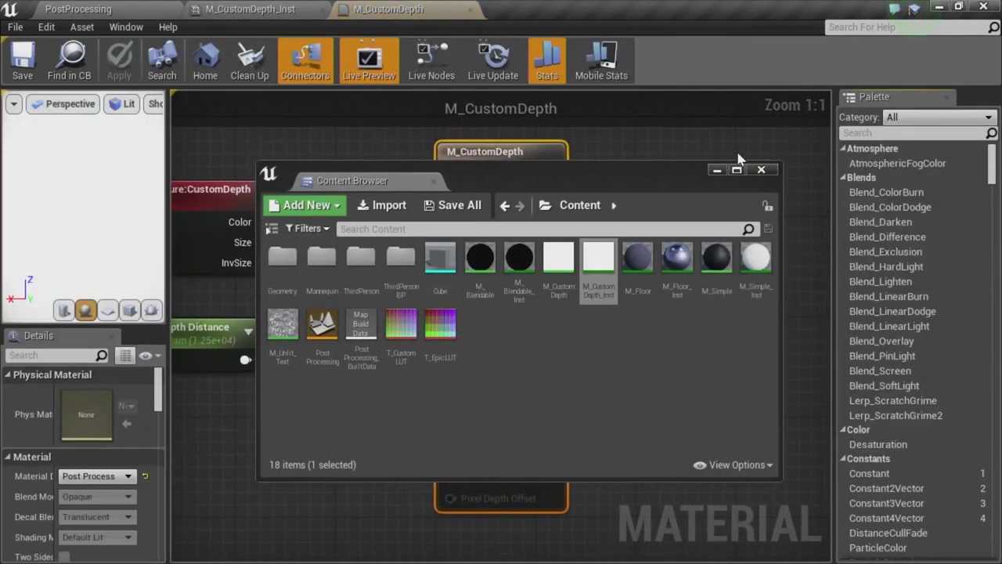
{"action": "left_click", "coordinate": [717, 169]}
Move the SceneTexture:CustomDepth, Depth Distance and Divide nodes farther away from the M_CustomDepth output node
{"action": "right_click_drag", "start_coordinate": [362, 301], "coordinate": [600, 321]}
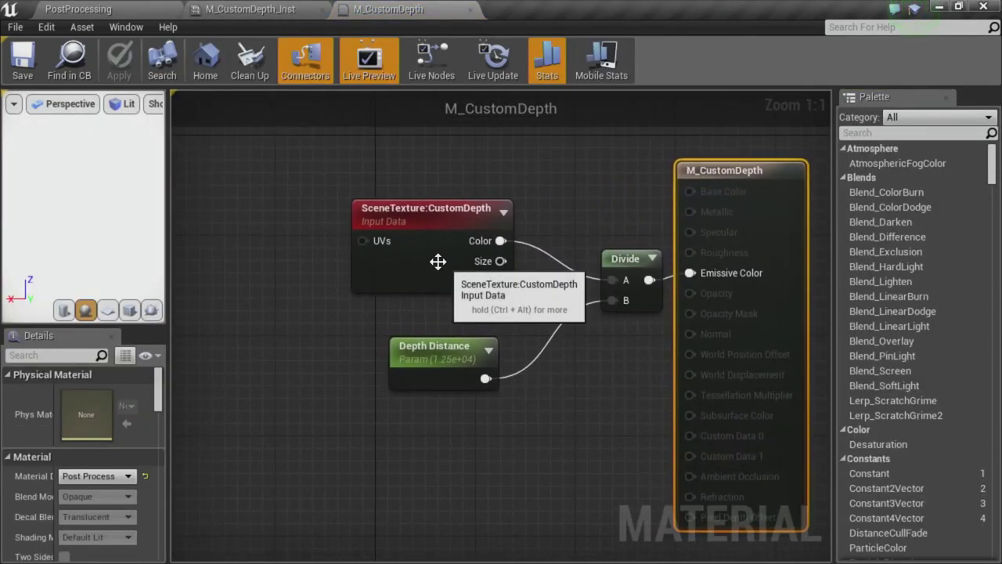
{"action": "left_click_drag", "start_coordinate": [437, 261], "coordinate": [387, 286]}
{"action": "left_click_drag", "start_coordinate": [443, 376], "coordinate": [403, 376]}
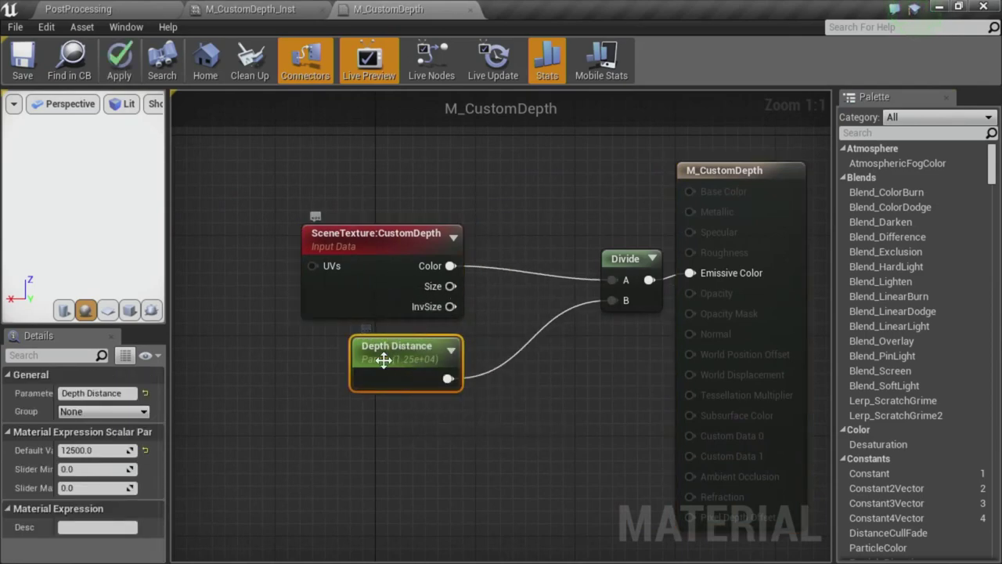
{"action": "left_click_drag", "start_coordinate": [407, 286], "coordinate": [408, 261]}
{"action": "left_click_drag", "start_coordinate": [627, 259], "coordinate": [577, 258]}
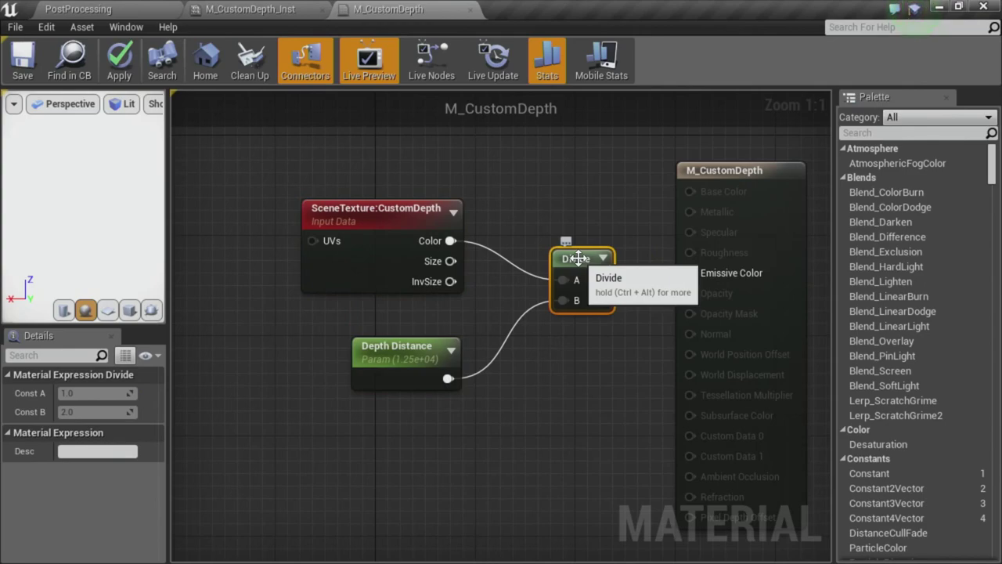
{"action": "left_click_drag", "start_coordinate": [600, 279], "coordinate": [689, 272]}
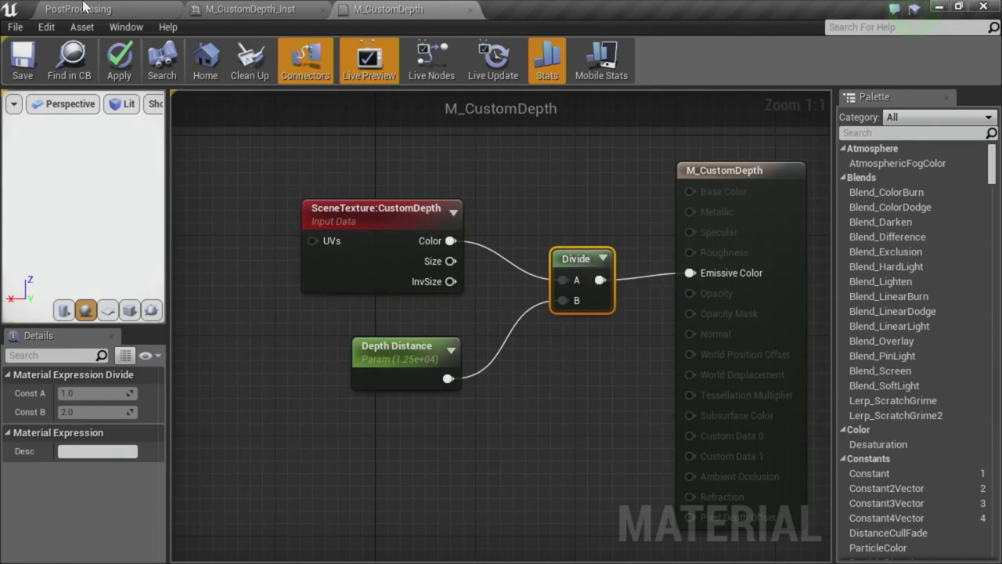
Float the M_CustomDepth_Inst editor over the PostProcessing level and lower its Depth Distance to about 1031.97
{"action": "left_click", "coordinate": [78, 9]}
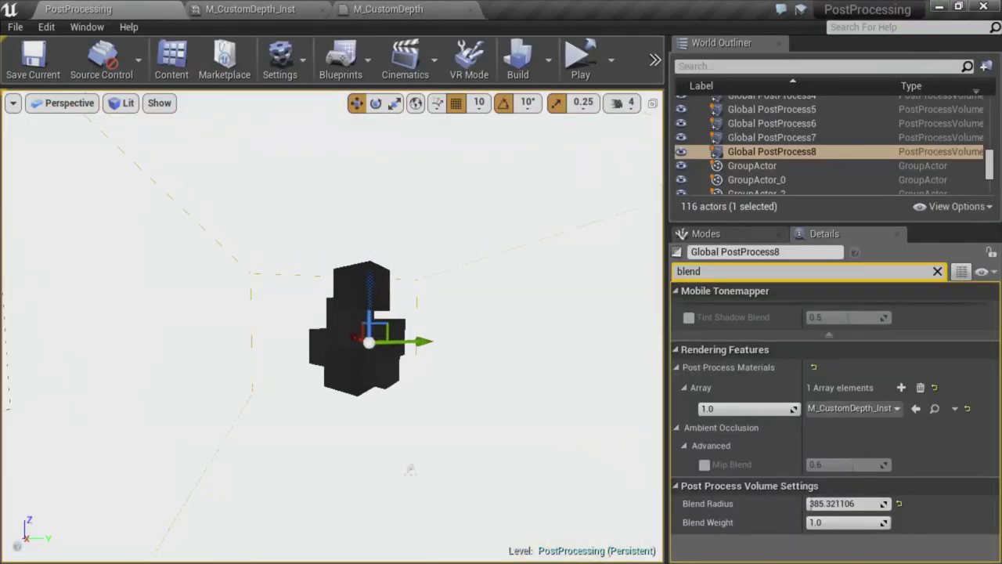
{"action": "mouse_move", "coordinate": [405, 286]}
{"action": "left_mouse_down"}
{"action": "mouse_move", "coordinate": [404, 204]}
{"action": "mouse_move", "coordinate": [404, 286]}
{"action": "left_mouse_up"}
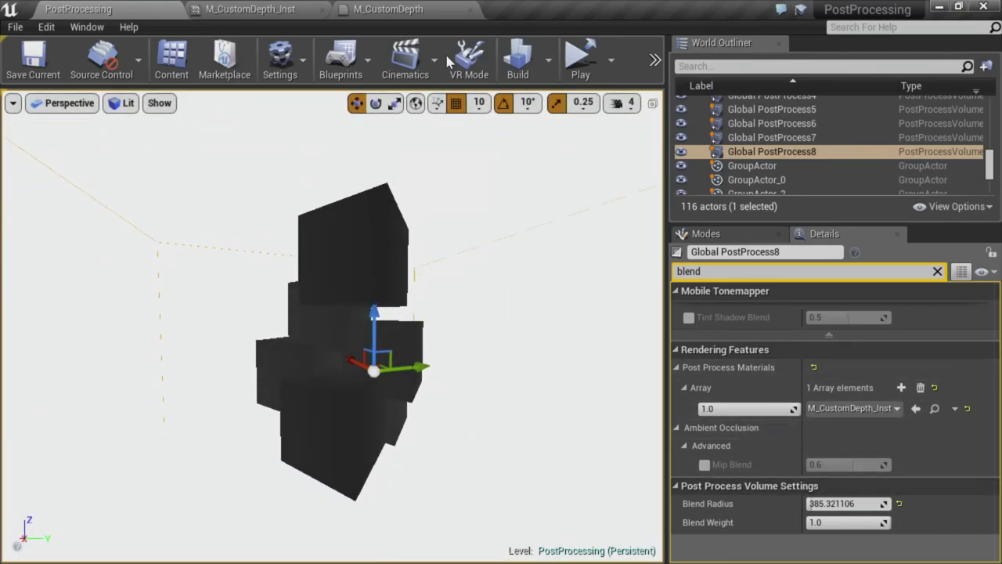
{"action": "left_click", "coordinate": [384, 9]}
{"action": "left_click", "coordinate": [251, 9]}
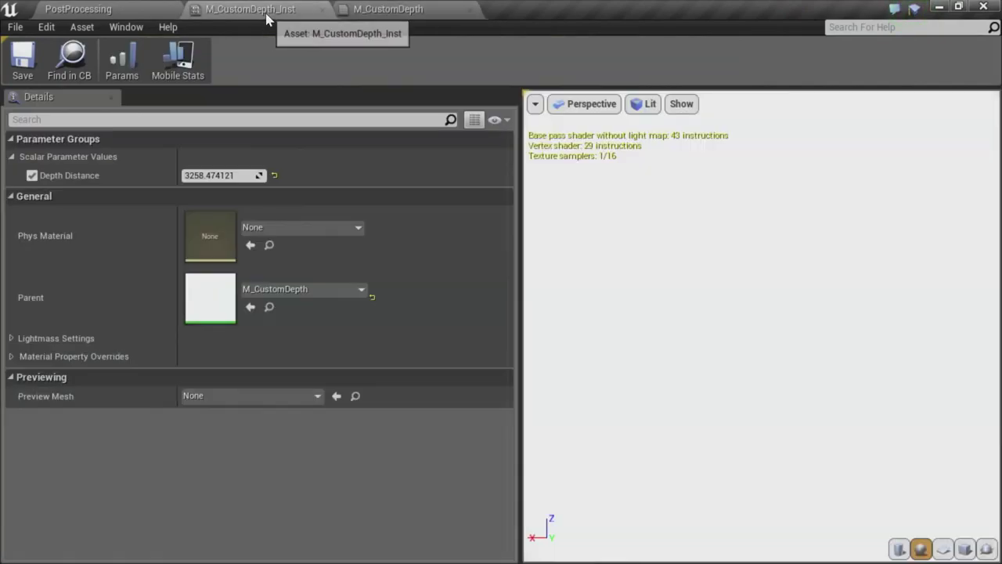
{"action": "left_click_drag", "start_coordinate": [306, 14], "coordinate": [686, 235]}
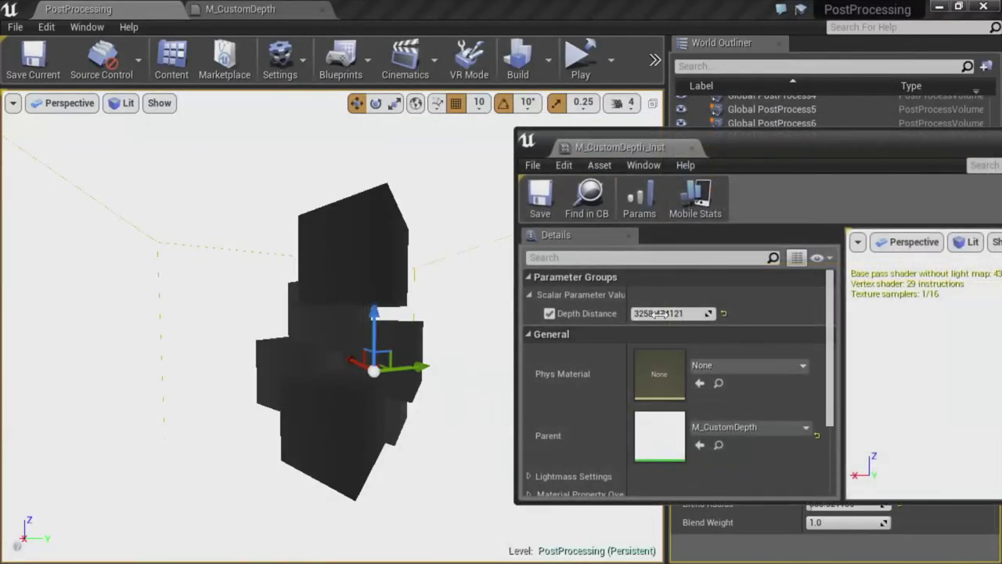
{"action": "left_click_drag", "start_coordinate": [665, 313], "coordinate": [593, 313]}
Back out of the Custom Depth volume, deselect it, and save and close M_CustomDepth_Inst
{"action": "left_click_drag", "start_coordinate": [470, 329], "coordinate": [470, 302]}
{"action": "scroll", "coordinate": [469, 362], "scroll_direction": "down", "scroll_amount": 10}
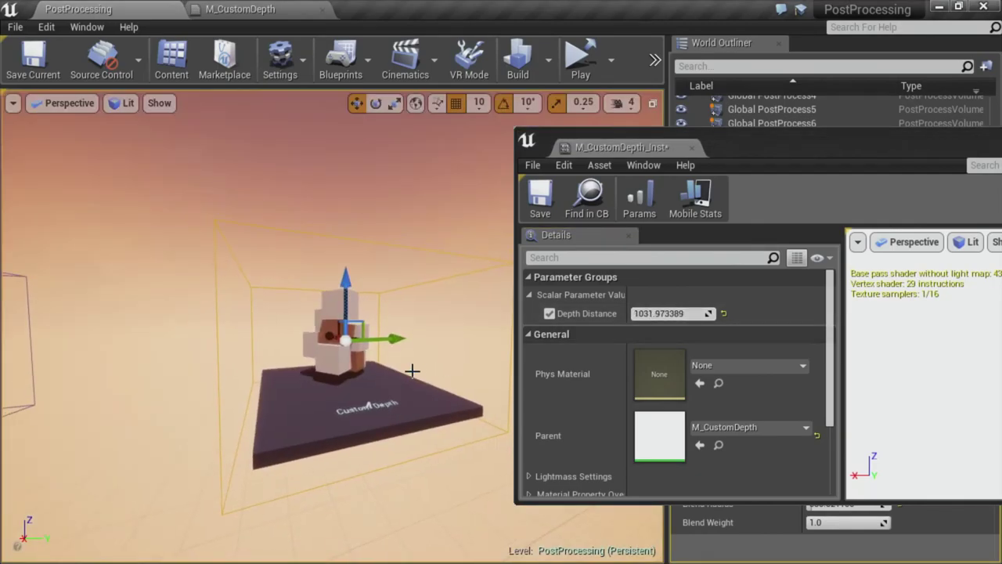
{"action": "left_click", "coordinate": [462, 388]}
{"action": "left_click_drag", "start_coordinate": [805, 134], "coordinate": [700, 158]}
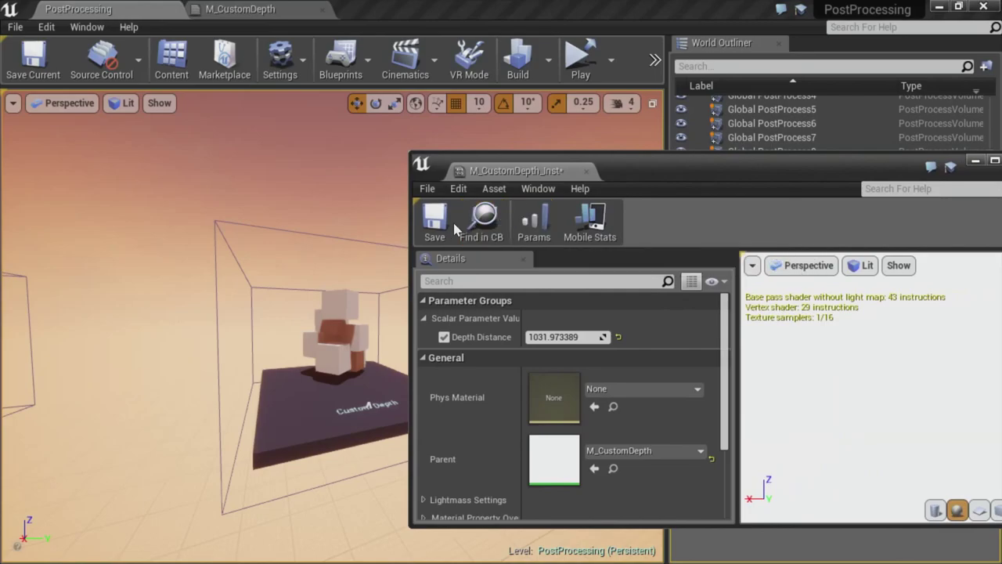
{"action": "left_click", "coordinate": [433, 220]}
{"action": "left_click", "coordinate": [581, 171]}
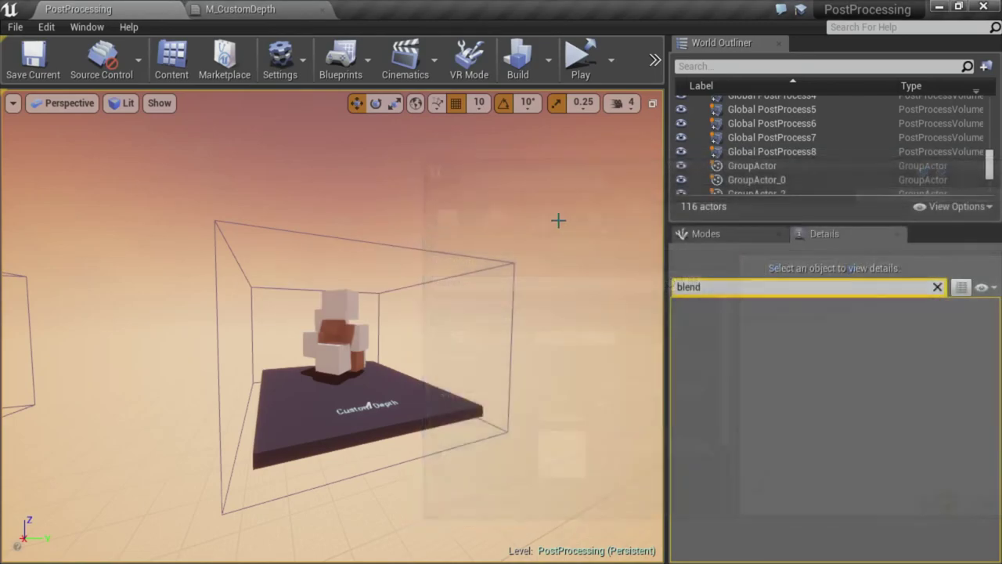
Open the Engine Rendering page in Project Settings
{"action": "right_click_drag", "start_coordinate": [556, 219], "coordinate": [557, 220]}
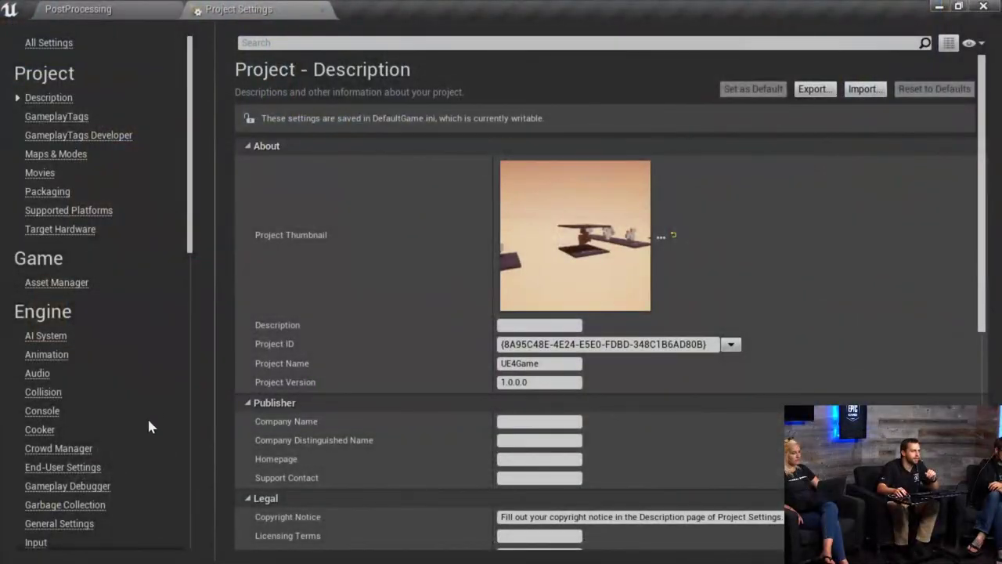
{"action": "scroll", "coordinate": [148, 425], "scroll_direction": "down", "scroll_amount": 3}
{"action": "left_click", "coordinate": [47, 529]}
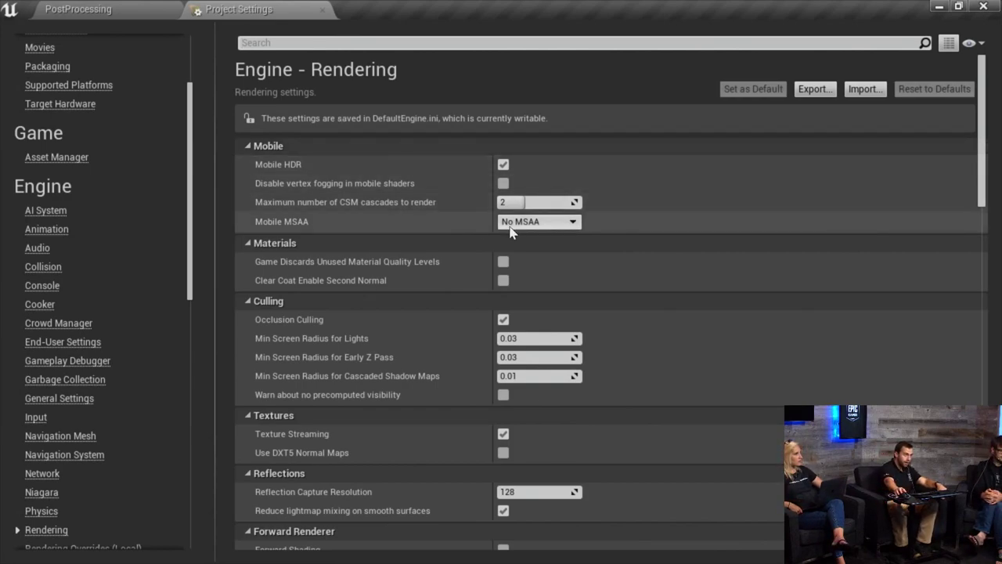
Examine the available Mobile MSAA options without changing the setting and close Project Settings
{"action": "left_click", "coordinate": [542, 221]}
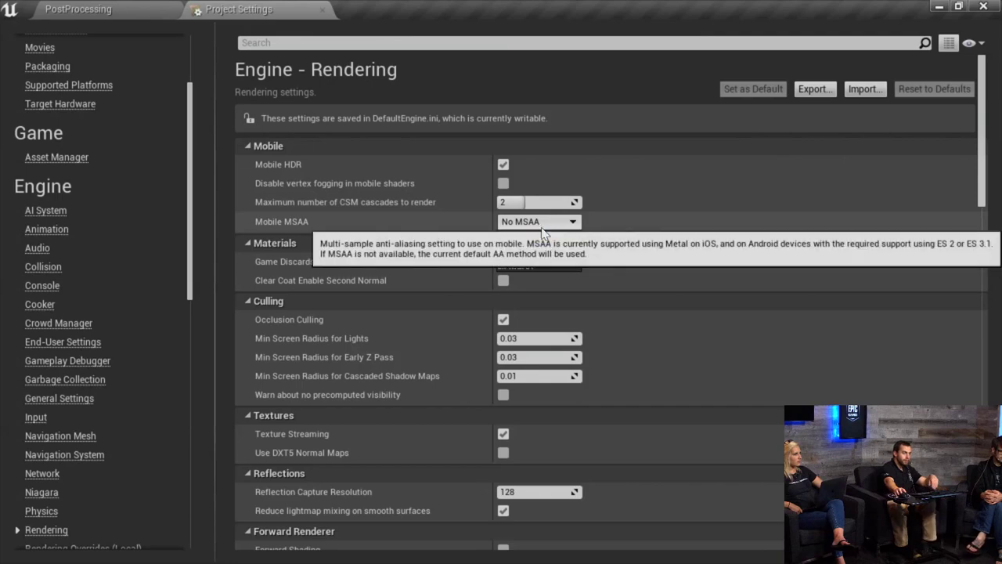
{"action": "left_click", "coordinate": [542, 223]}
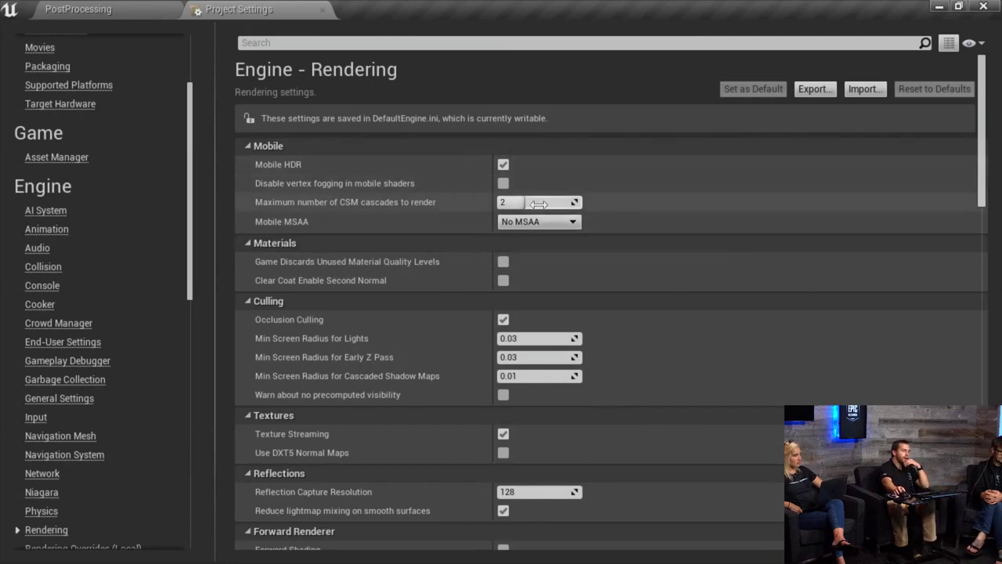
{"action": "left_click", "coordinate": [537, 223]}
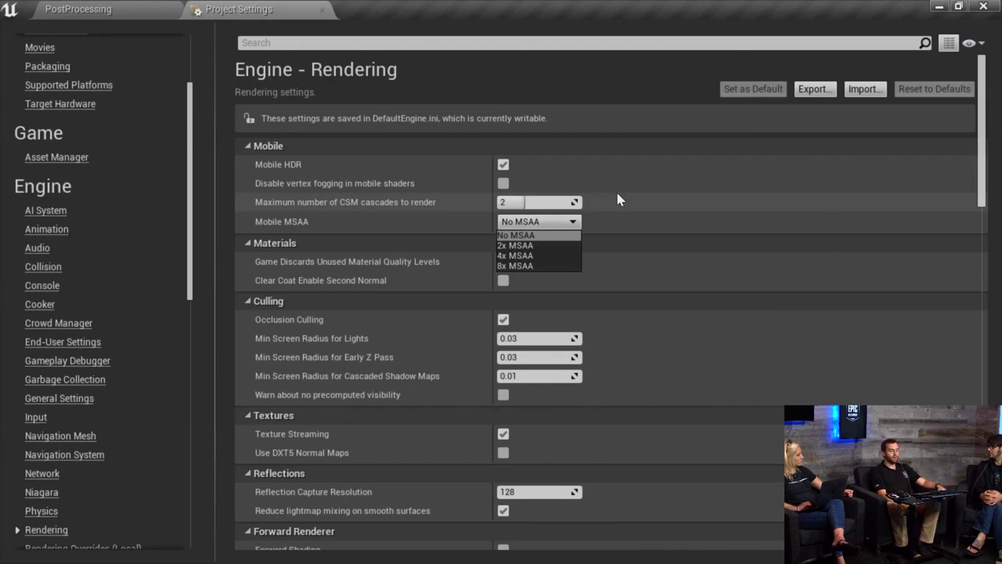
{"action": "left_click", "coordinate": [570, 223]}
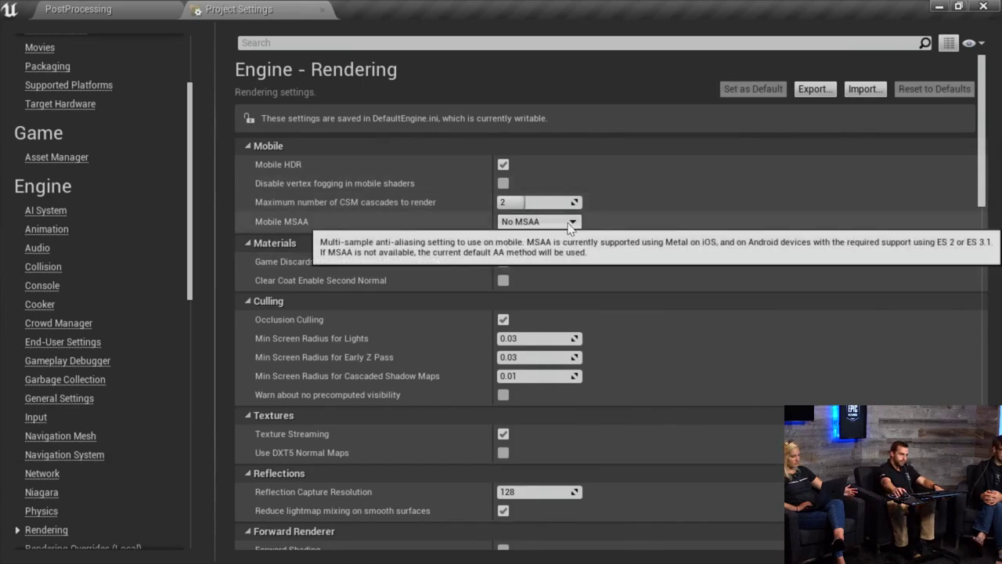
{"action": "left_click", "coordinate": [322, 11]}
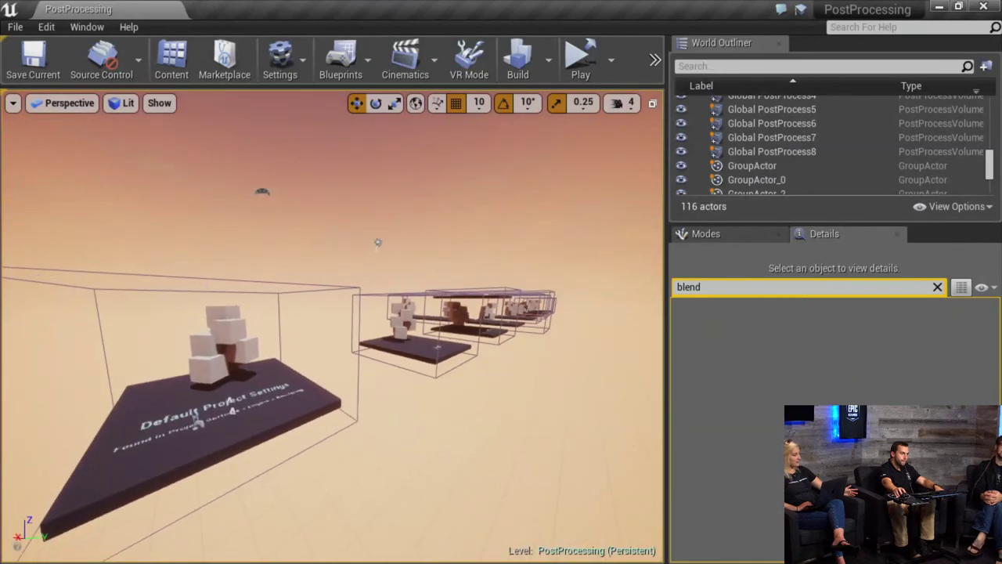
Bring the Default Project Settings display and its neighbouring displays into view in the level
{"action": "mouse_move", "coordinate": [465, 290]}
{"action": "right_mouse_down"}
{"action": "mouse_move", "coordinate": [438, 290]}
{"action": "mouse_move", "coordinate": [540, 284]}
{"action": "mouse_move", "coordinate": [483, 283]}
{"action": "right_mouse_up"}
{"action": "key", "text": "g"}
{"action": "key", "text": "w"}
{"action": "key", "text": "s"}
{"action": "key", "text": "g"}
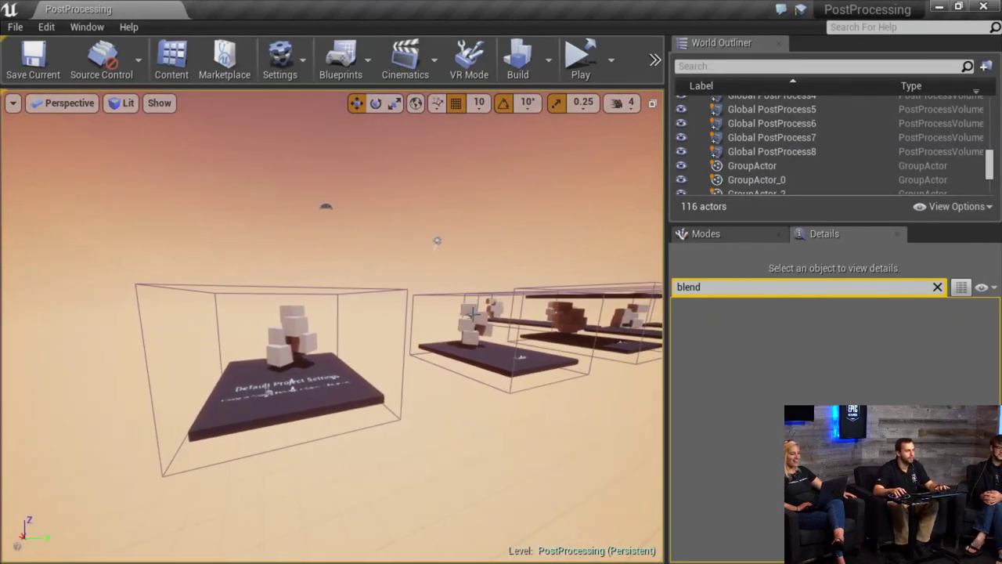
{"action": "right_click_drag", "start_coordinate": [457, 330], "coordinate": [456, 330]}
{"action": "key", "text": "w"}
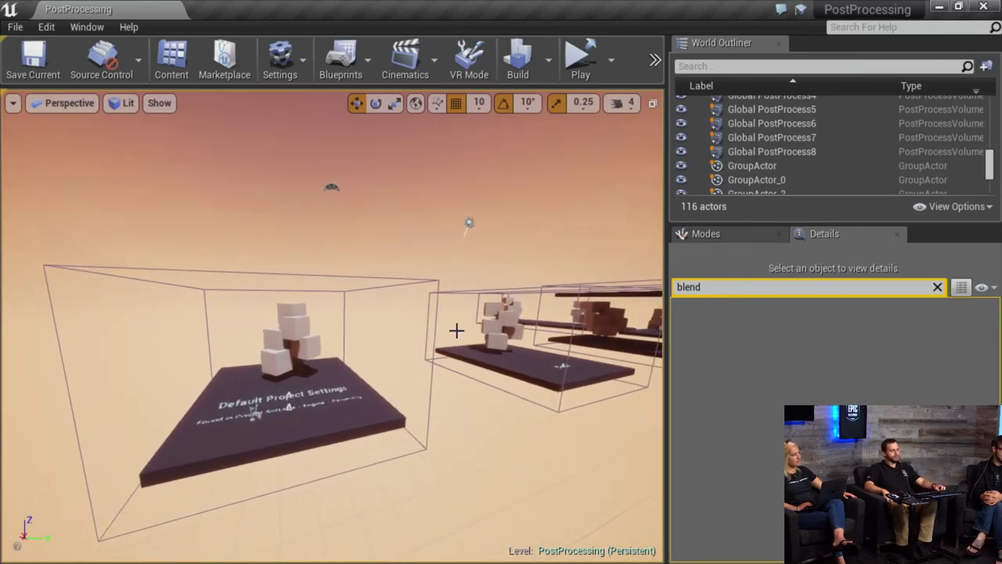